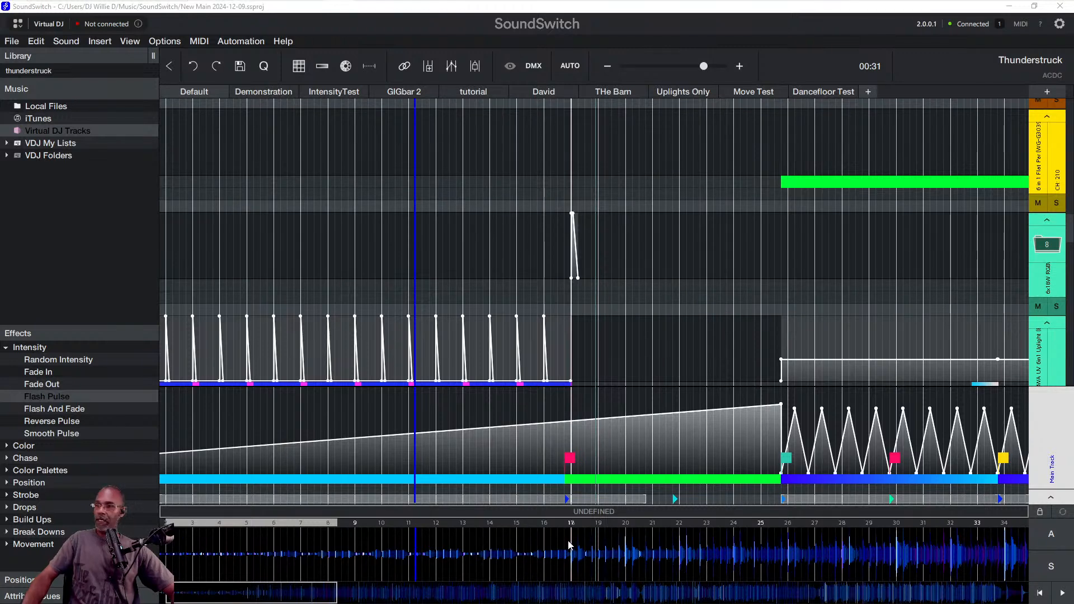
Examine the staggered flash pulses on the uplight tracks up to measure 17 and the accent flash on the uplight group track.
scroll(569, 544, down, 2)
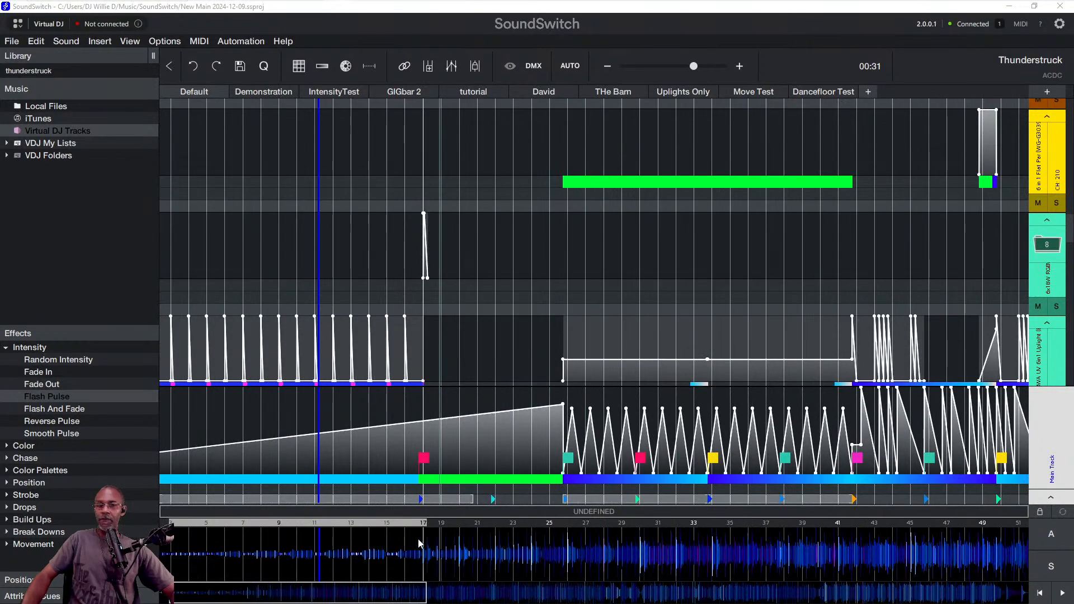
scroll(419, 542, up, 2)
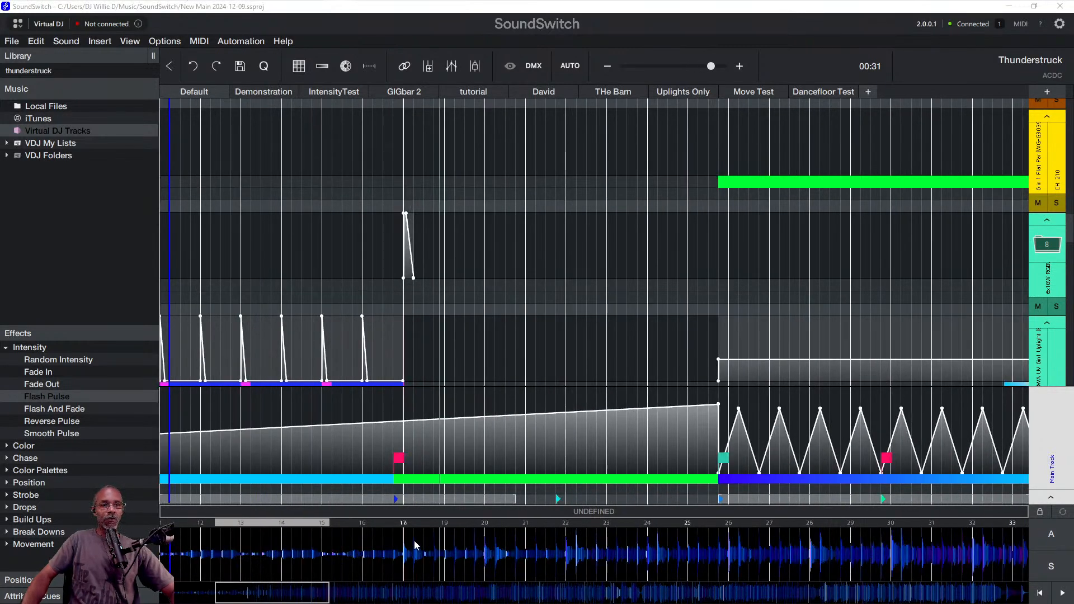
scroll(394, 548, up, 1)
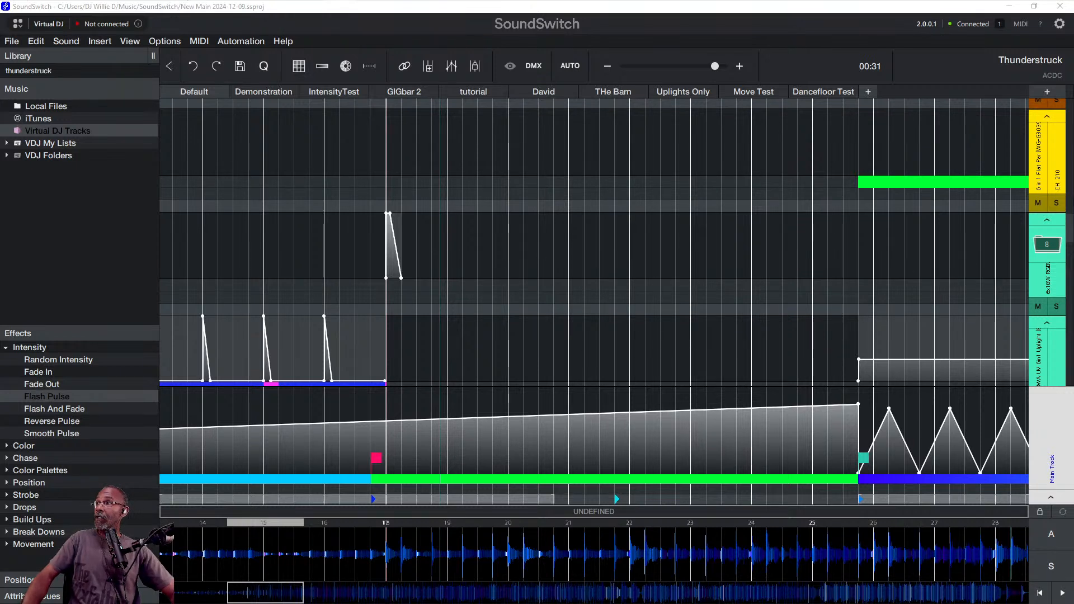
click(1051, 498)
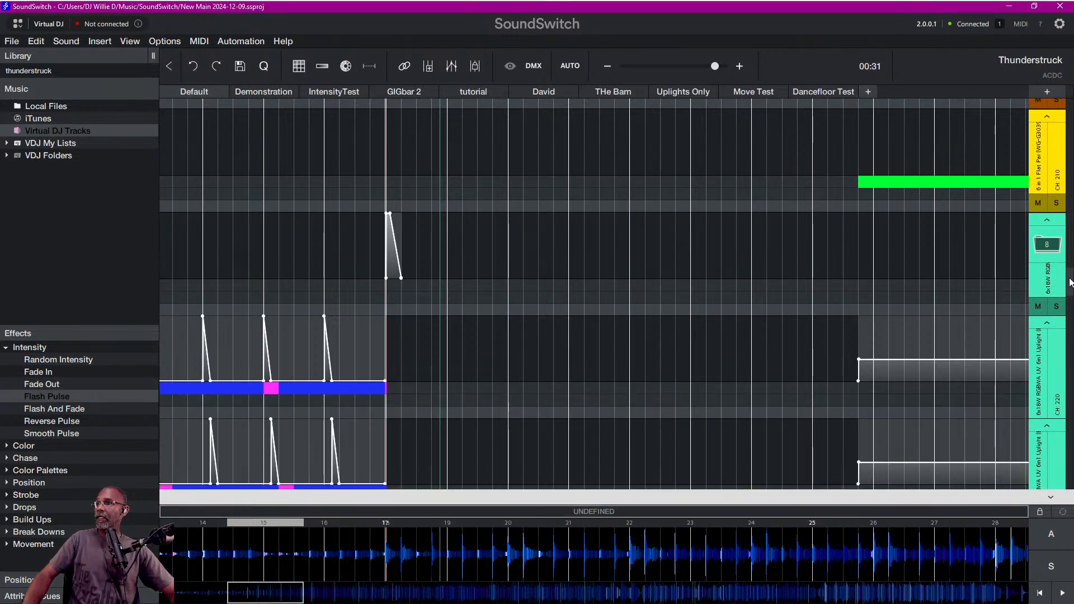
scroll(1069, 282, down, 3)
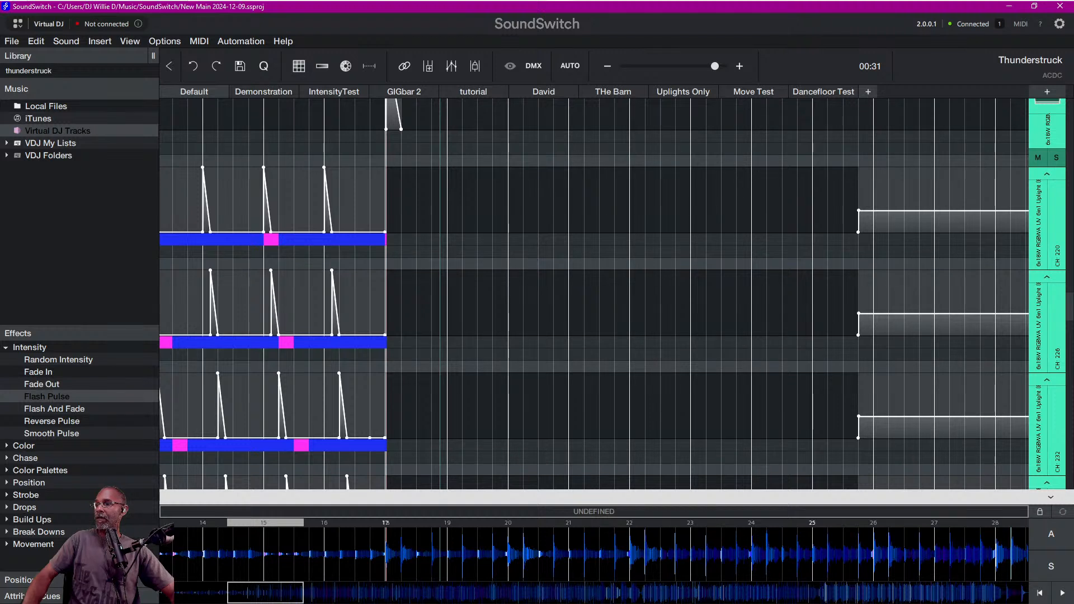
drag(243, 590, 212, 592)
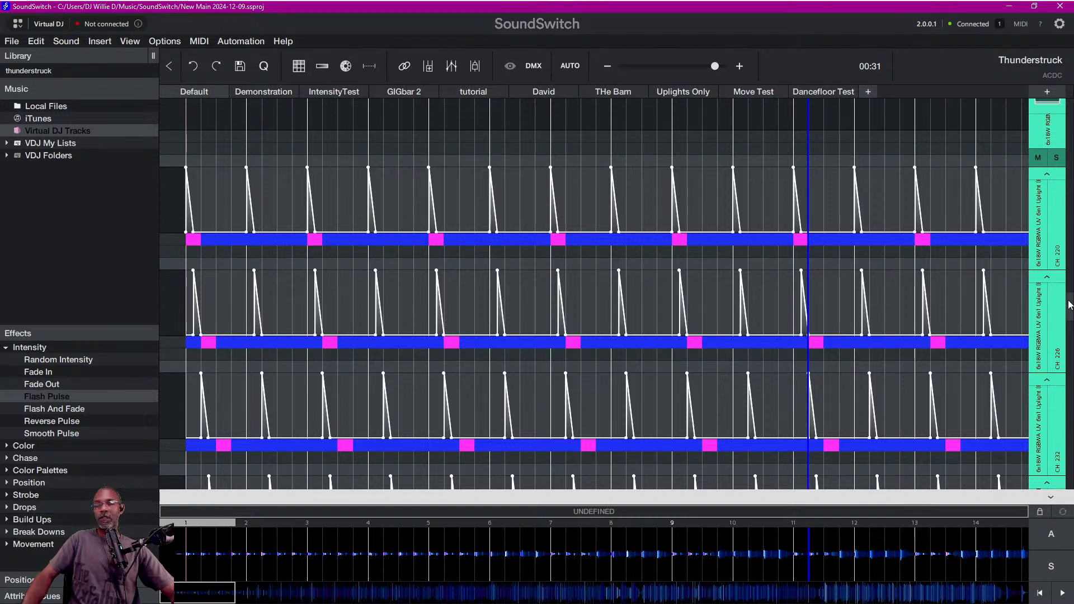
drag(1070, 304, 1071, 382)
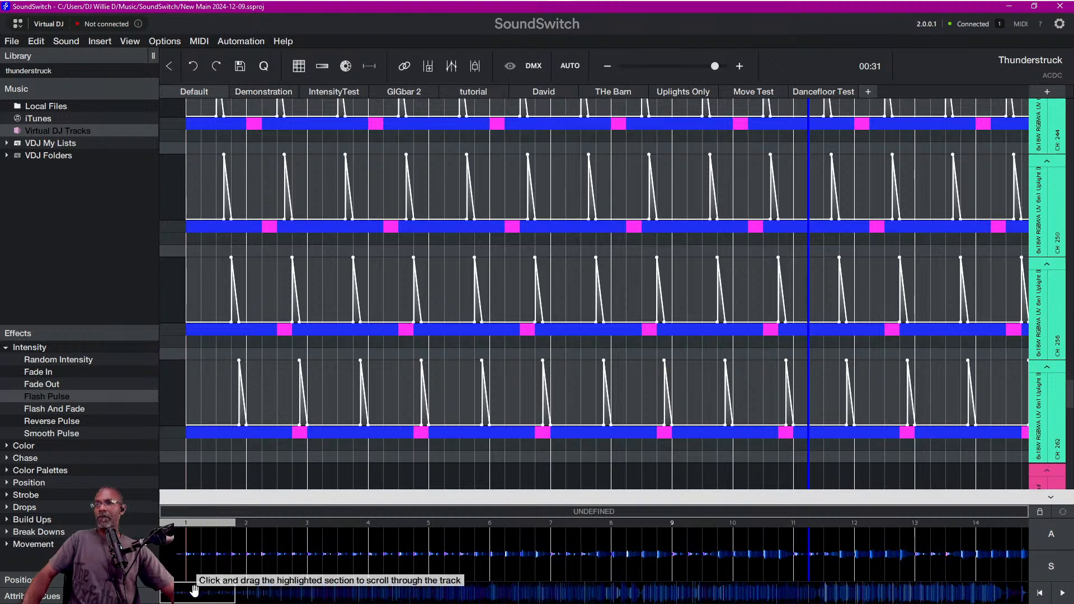
mouse_move(194, 590)
mouse_down()
mouse_move(172, 589)
mouse_move(189, 591)
mouse_up()
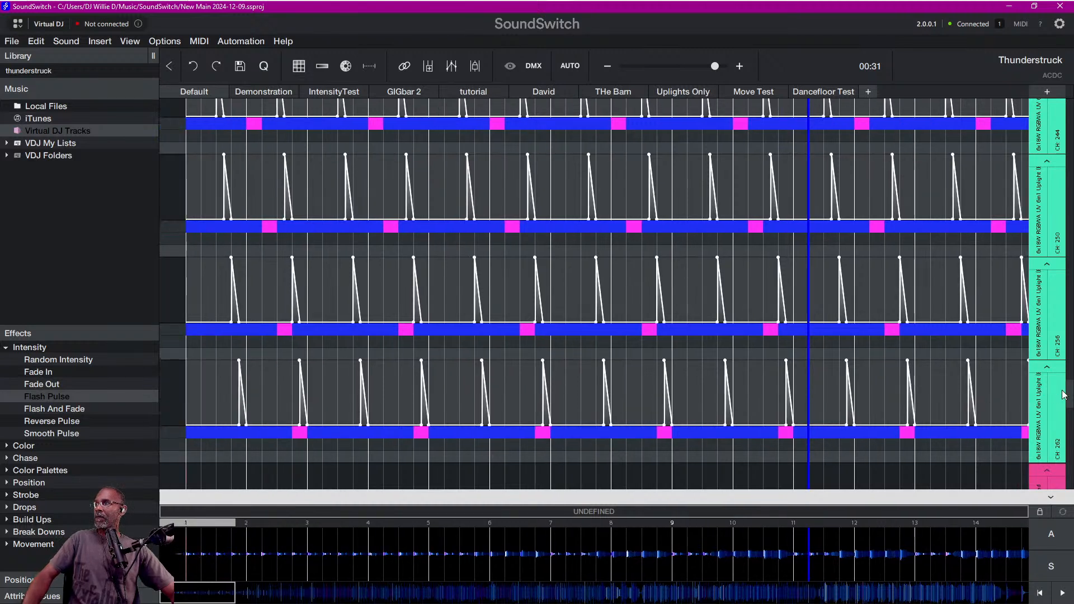
drag(1068, 391, 1070, 370)
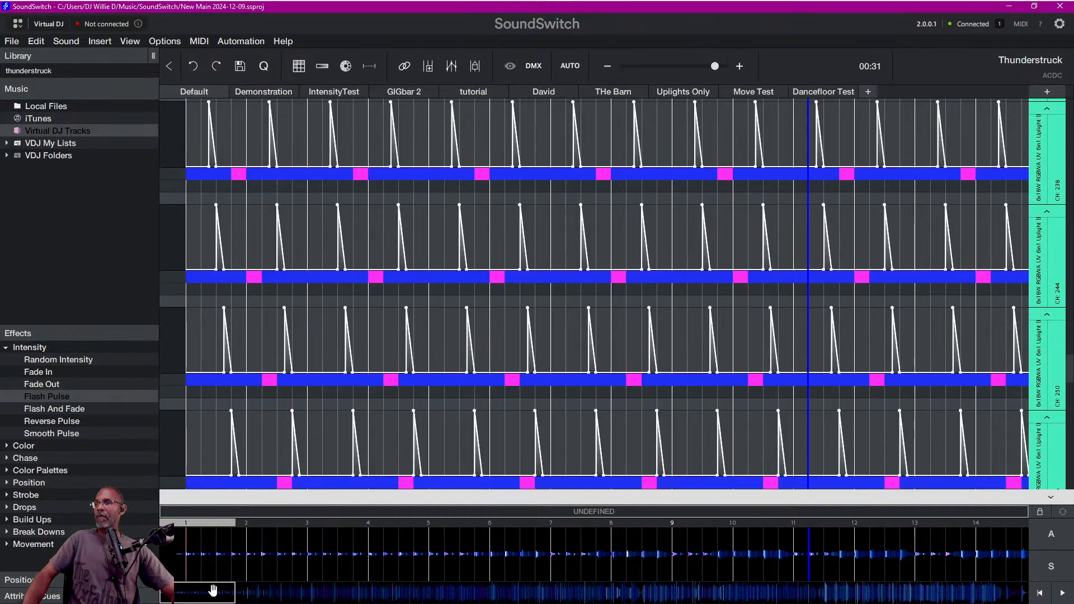
drag(207, 586, 269, 582)
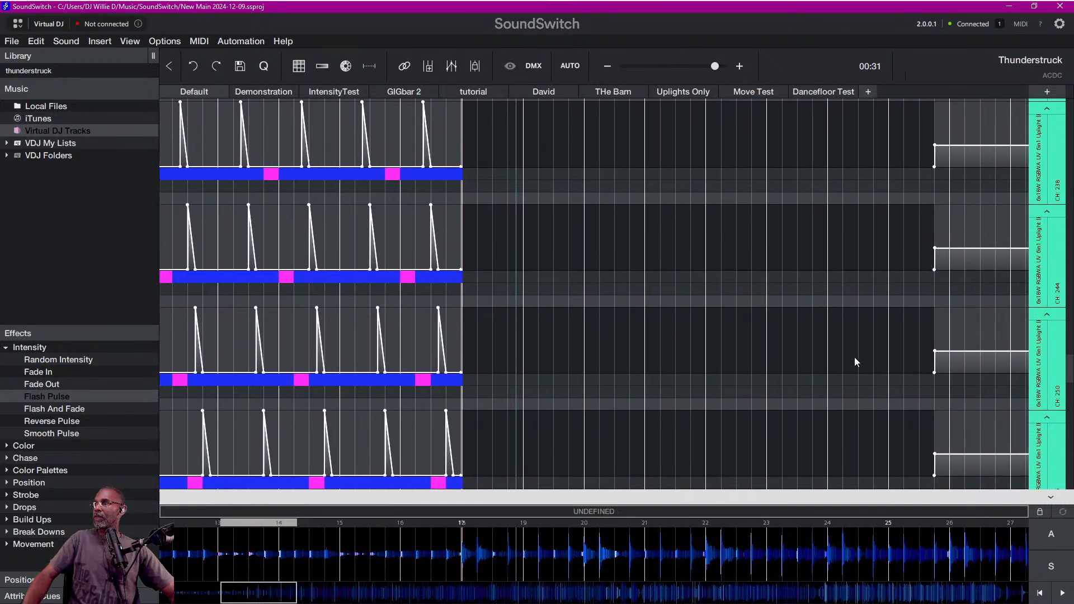
drag(1069, 369, 1058, 268)
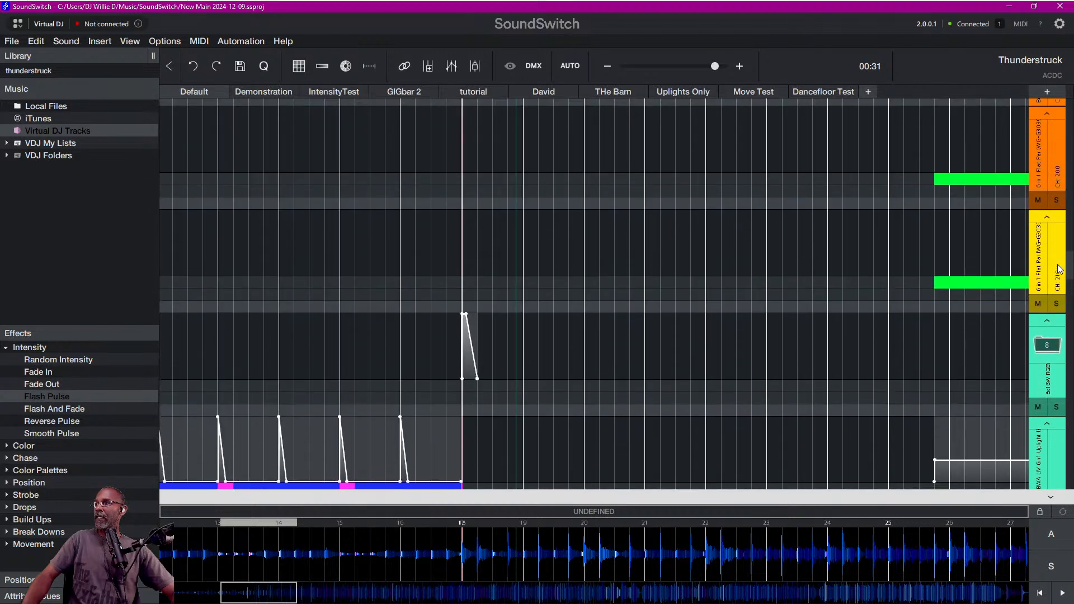
scroll(1056, 278, down, 1)
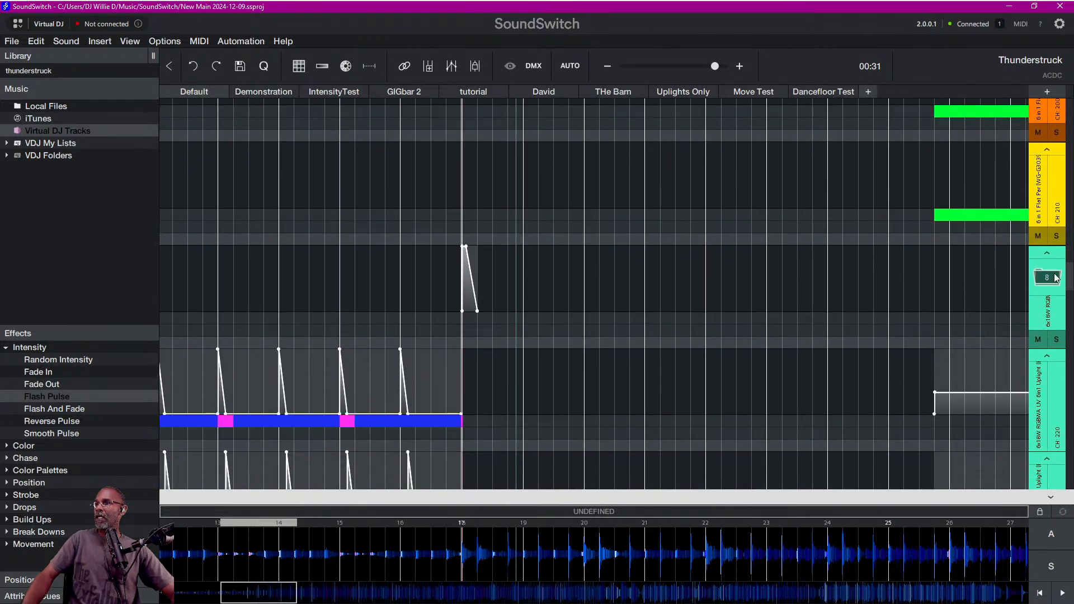
click(467, 294)
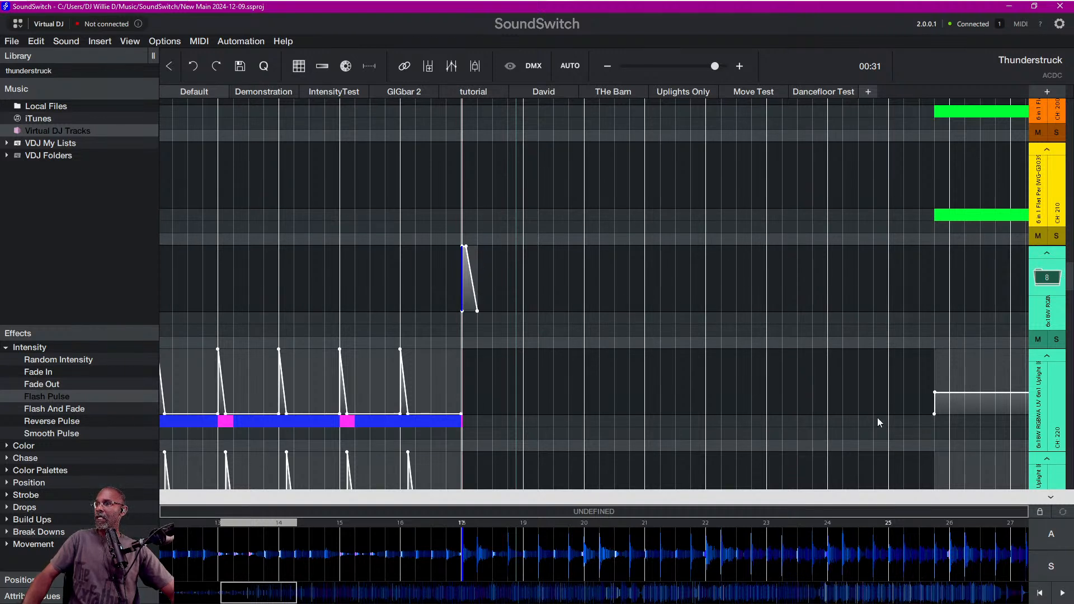
click(1055, 498)
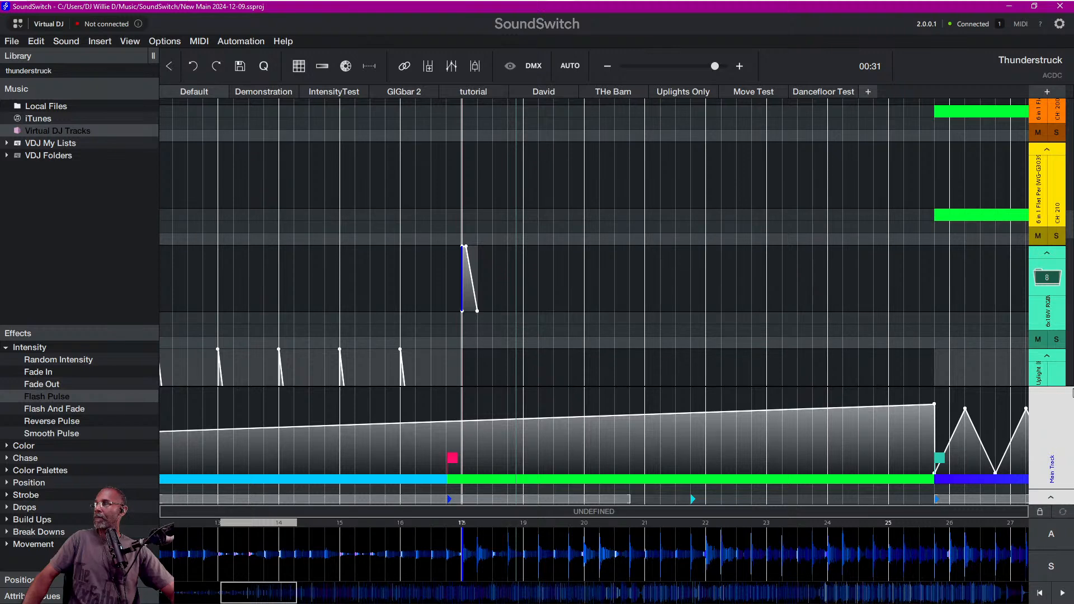
drag(1069, 244, 1070, 131)
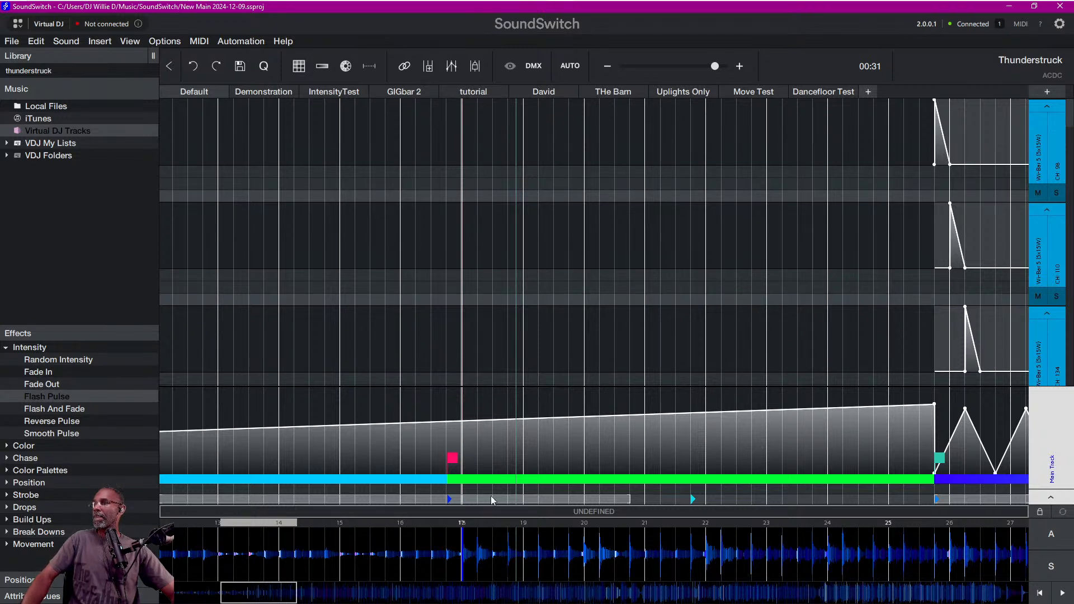
scroll(469, 556, up, 3)
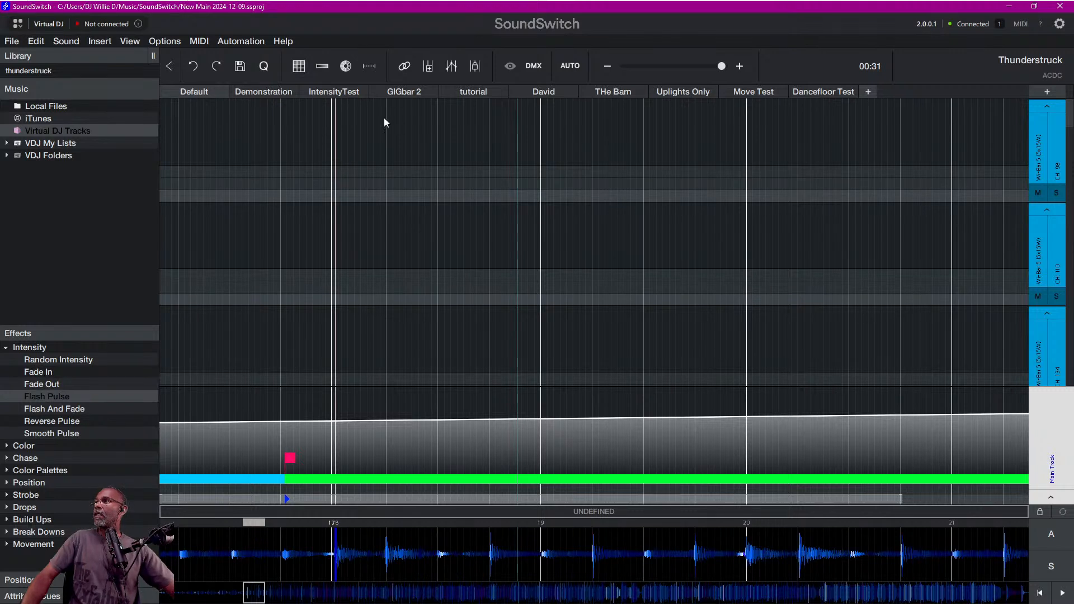
drag(385, 128, 419, 195)
scroll(419, 196, up, 5)
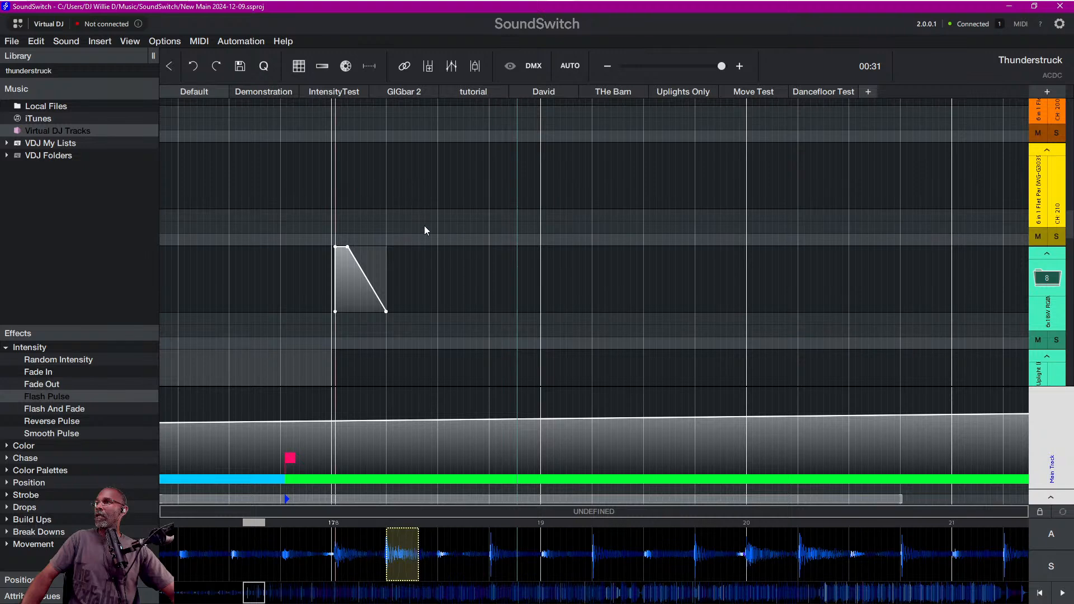
scroll(438, 206, up, 5)
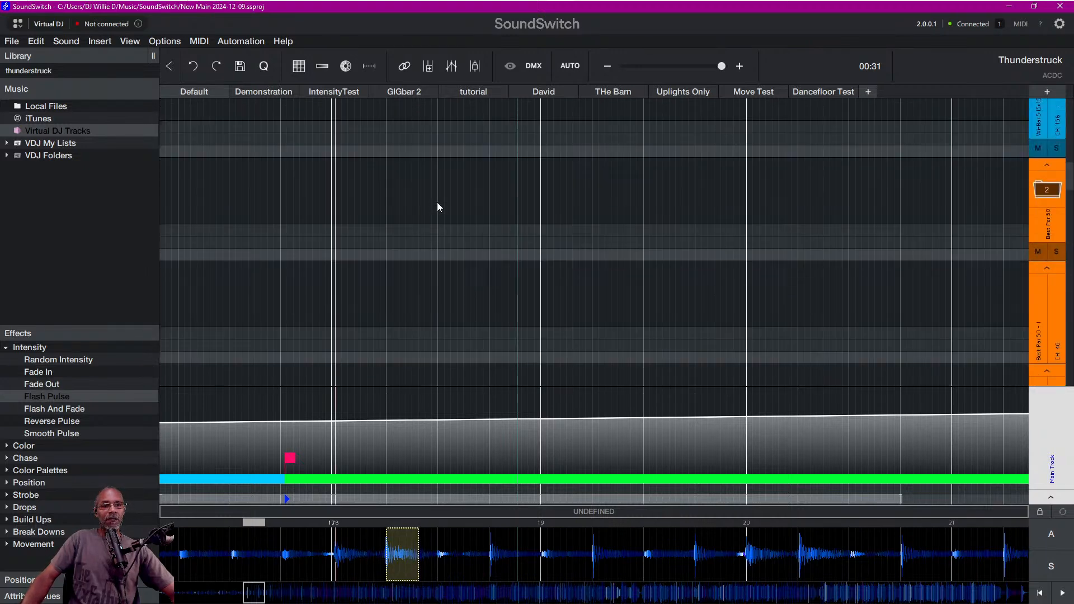
scroll(437, 207, up, 5)
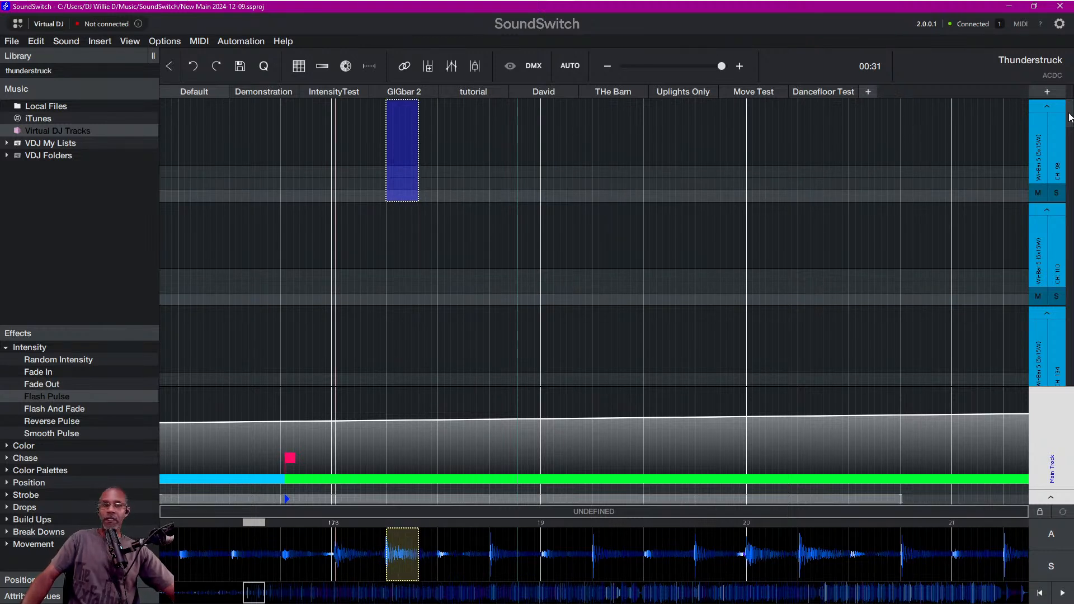
scroll(1054, 121, down, 2)
scroll(1051, 140, up, 2)
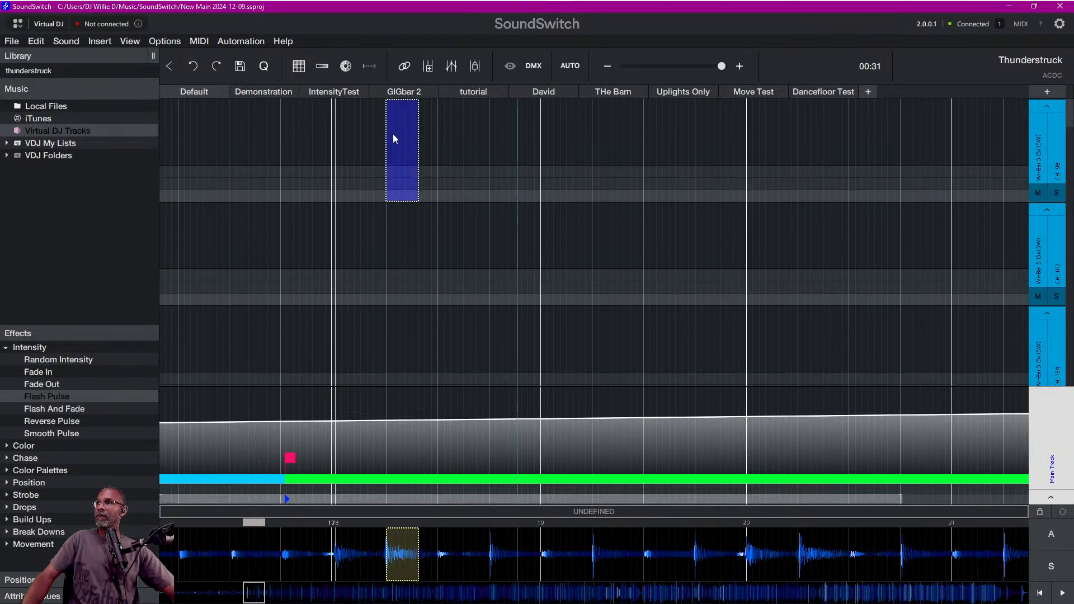
key(Delete)
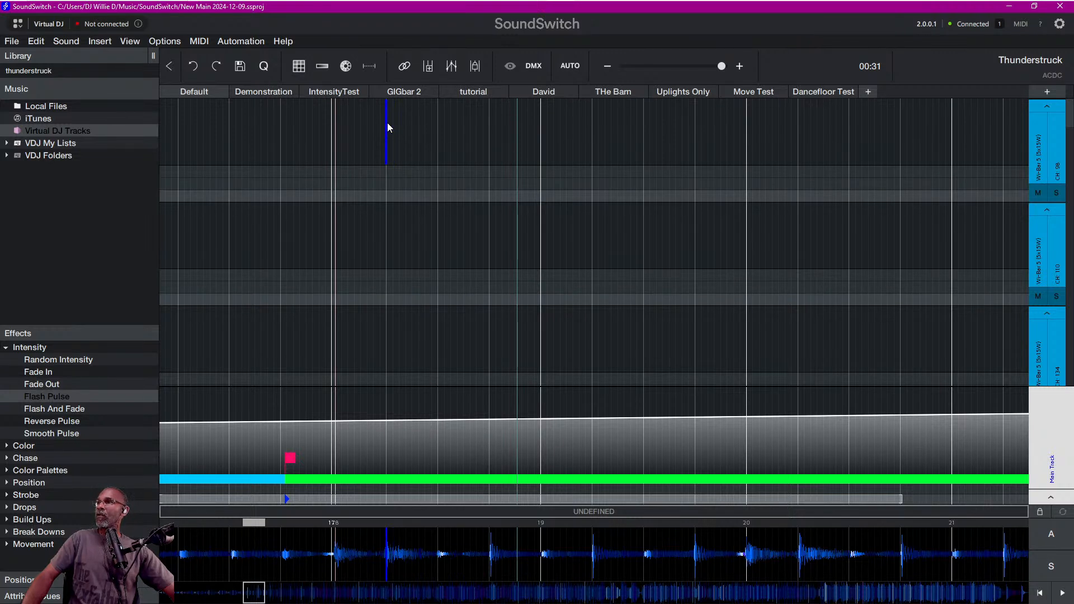
Apply a Flash Pulse at 100% with 1/4 beat length to the second beat of measure 18 on all the blue bar fixture tracks.
drag(387, 122, 437, 292)
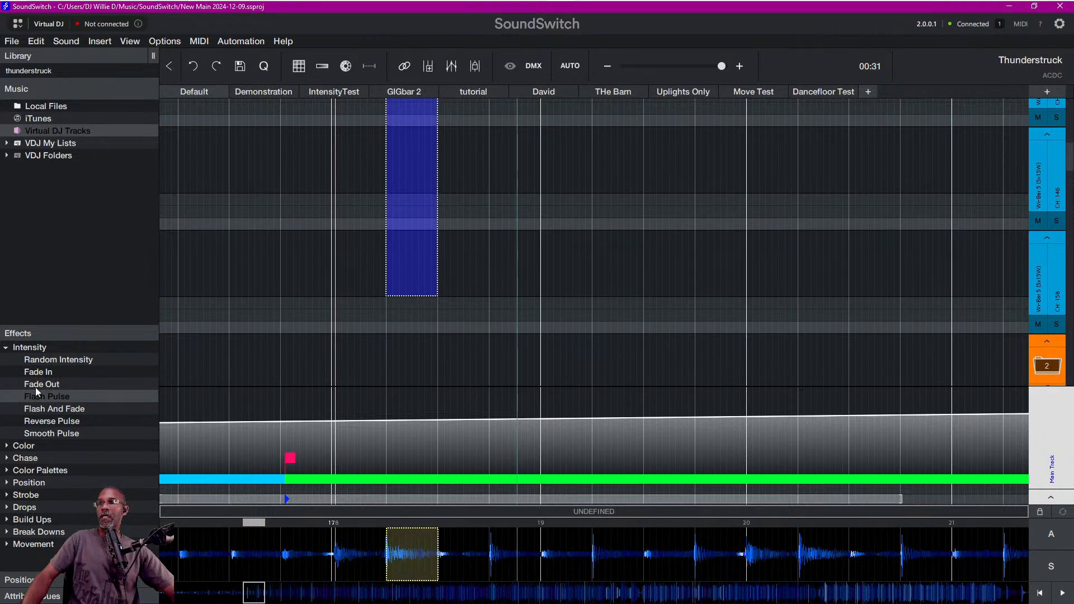
drag(34, 399, 390, 170)
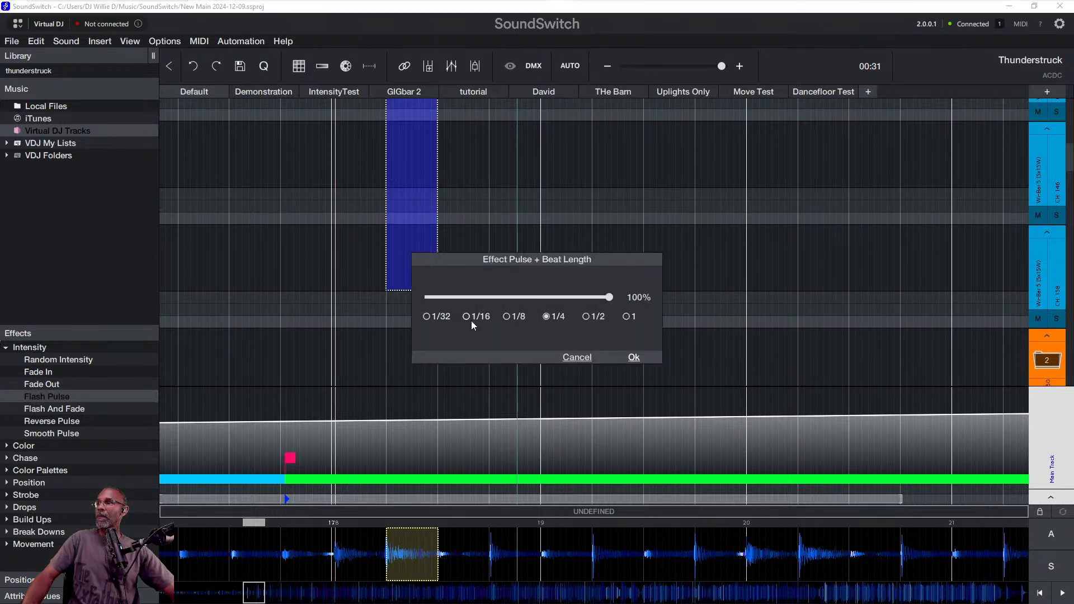
click(636, 357)
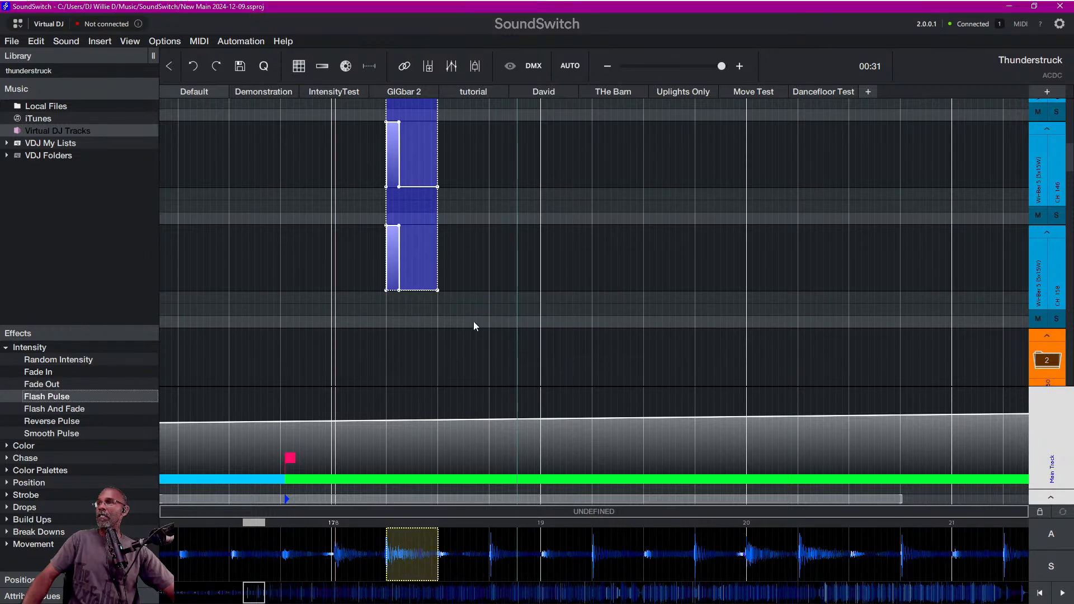
scroll(473, 326, up, 3)
scroll(474, 321, up, 5)
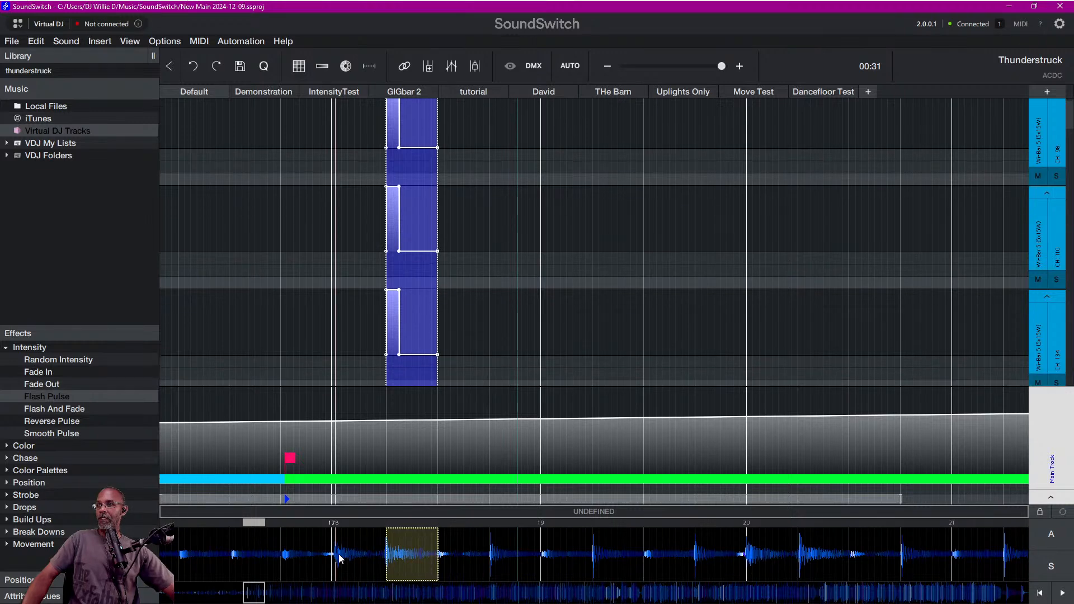
Play the song from about measure 5 to check the new bar flashes against the music.
scroll(339, 556, down, 3)
scroll(338, 557, down, 2)
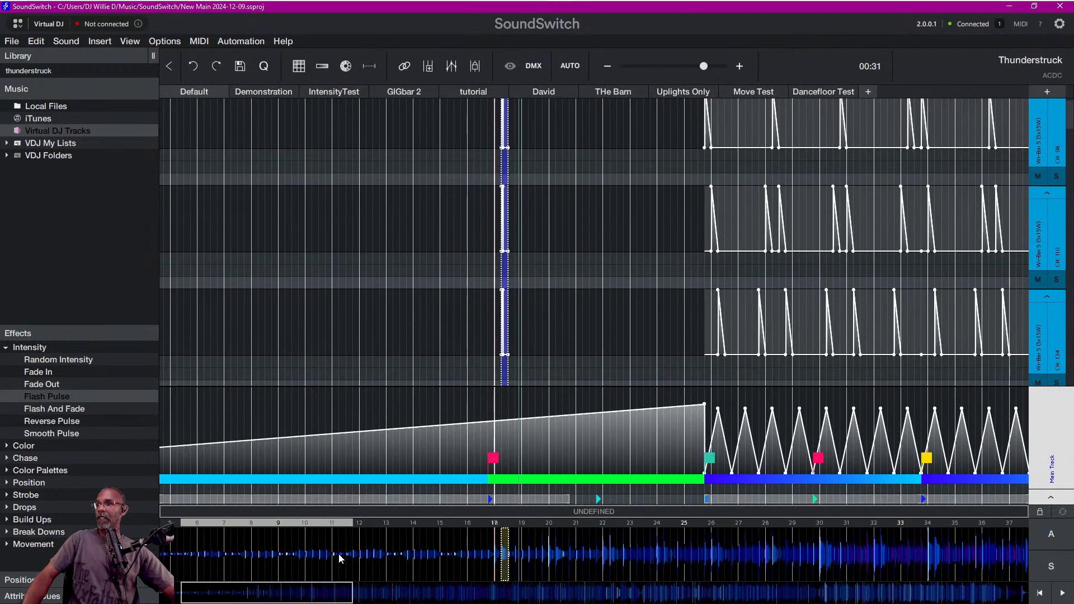
scroll(363, 555, down, 2)
click(369, 555)
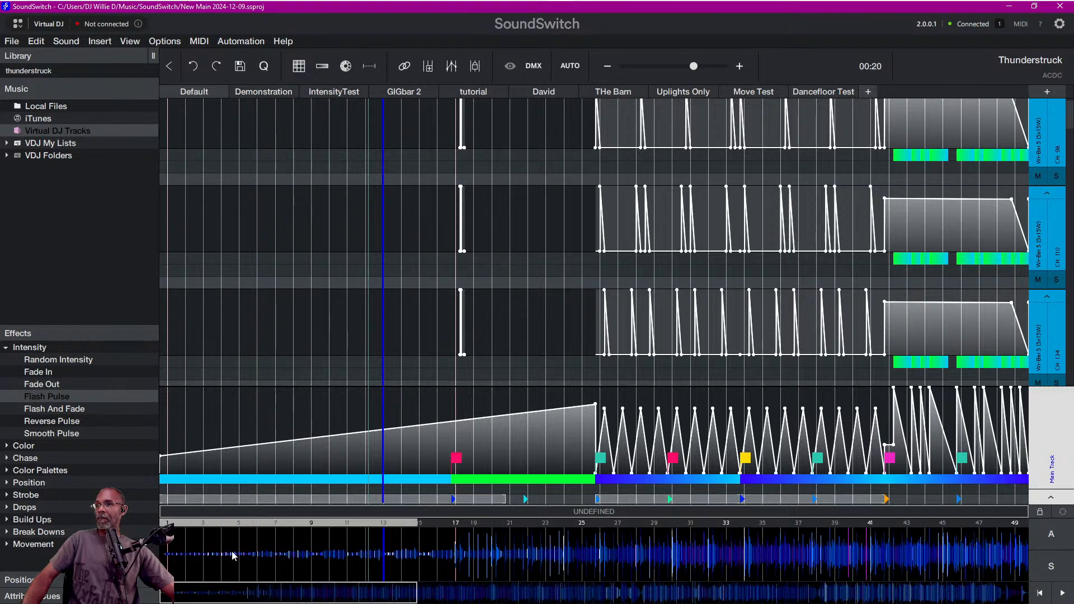
click(233, 554)
click(1062, 593)
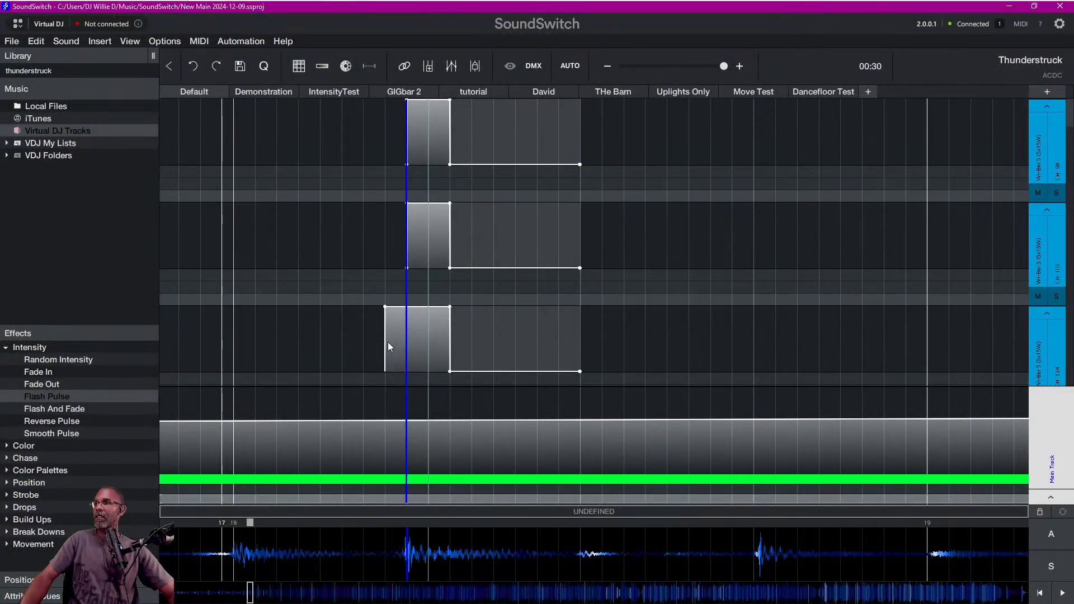
Copy the longer flash block from the CH 134 bar track and paste it at the same start point on the CH 110 and CH 98 tracks.
drag(387, 341, 445, 362)
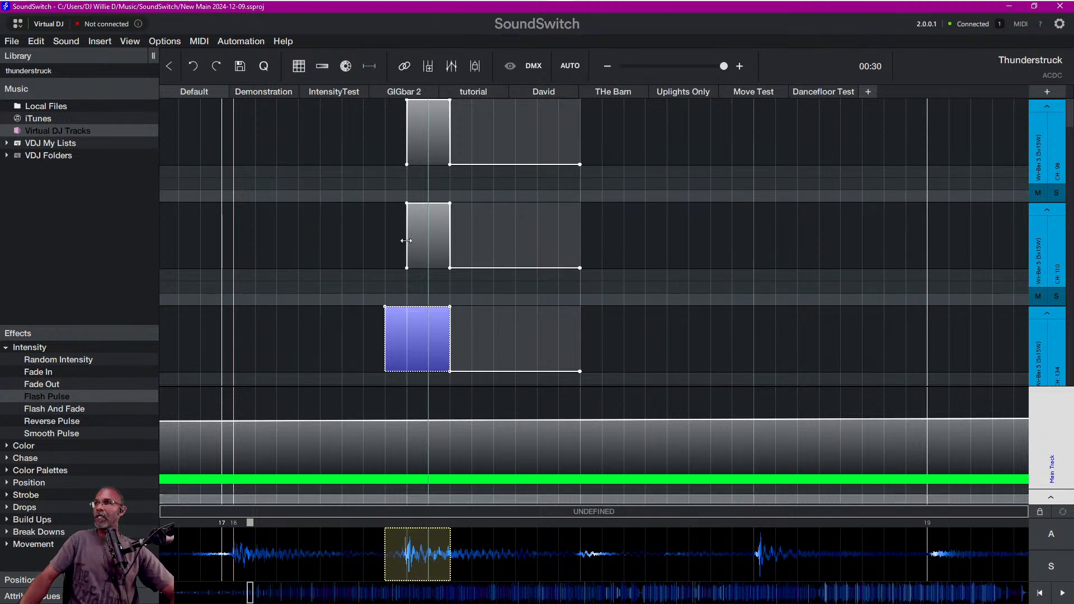
click(384, 231)
key(ctrl+v)
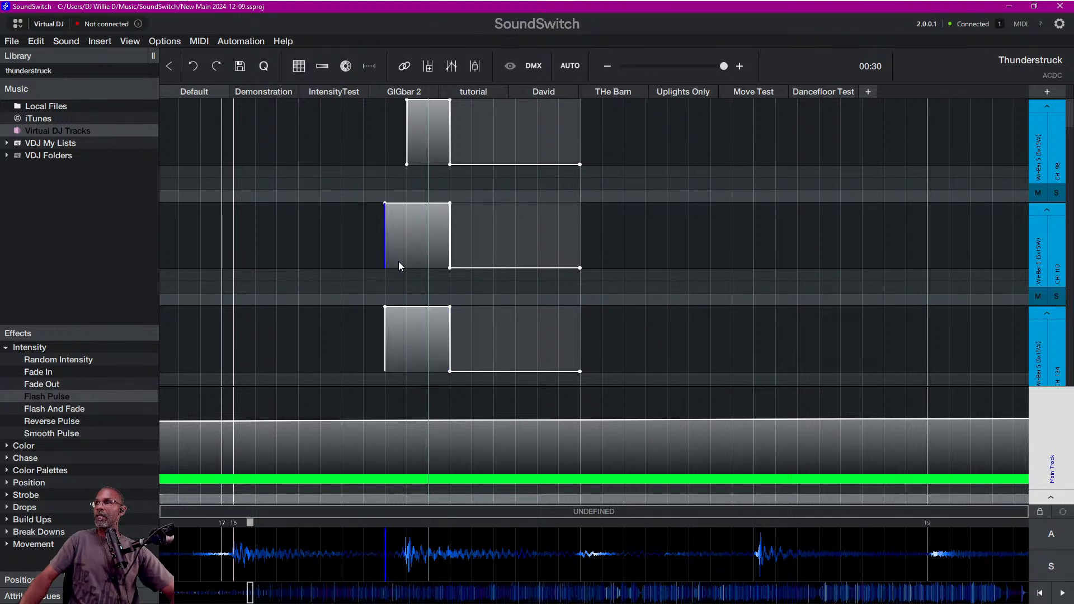
click(386, 132)
key(ctrl+v)
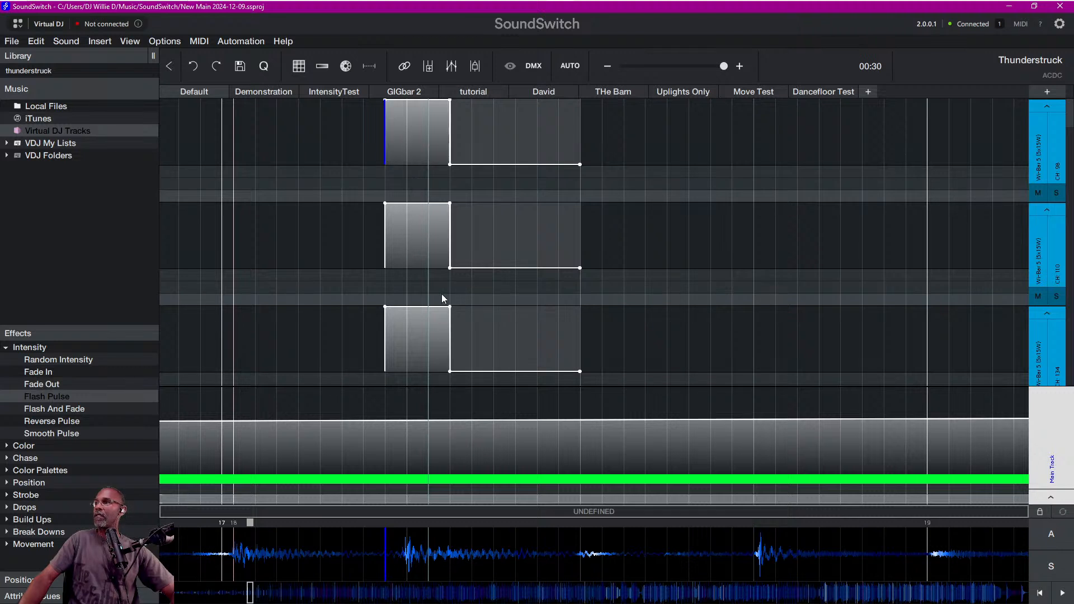
Paste the copied flash block at the same start point on the remaining three blue bar tracks, from CH 122 down to CH 158.
scroll(404, 278, down, 2)
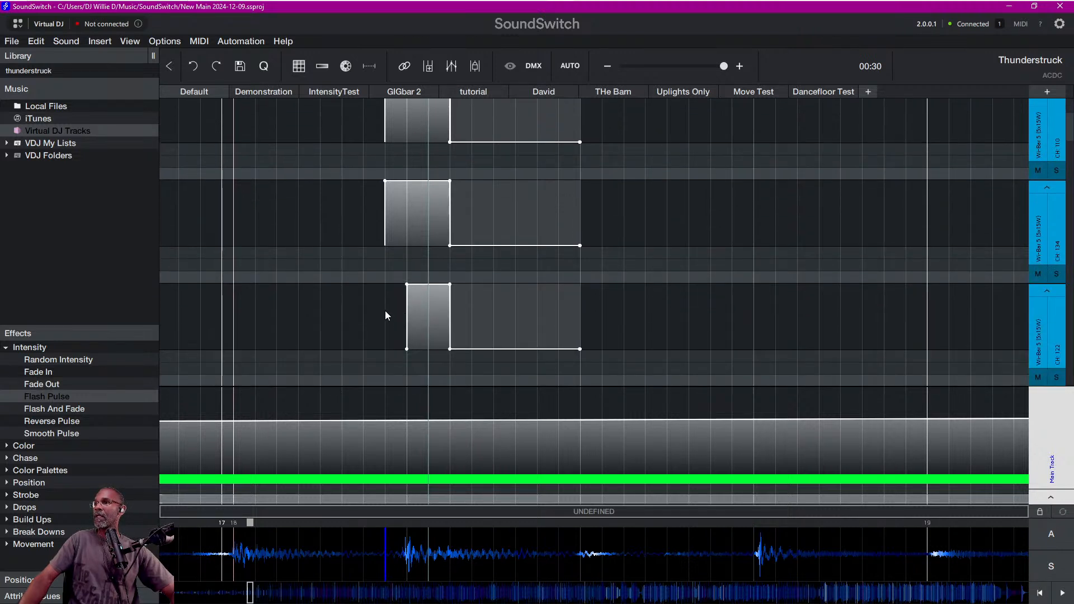
click(385, 311)
scroll(386, 313, down, 2)
click(386, 314)
key(ctrl+v)
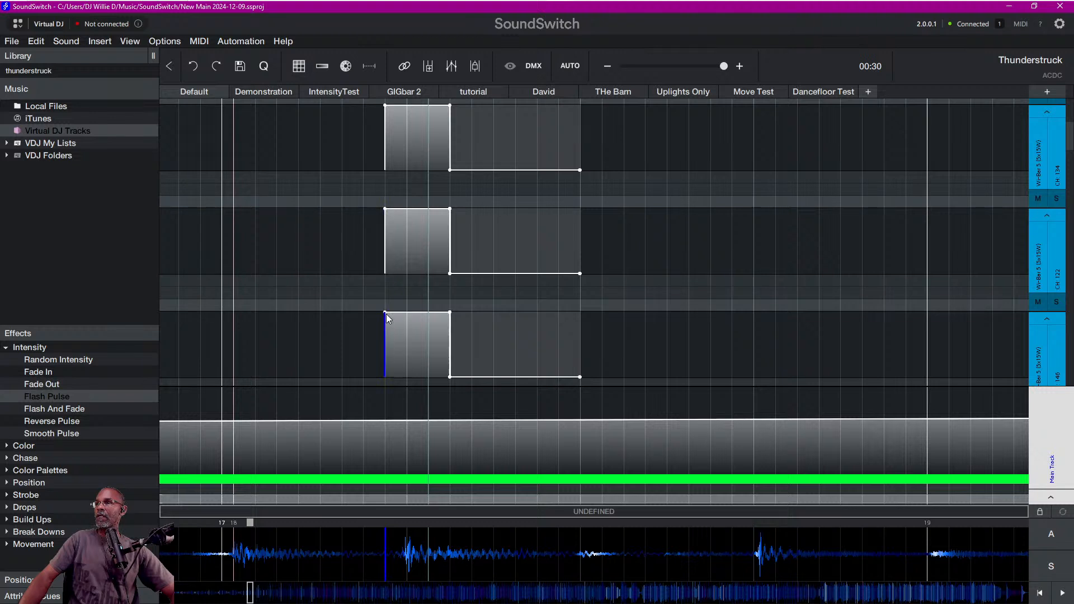
scroll(386, 314, down, 3)
click(386, 314)
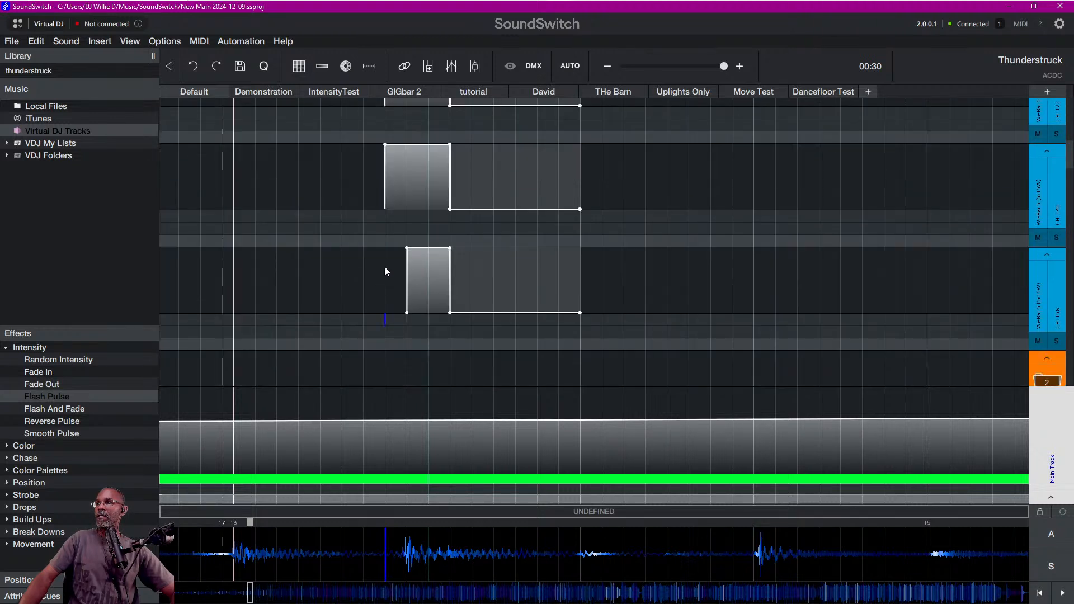
click(385, 271)
key(ctrl+v)
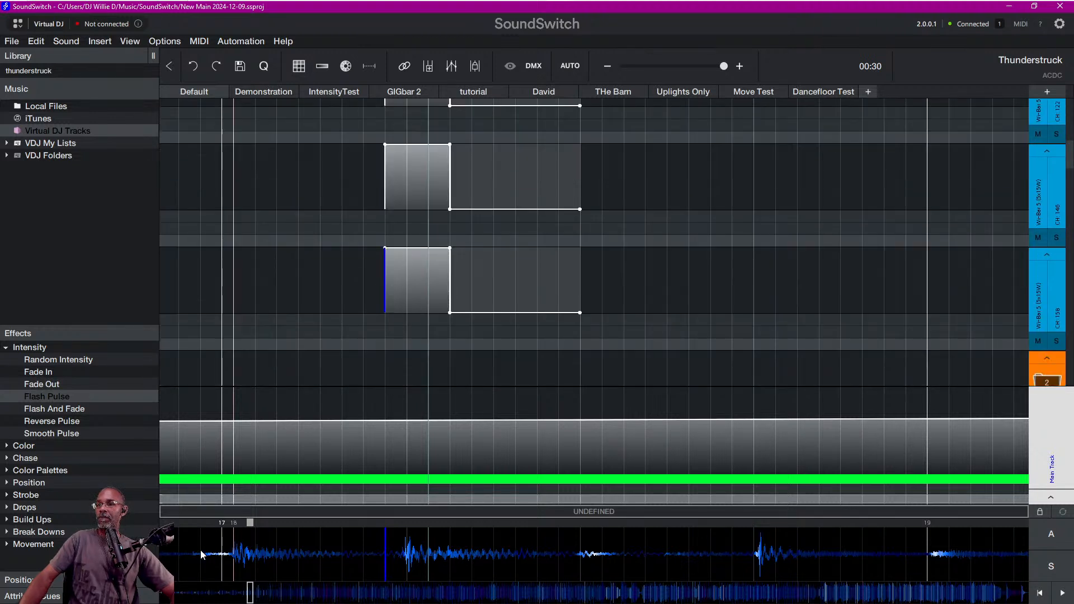
Play the song from about halfway between measures 15 and 16 to check the bar flashes against the music.
scroll(199, 554, down, 1)
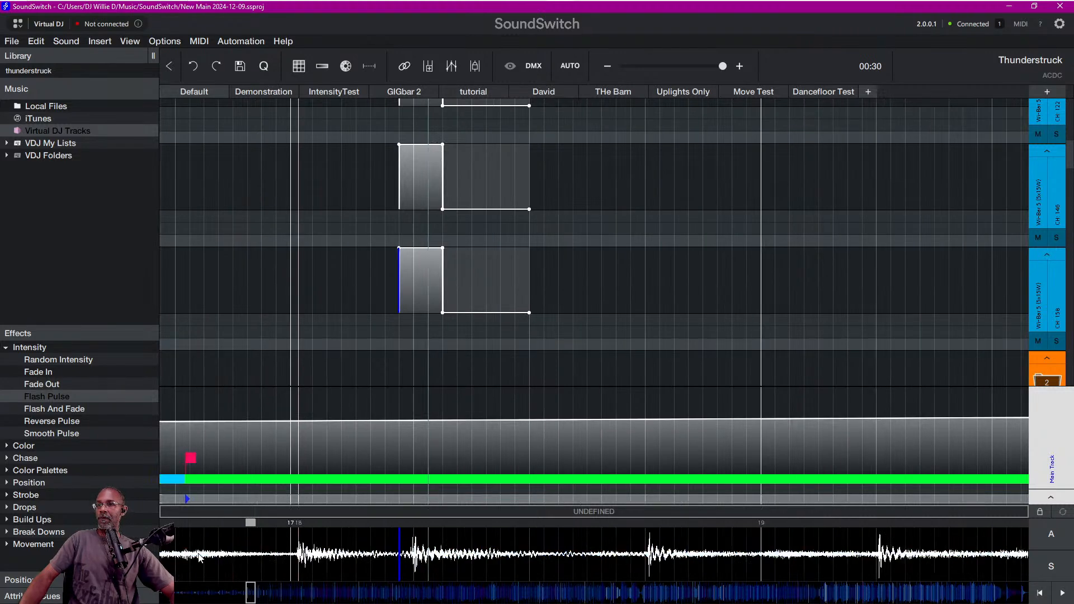
scroll(198, 554, up, 1)
scroll(198, 553, down, 2)
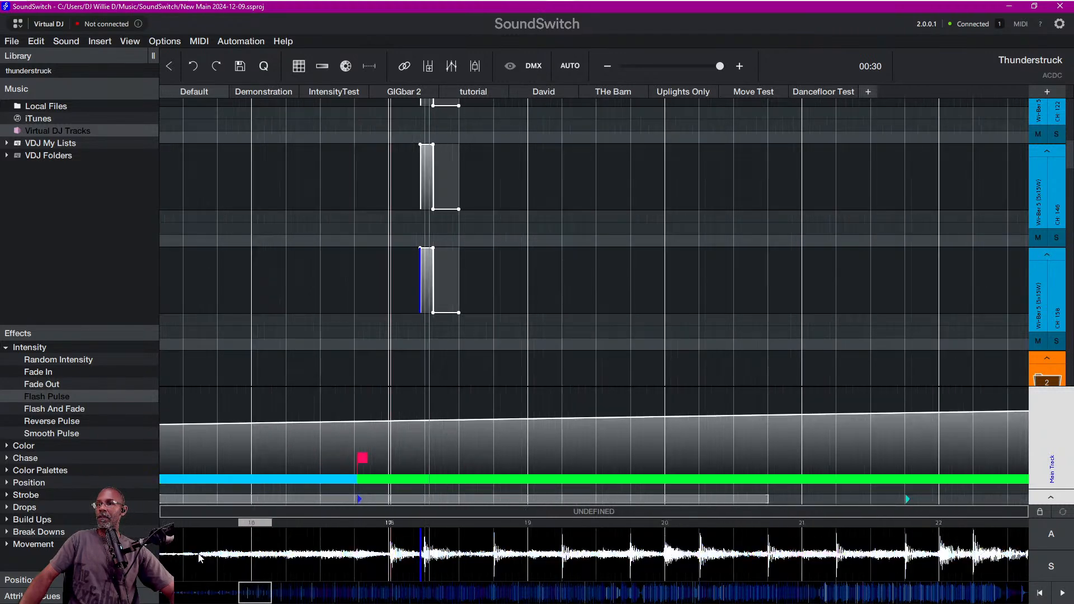
click(198, 555)
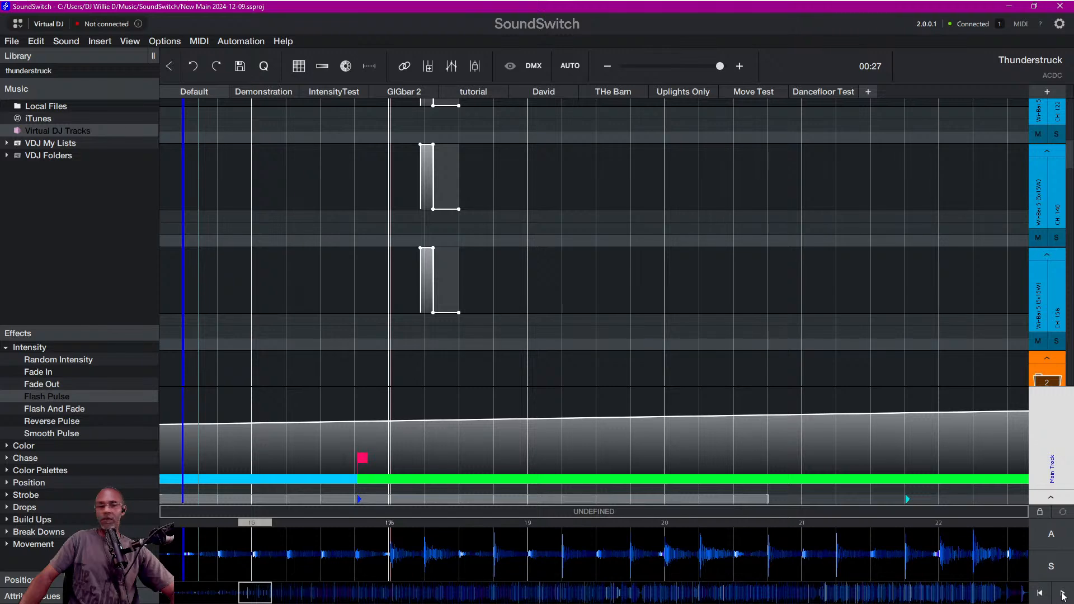
click(1062, 594)
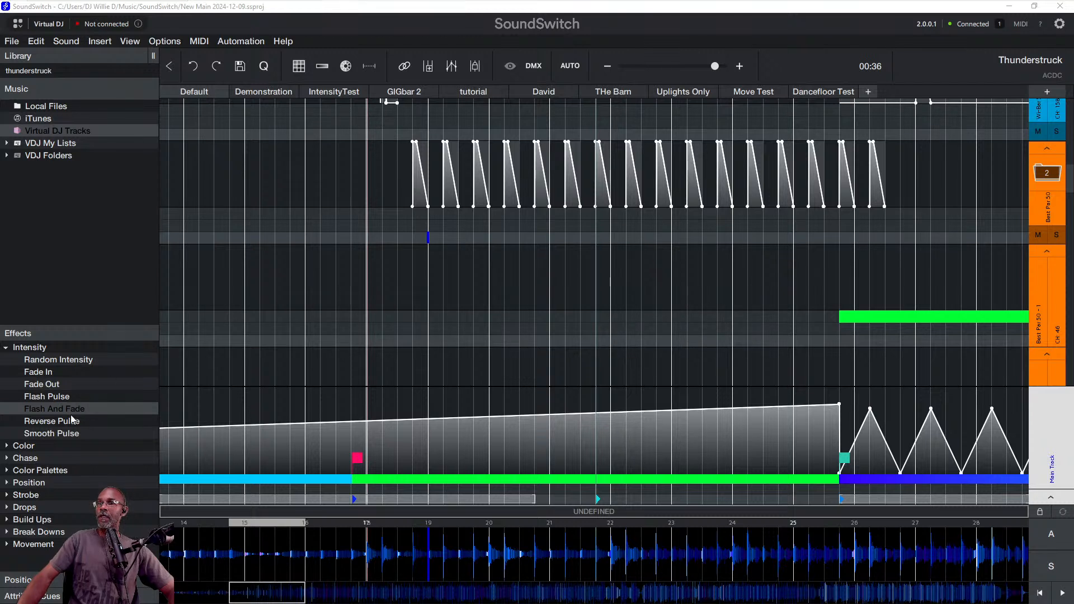
Apply Flash And Fade at 100% with 1/4 beat length to the beat before measure 19 on the Best Par 50 group, for selected tracks only.
click(416, 183)
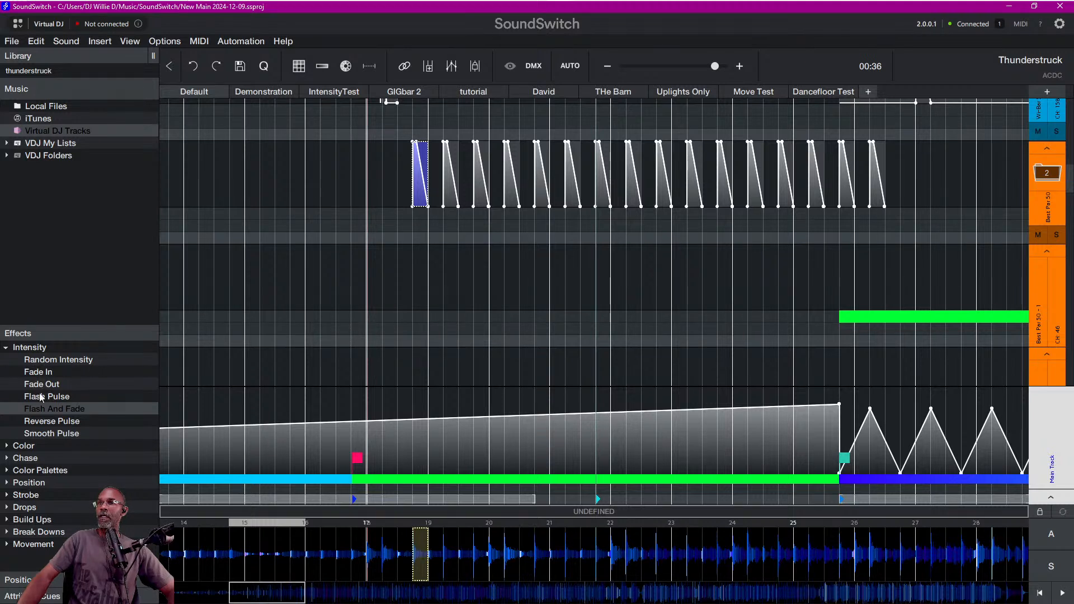
drag(38, 408, 436, 197)
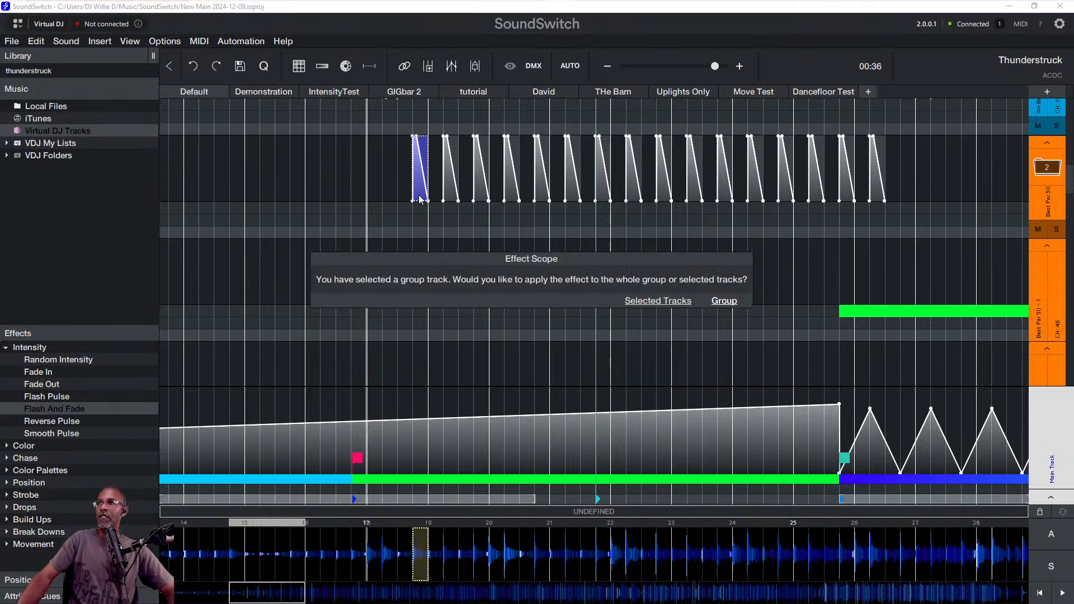
click(651, 302)
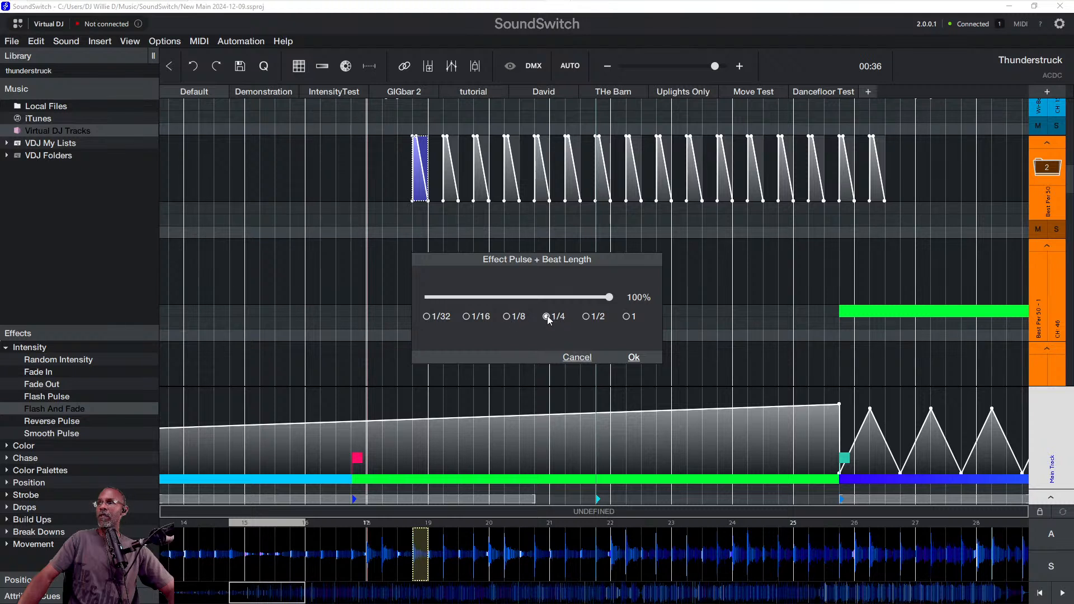
click(634, 358)
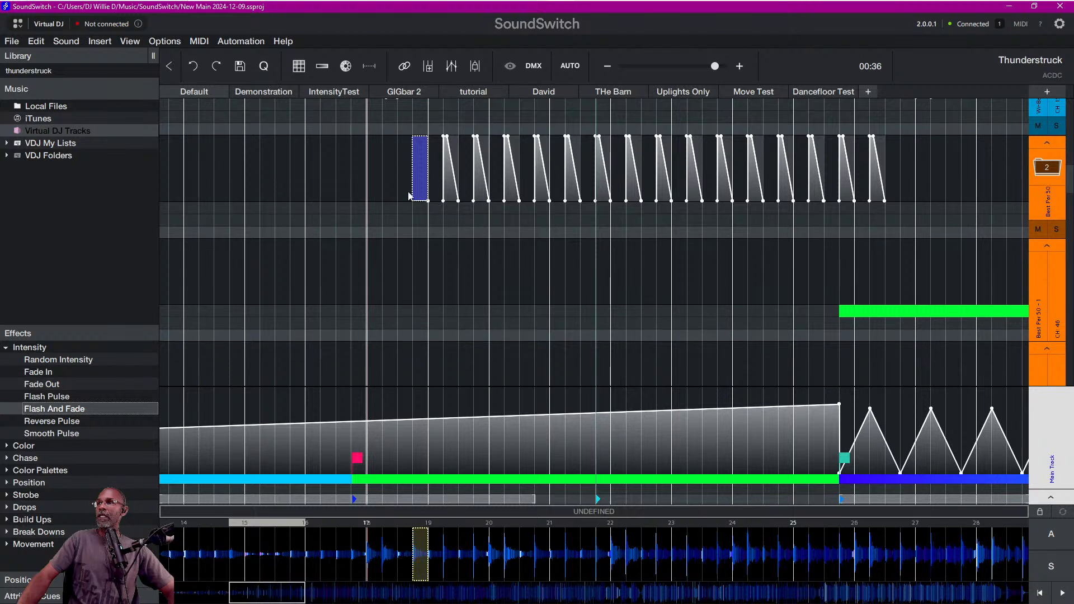
drag(418, 200, 420, 200)
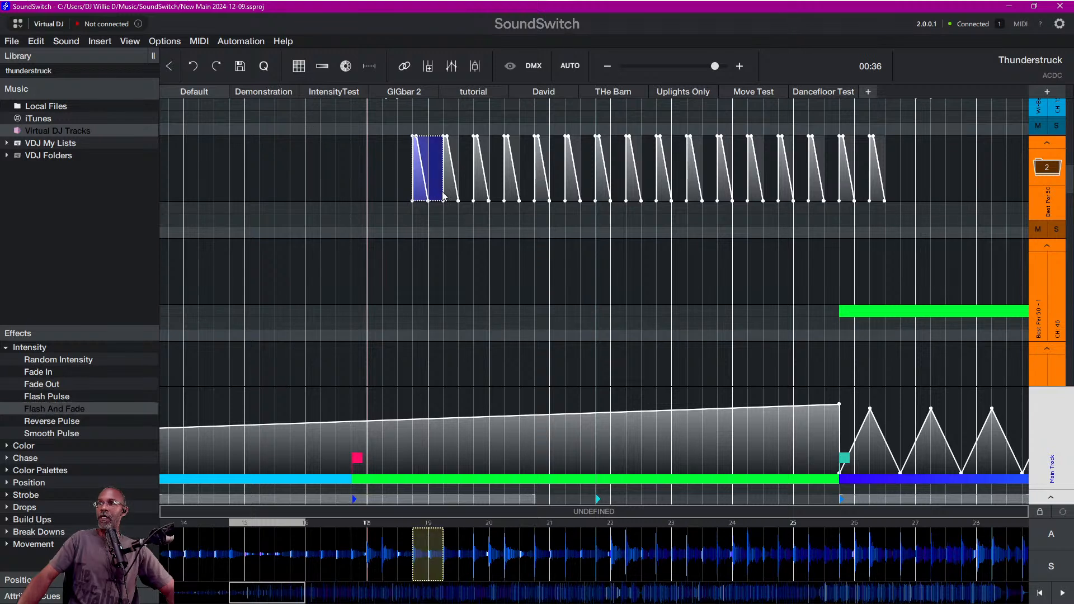
drag(428, 200, 456, 201)
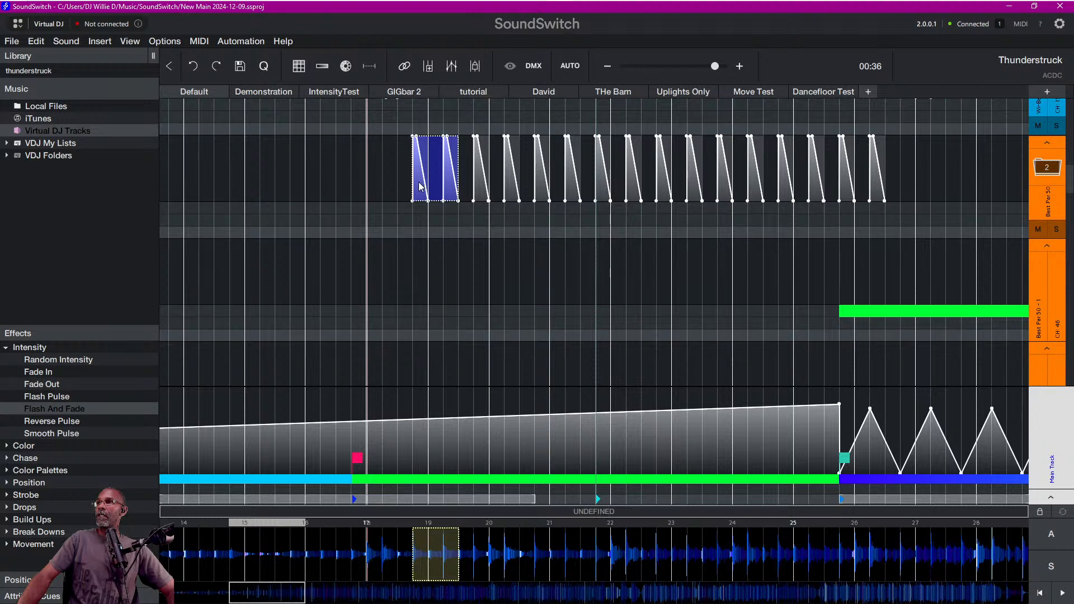
drag(458, 200, 526, 198)
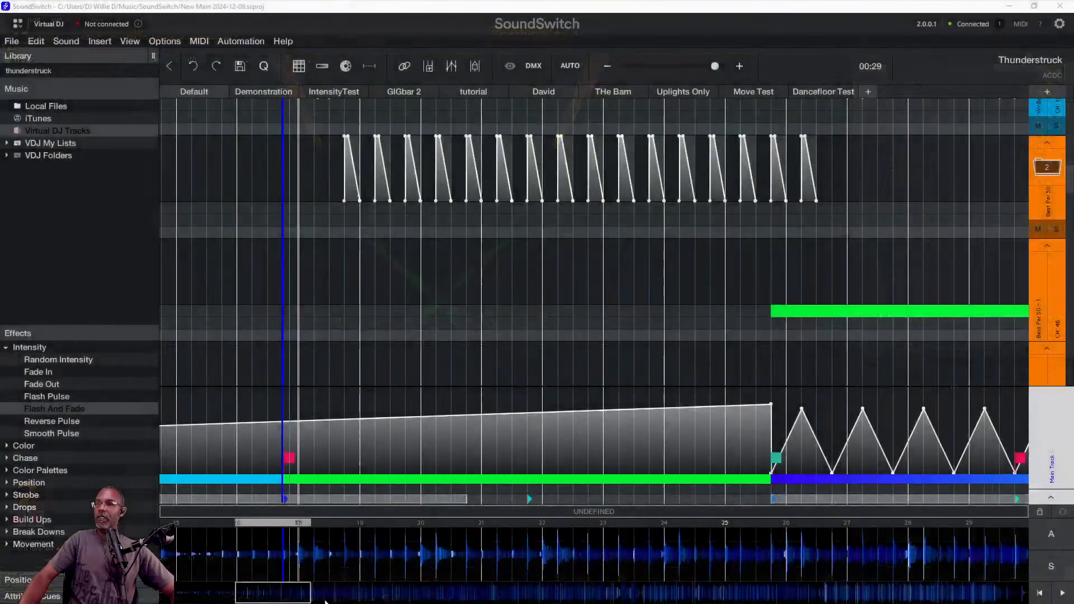
Apply orange (R 255, G 158, B 0) to the color row beneath the first flash on the Best Par 50 group track.
click(327, 235)
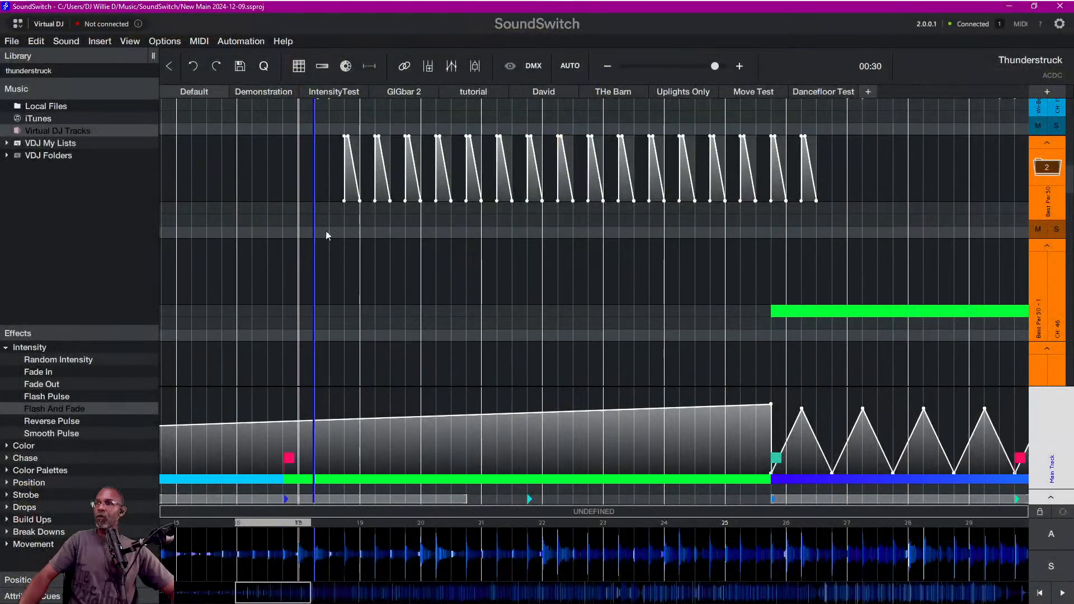
click(346, 211)
drag(348, 213, 360, 213)
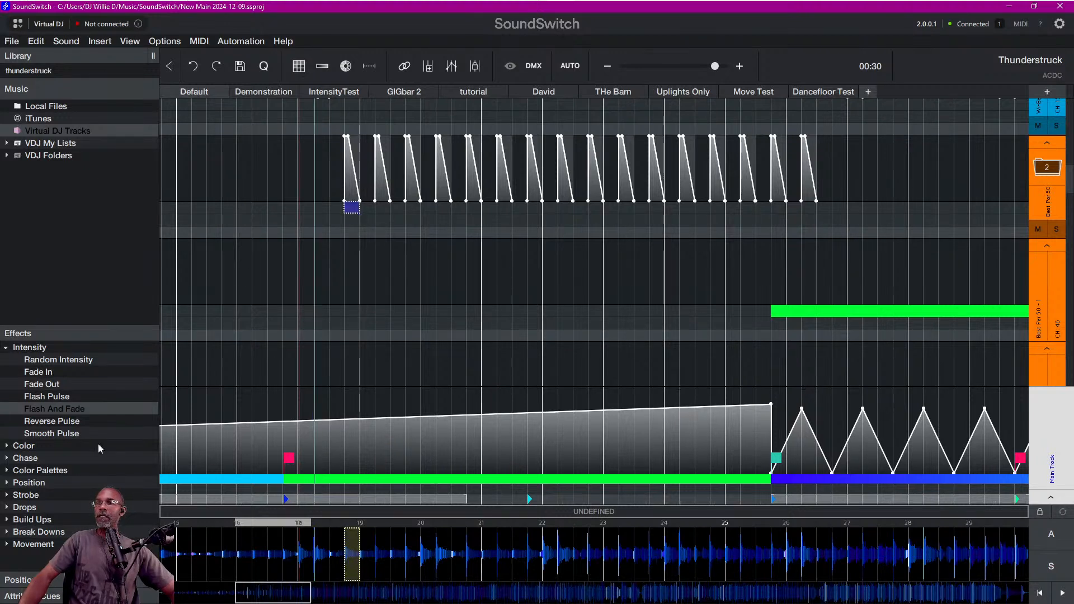
right_click(352, 210)
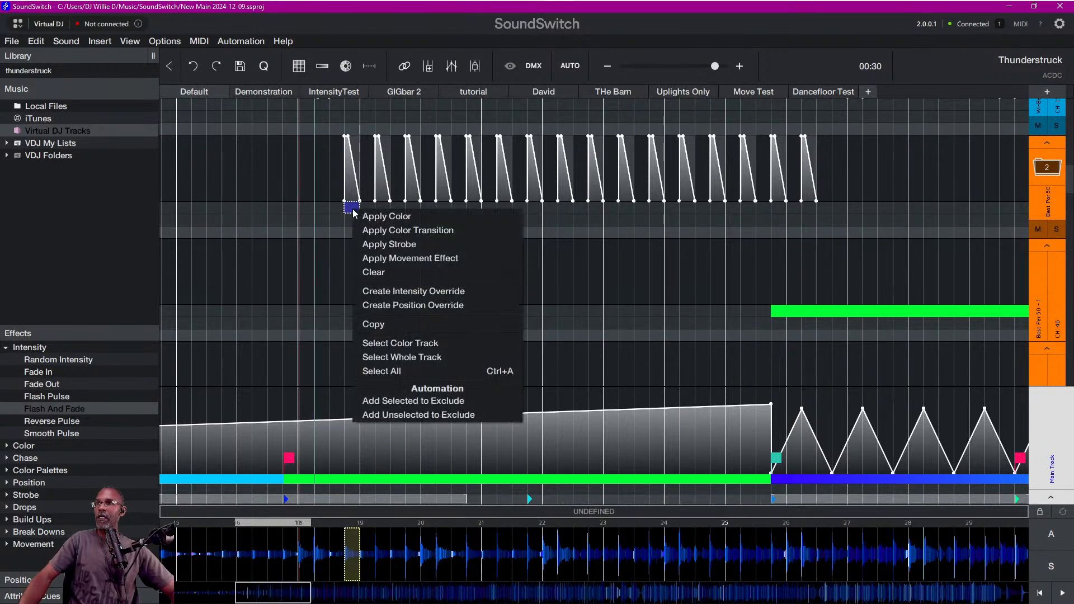
click(365, 215)
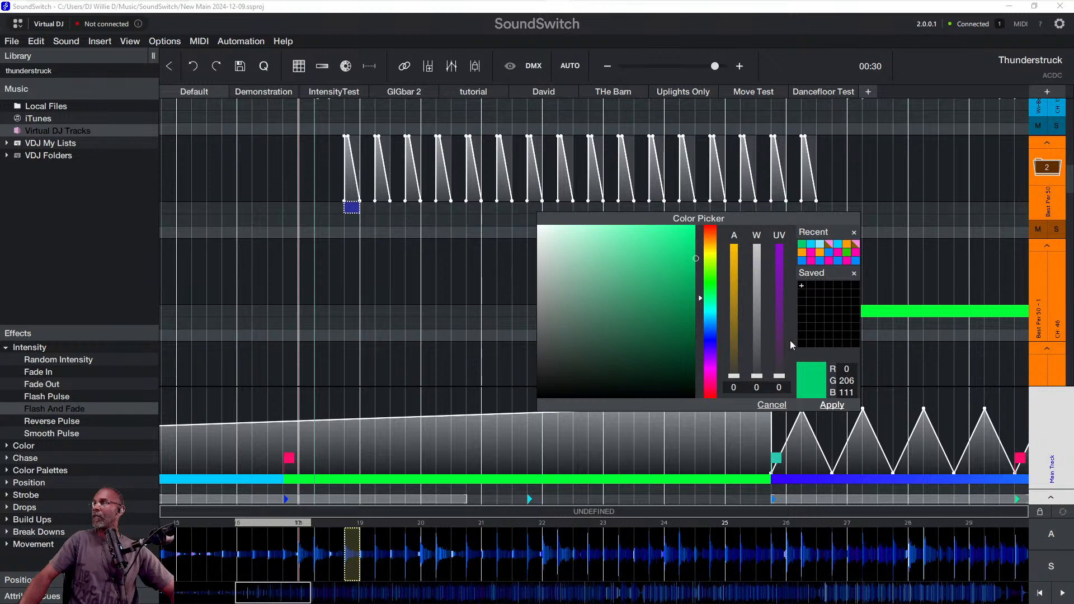
click(802, 252)
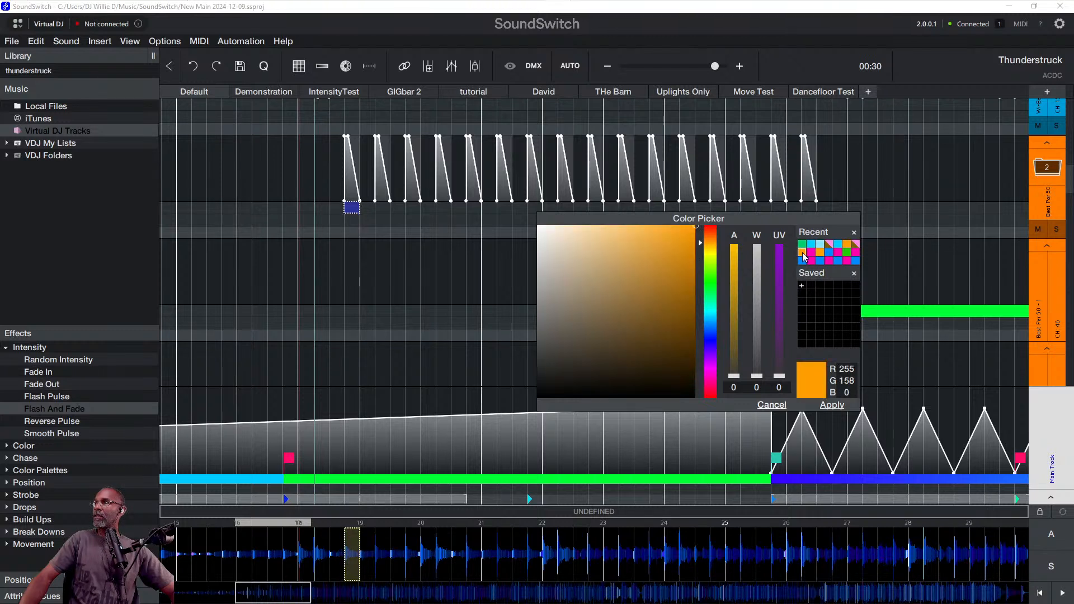
click(833, 404)
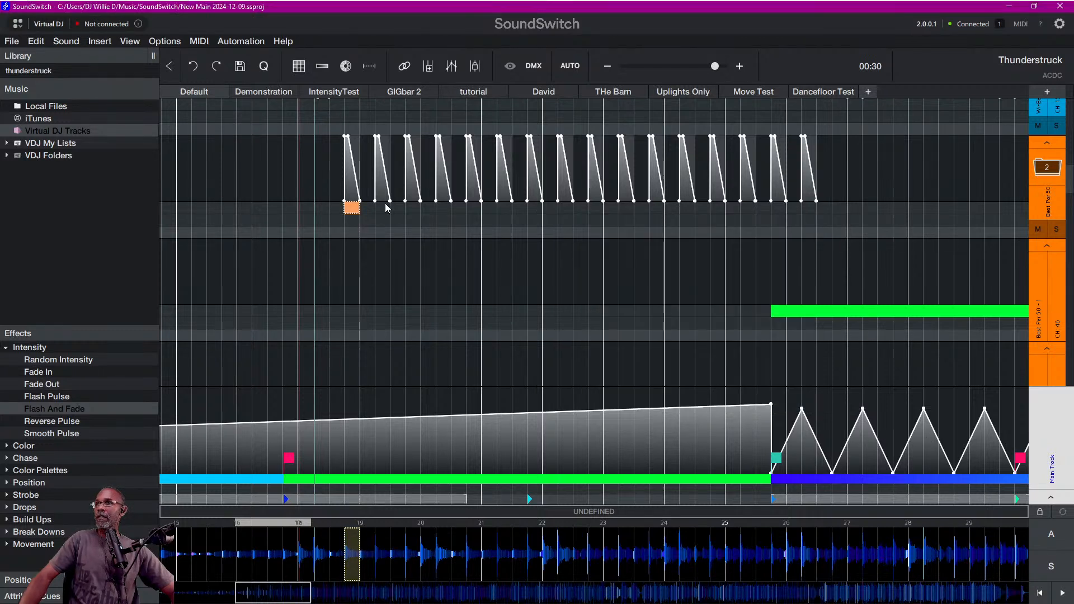
Copy the orange color block beneath the second flash, and duplicate the resulting pair beneath the third and fourth flashes.
click(353, 211)
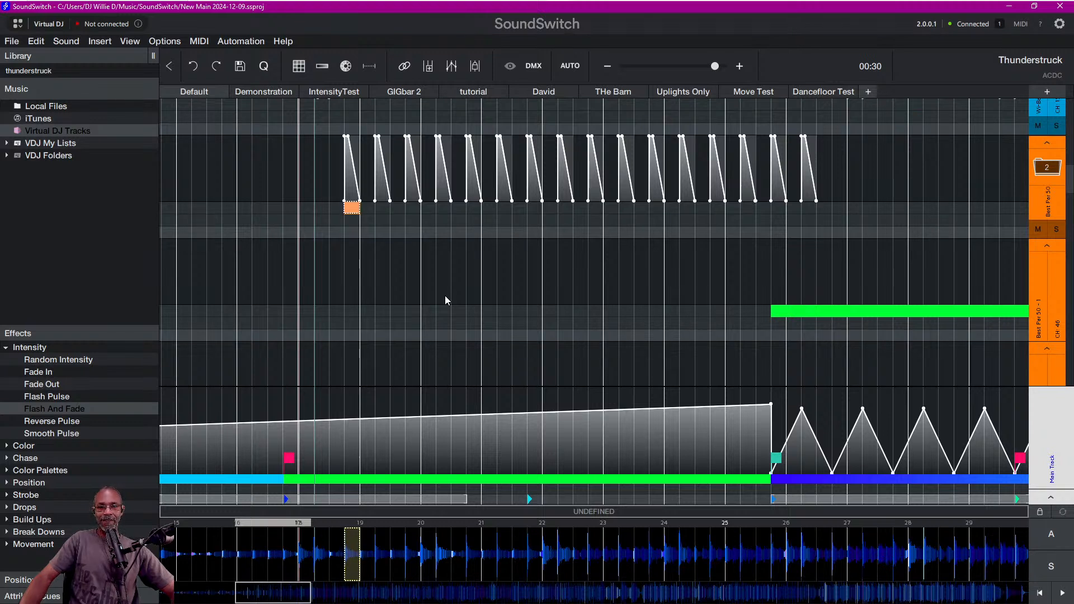
click(376, 214)
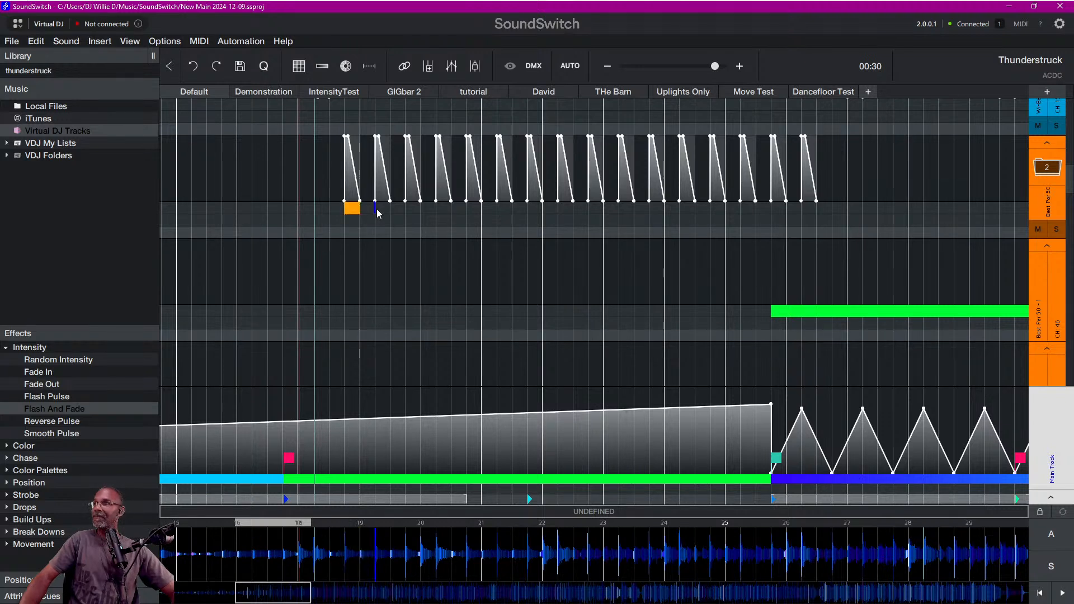
key(ctrl+v)
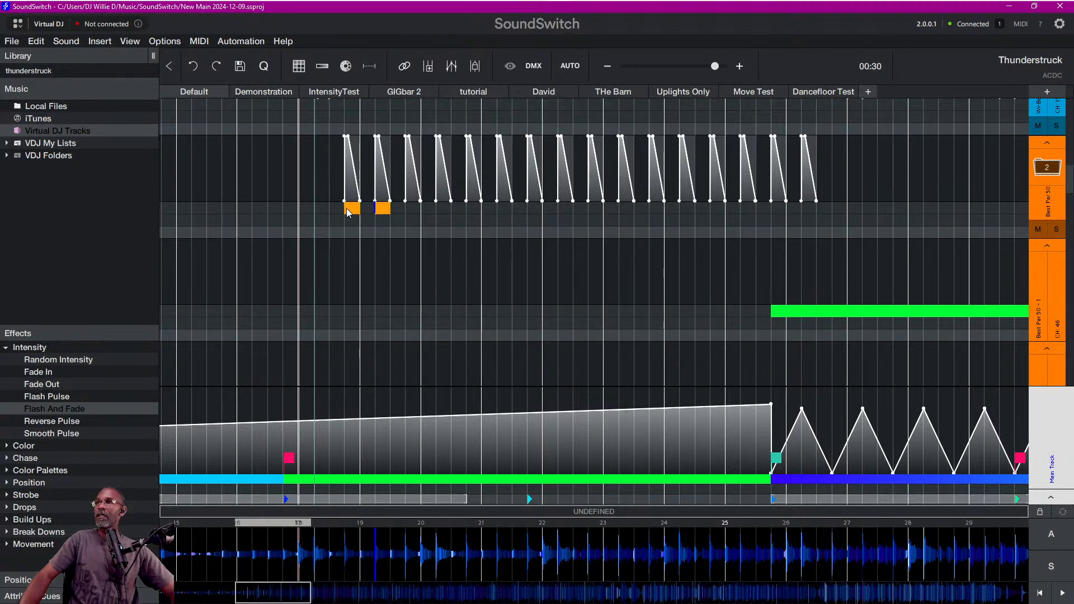
drag(347, 212, 385, 215)
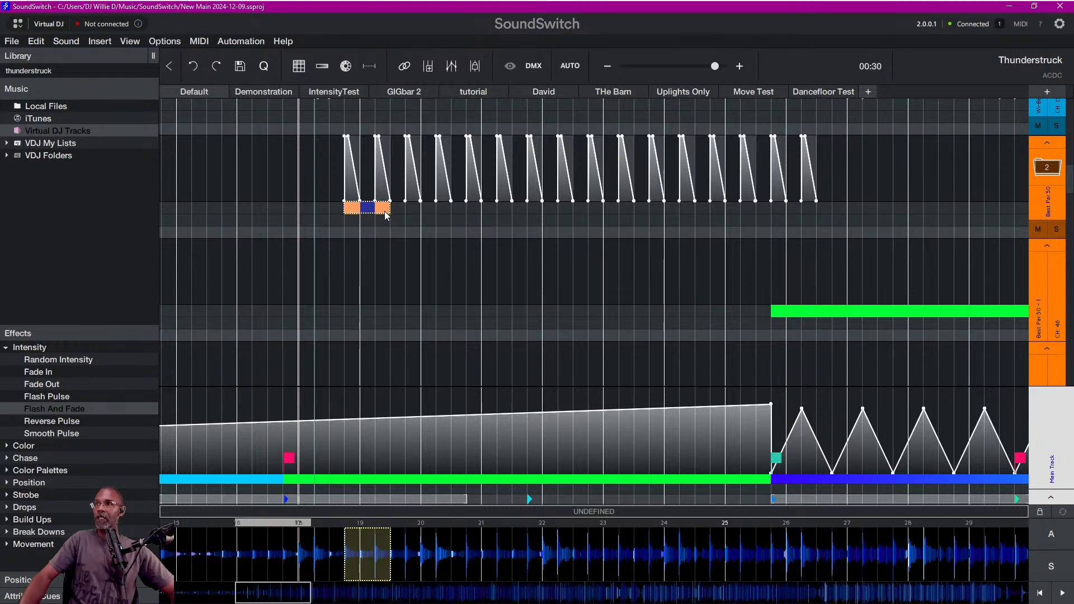
click(406, 212)
key(ctrl+v)
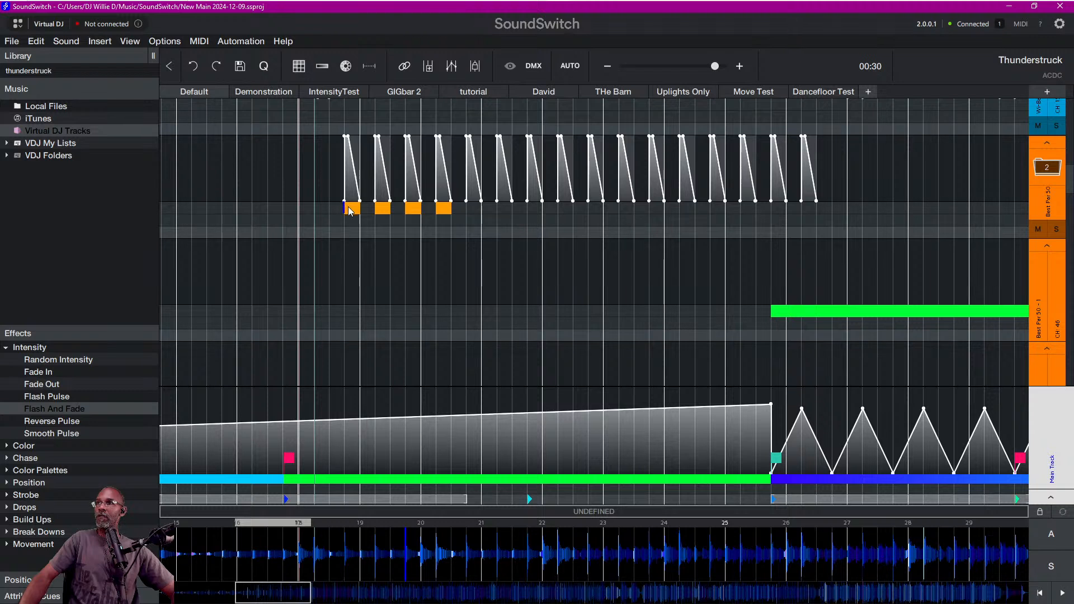
Duplicate the four orange color blocks, and the resulting eight, so that all sixteen flashes on the Best Par 50 group track have color.
drag(347, 207, 451, 214)
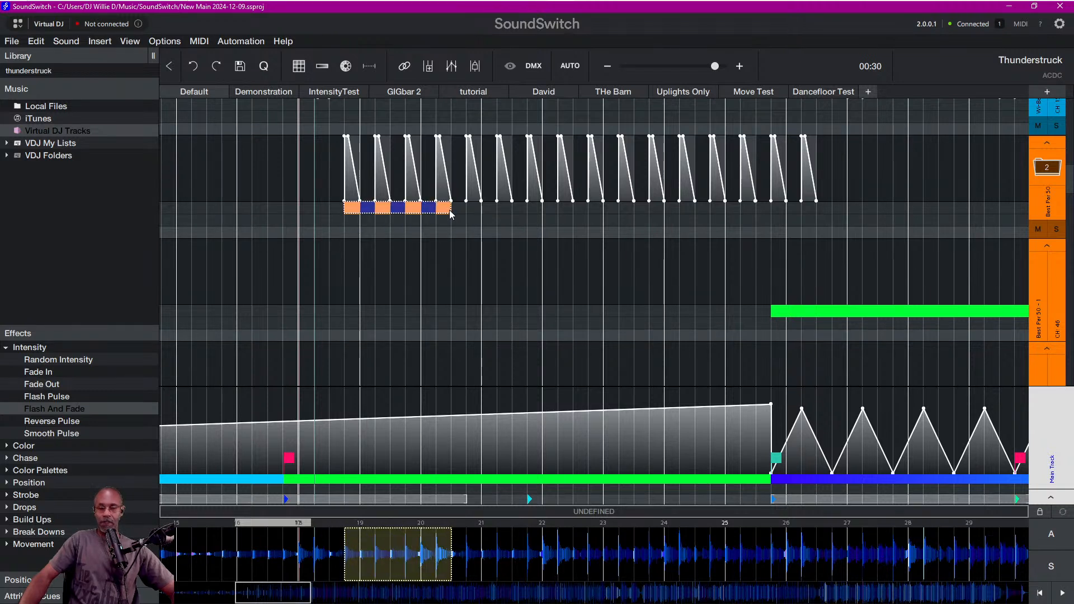
click(467, 212)
key(ctrl+v)
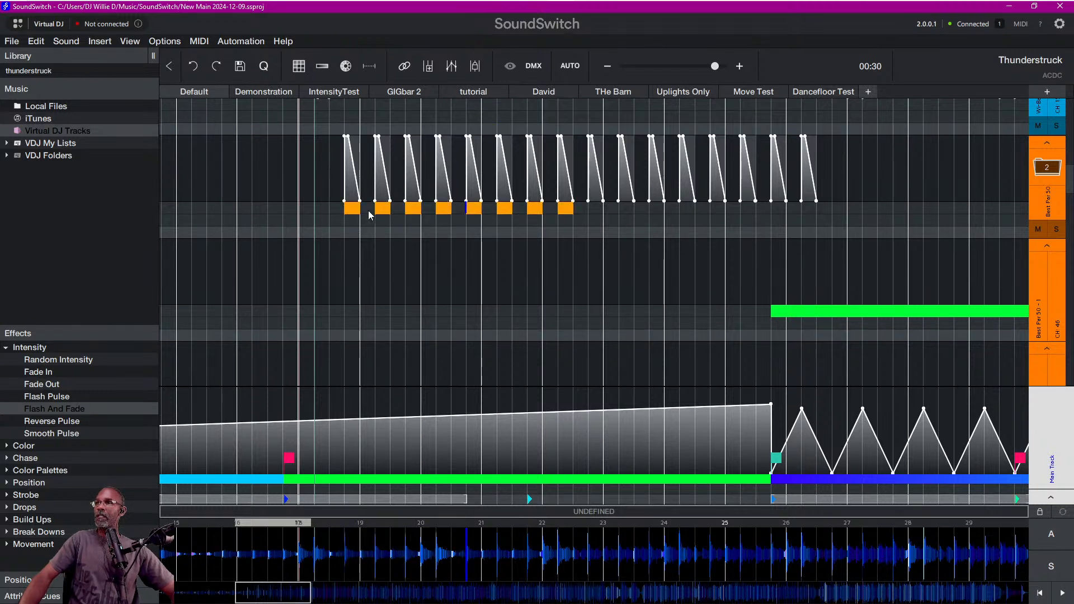
drag(347, 209, 564, 211)
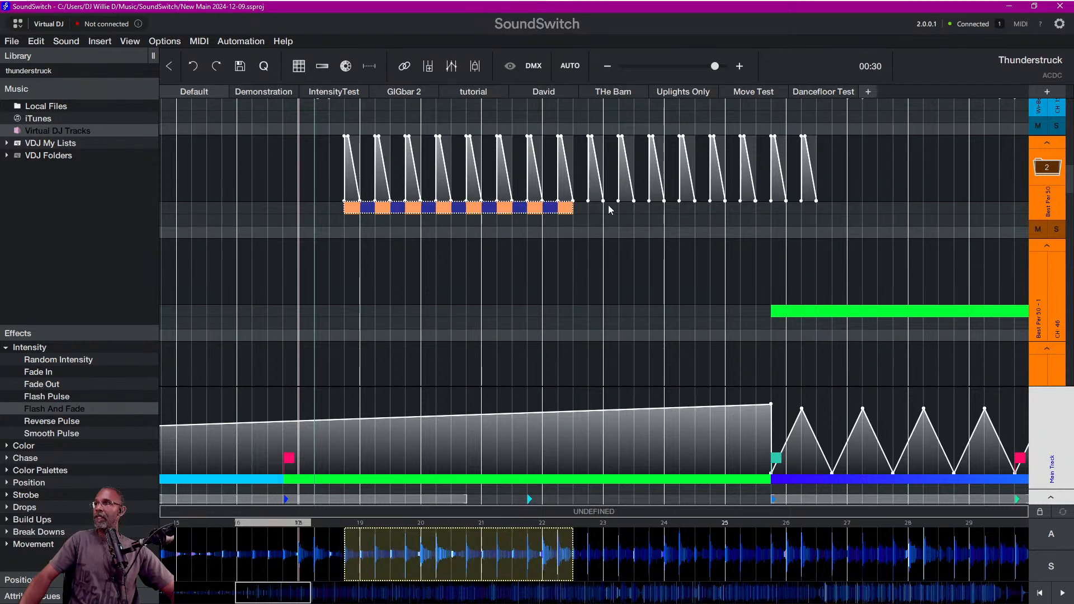
key(ctrl+c)
click(589, 210)
key(ctrl+v)
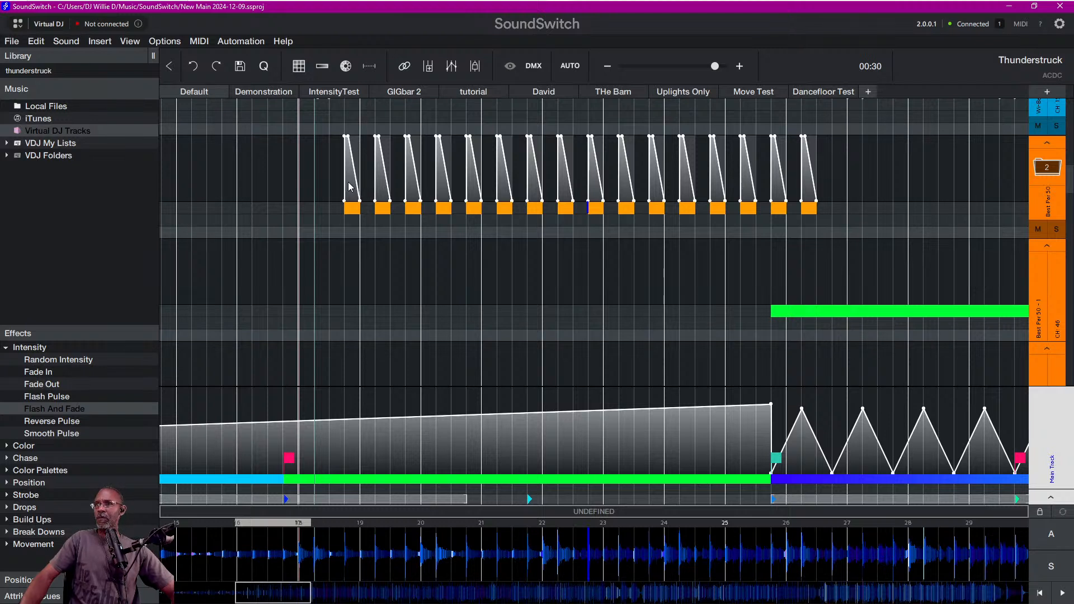
Play the song from the middle of measure 16 to check the orange flashes against the music.
drag(348, 187, 347, 208)
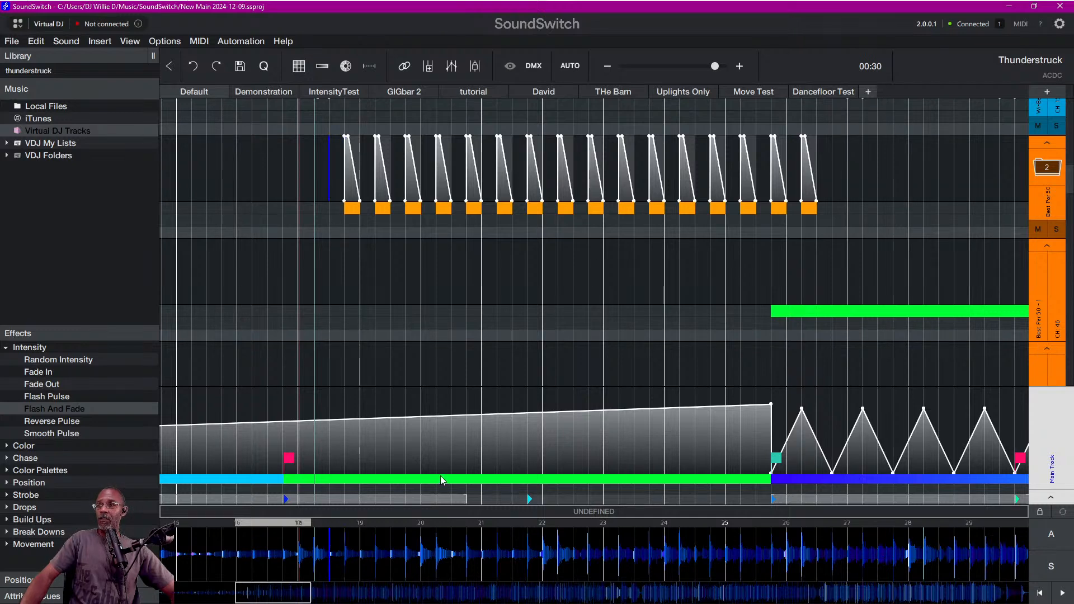
click(276, 557)
key(space)
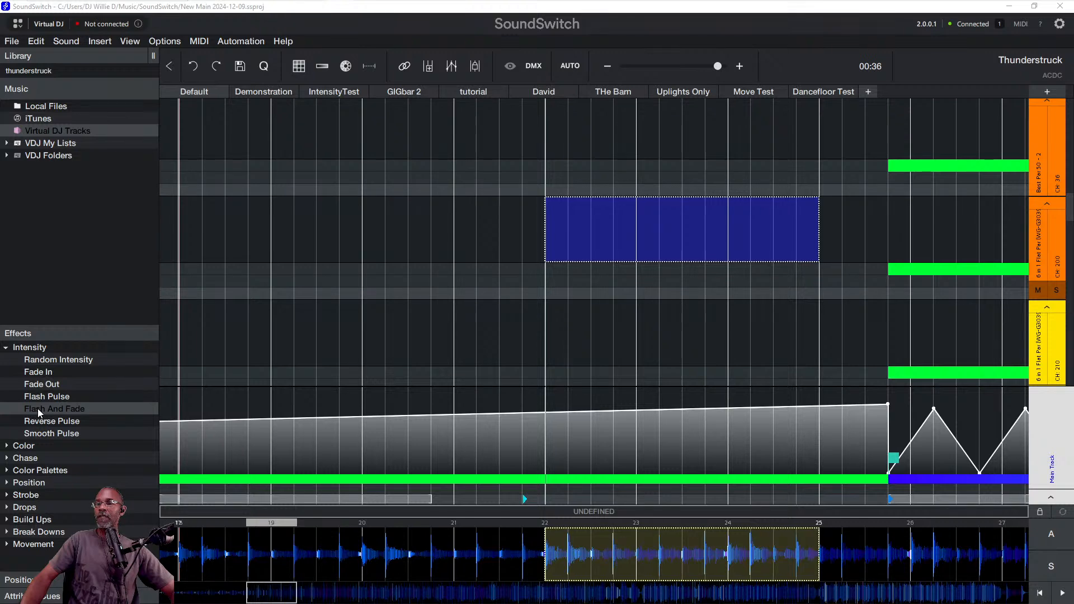
Try a Flash Pulse at 100% with 1/8 beat length on the CH 200 flat par track from measure 22 to measure 25.
drag(35, 398, 266, 367)
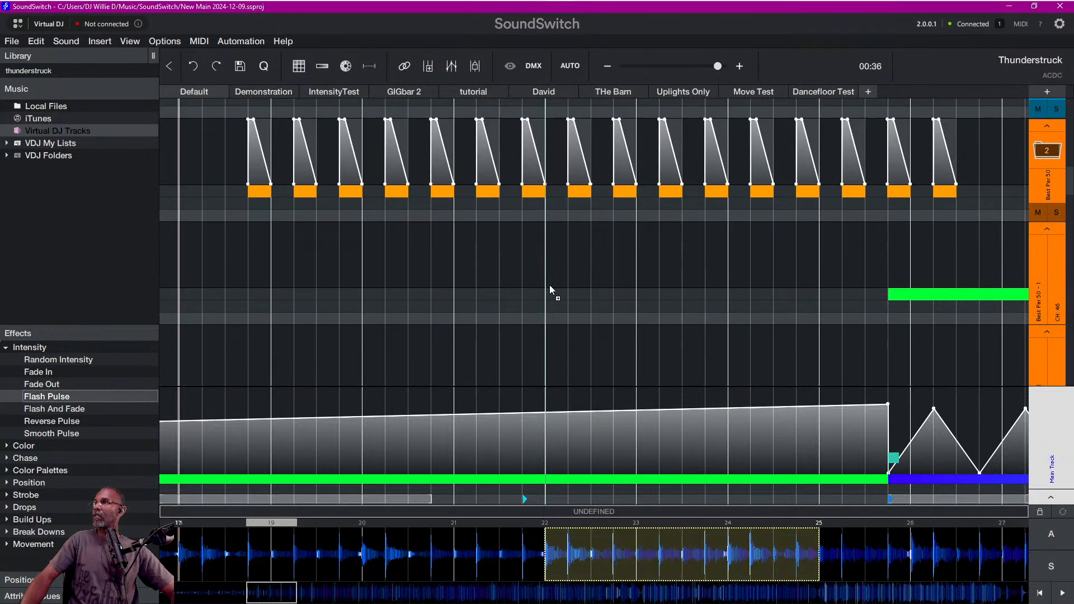
scroll(471, 364, down, 3)
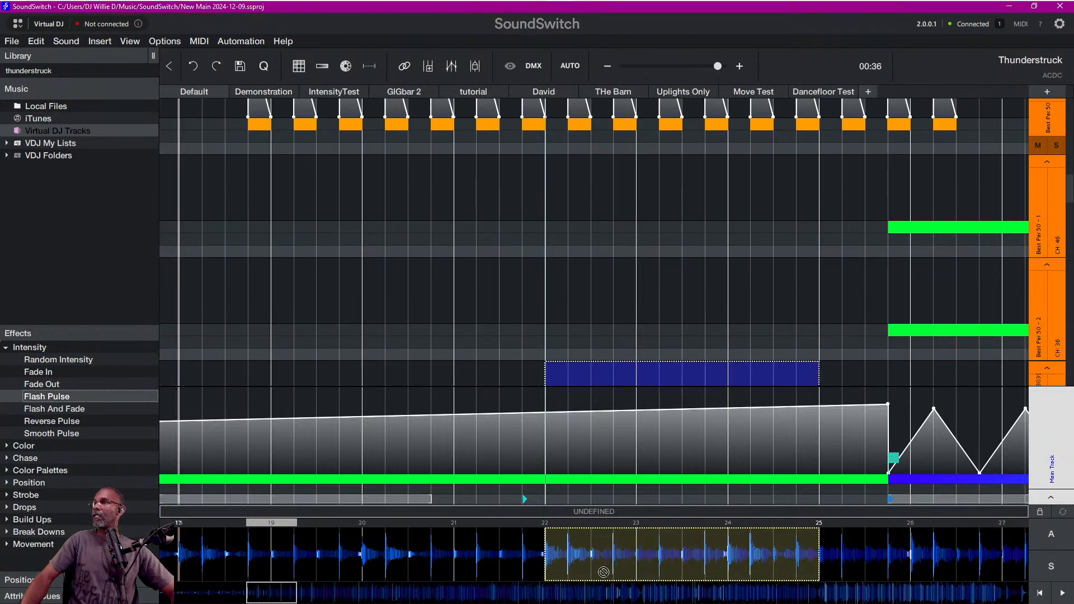
scroll(565, 364, down, 3)
scroll(562, 359, down, 2)
drag(563, 364, 552, 287)
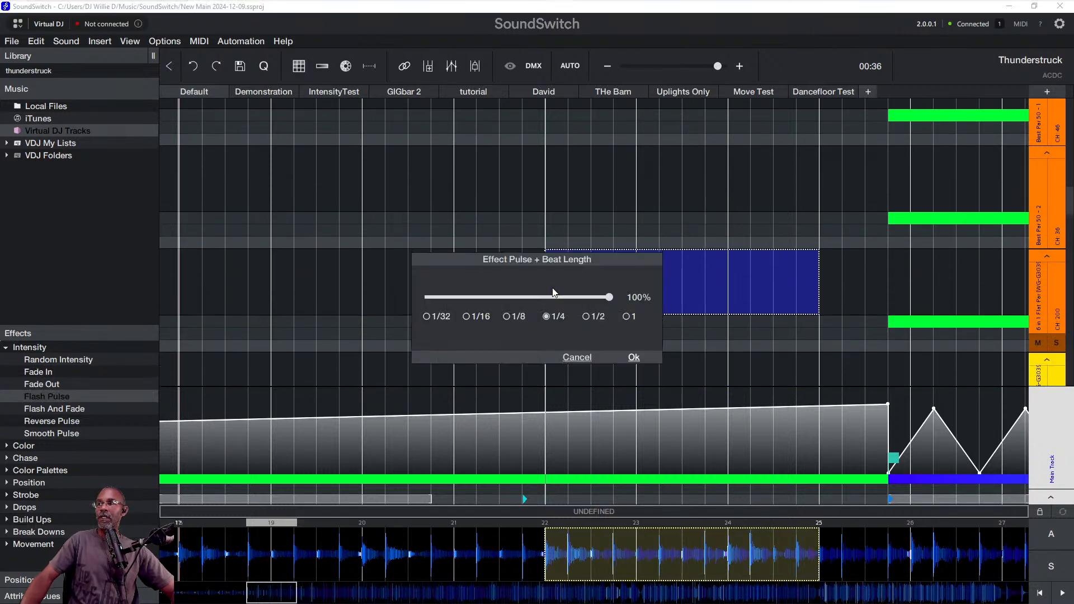
click(503, 316)
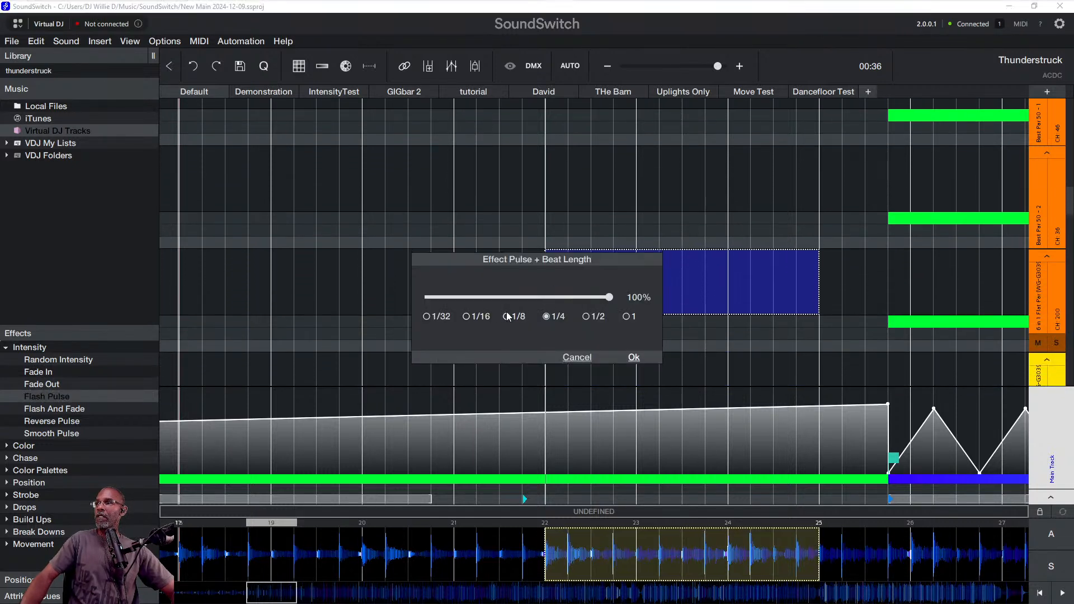
click(638, 357)
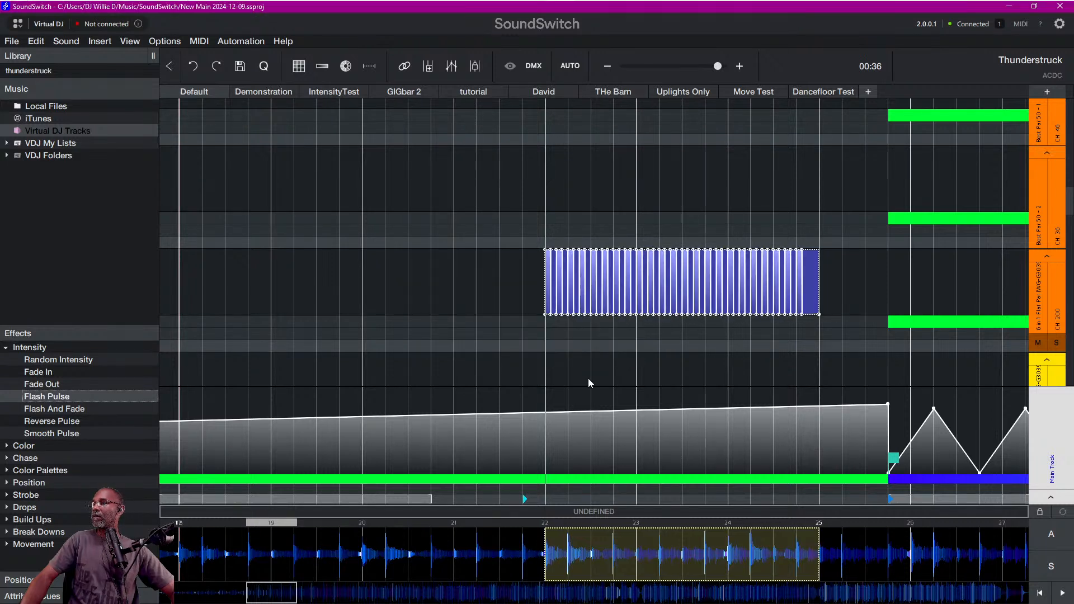
Apply a Flash Pulse at 100% with 1/4 beat length to the CH 200 flat par selection from measure 22 to 25.
drag(58, 397, 547, 256)
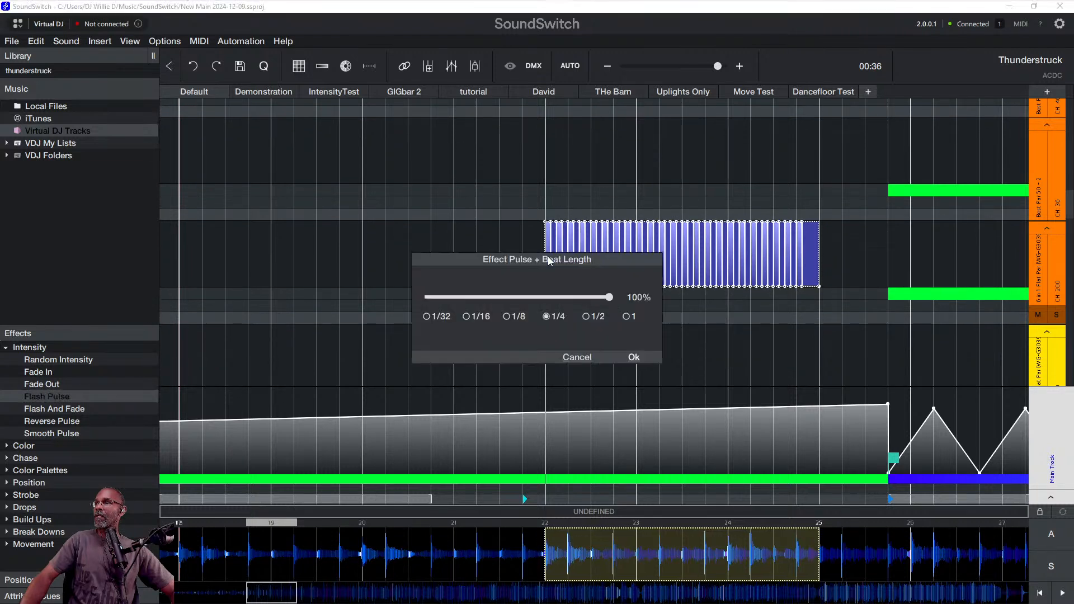
click(547, 316)
click(633, 357)
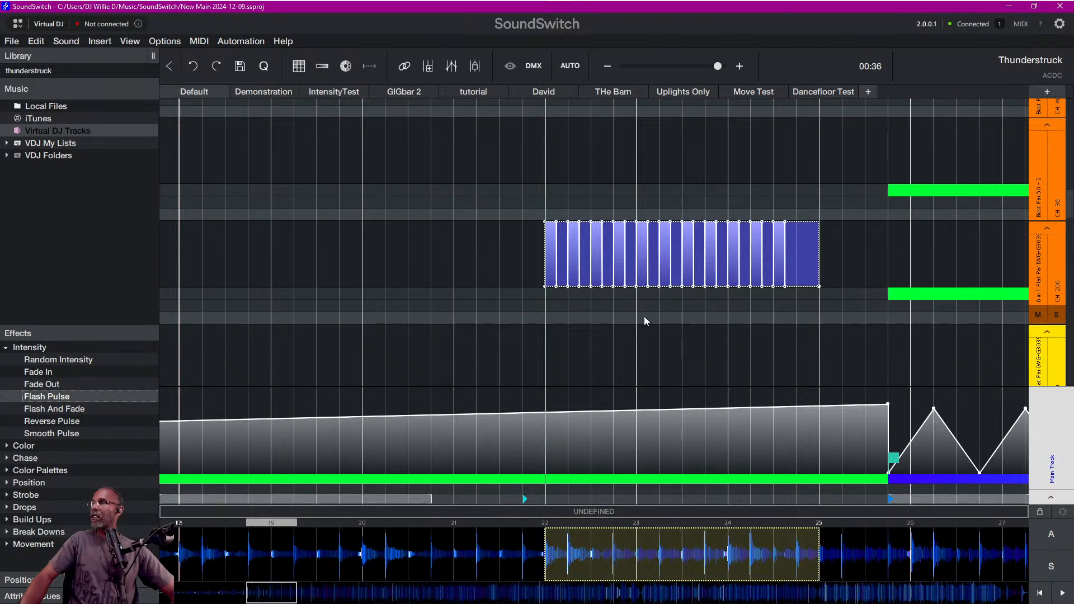
Apply a blue color (R 36, G 0, B 255) beneath the first flash at measure 22 on the CH 200 flat par track.
click(549, 297)
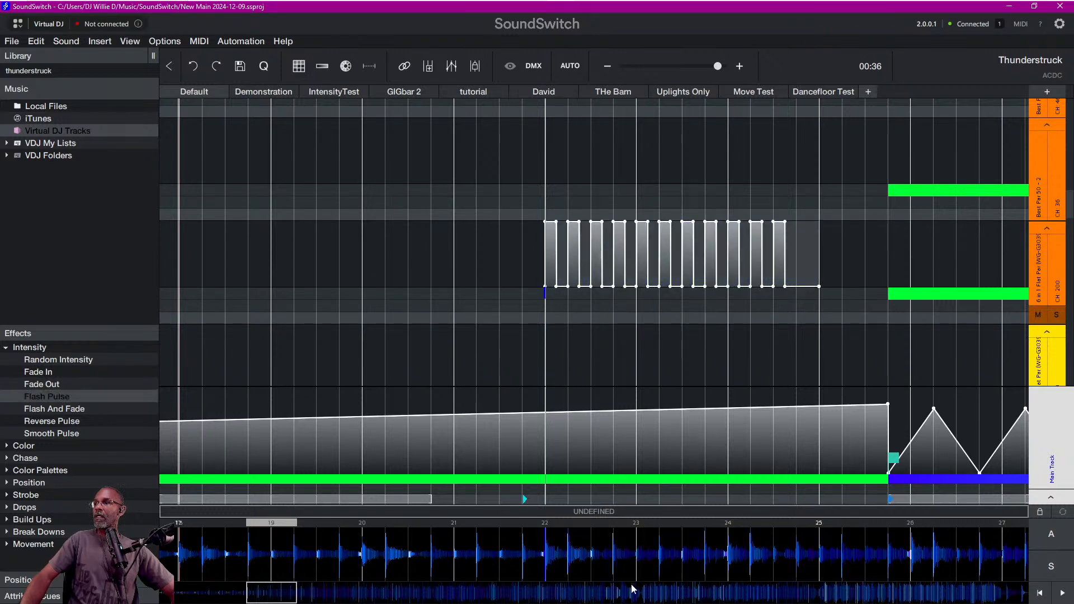
scroll(558, 541, up, 2)
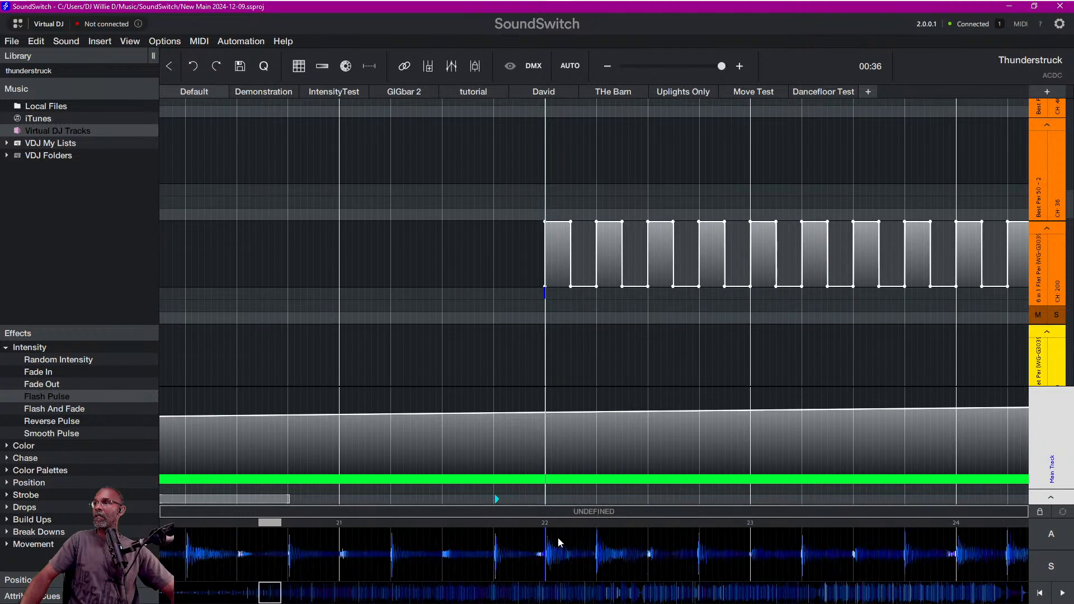
drag(548, 298, 571, 299)
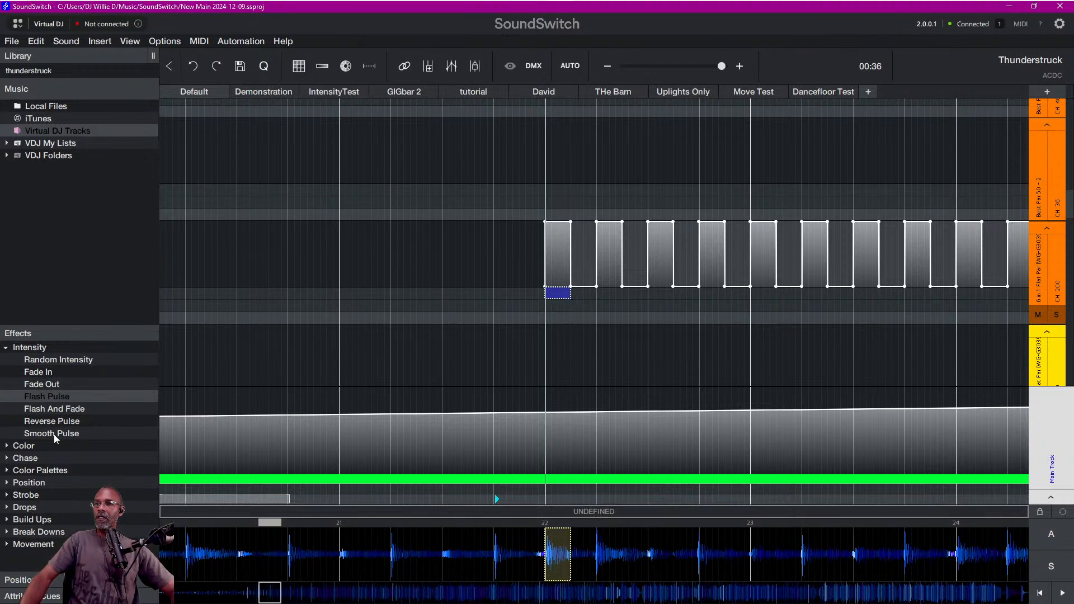
right_click(548, 297)
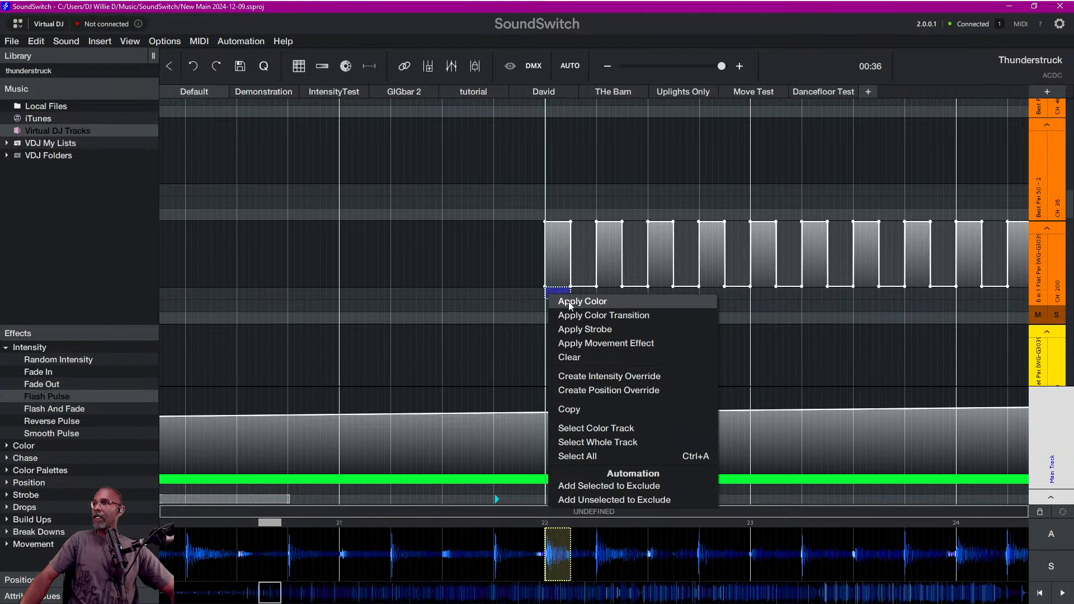
click(569, 302)
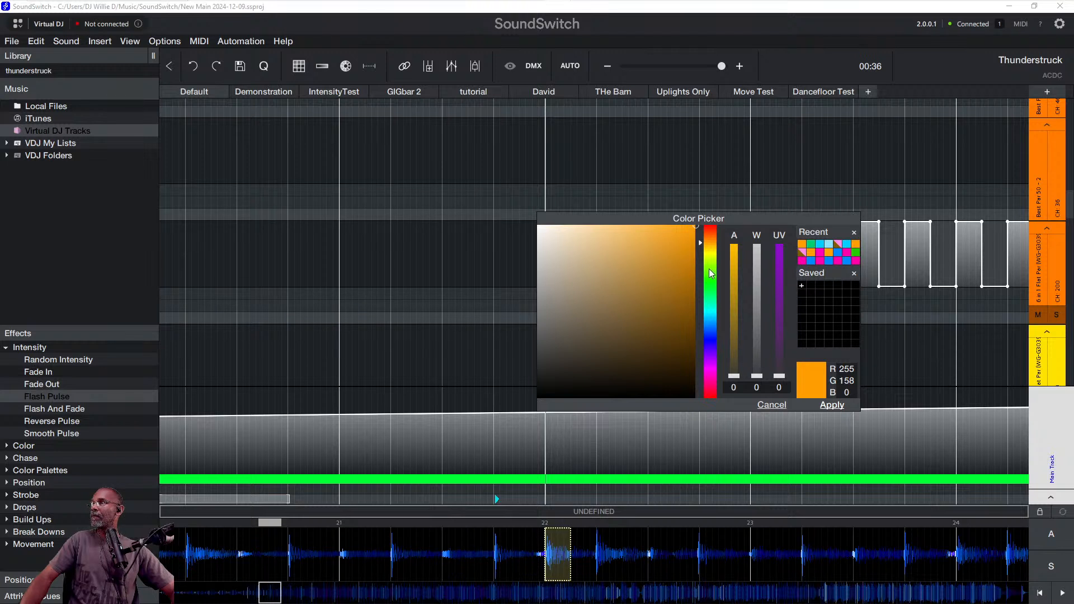
drag(712, 249, 713, 356)
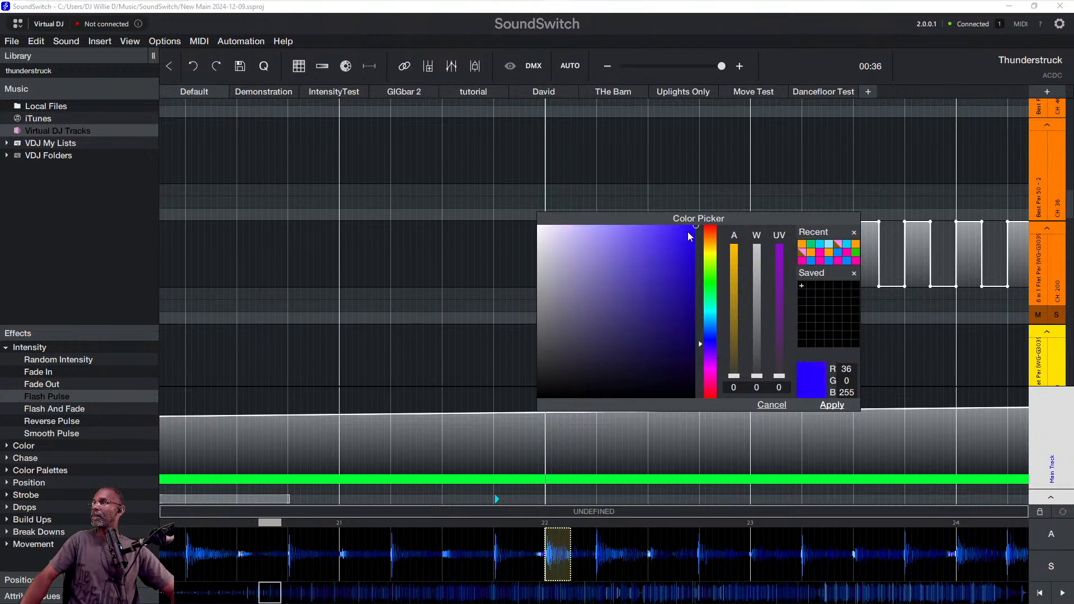
click(830, 407)
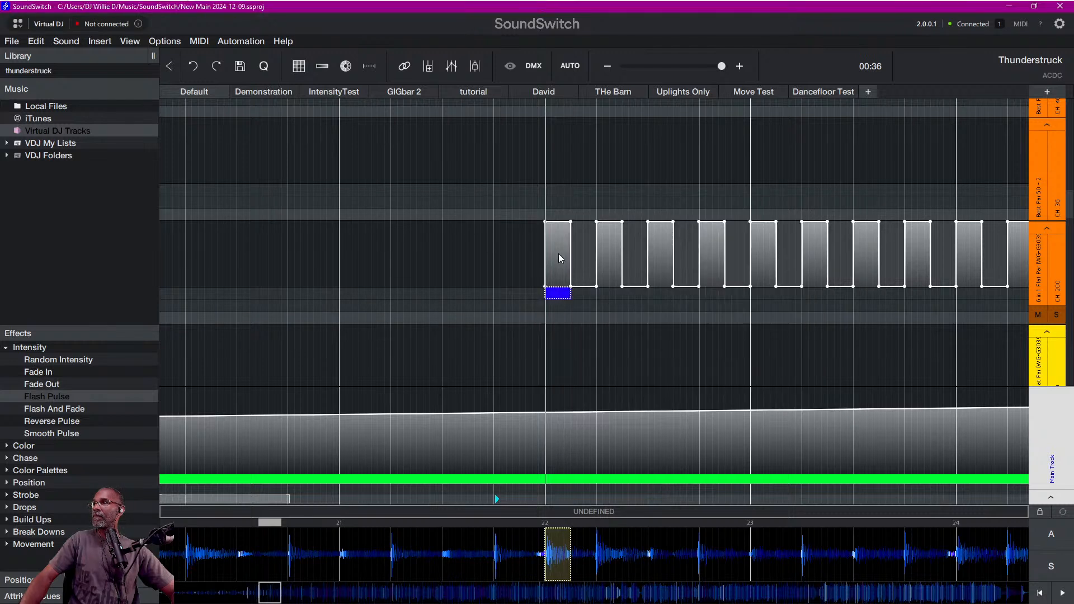
Copy the blue color block beneath each of the next seven flashes on the CH 200 track, up to measure 24.
click(570, 297)
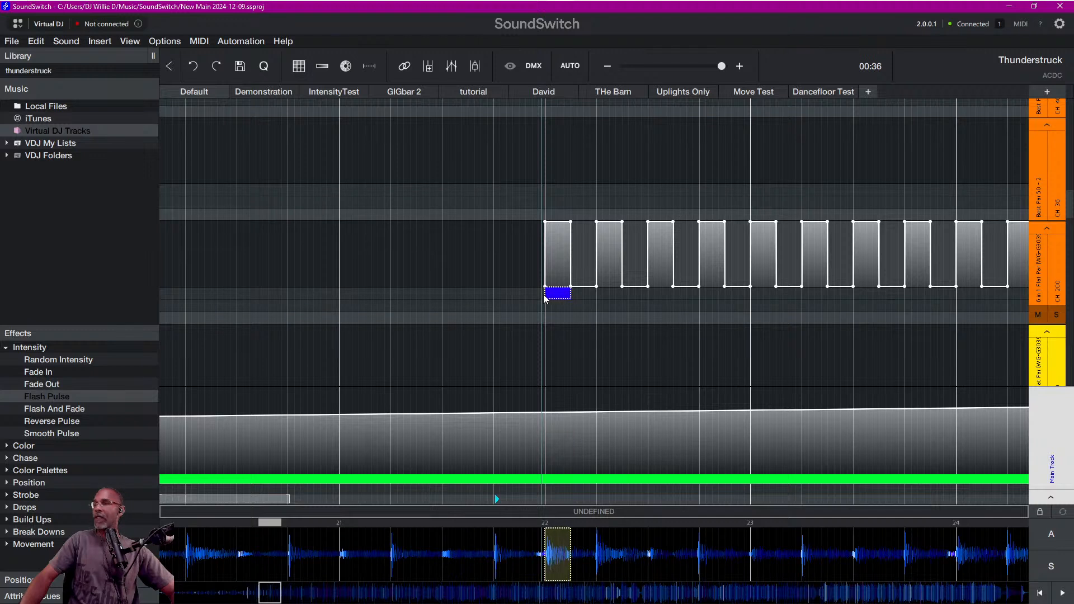
key(ctrl+c)
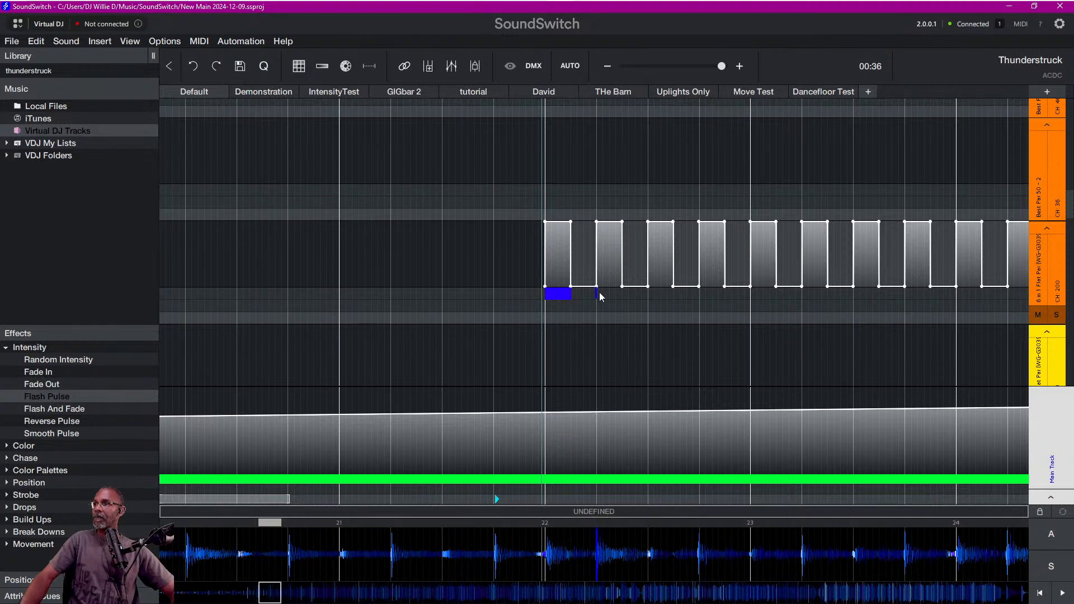
key(ctrl+v)
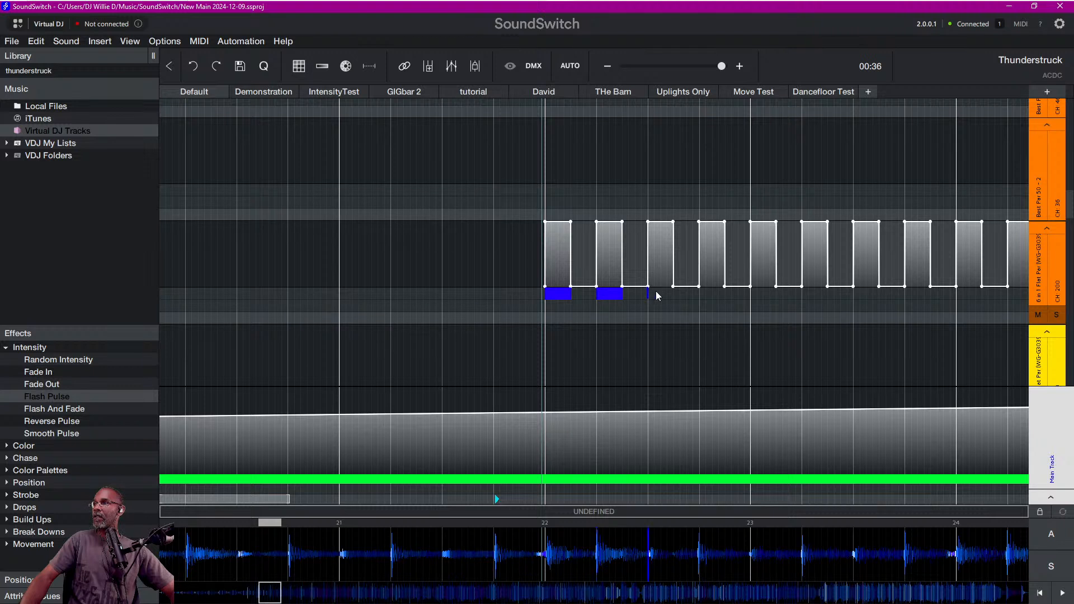
key(ctrl+v)
key(ctrl+v)
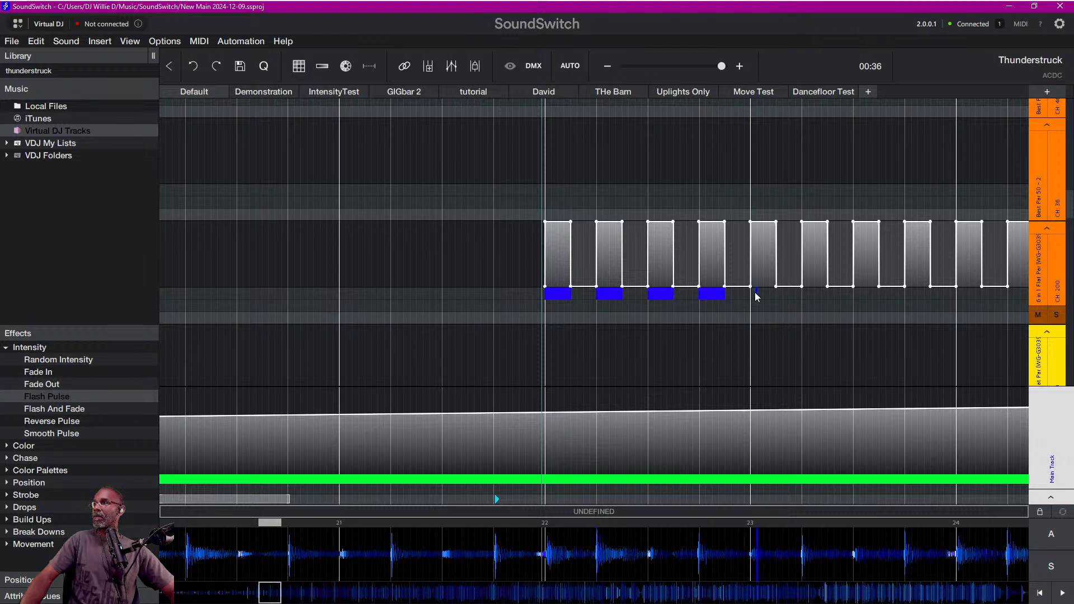
key(ctrl+v)
key(ctrl+v)
key(ctrl+v)
key(ctrl+v)
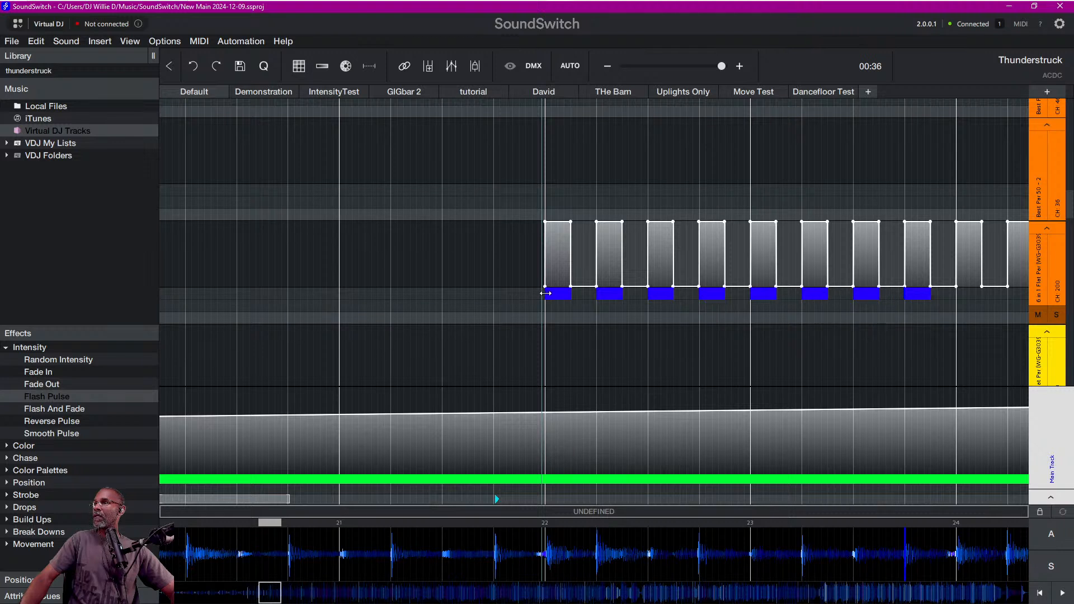
Duplicate the eight blue color blocks on the CH 200 track, starting the copy at measure 24.
drag(548, 299, 926, 296)
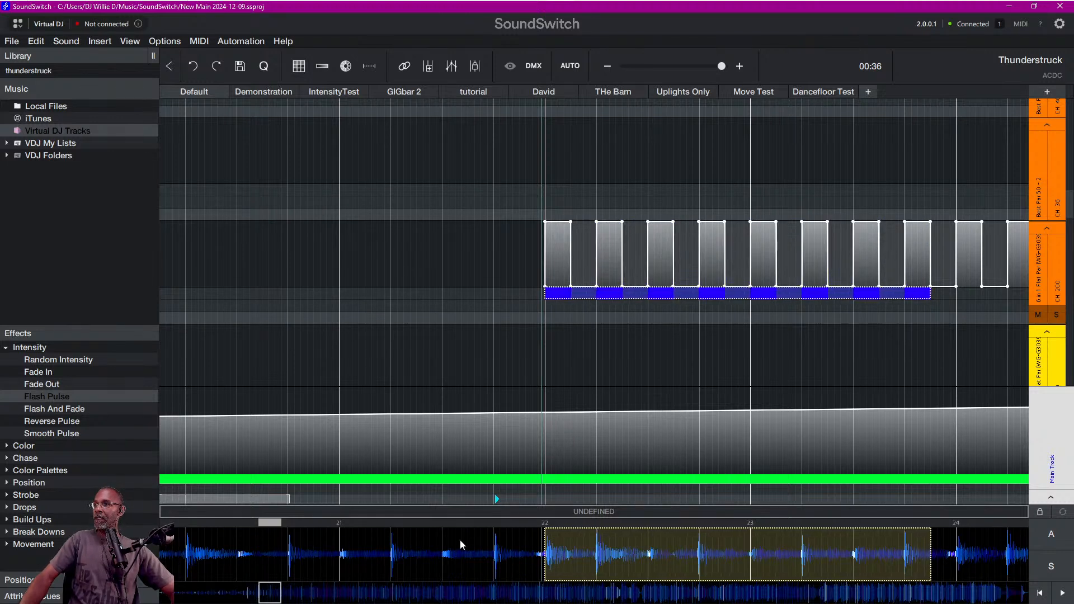
drag(271, 591, 278, 593)
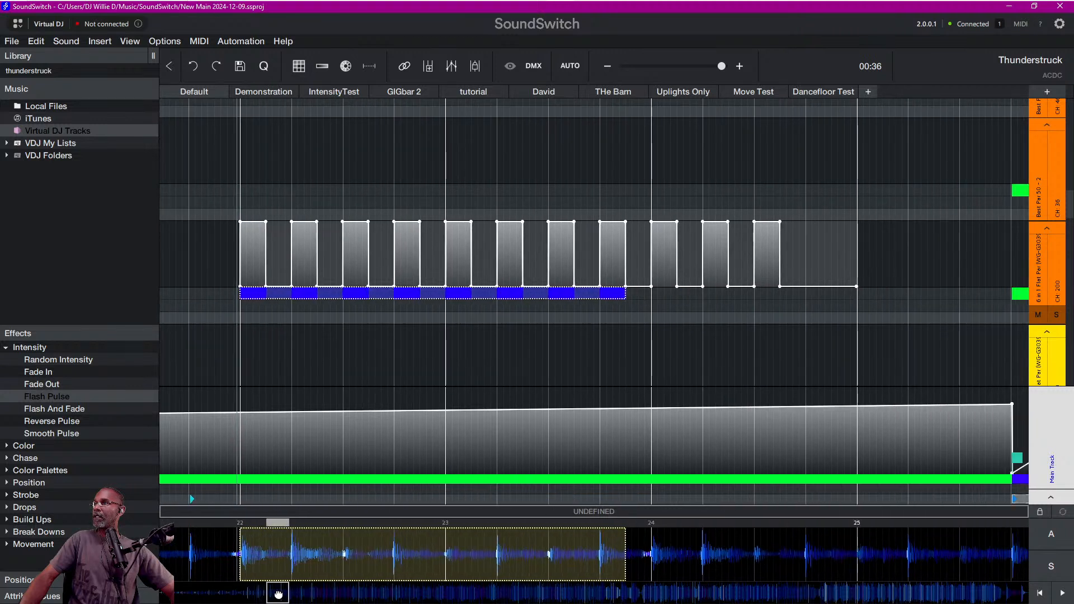
click(653, 293)
key(ctrl+v)
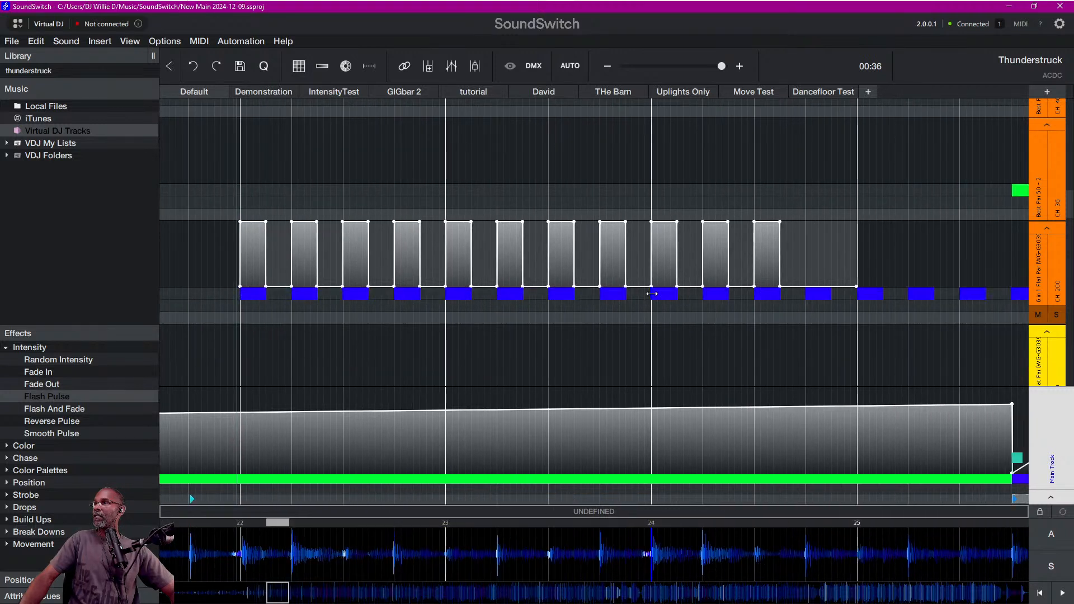
Copy the first two flashes of measure 24 to that measure's last beat on the CH 200 track, adding a zero-intensity point just before them.
drag(651, 264, 728, 272)
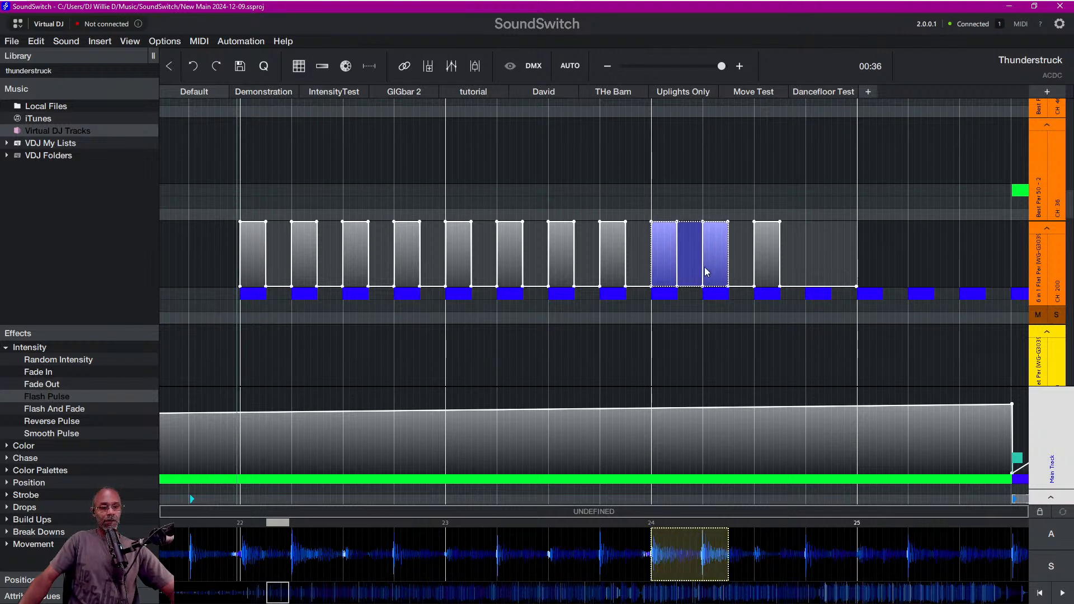
click(804, 249)
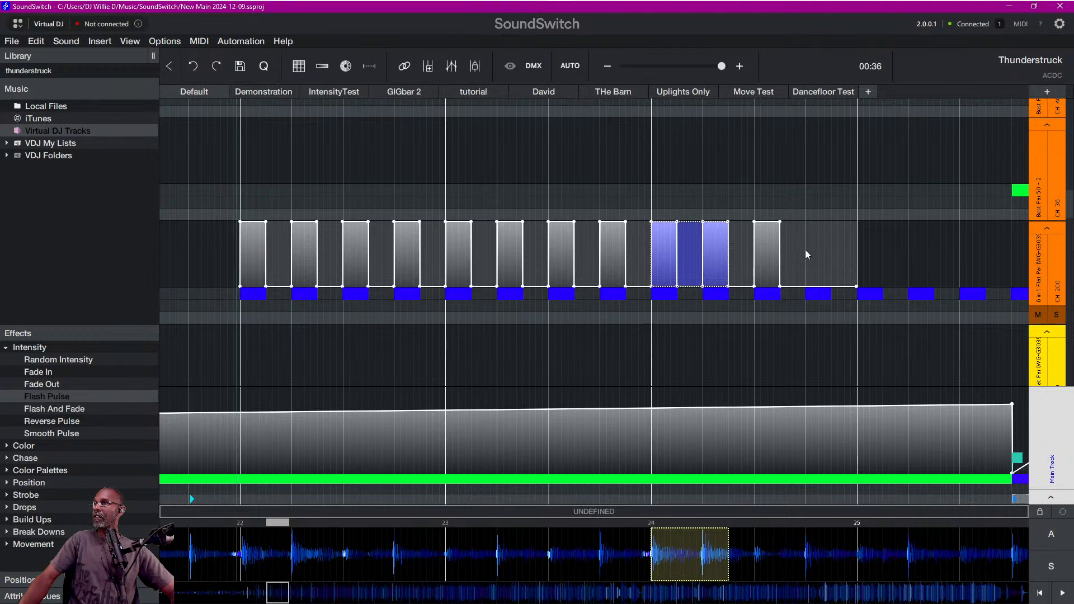
key(ctrl+v)
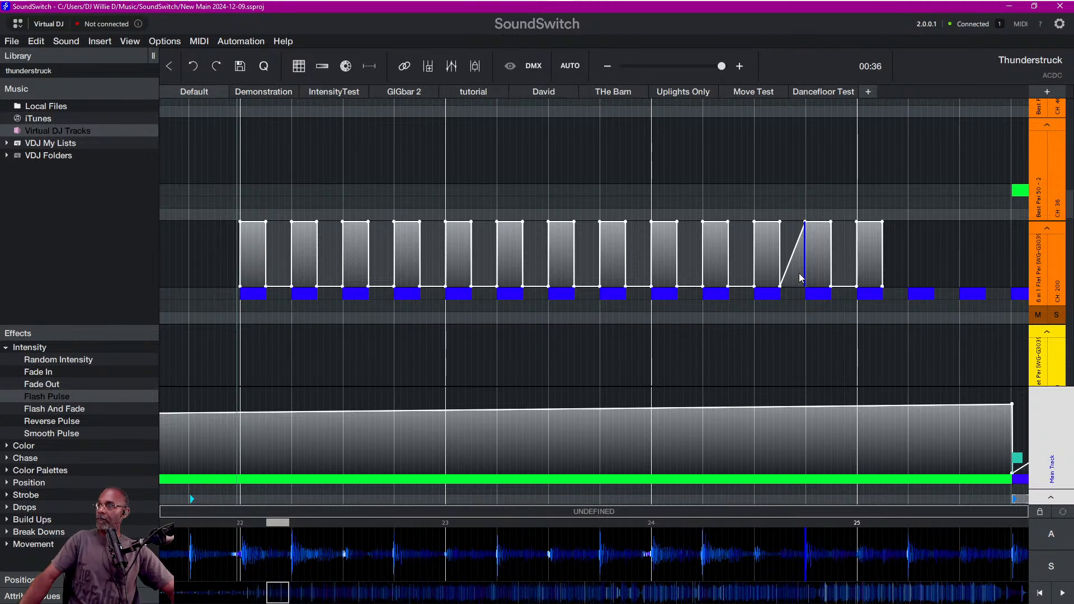
key(ctrl+z)
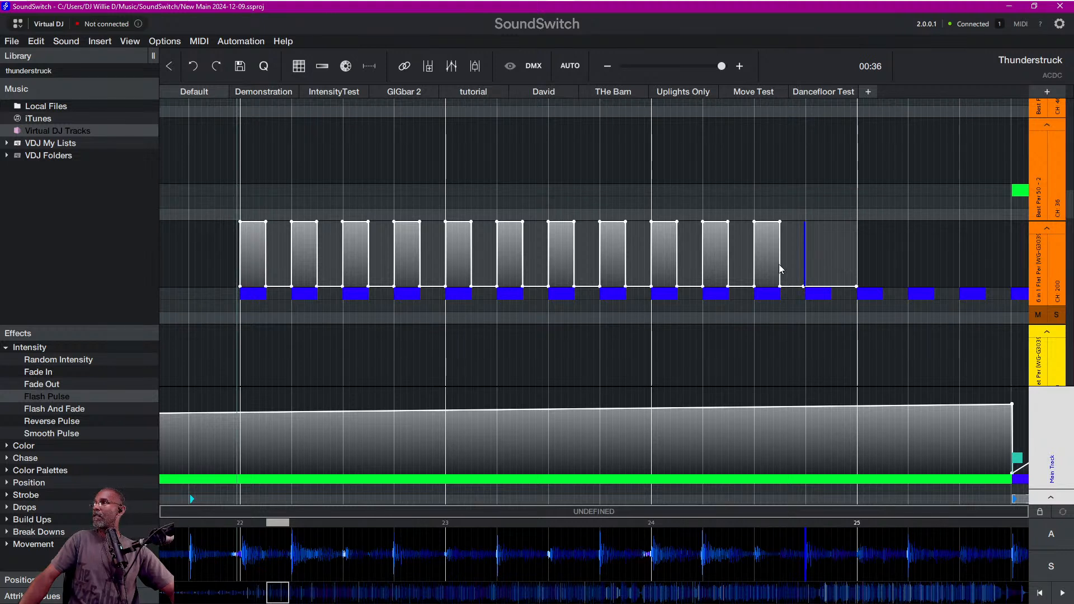
click(806, 262)
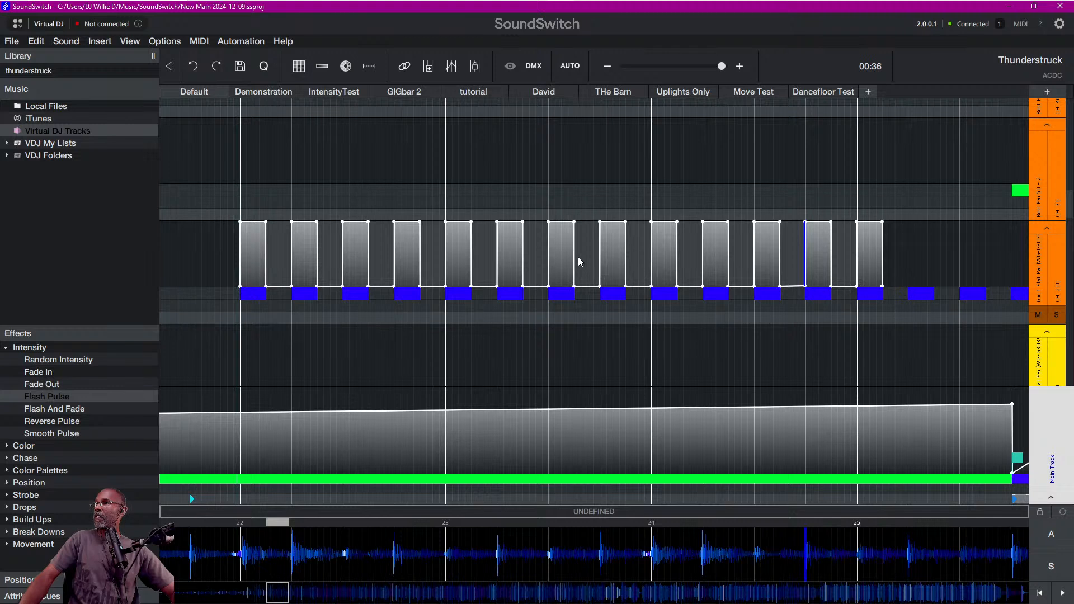
Extend the CH 200 pulse by copying existing gaps and flashes to its end, covering the last three blue blocks before measure 26.
drag(577, 257, 678, 269)
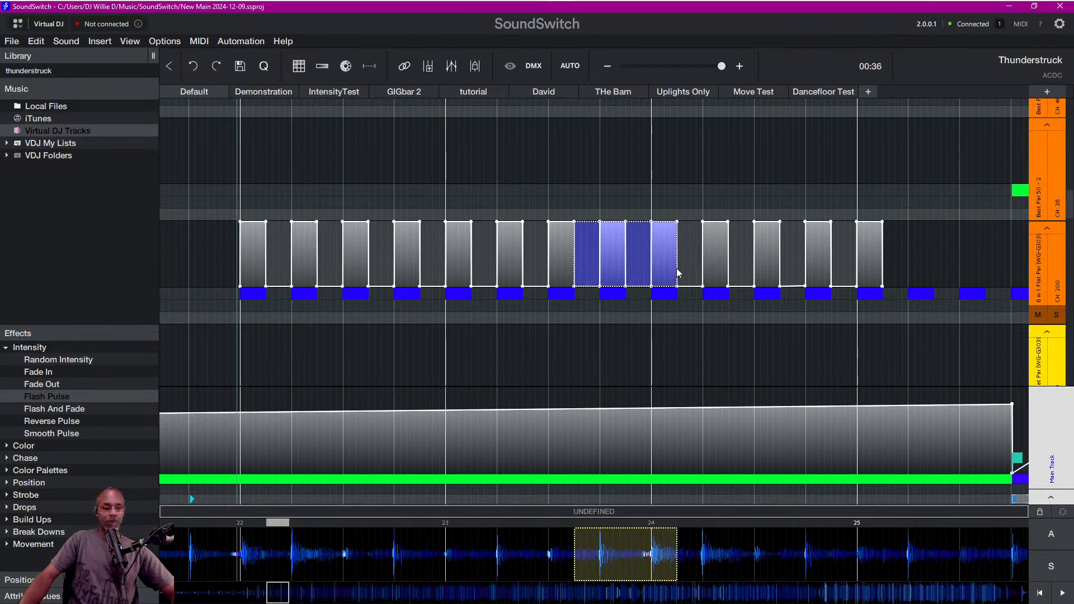
click(885, 266)
key(ctrl+v)
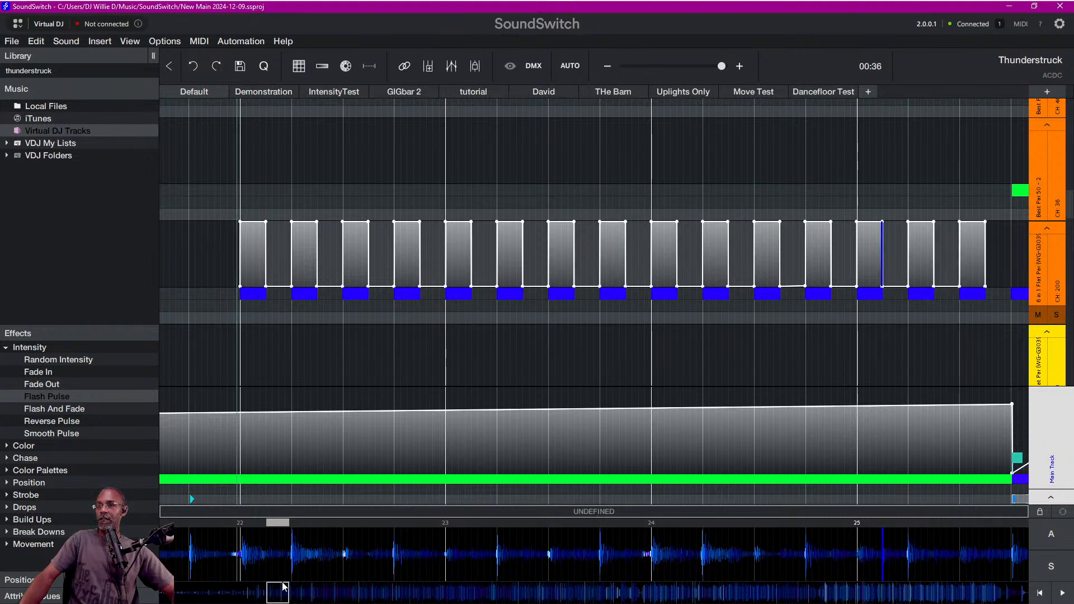
drag(274, 592, 277, 591)
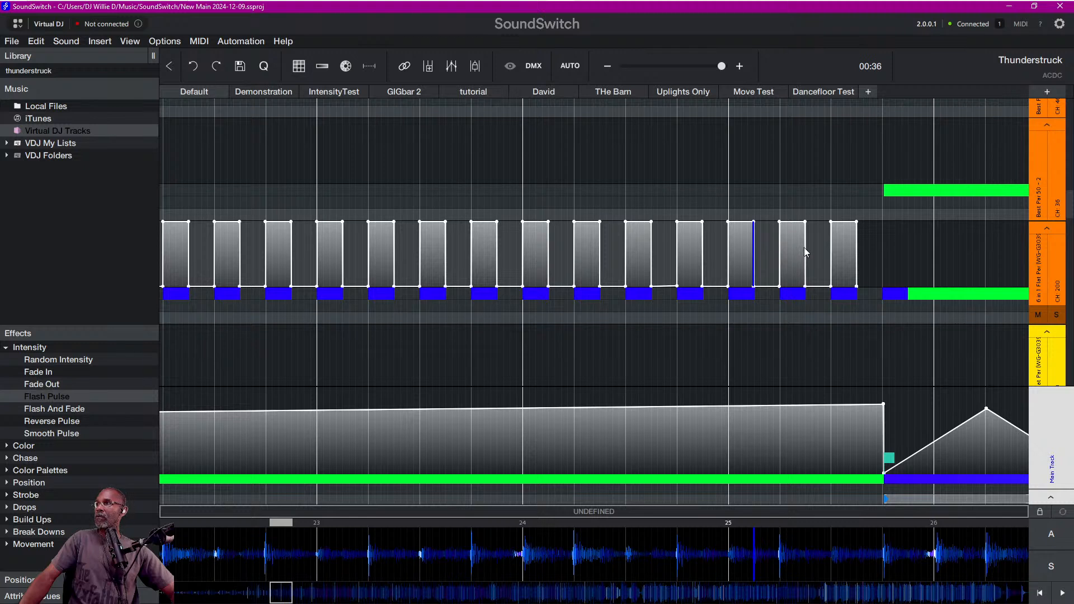
drag(809, 256, 854, 274)
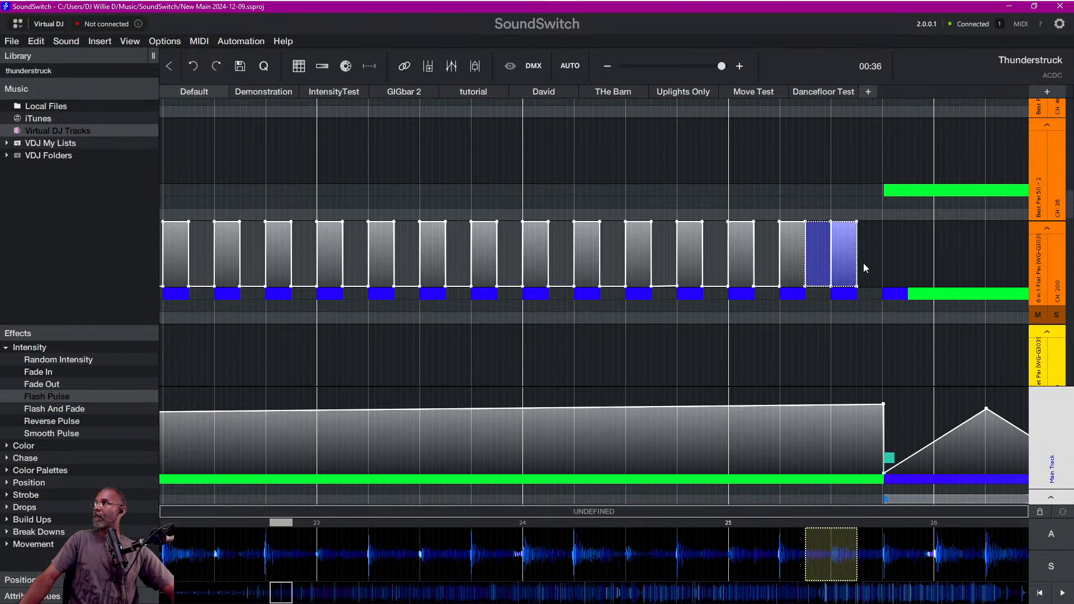
click(860, 260)
key(ctrl+v)
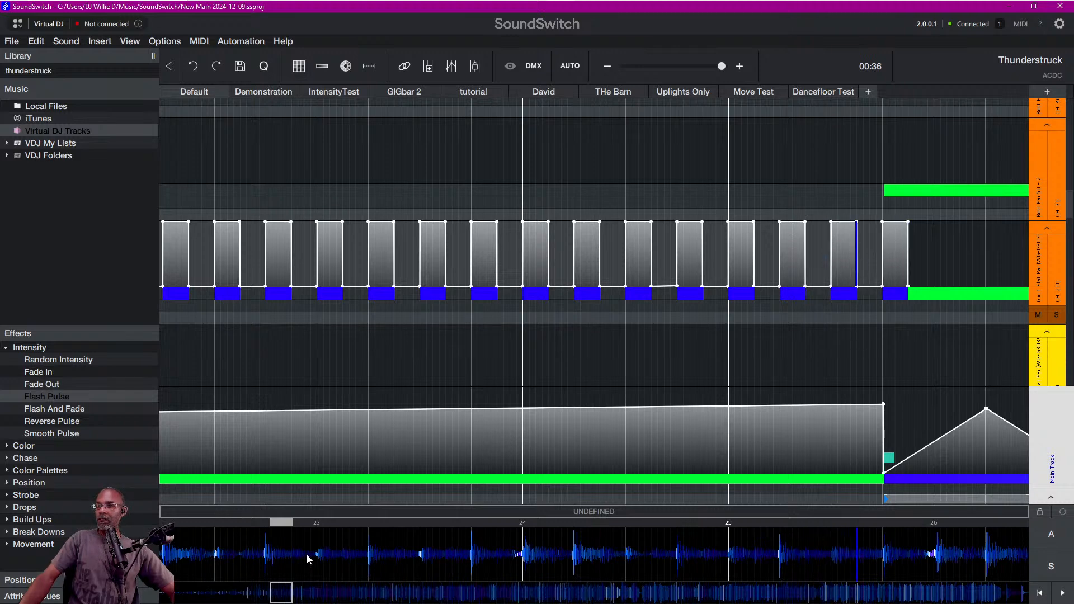
Play the song from shortly before measure 22 to check the blue CH 200 flashes against the music.
scroll(307, 554, down, 2)
scroll(306, 558, down, 2)
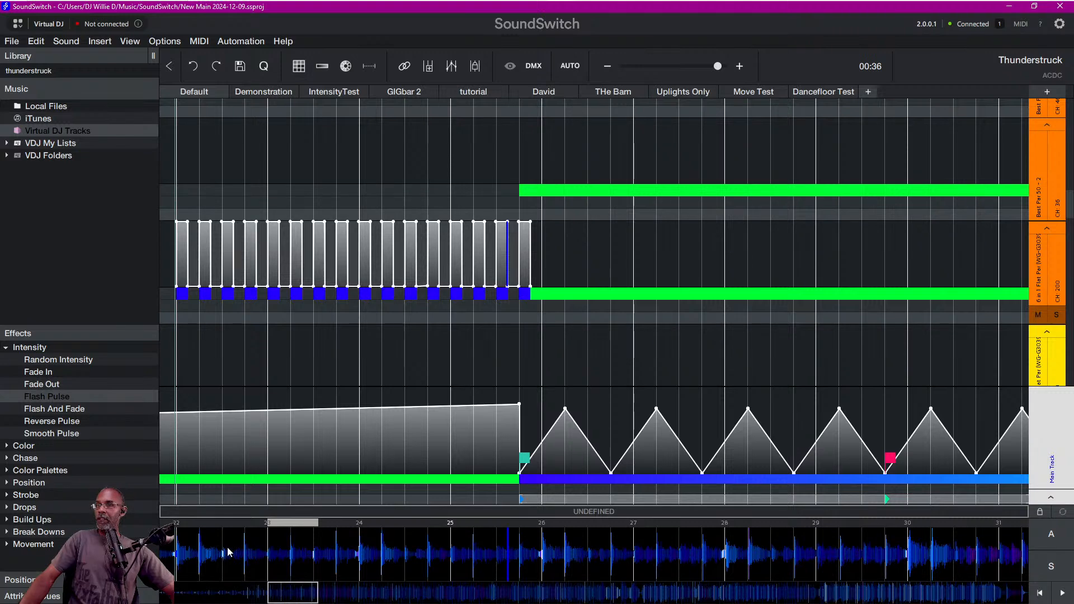
drag(280, 586, 274, 585)
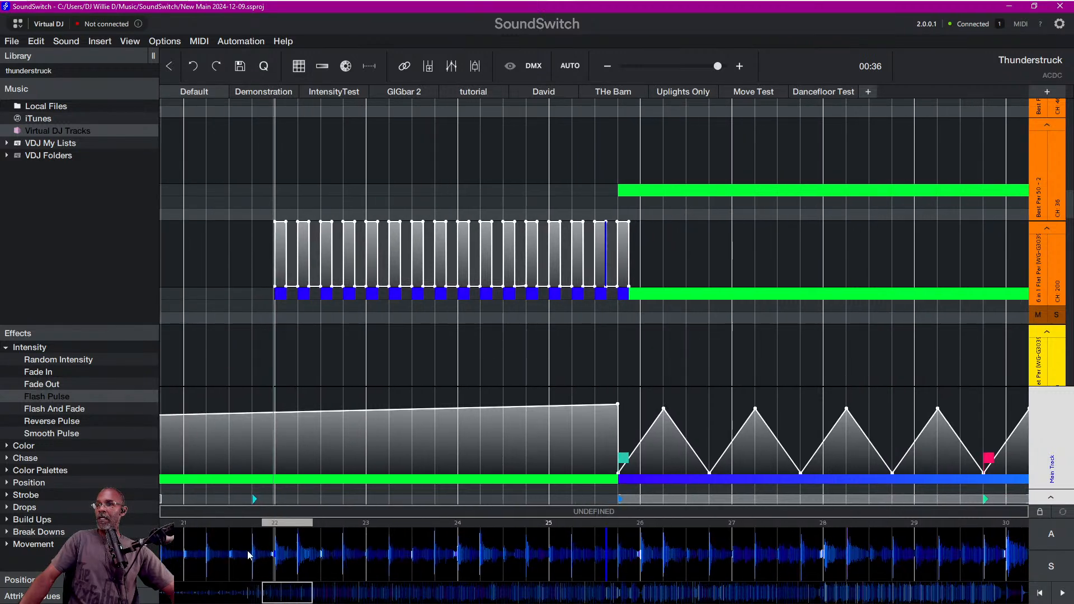
click(250, 554)
key(space)
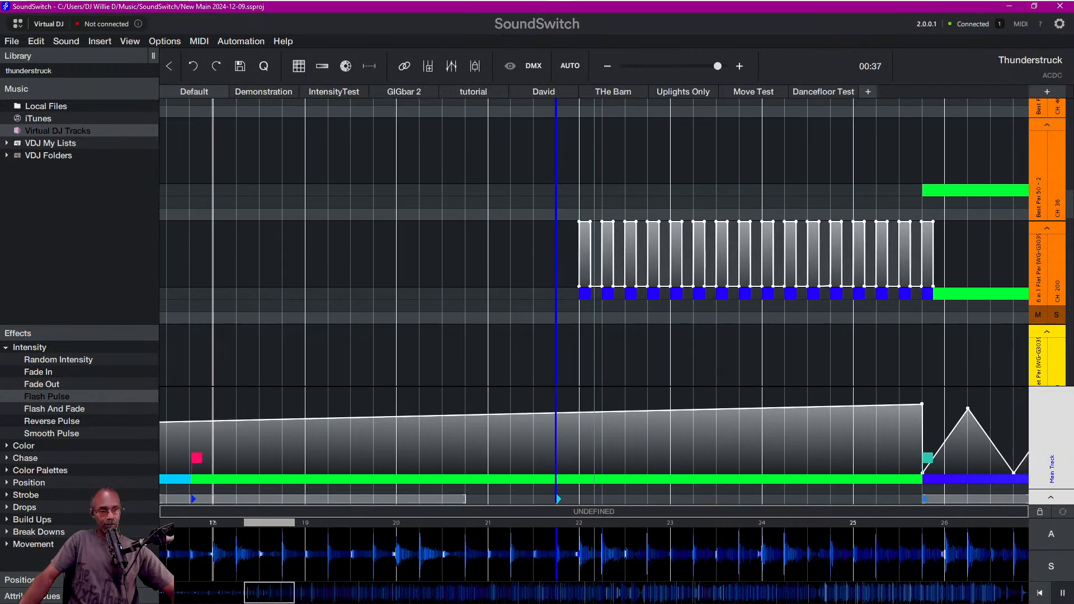
click(223, 548)
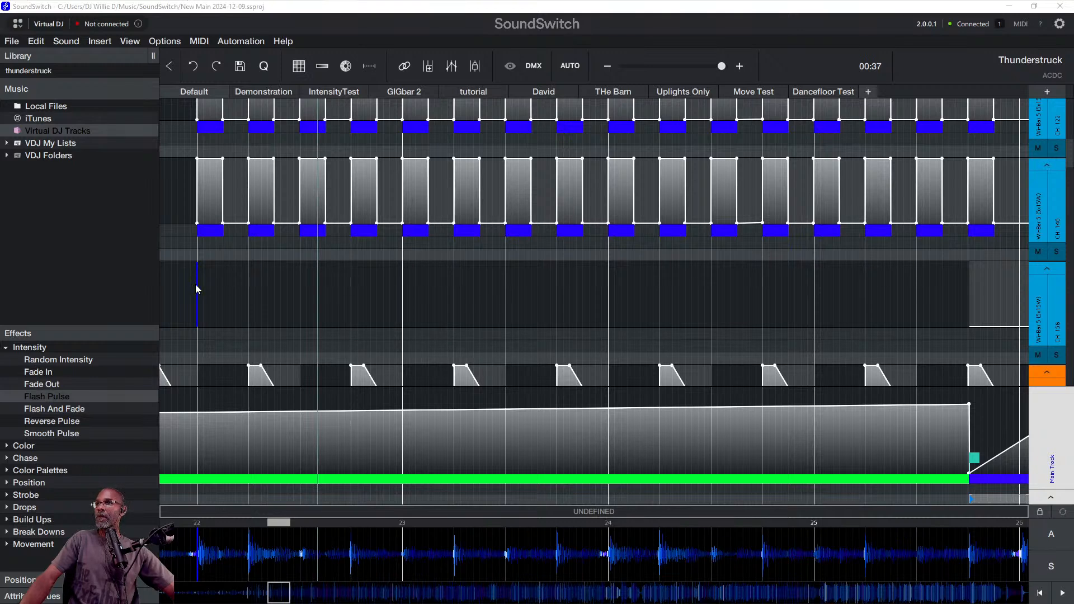
Paste the blue flash sequence at measure 22 on the CH 158 bar track and review the matching bar tracks above it.
key(ctrl+v)
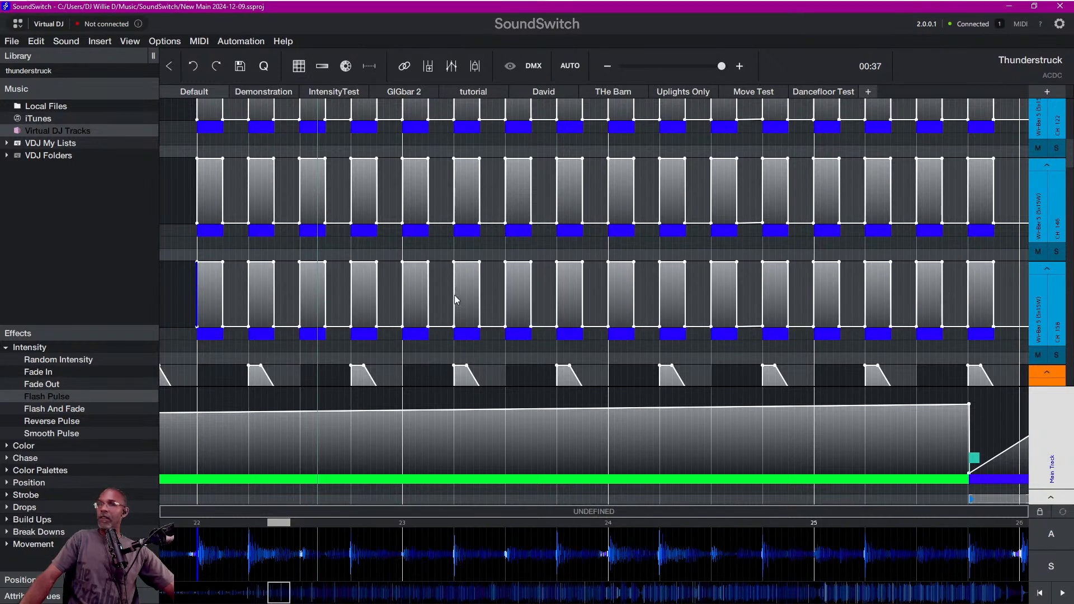
scroll(454, 284, up, 5)
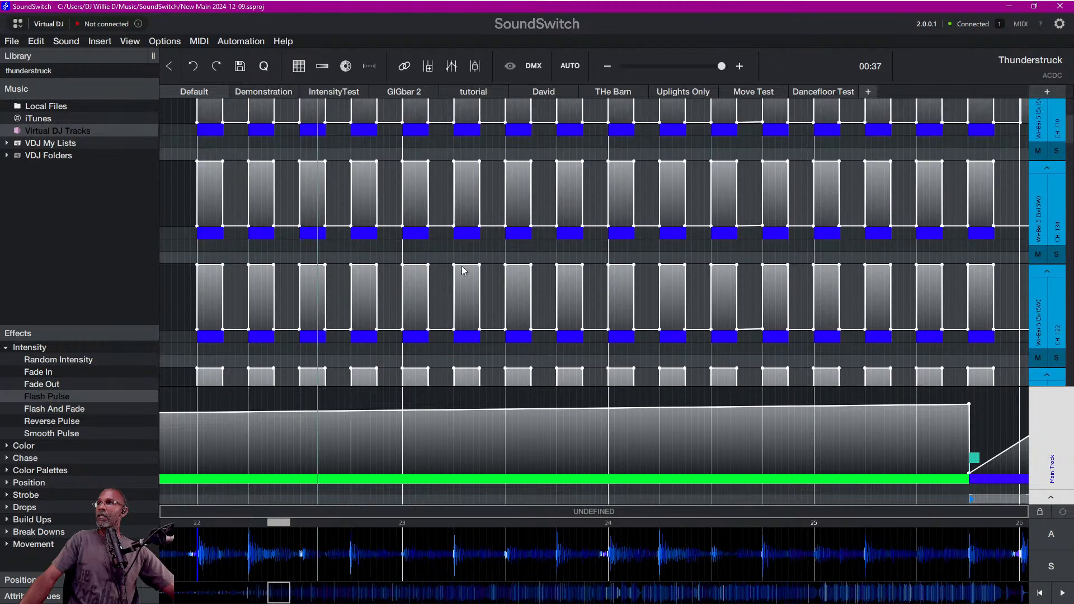
scroll(461, 268, up, 3)
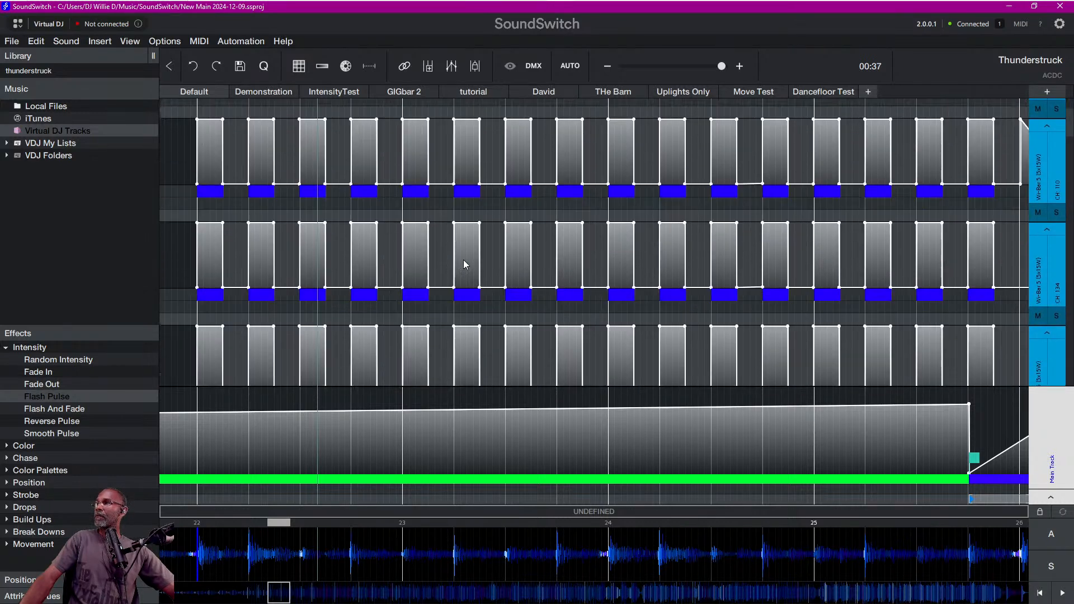
scroll(463, 260, down, 5)
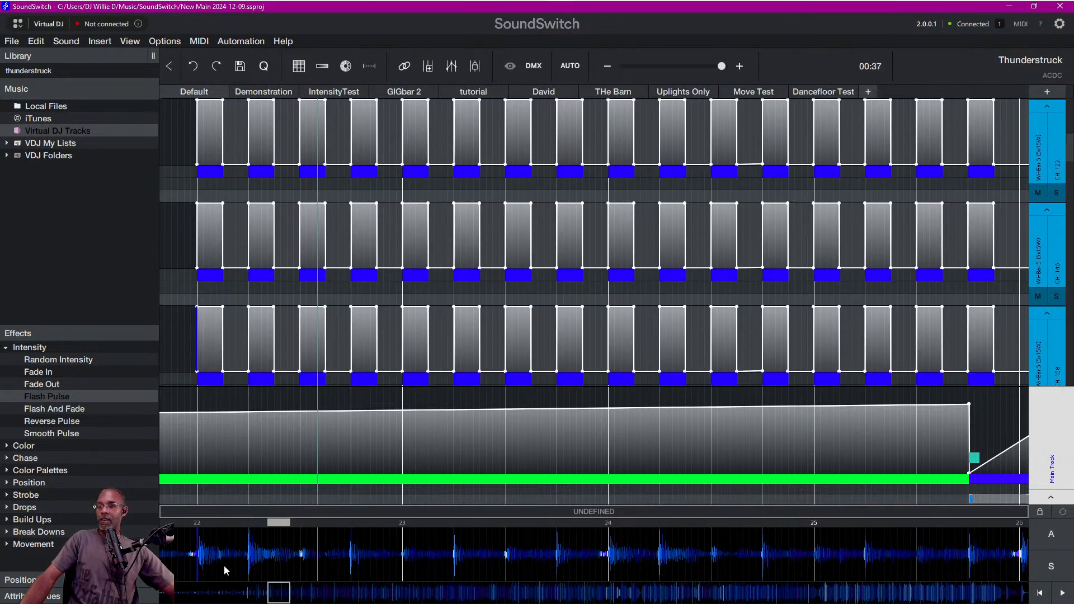
Play the song from shortly before measure 21 to check the blue bar flashes against the music.
scroll(223, 559, down, 3)
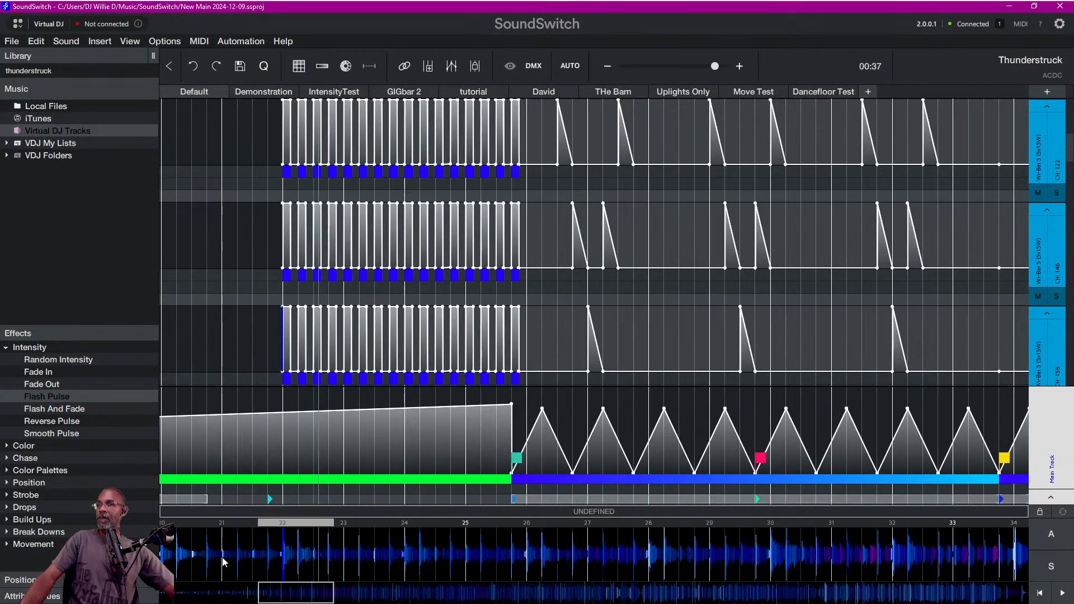
click(206, 557)
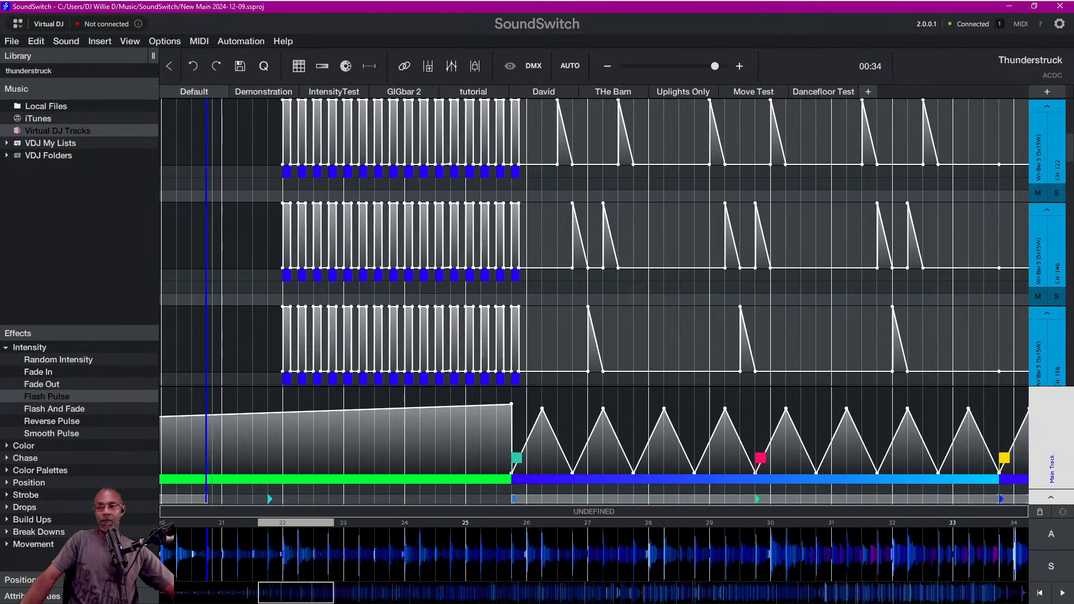
click(1062, 593)
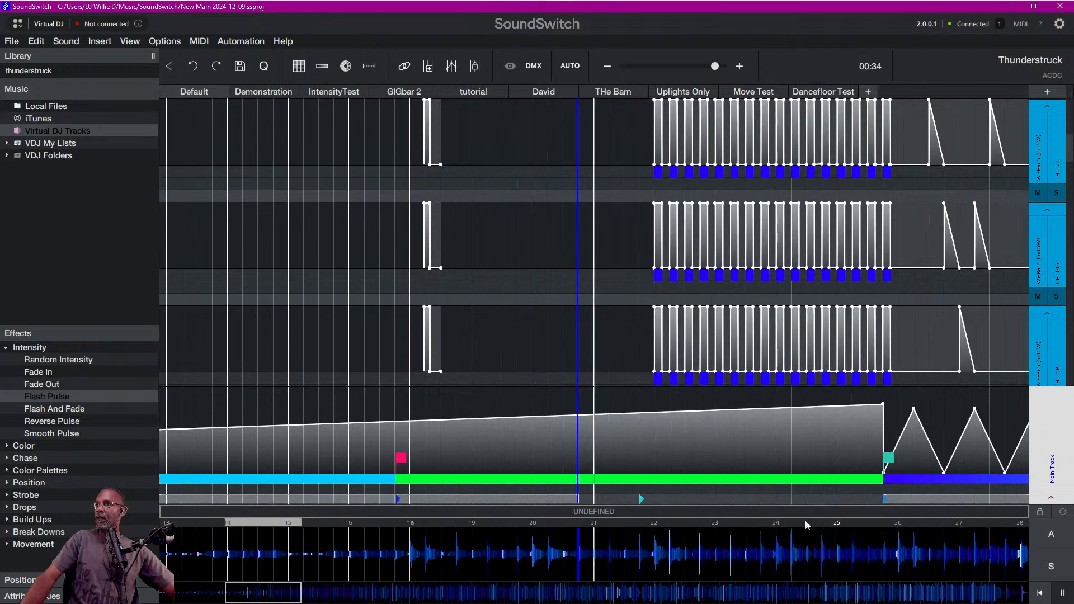
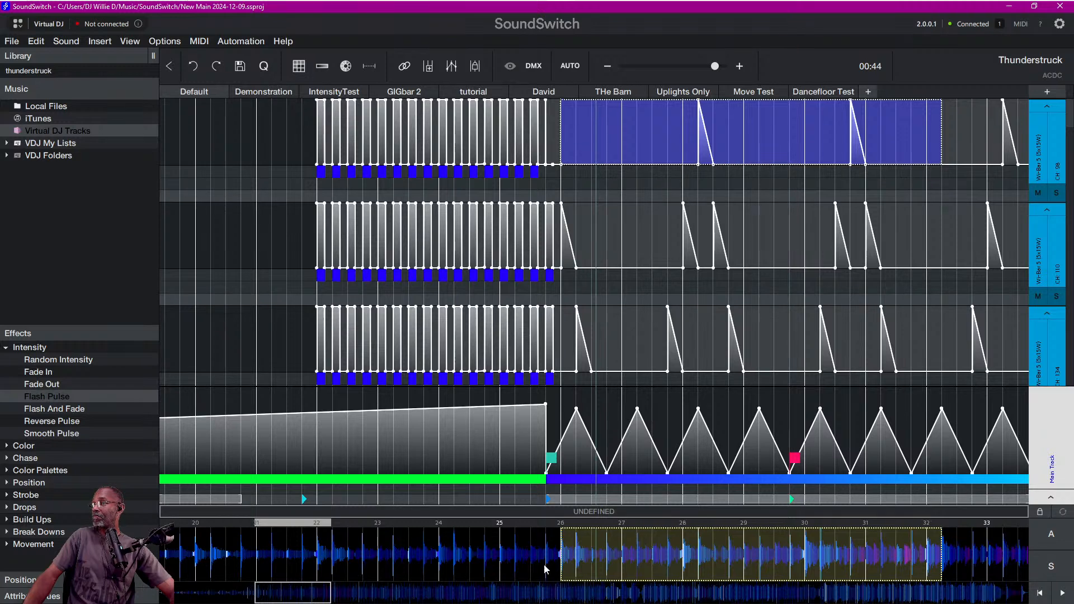
Play the song around measure 25 to check the transition from the blue flashes into measure 26.
click(515, 554)
key(space)
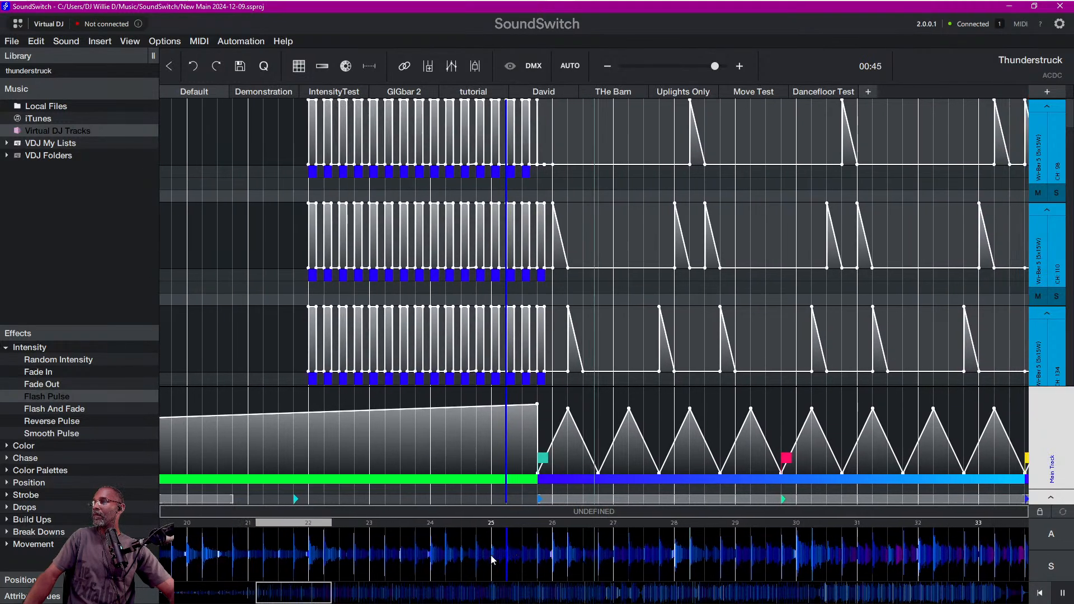
click(473, 551)
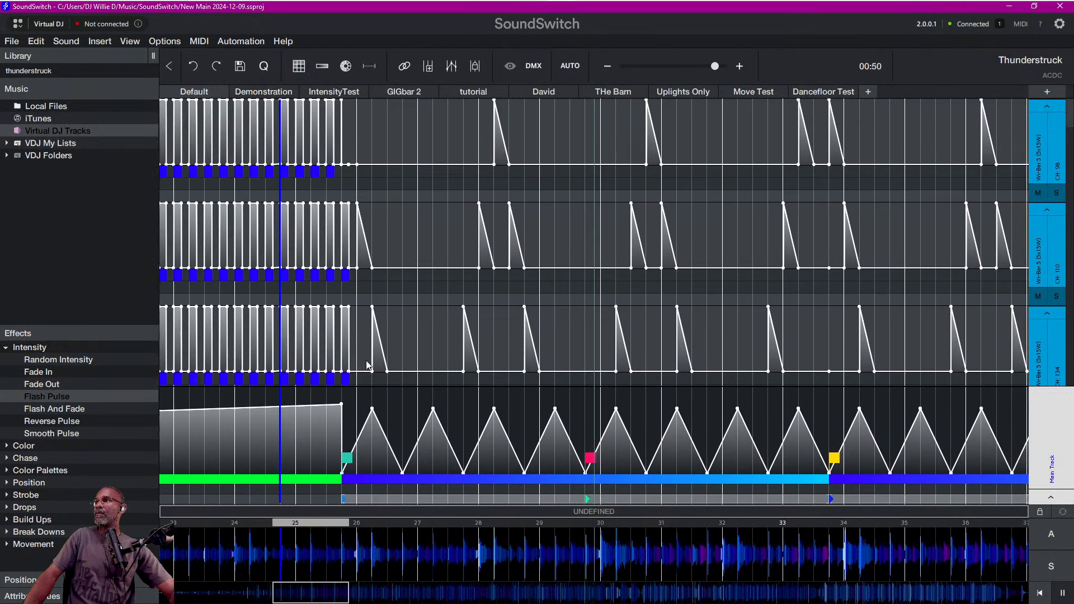
key(space)
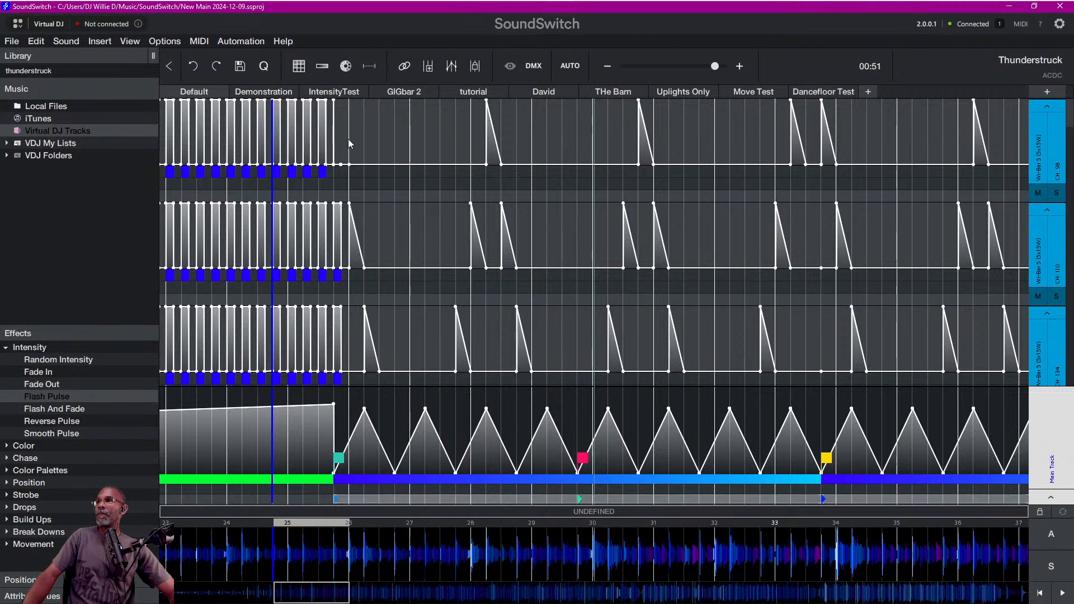
Apply a Flash Pulse with a 1/8 beat length at 100% to the CH 98 bar track from measure 26 to 30.
drag(348, 144, 592, 162)
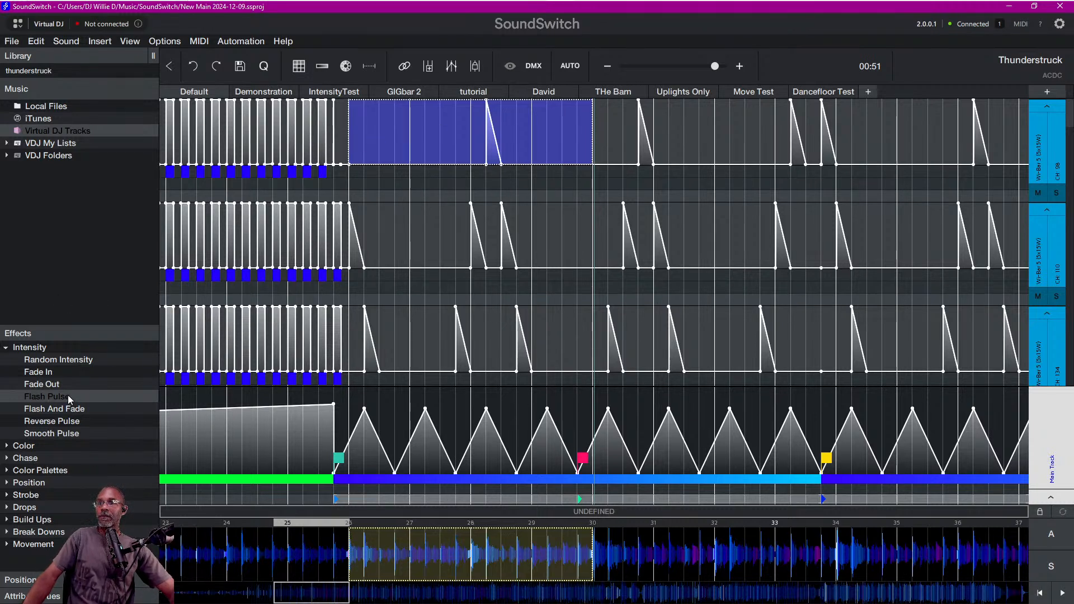
drag(69, 394, 353, 133)
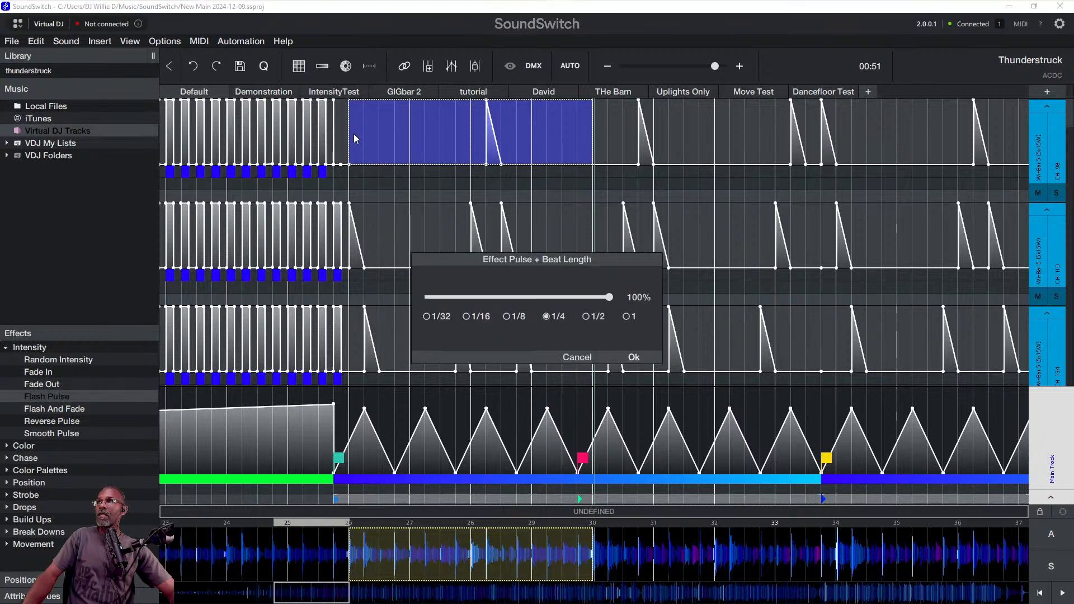
click(506, 317)
click(633, 357)
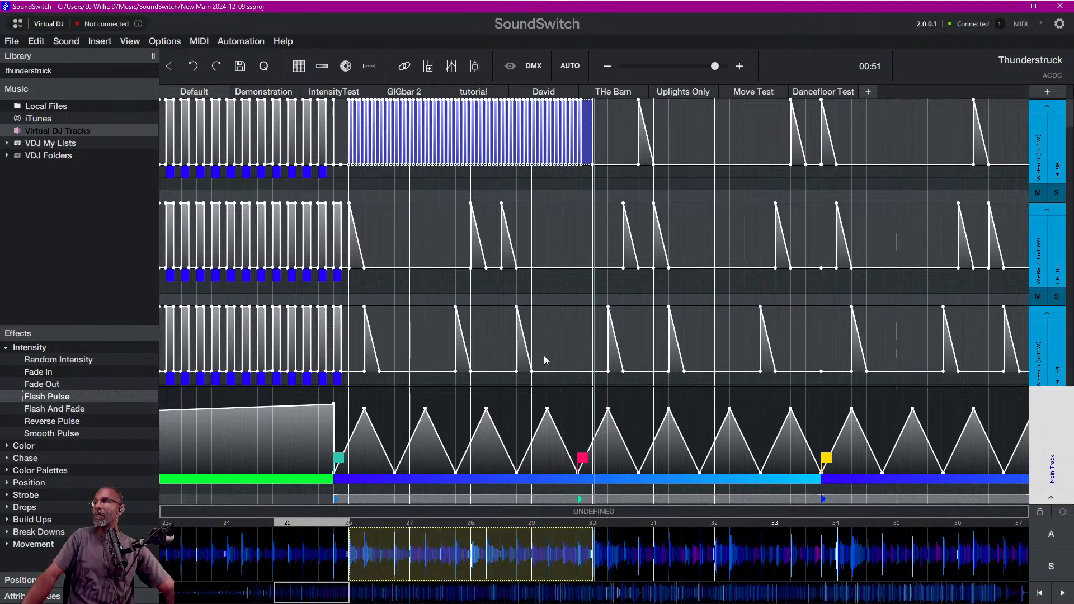
Copy one gap and flash to the end of the CH 98 pulse, filling the space just before measure 30.
scroll(543, 555, up, 2)
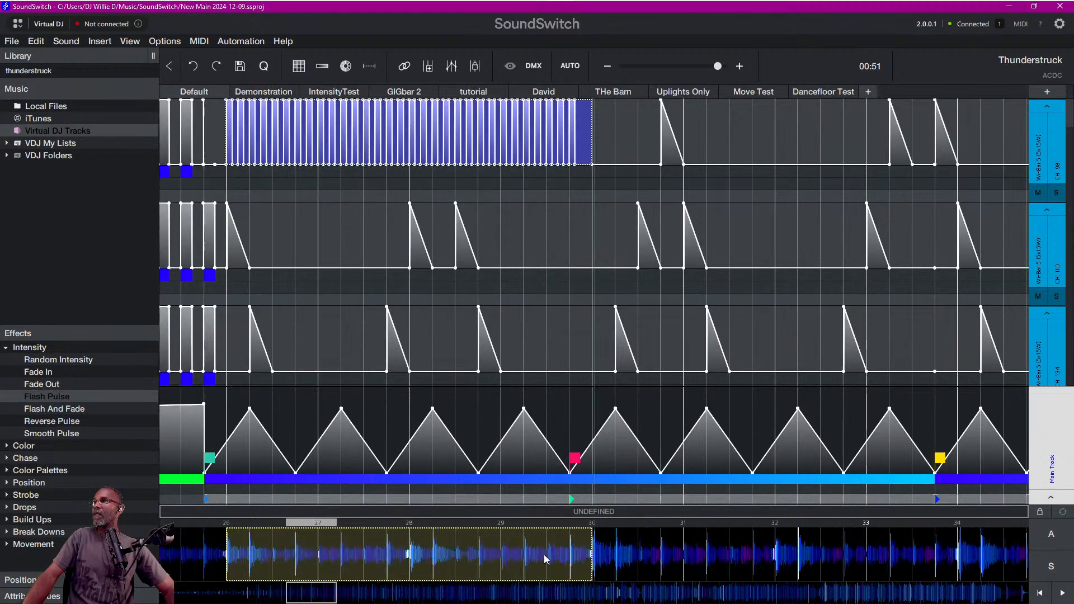
scroll(543, 554, up, 2)
scroll(531, 414, up, 2)
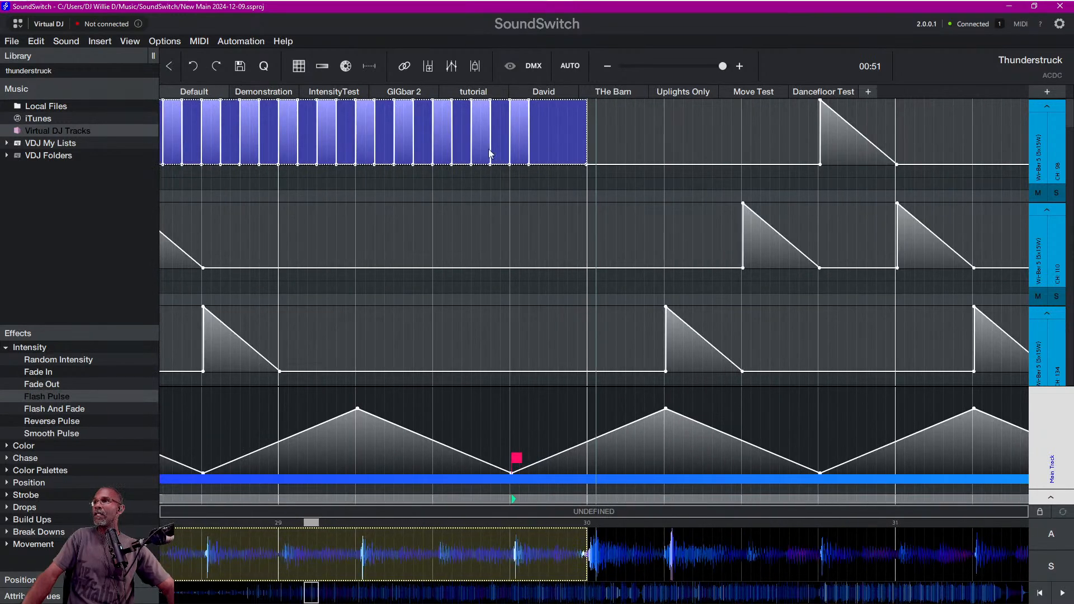
drag(472, 142, 531, 162)
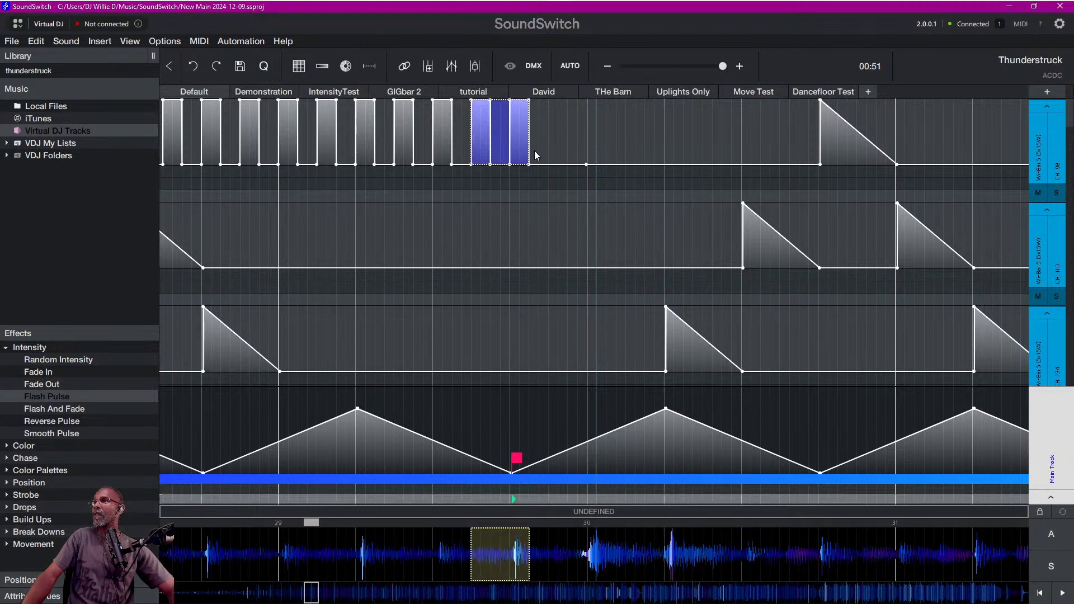
drag(455, 138, 491, 153)
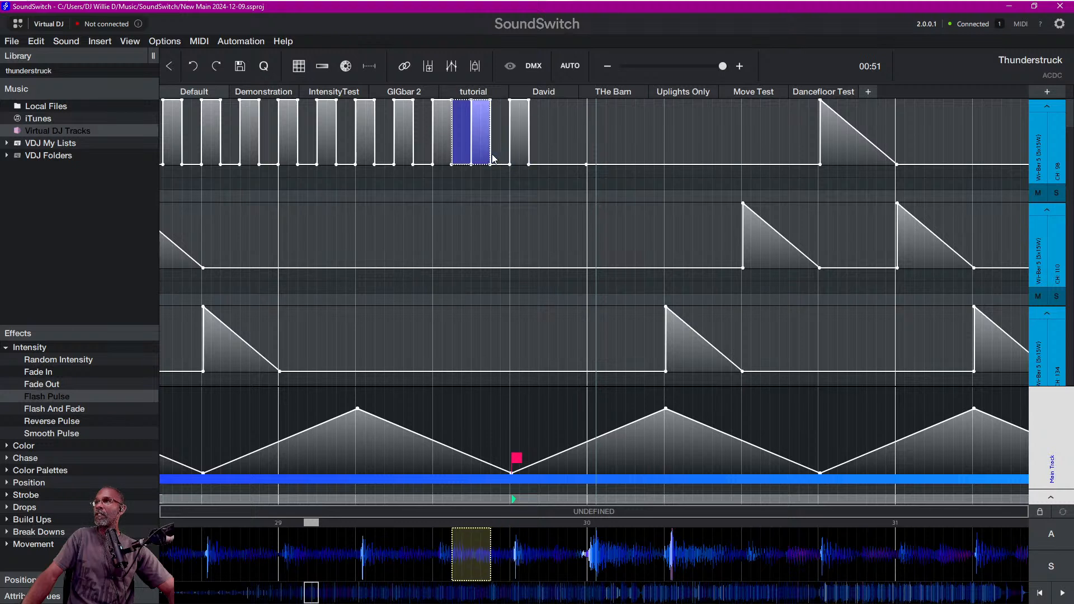
click(531, 136)
key(ctrl+v)
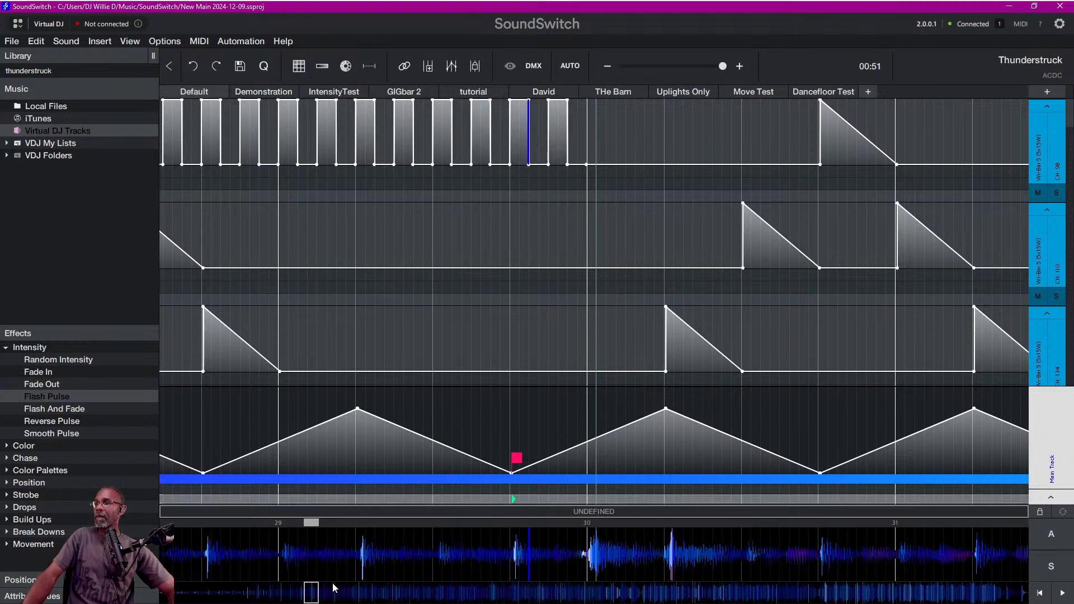
Copy the CH 98 flash sequence from measures 26 to 30 onto the CH 110 and CH 134 tracks at measure 26.
drag(307, 590, 300, 585)
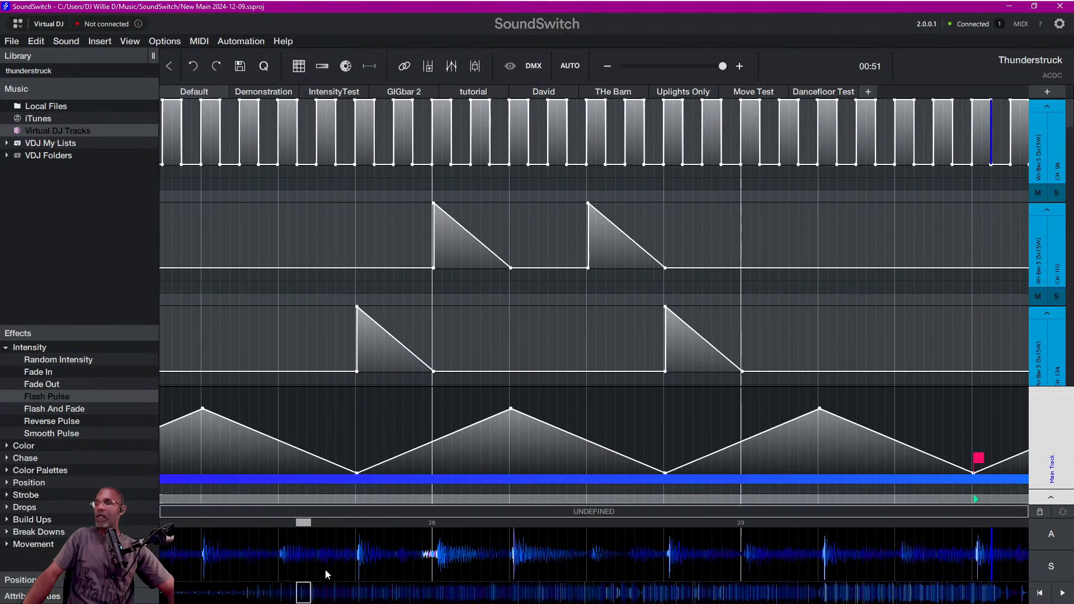
scroll(325, 558, down, 3)
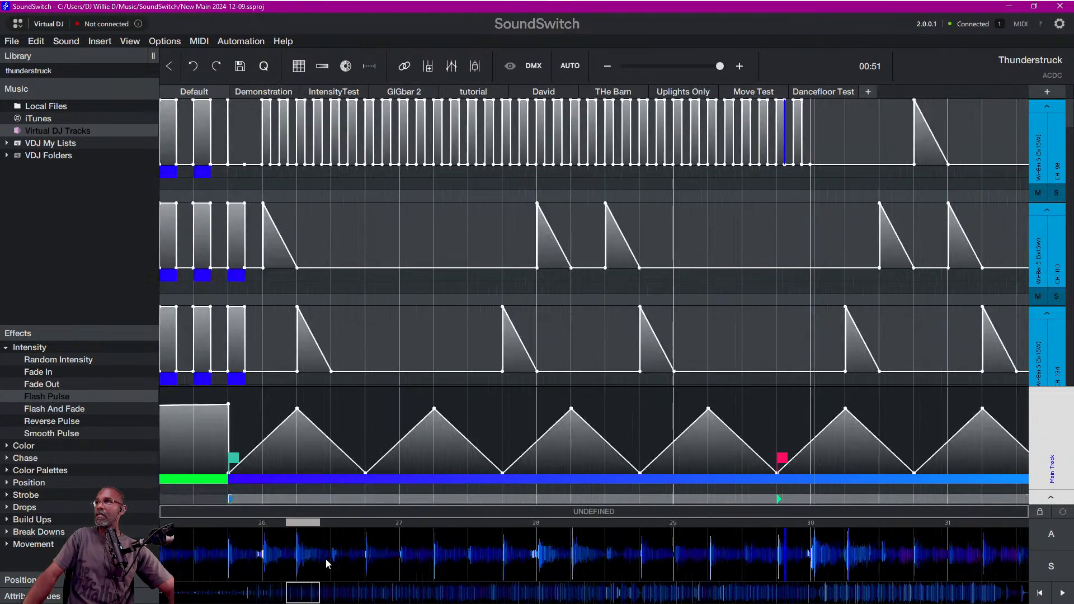
drag(264, 132, 814, 155)
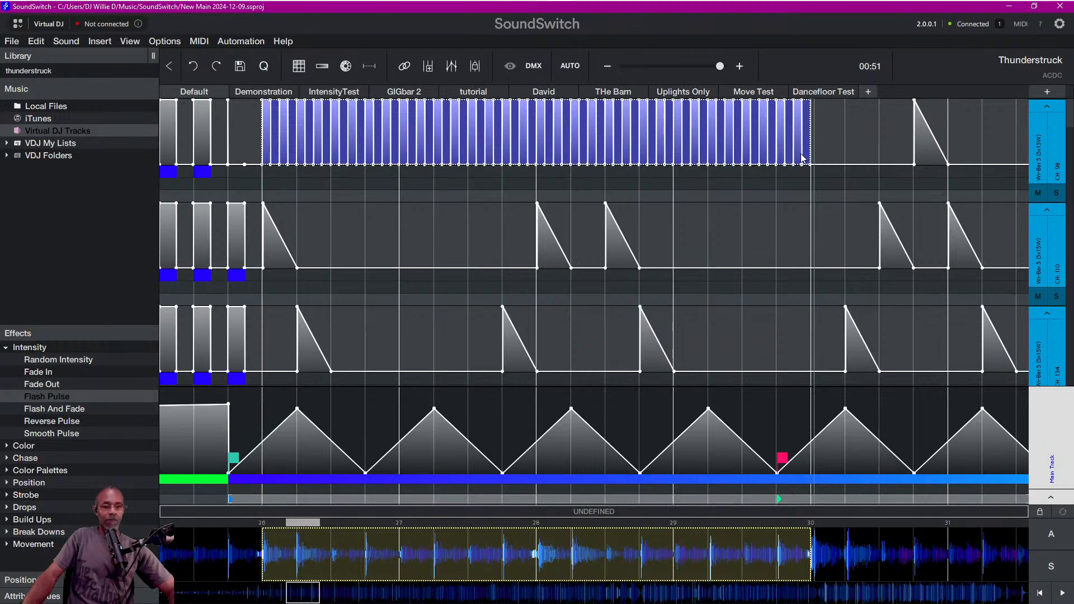
key(ctrl+c)
click(267, 242)
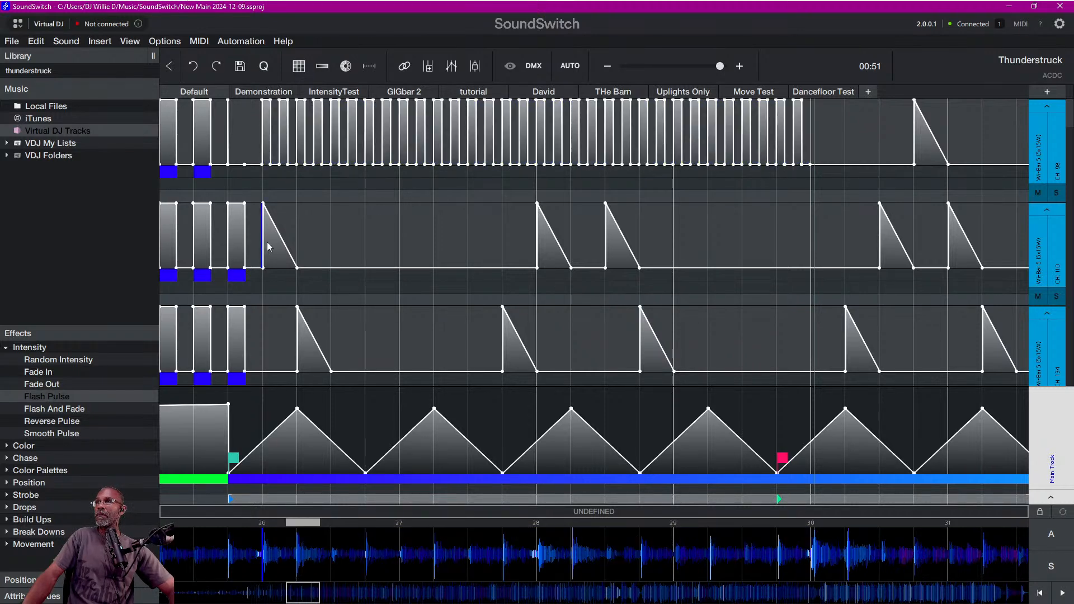
key(ctrl+v)
click(261, 327)
key(ctrl+v)
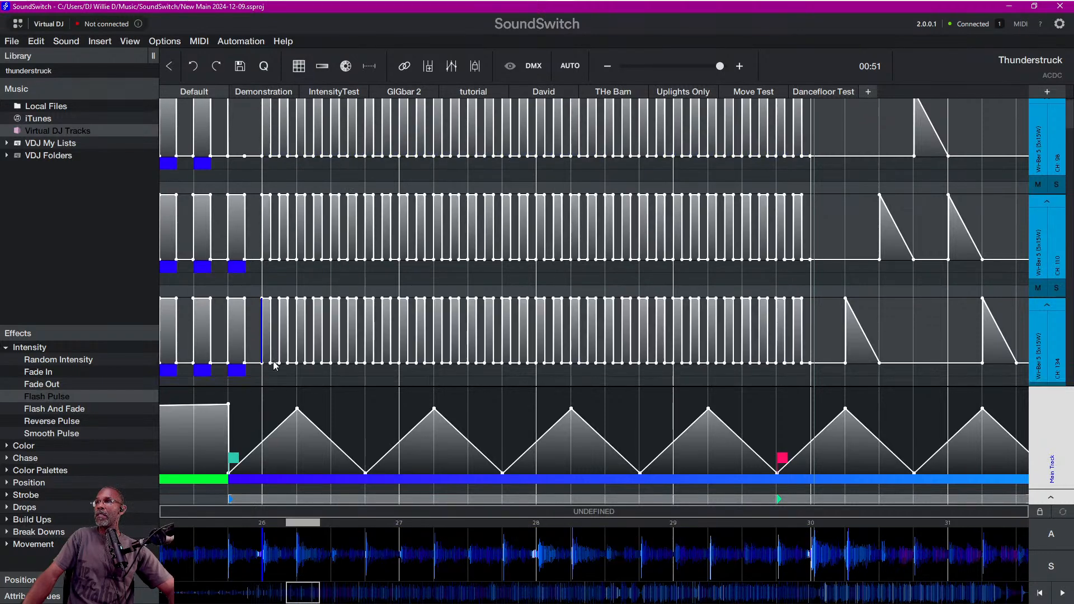
Collapse the Main Track and paste the flash sequence at measure 26 on the CH 122 and CH 146 tracks.
scroll(272, 355, down, 3)
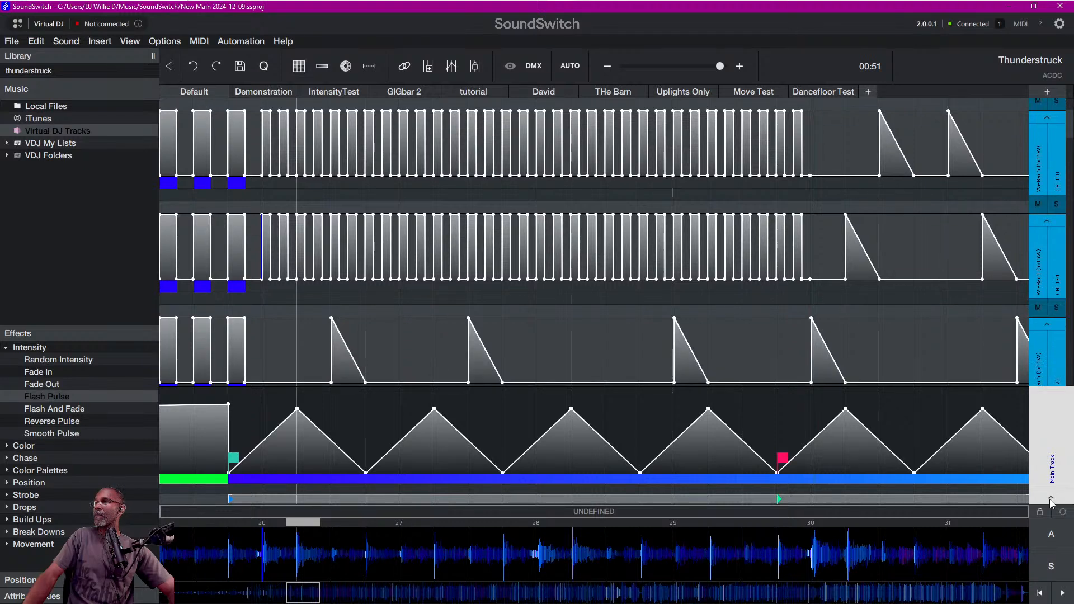
click(1050, 502)
click(260, 340)
key(ctrl+v)
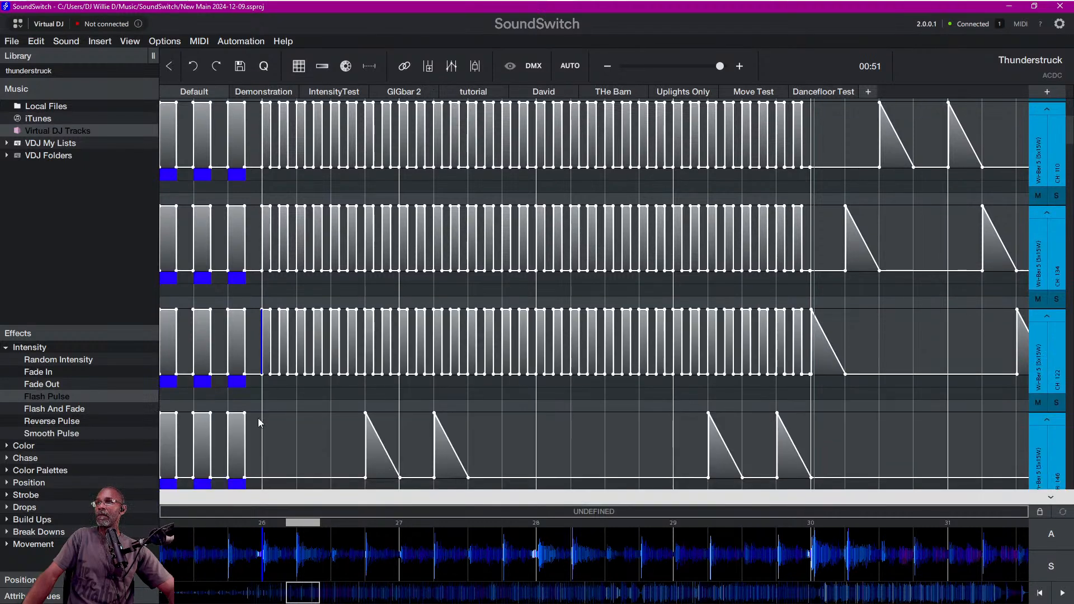
click(266, 428)
key(ctrl+v)
Paste the flash sequence at measure 26 on the CH 158 bar track.
scroll(307, 371, down, 3)
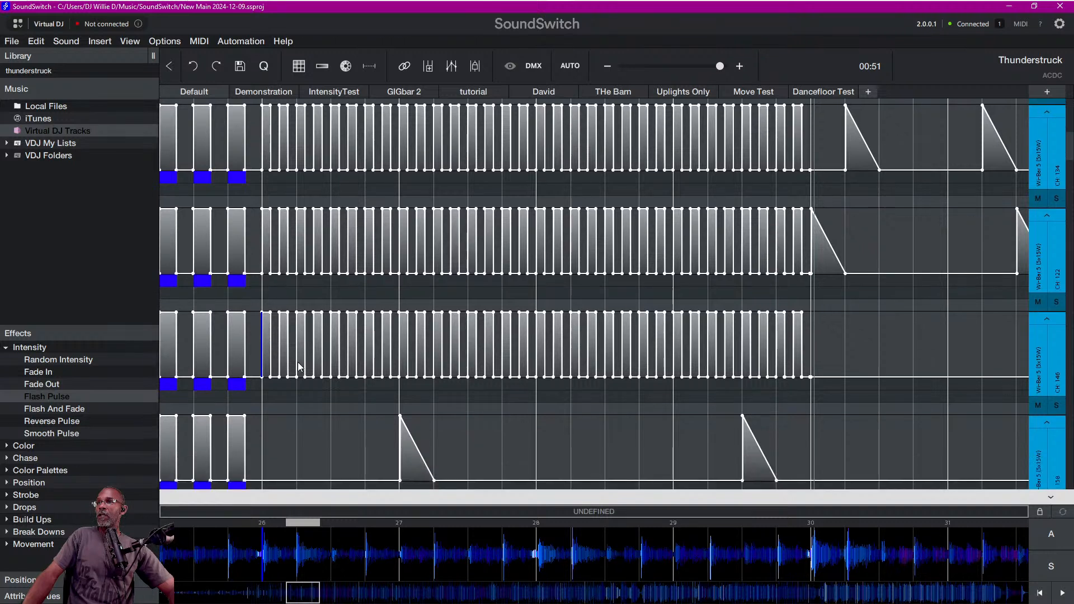
scroll(297, 362, down, 3)
click(264, 373)
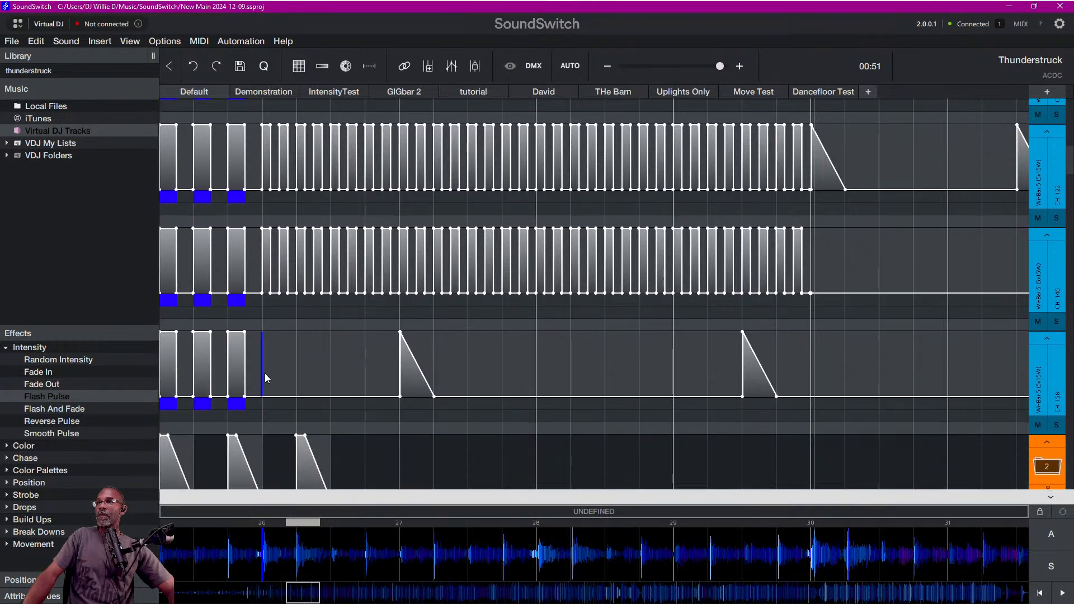
key(ctrl+v)
scroll(294, 347, down, 2)
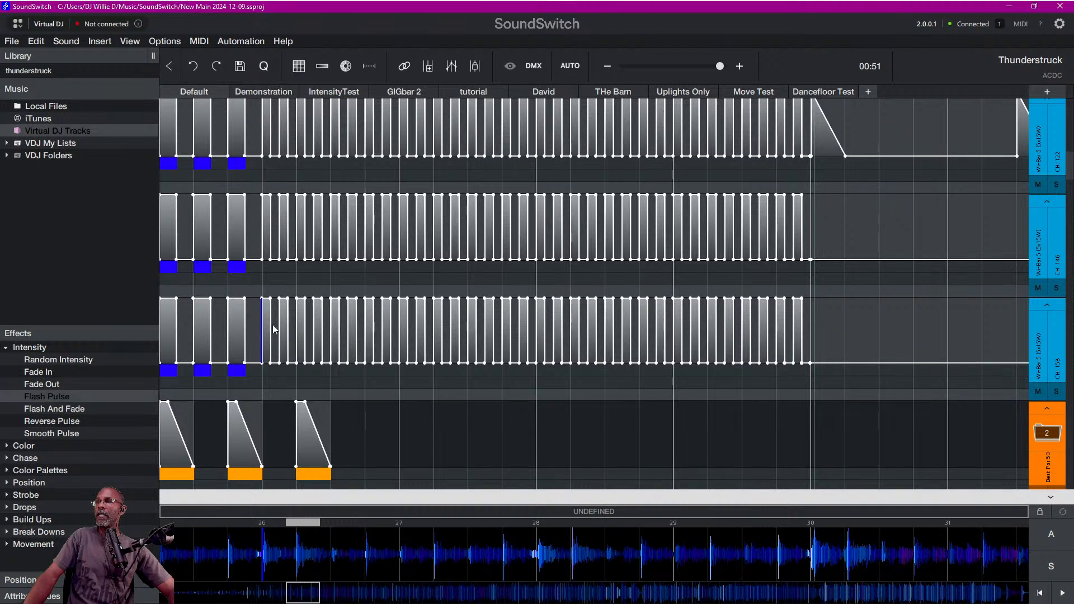
Set the playback position shortly before measure 20, keeping the Main Track collapsed to see the bar and par tracks.
click(1050, 500)
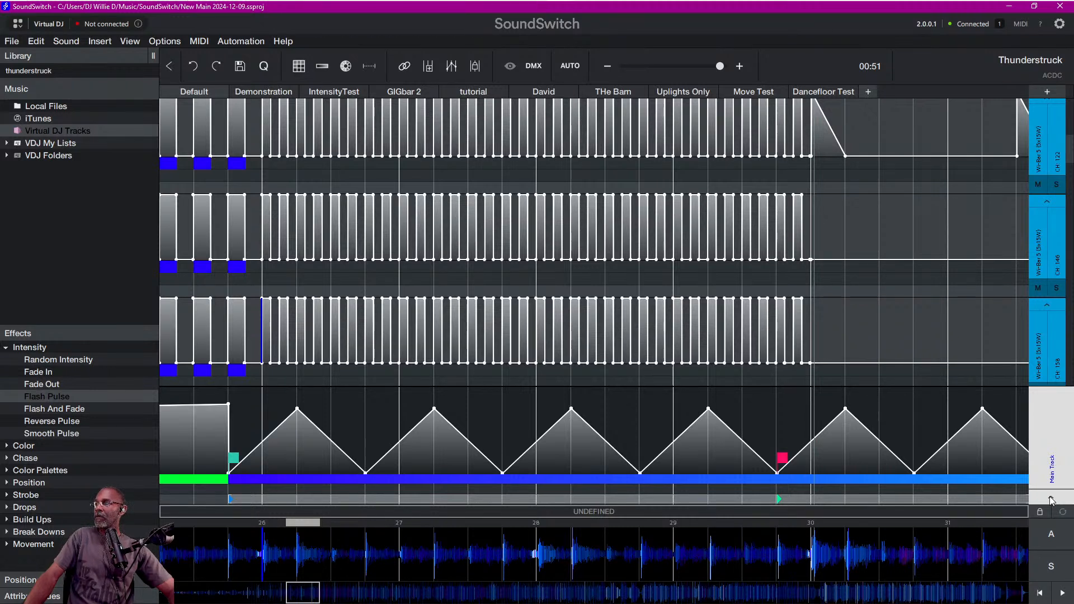
click(1050, 499)
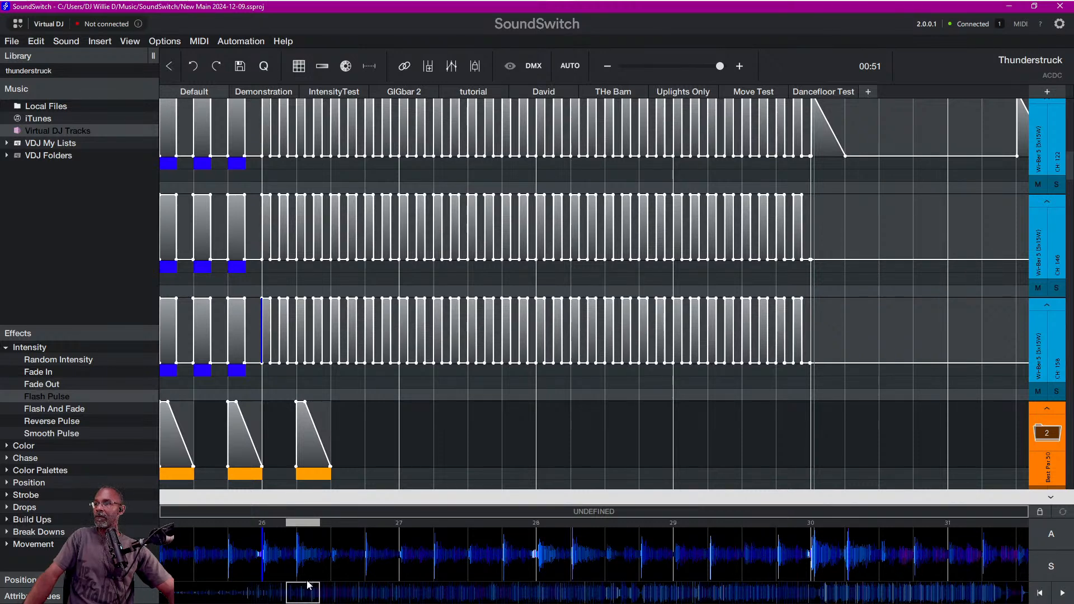
scroll(304, 546, down, 3)
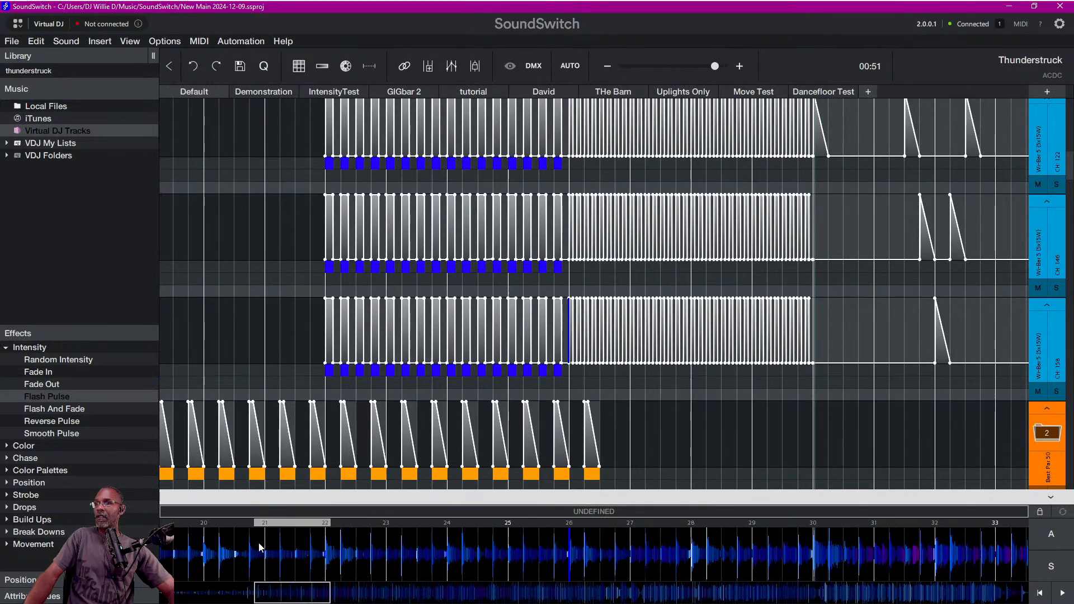
click(259, 546)
click(175, 548)
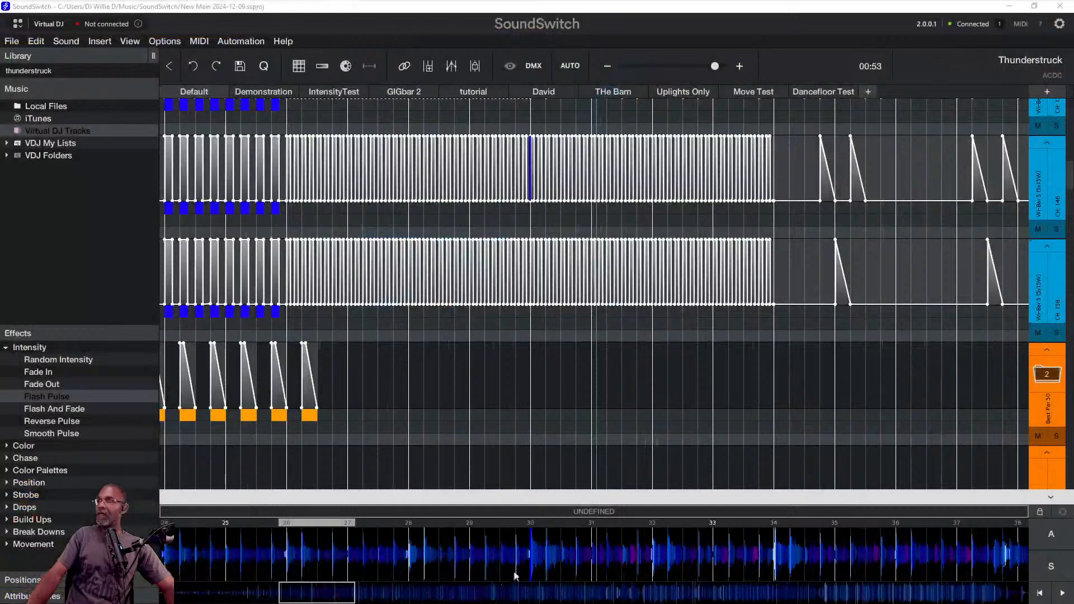
Play the song from just before measure 26 to check the rapid bar flashes against the music.
click(271, 546)
key(space)
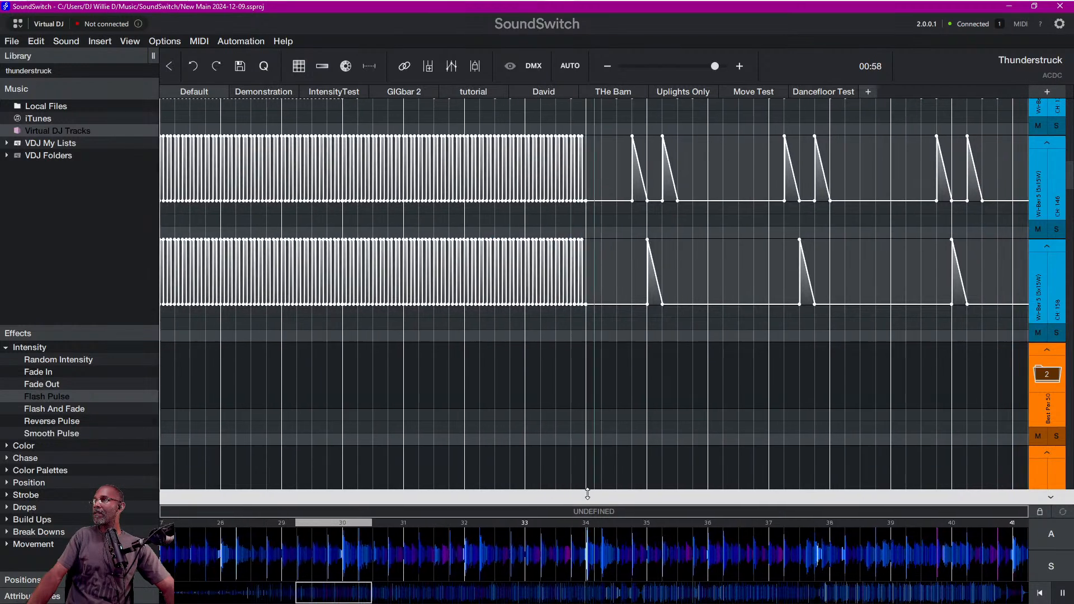
key(space)
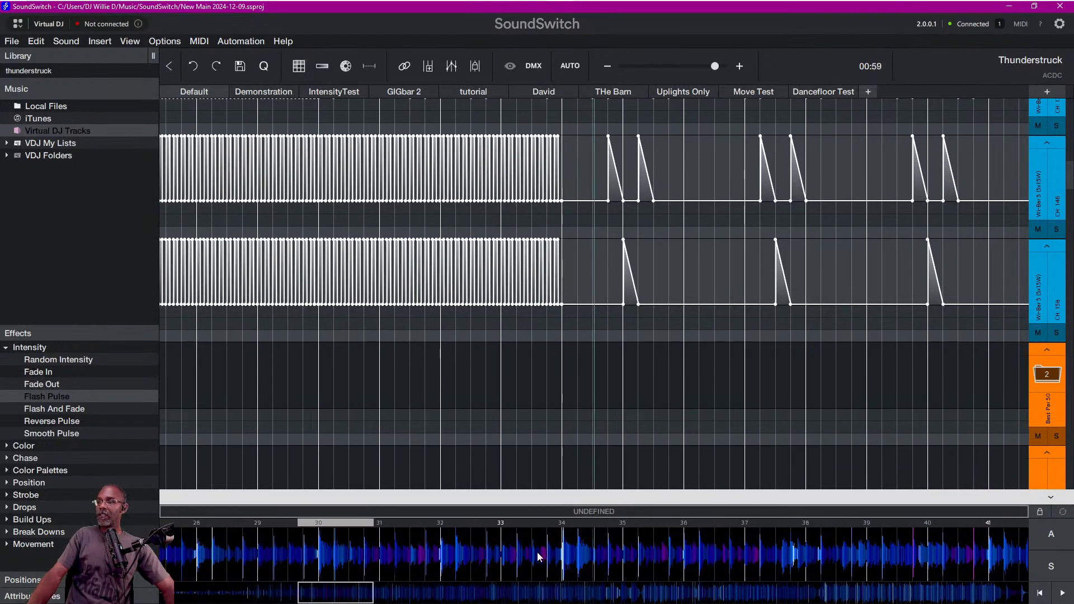
Paste the rapid flash sequence at measure 34 on the CH 146 bar track.
scroll(551, 549, up, 1)
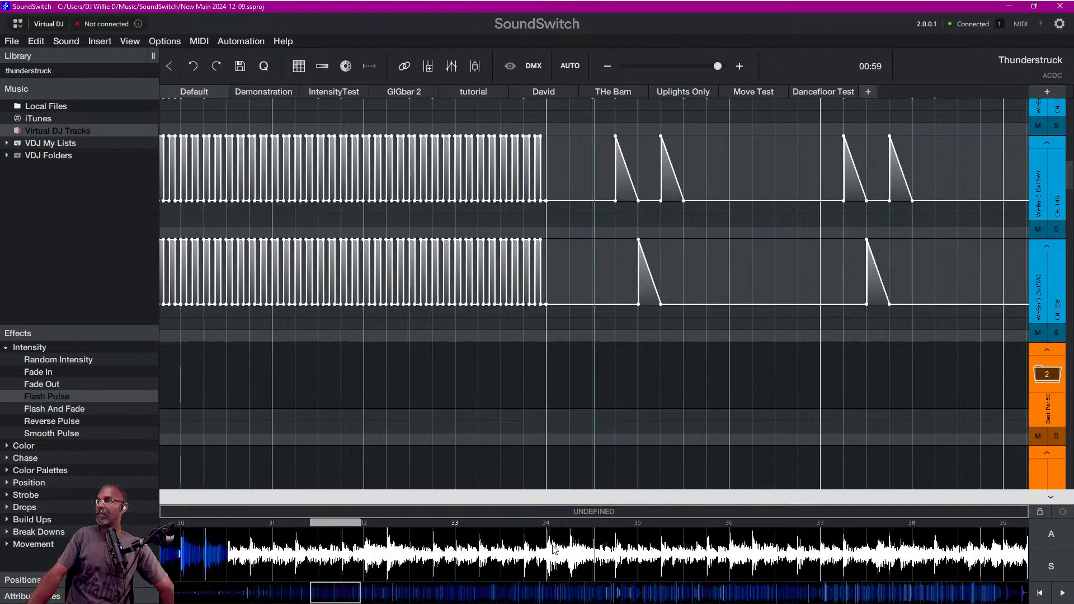
scroll(552, 548, up, 3)
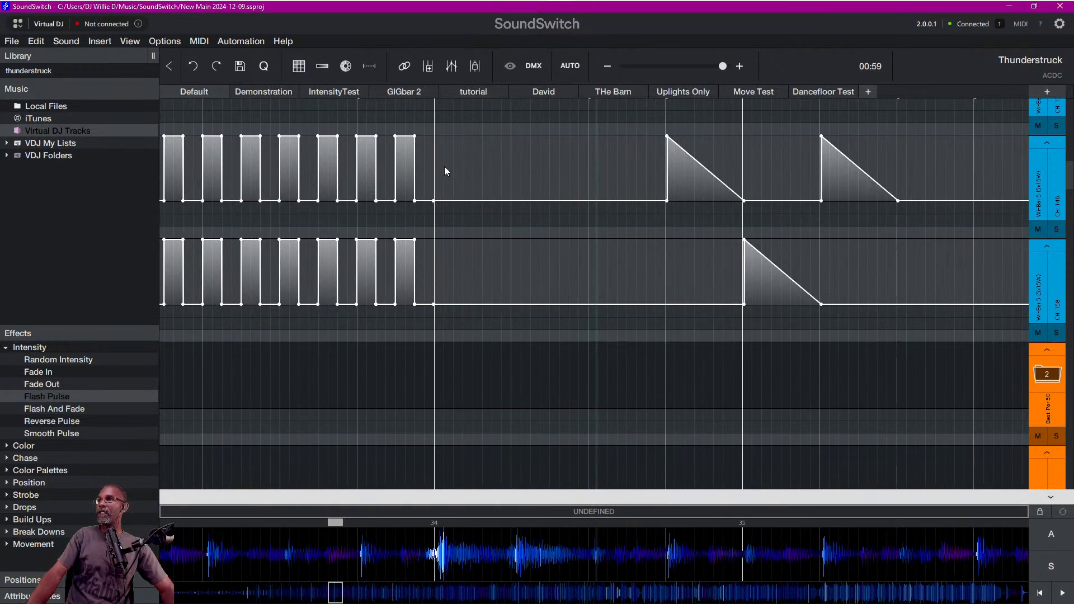
click(437, 169)
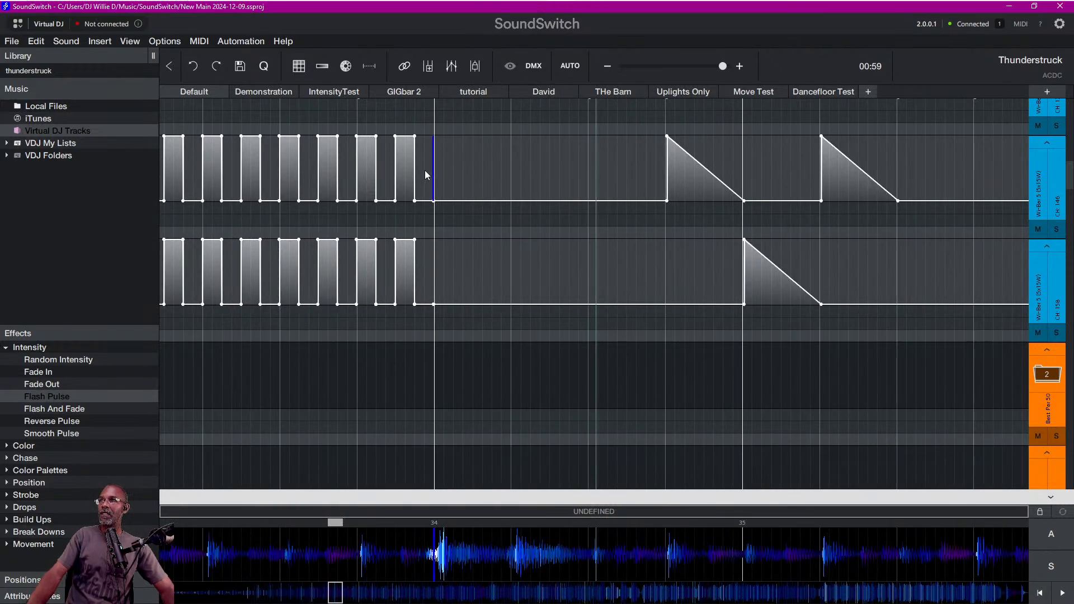
key(ctrl+v)
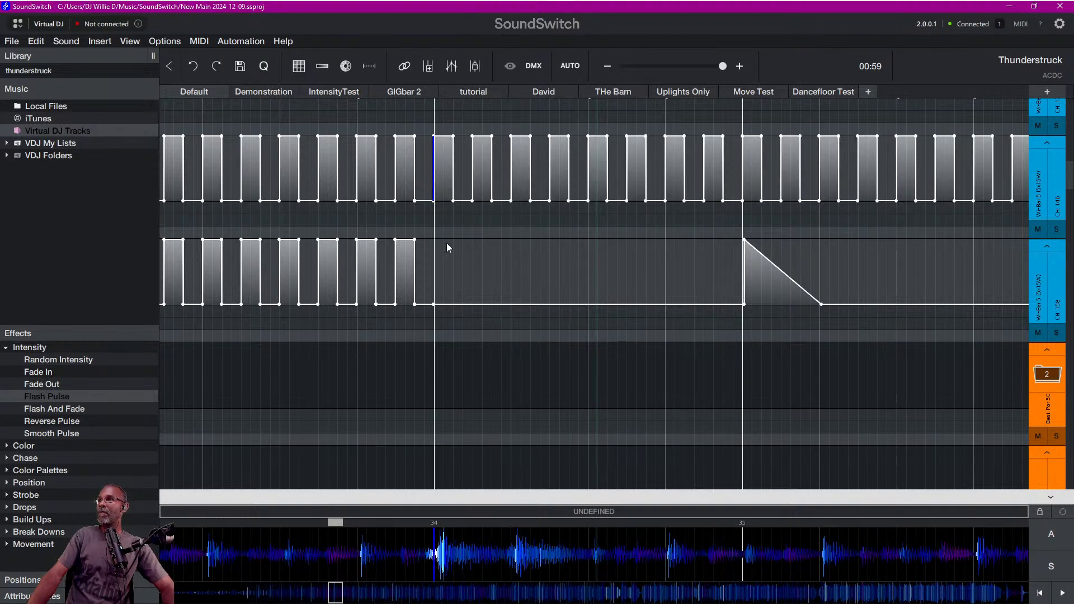
Paste the rapid flash sequence at measure 34 on the CH 158 bar track.
click(440, 272)
key(ctrl+v)
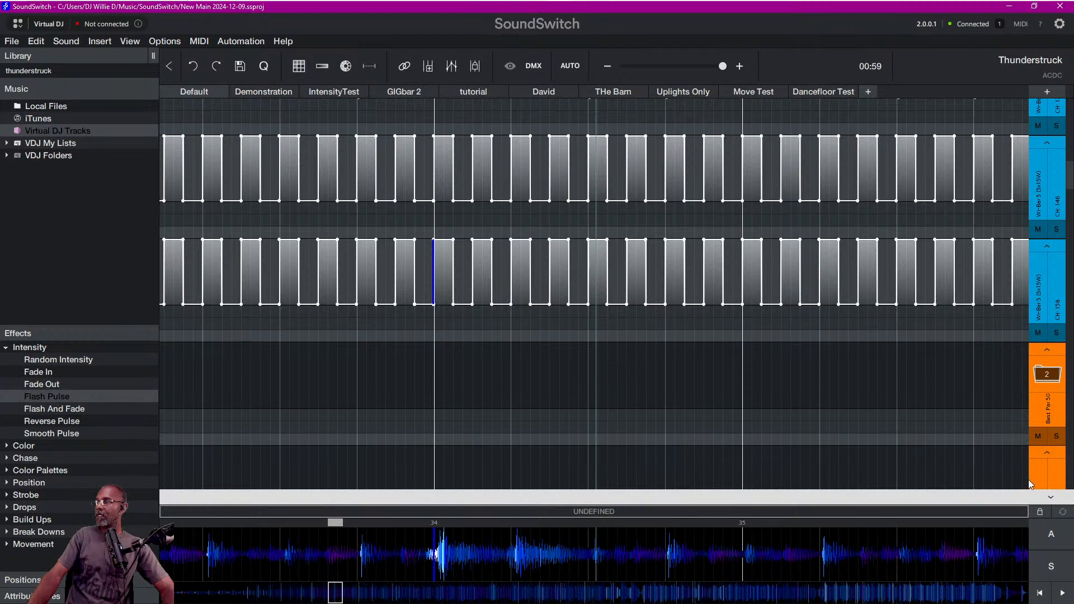
Play the song around measures 37 and 38 with the Main Track expanded to check where the rapid bar flashes should end.
click(1051, 495)
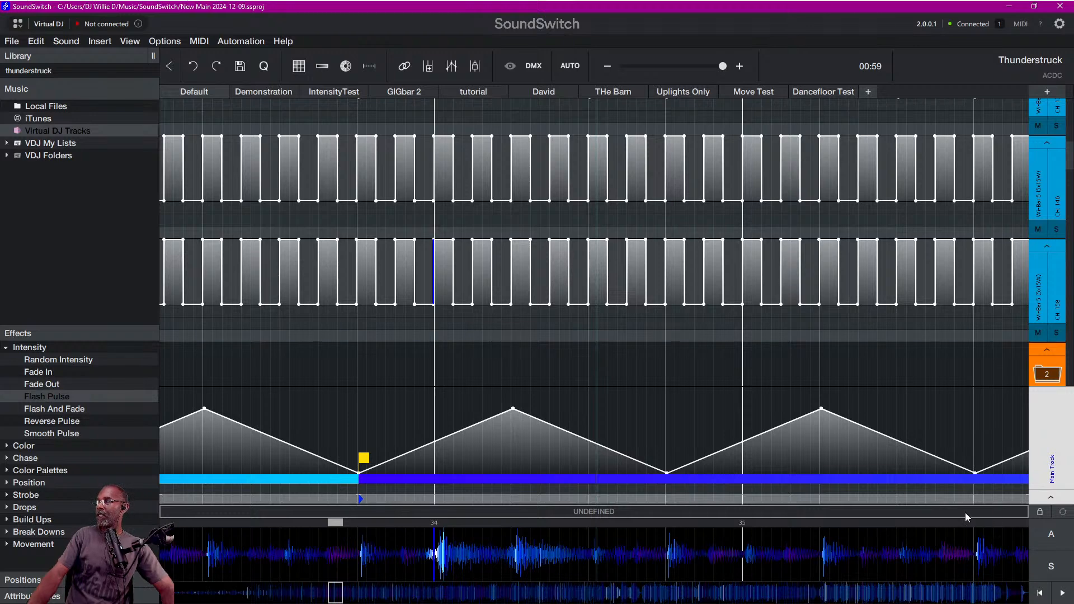
scroll(532, 561, down, 2)
scroll(592, 552, down, 2)
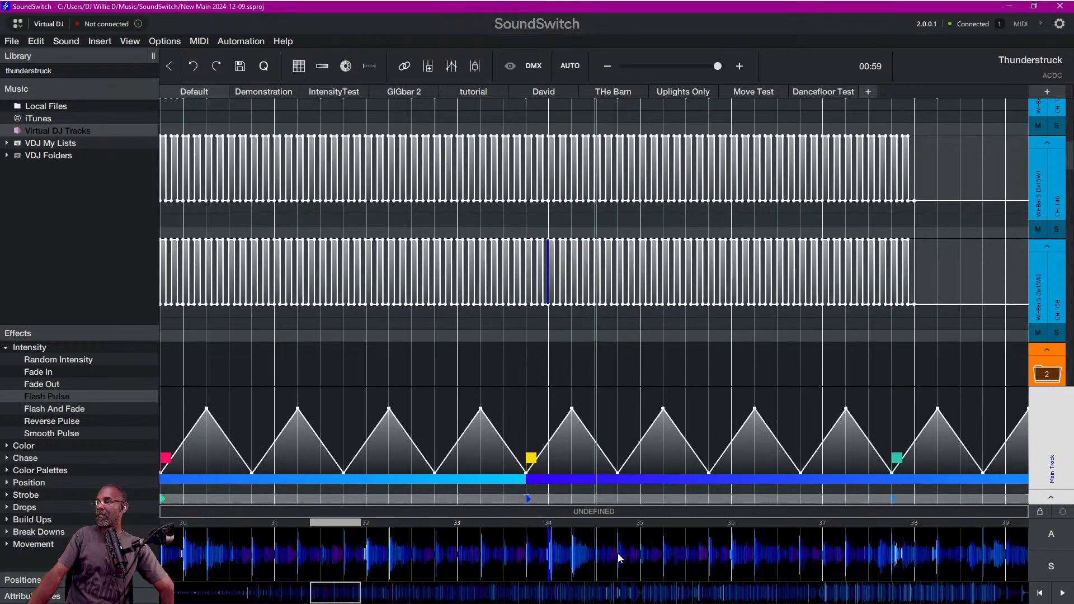
click(868, 547)
key(space)
key(space)
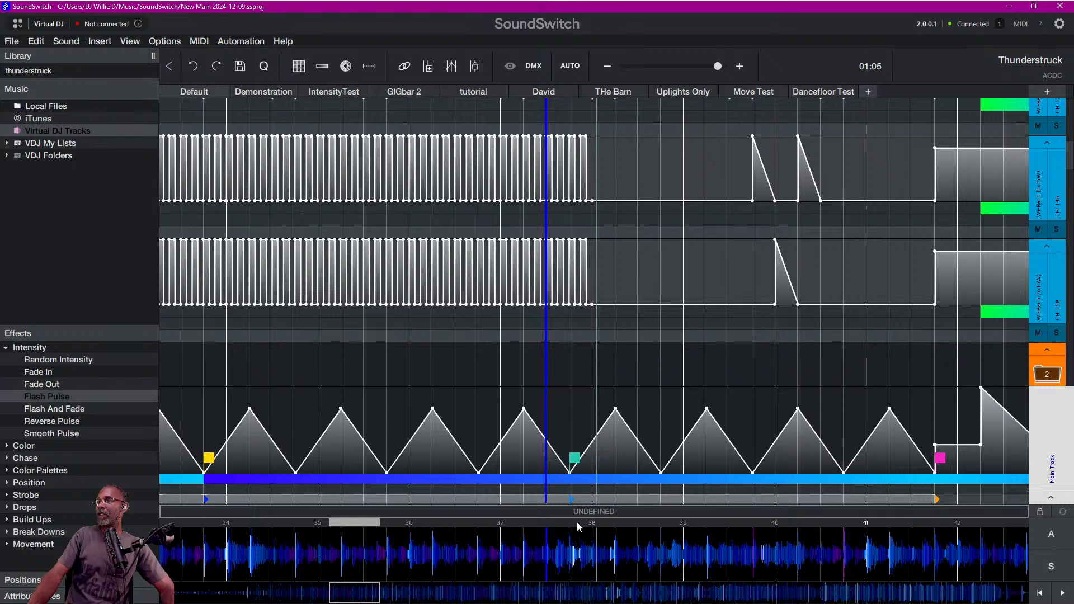
click(569, 538)
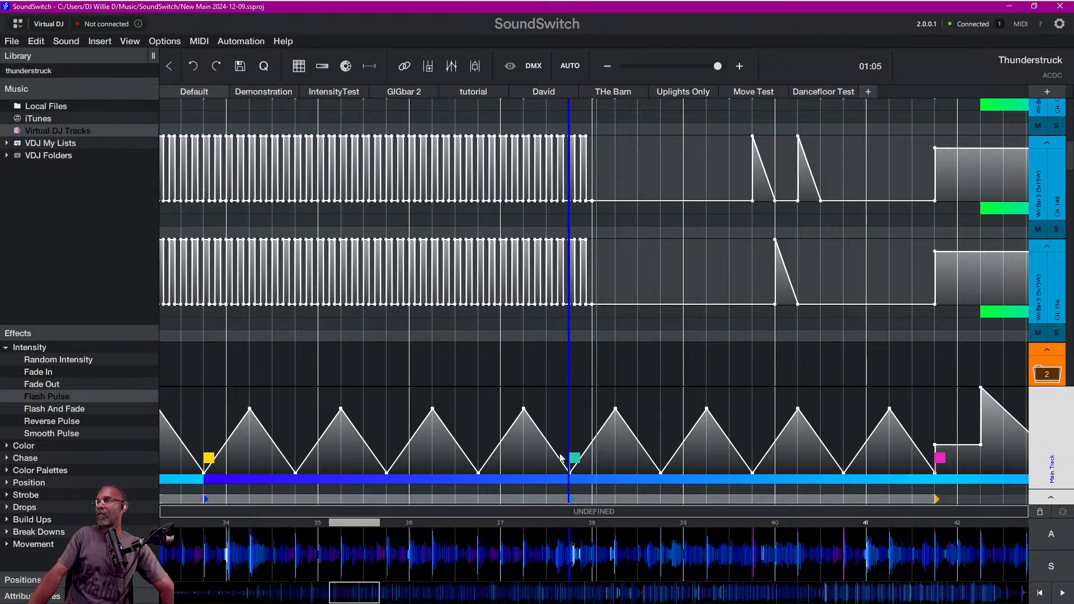
key(space)
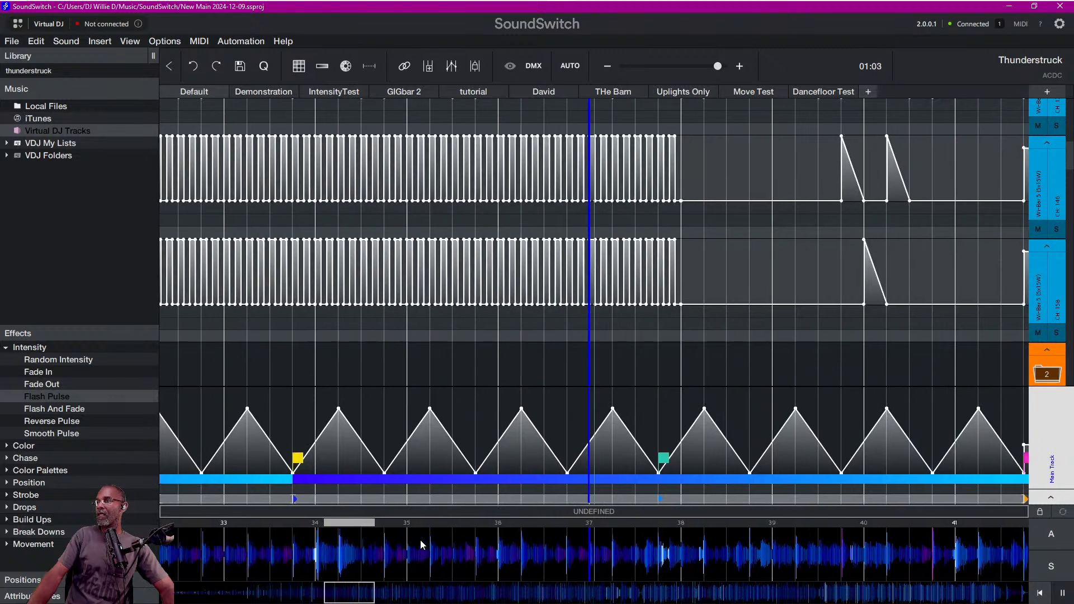
key(space)
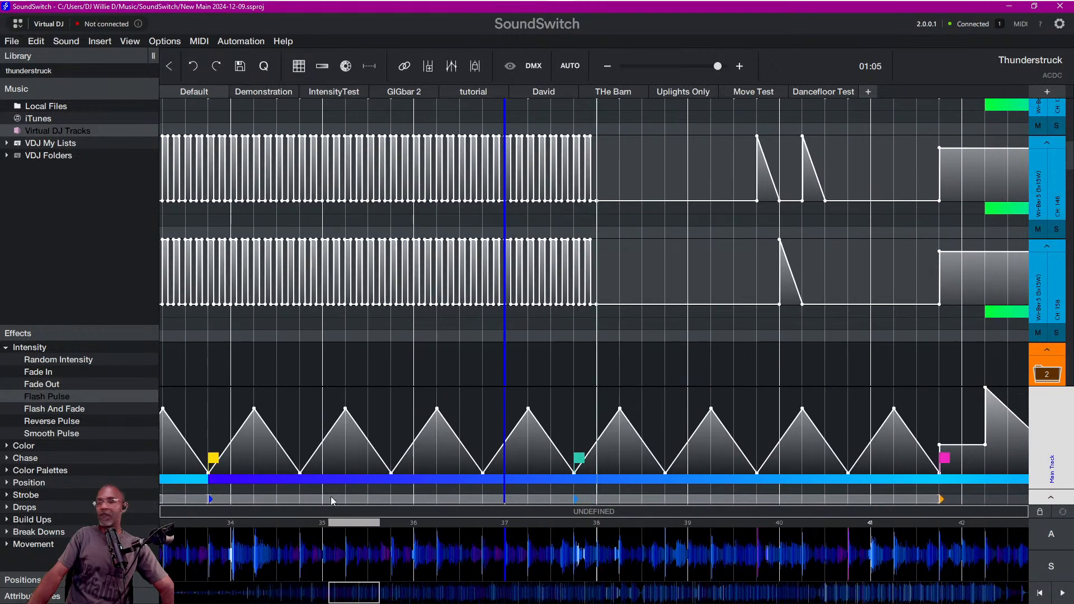
With the Main Track collapsed, copy the orange Best Par 50 group flashes between measures 18 and 26 and paste them just before measure 27.
scroll(253, 553, down, 2)
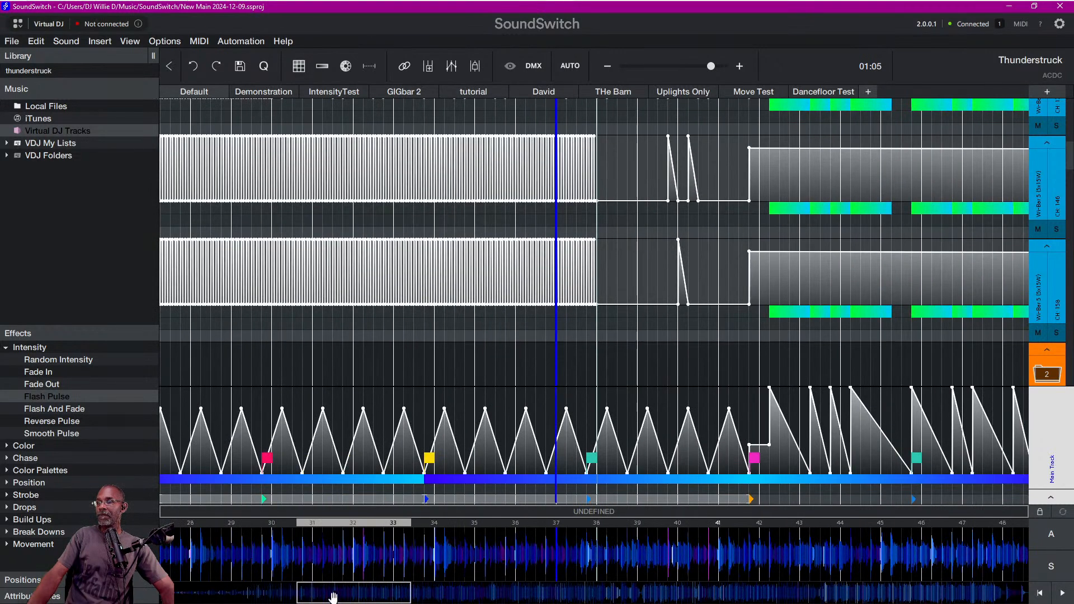
drag(333, 594, 282, 589)
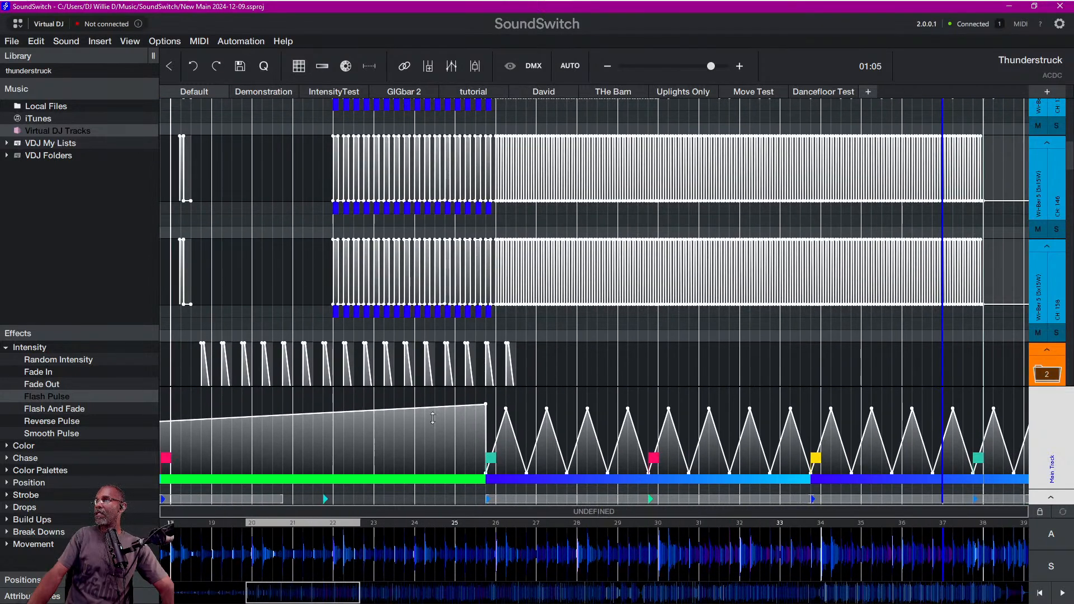
click(1051, 498)
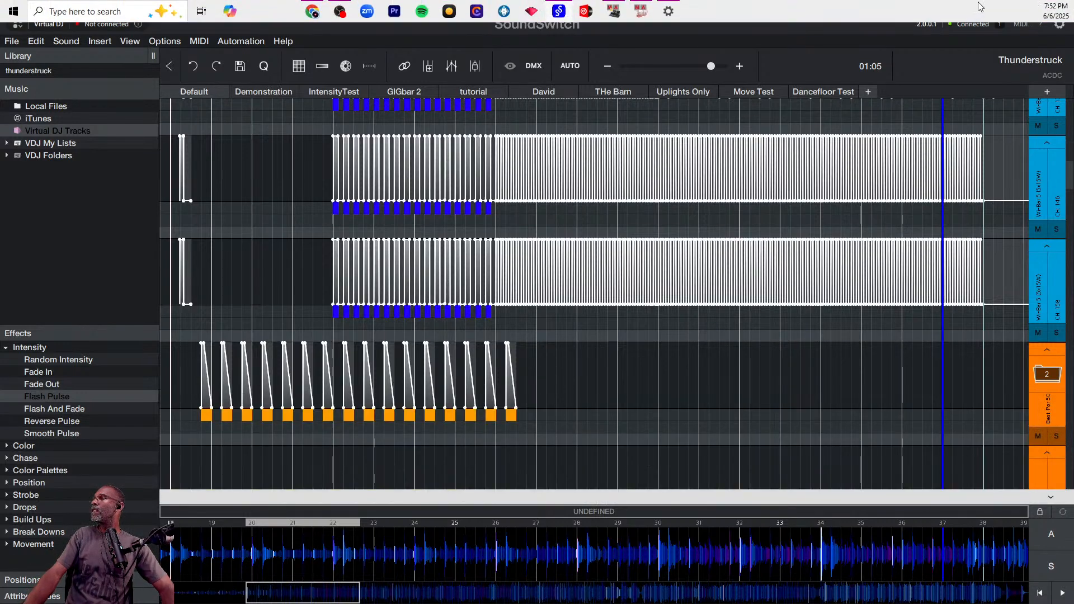
drag(1069, 180, 1069, 217)
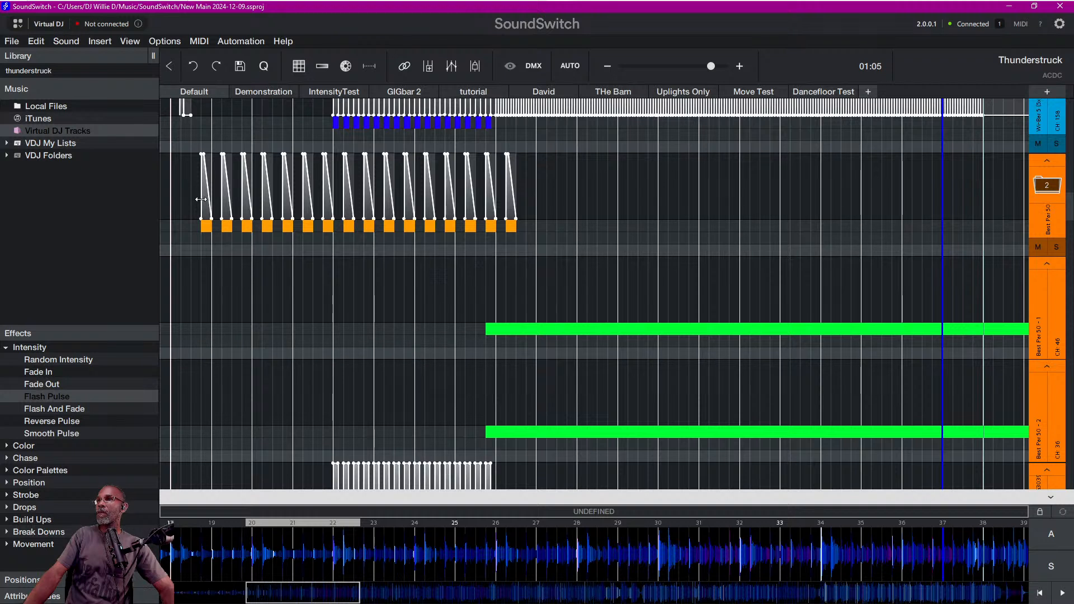
drag(201, 199, 515, 231)
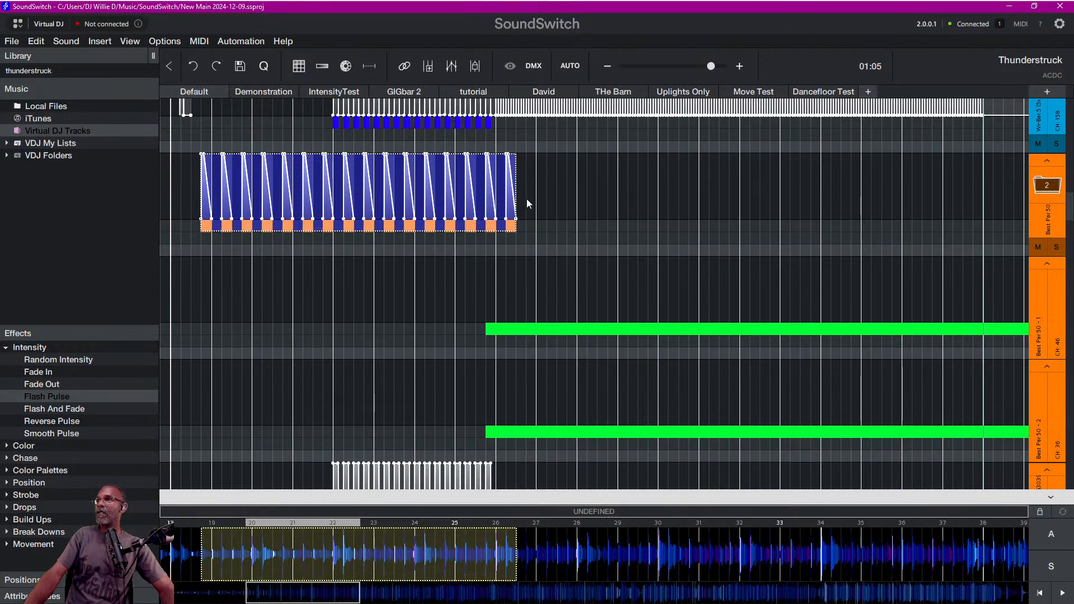
click(527, 203)
key(ctrl+v)
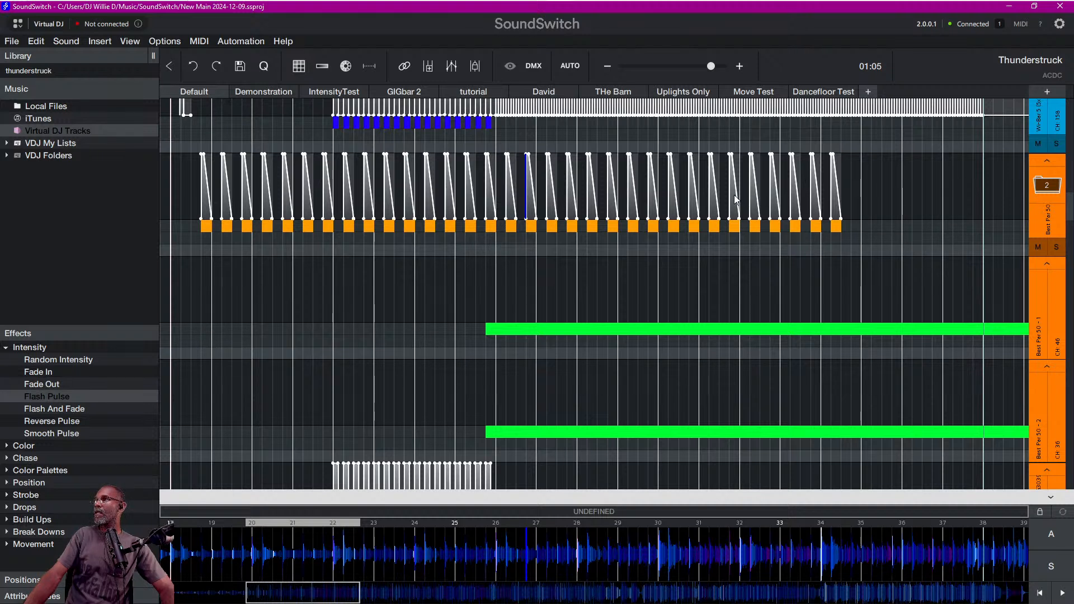
Extend the Best Par 50 group's orange flashes to measure 38 by pasting copies of its last six flashes and one single flash.
drag(730, 204, 846, 222)
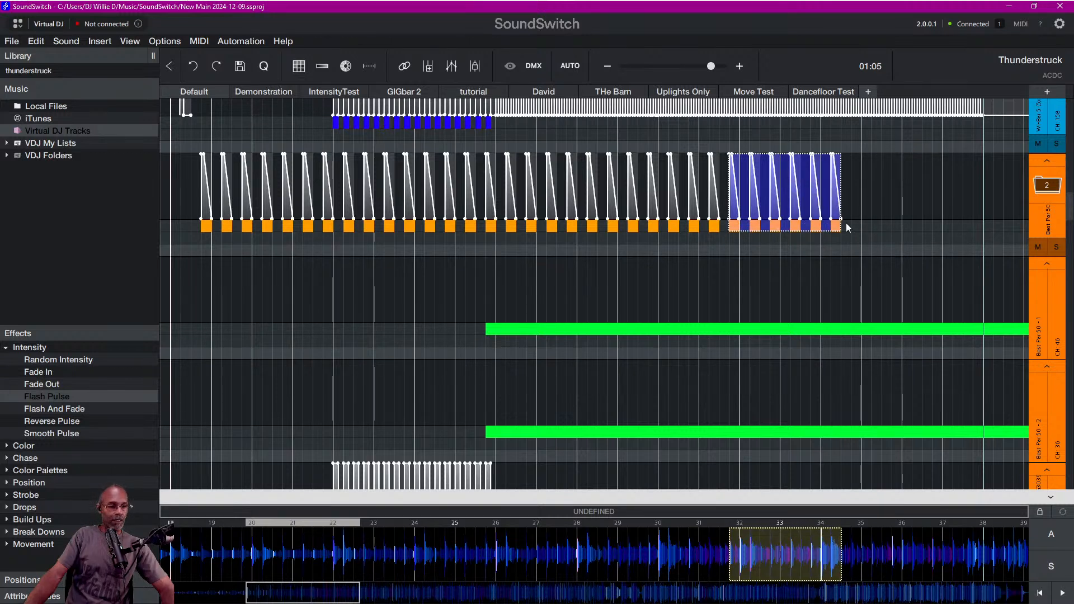
click(851, 189)
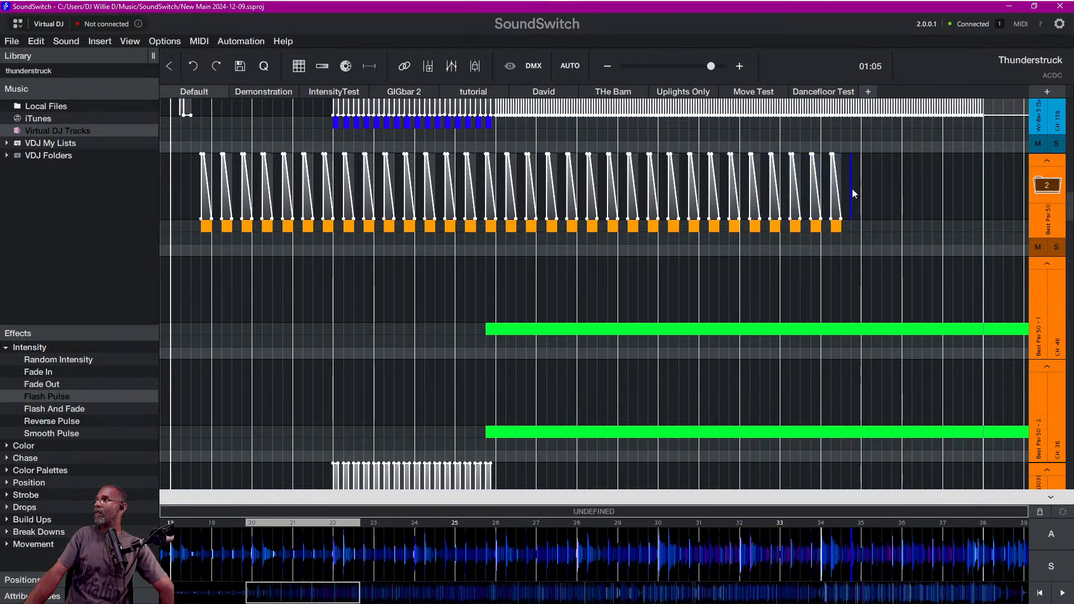
key(ctrl+v)
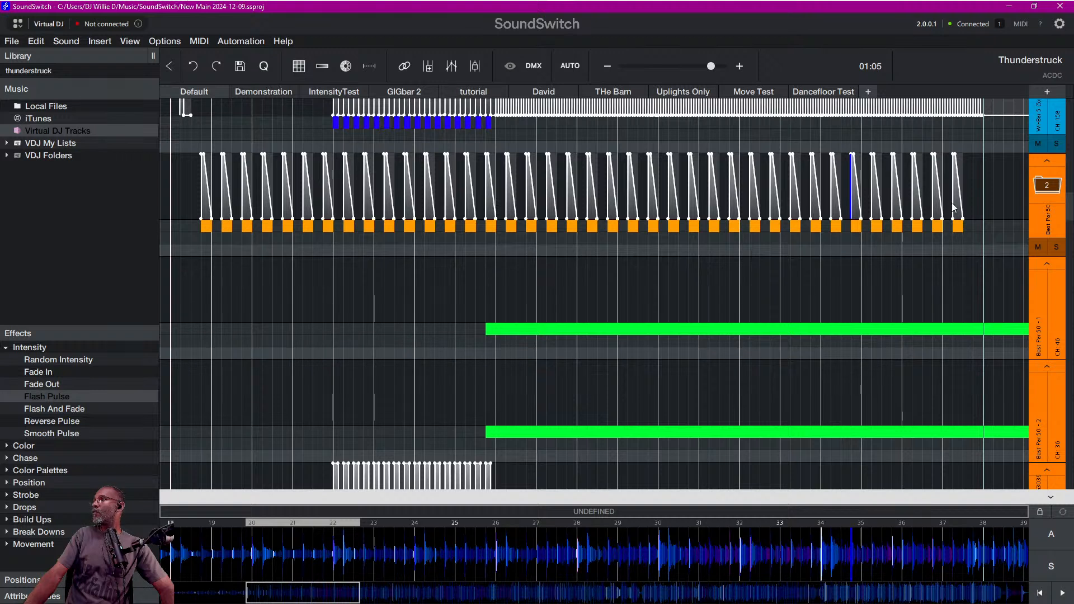
mouse_move(957, 211)
mouse_down()
mouse_move(964, 237)
mouse_move(972, 208)
mouse_up()
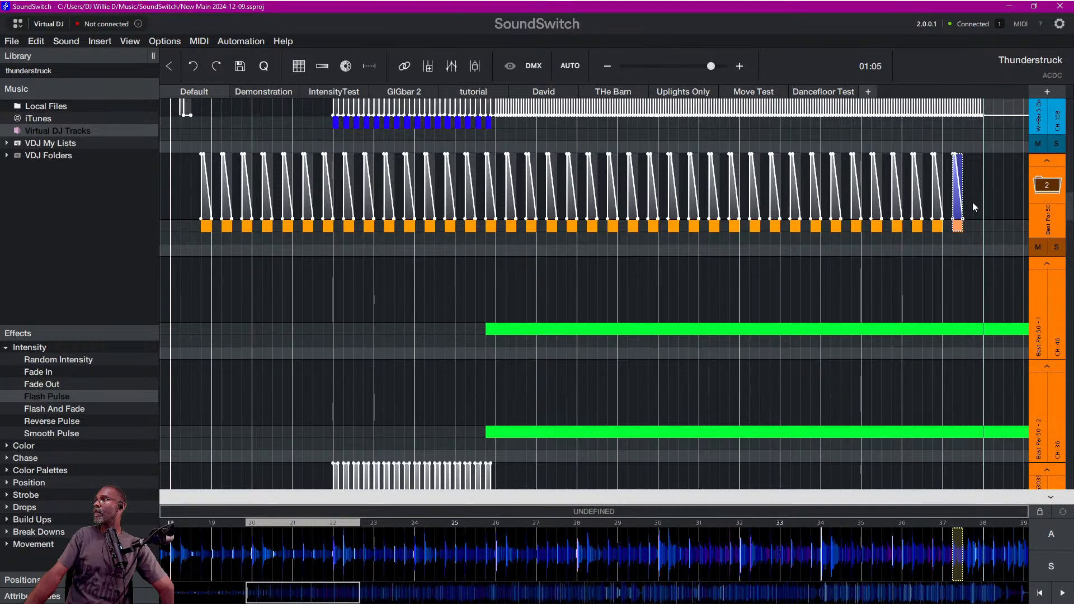
key(ctrl+v)
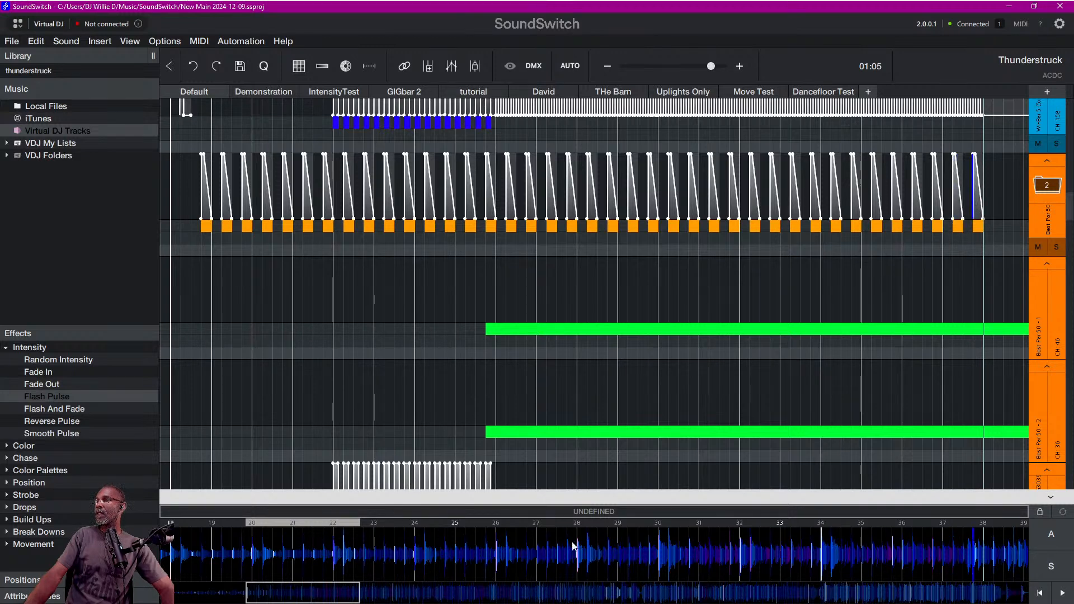
Select and copy the rapid flashes from measure 30 to measure 32 on the CH 146 bar track.
click(662, 542)
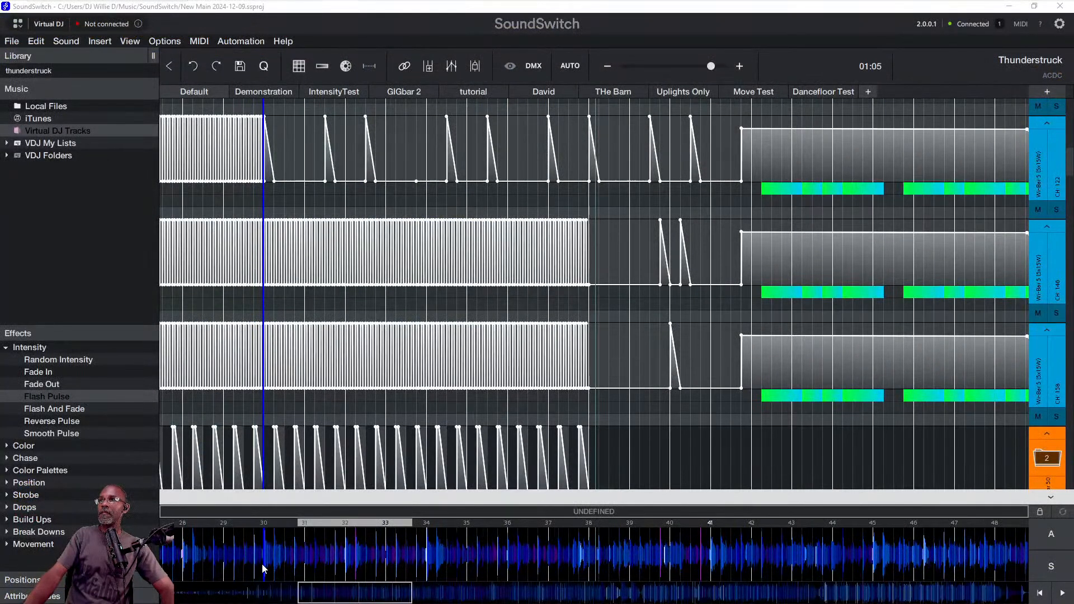
scroll(262, 562, up, 3)
click(342, 599)
drag(342, 598, 321, 592)
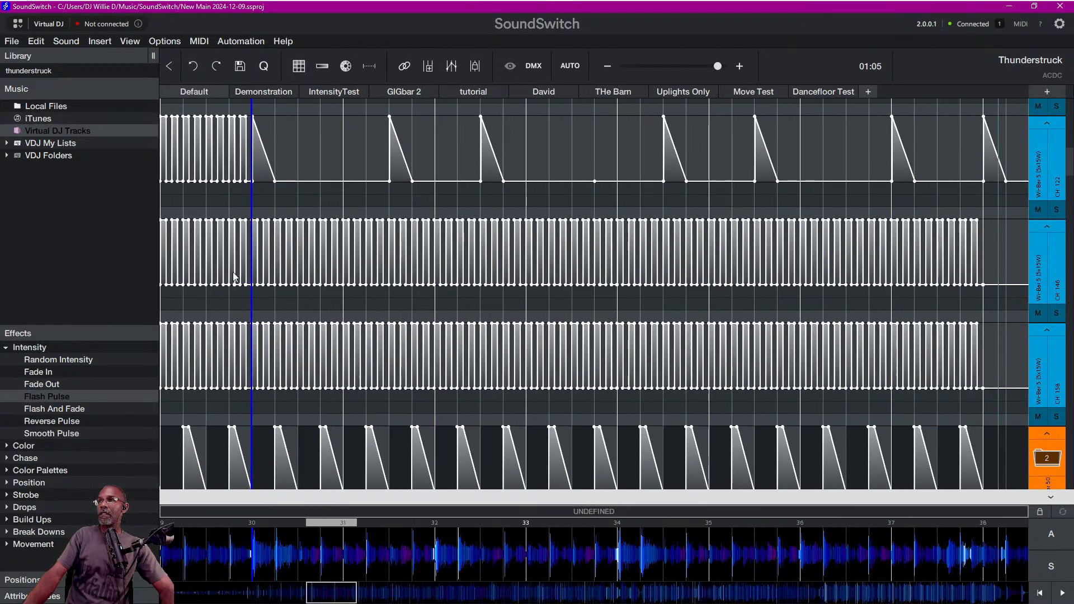
scroll(213, 345, up, 2)
mouse_move(331, 593)
mouse_down()
mouse_move(308, 582)
mouse_move(319, 581)
mouse_up()
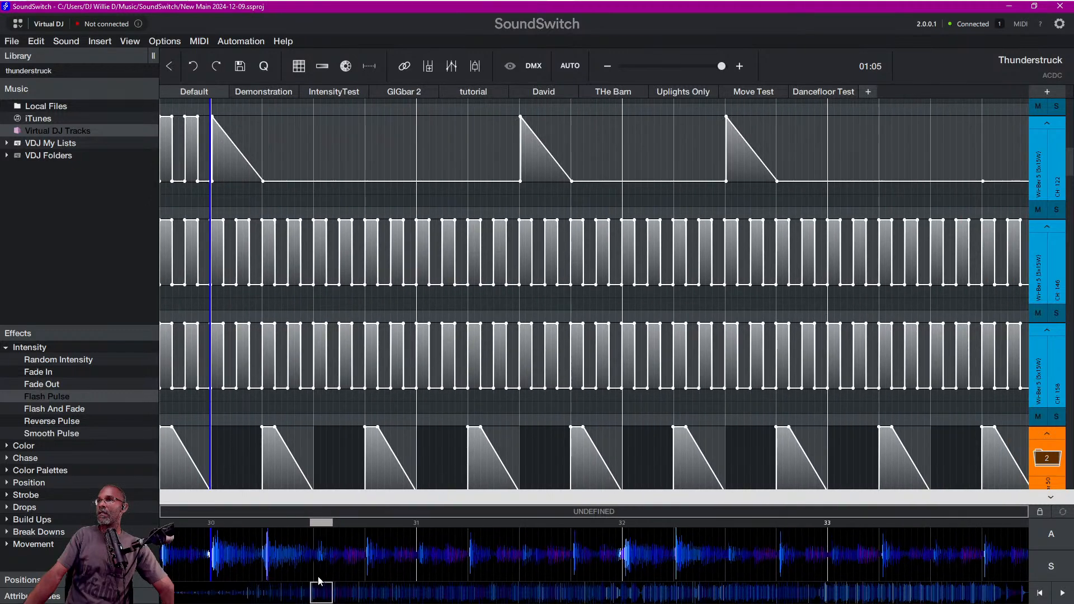
click(209, 255)
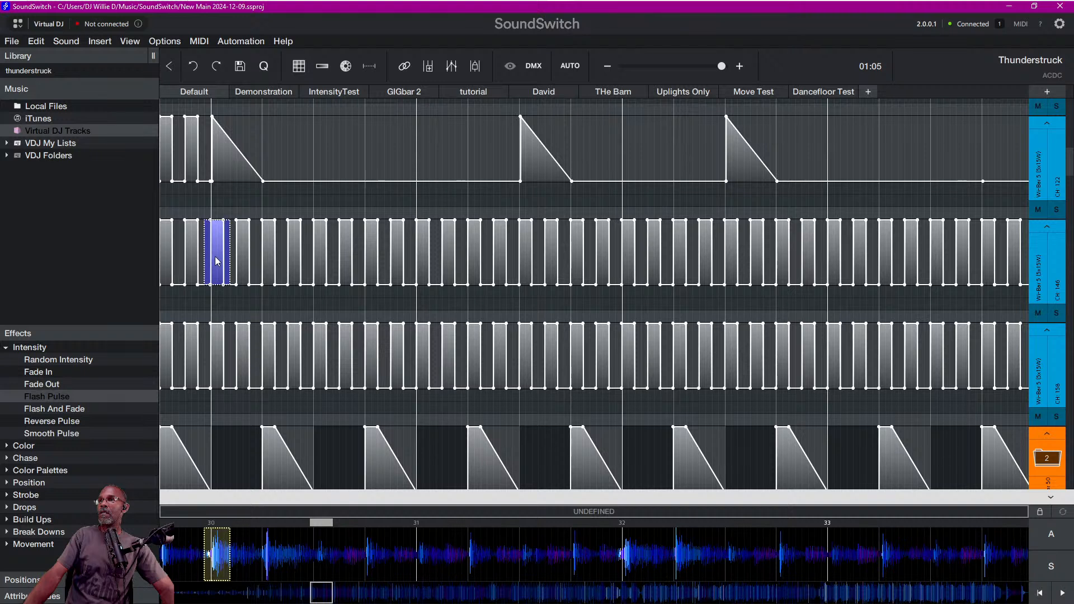
drag(214, 256, 624, 280)
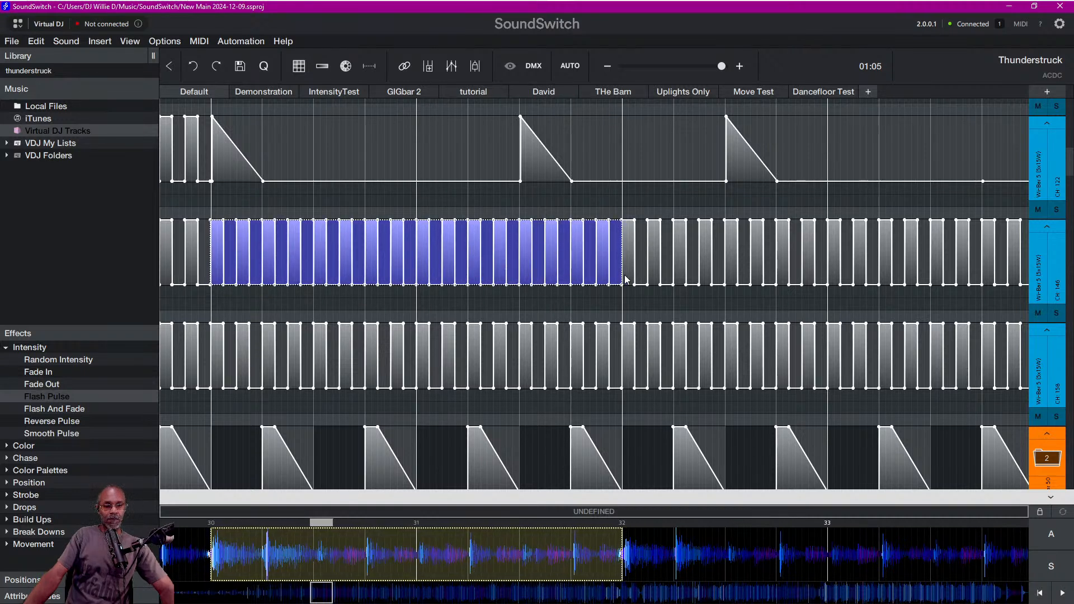
Paste the two-measure flash sequence at measure 30 on the CH 122, CH 134, CH 110 and CH 98 bar tracks.
click(211, 164)
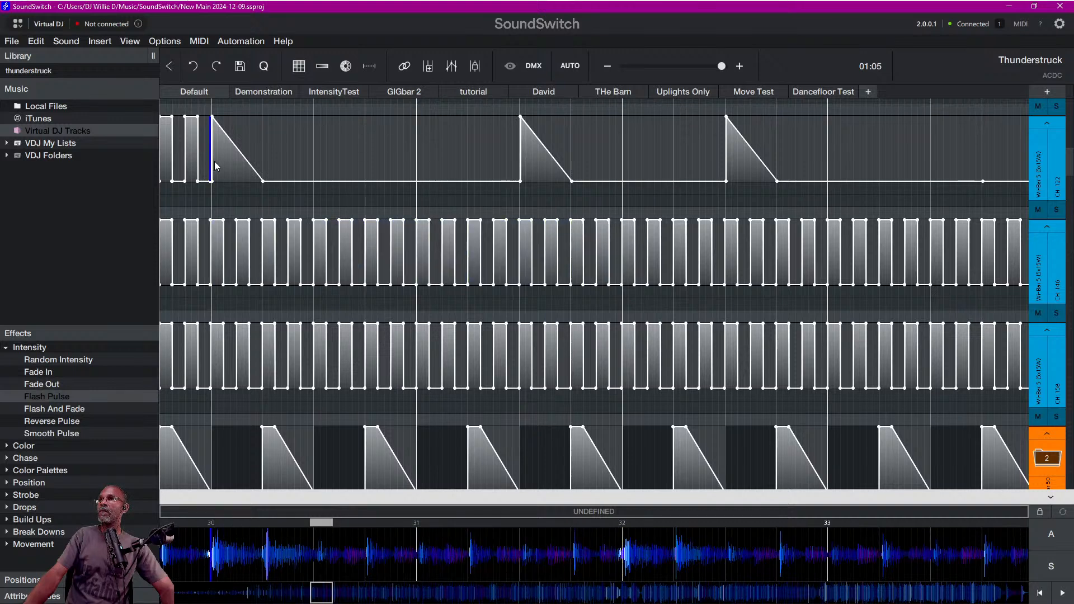
key(ctrl+v)
scroll(216, 185, up, 3)
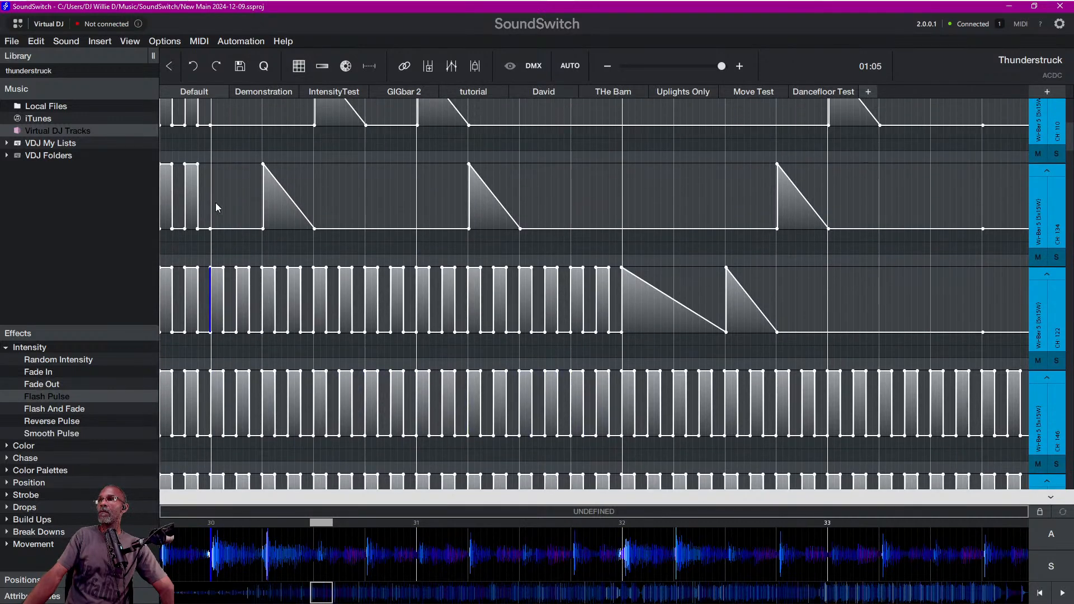
click(211, 203)
key(ctrl+v)
scroll(212, 206, up, 2)
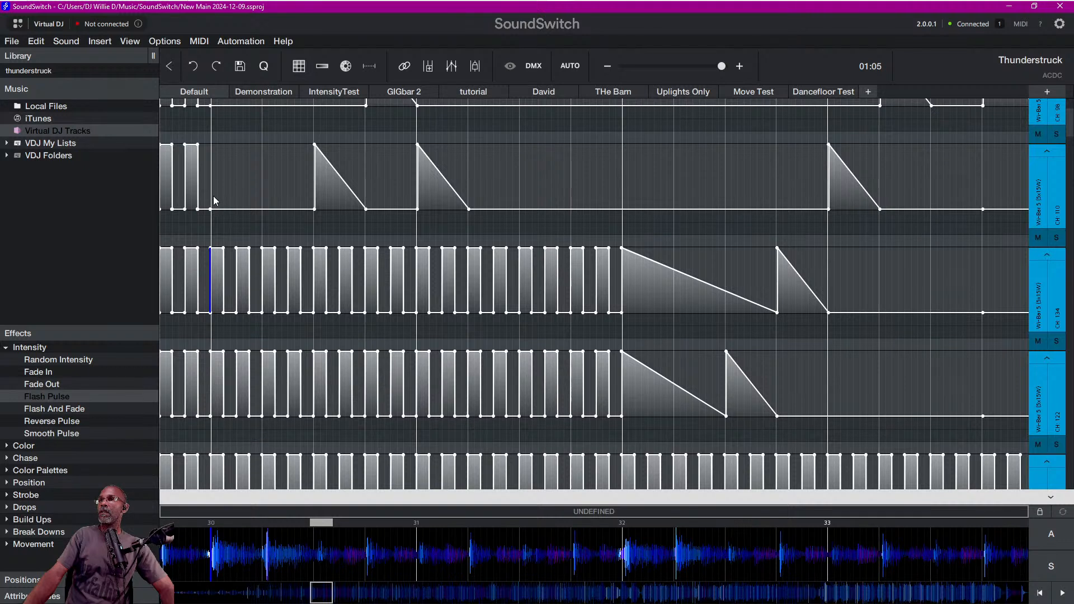
click(214, 197)
key(ctrl+v)
scroll(213, 197, up, 2)
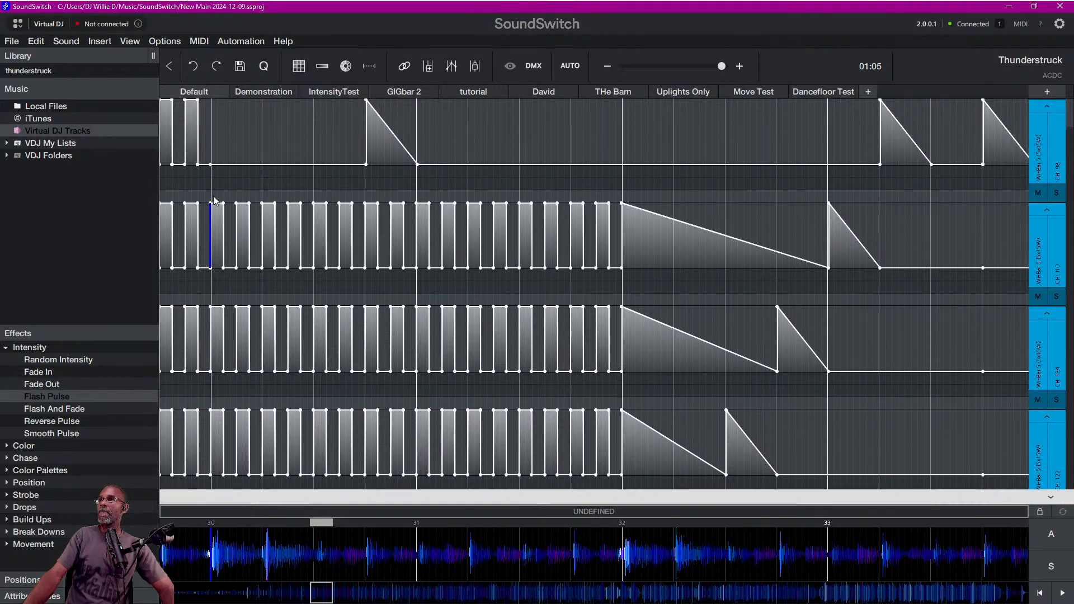
click(213, 143)
key(ctrl+v)
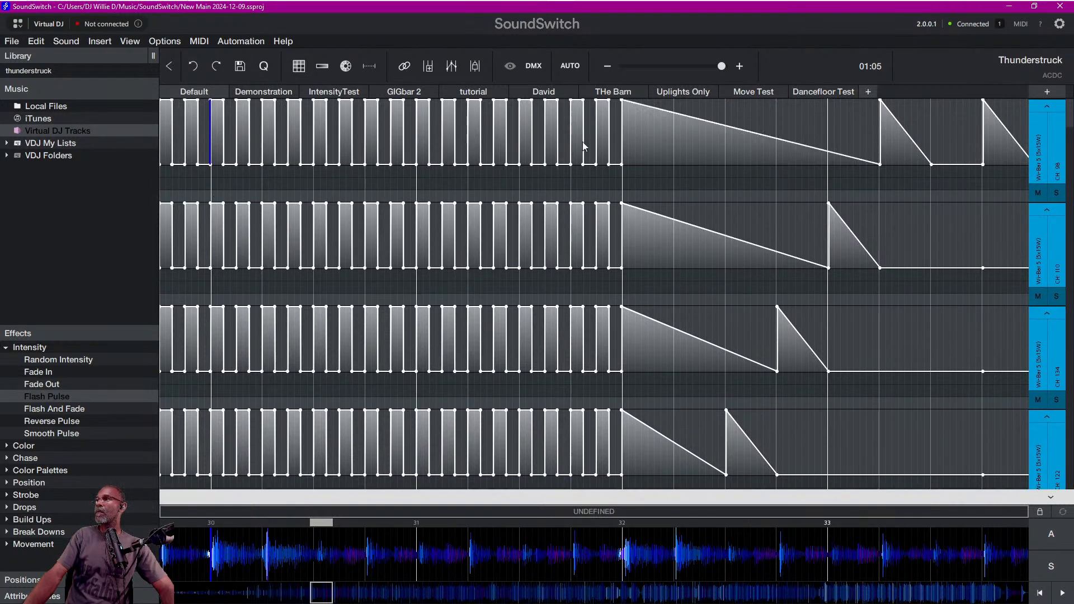
Paste the two-measure flash sequence at measure 32 on the CH 98, CH 110, CH 134 and CH 122 bar tracks.
click(623, 139)
key(ctrl+v)
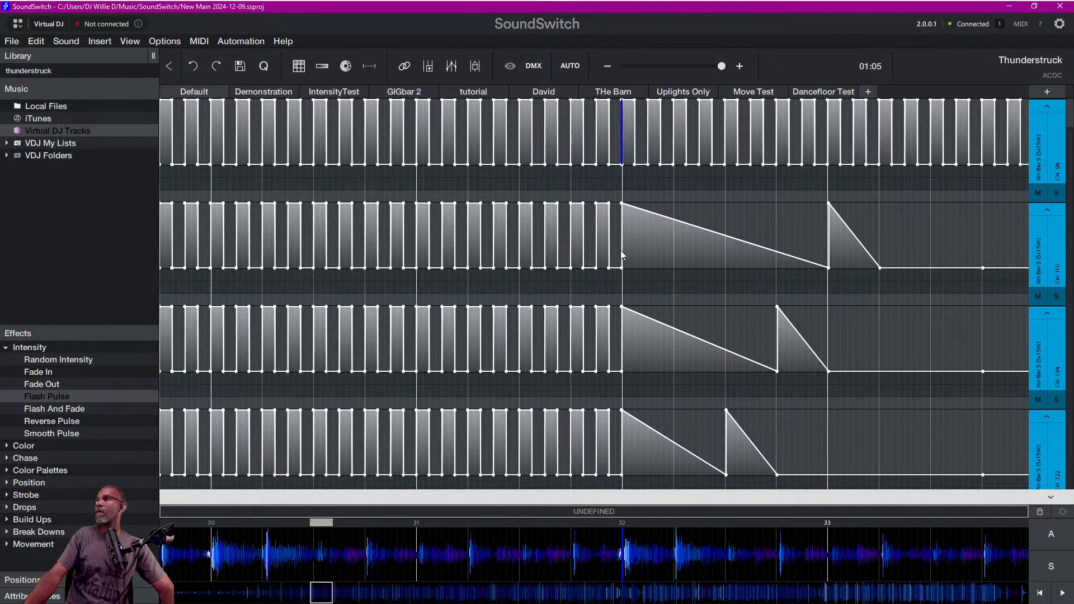
click(623, 250)
key(ctrl+v)
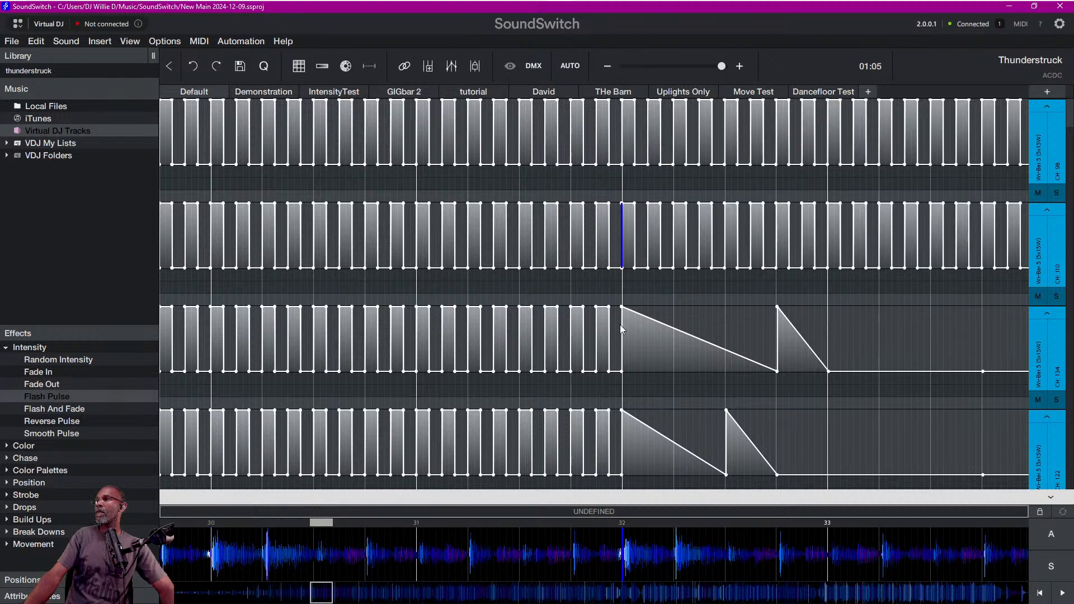
click(623, 338)
key(ctrl+v)
click(623, 437)
key(ctrl+v)
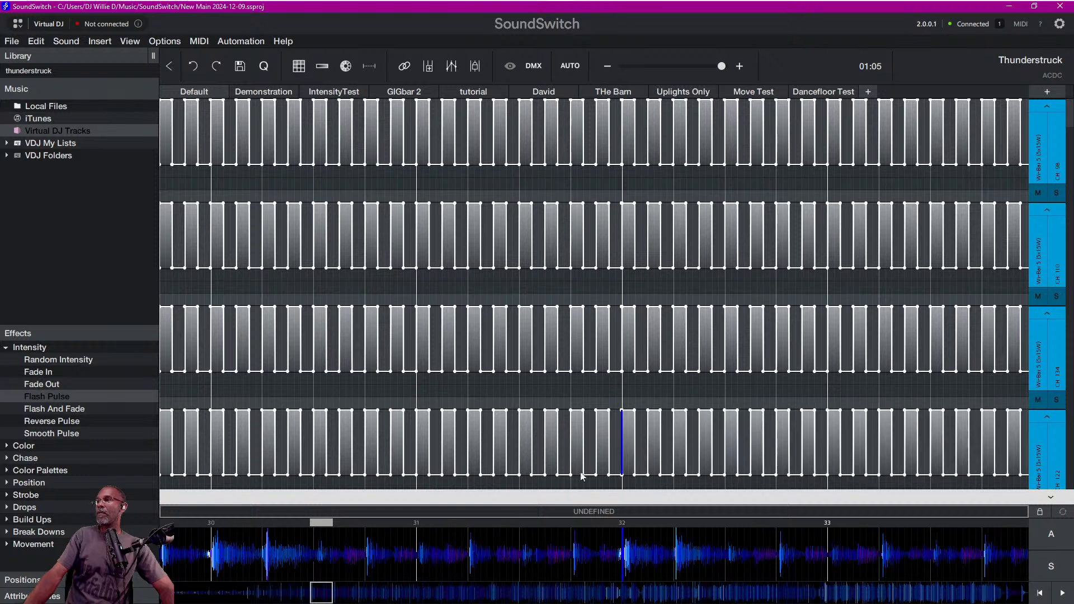
Paste the two-measure flash sequence at measure 34 on the CH 122 bar track.
drag(323, 598, 333, 598)
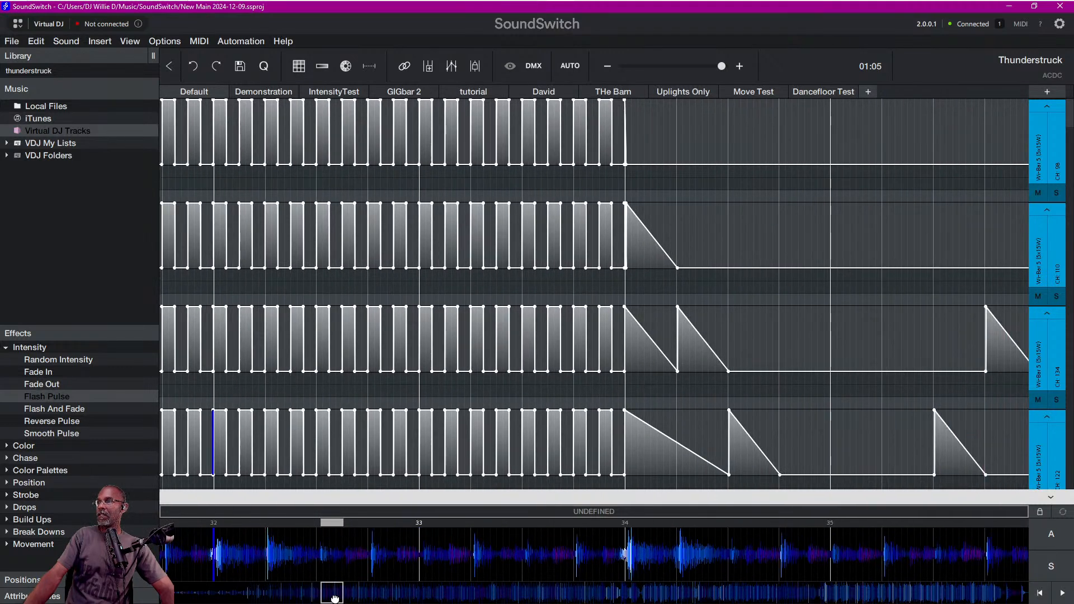
scroll(303, 399, down, 2)
scroll(303, 400, down, 4)
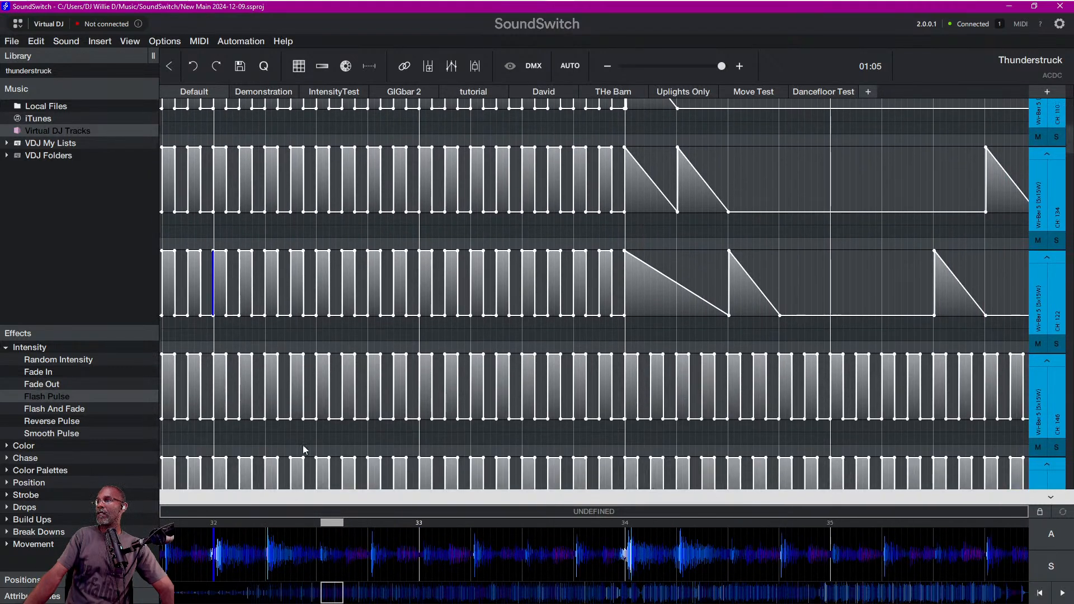
mouse_move(335, 592)
mouse_down()
mouse_move(351, 588)
mouse_move(342, 588)
mouse_up()
scroll(354, 556, down, 2)
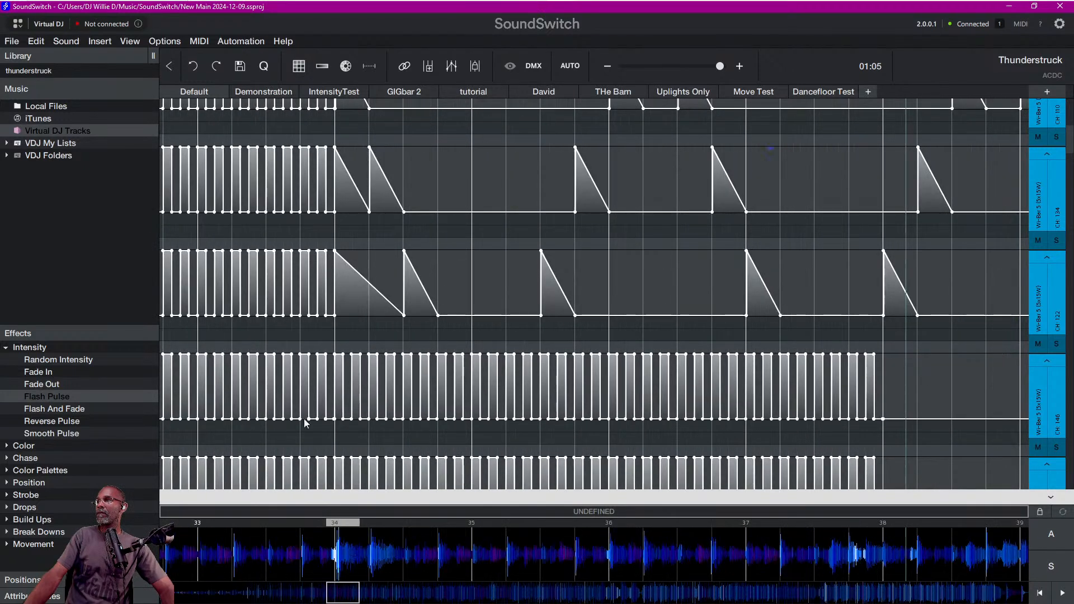
click(336, 290)
key(ctrl+v)
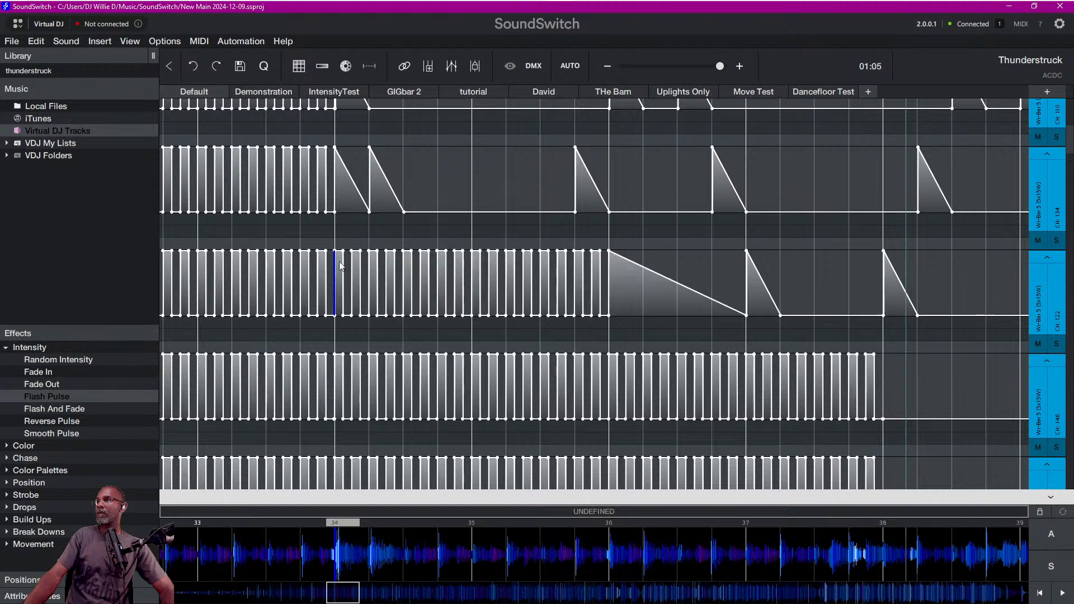
Paste the two-measure flash sequence at measure 34 on the CH 134, CH 110 and CH 98 bar tracks.
click(337, 187)
key(ctrl+v)
scroll(346, 241, up, 1)
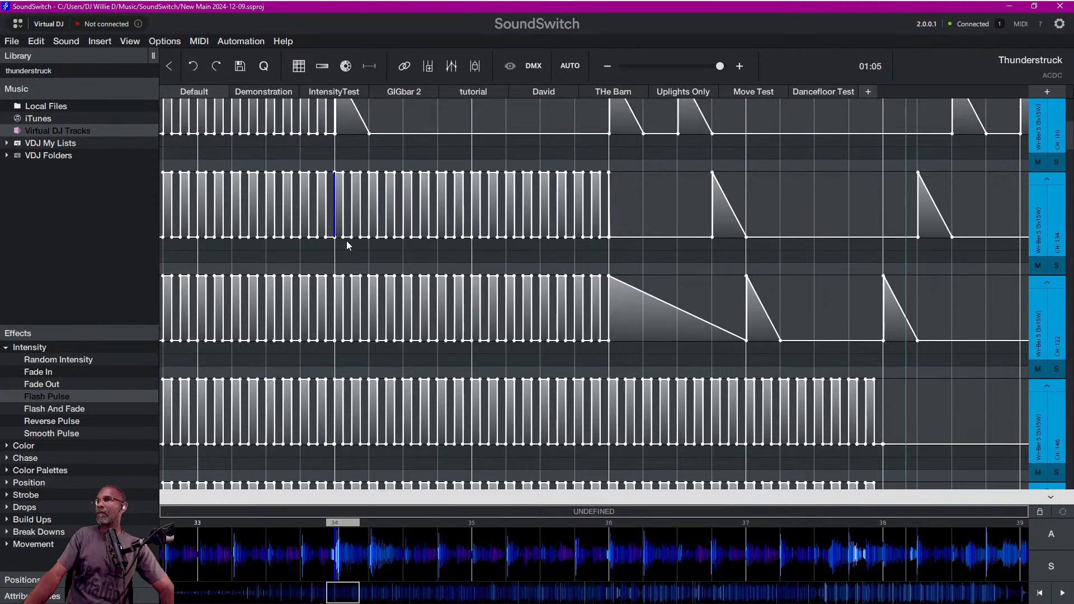
click(339, 156)
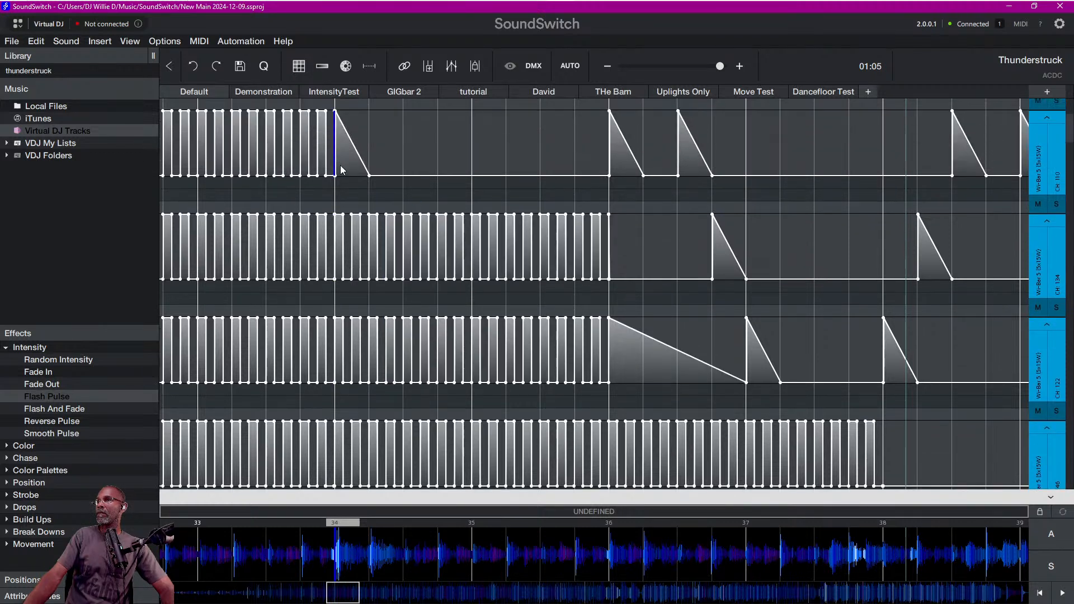
key(ctrl+v)
scroll(338, 158, up, 1)
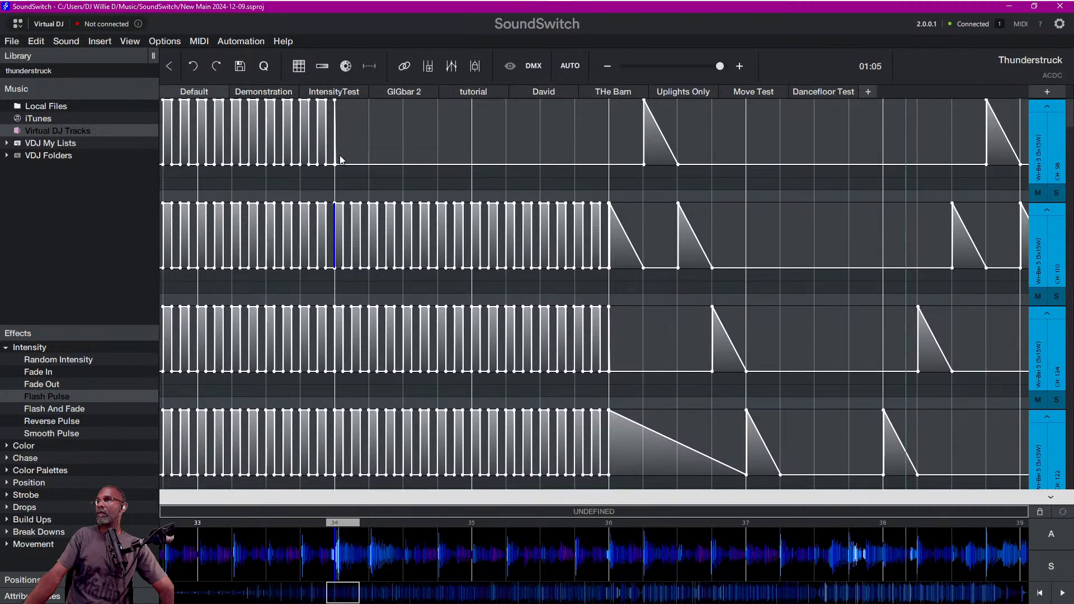
click(337, 155)
key(ctrl+v)
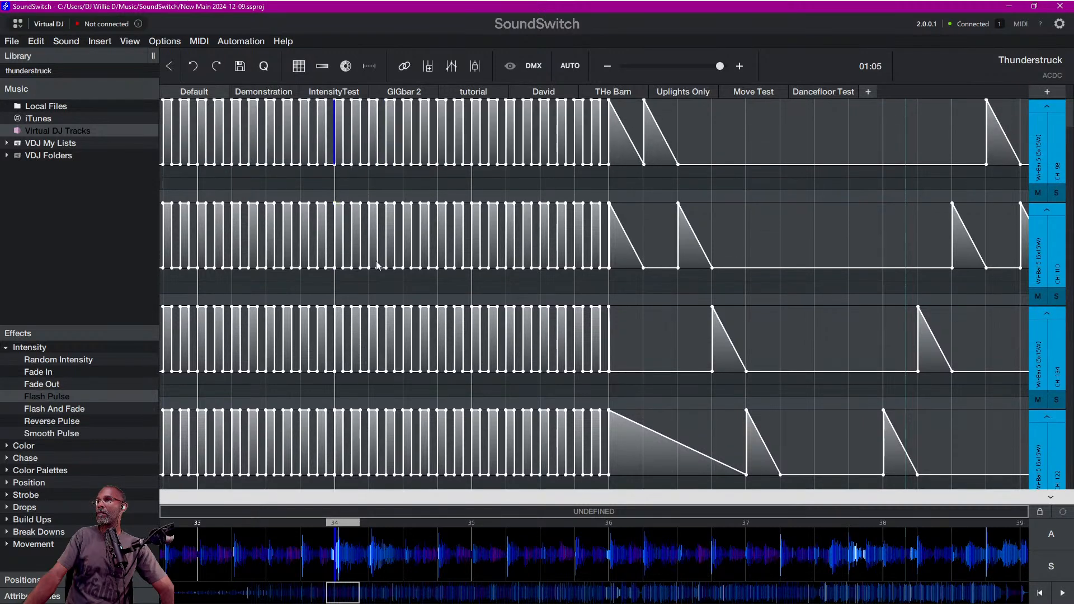
Paste the two-measure flash sequence at measure 36 on the CH 122, CH 134, CH 110 and CH 98 bar tracks.
scroll(578, 364, down, 1)
scroll(578, 366, down, 4)
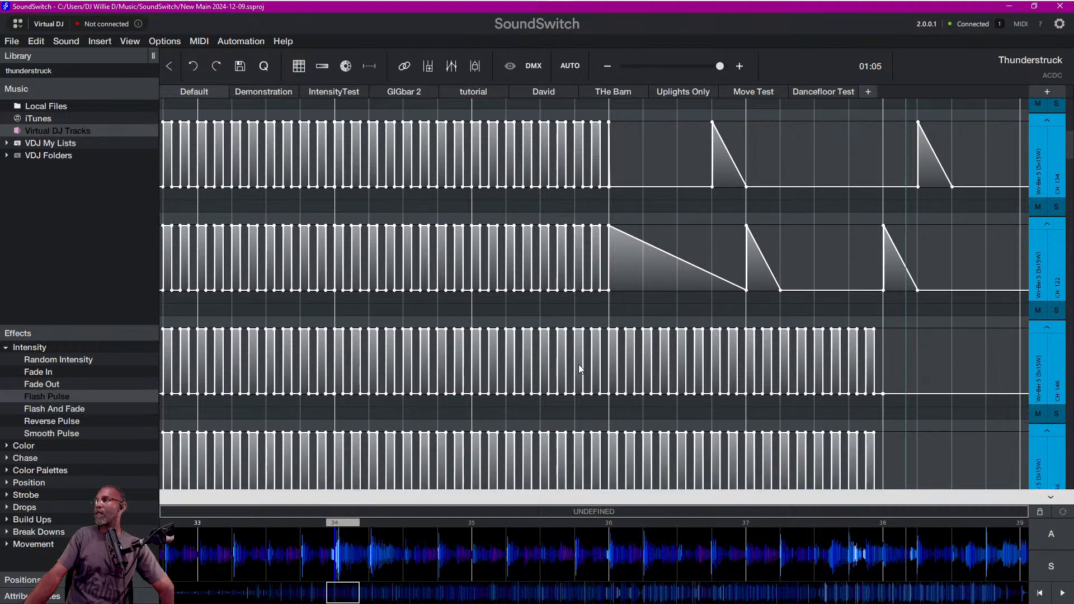
scroll(578, 368, down, 1)
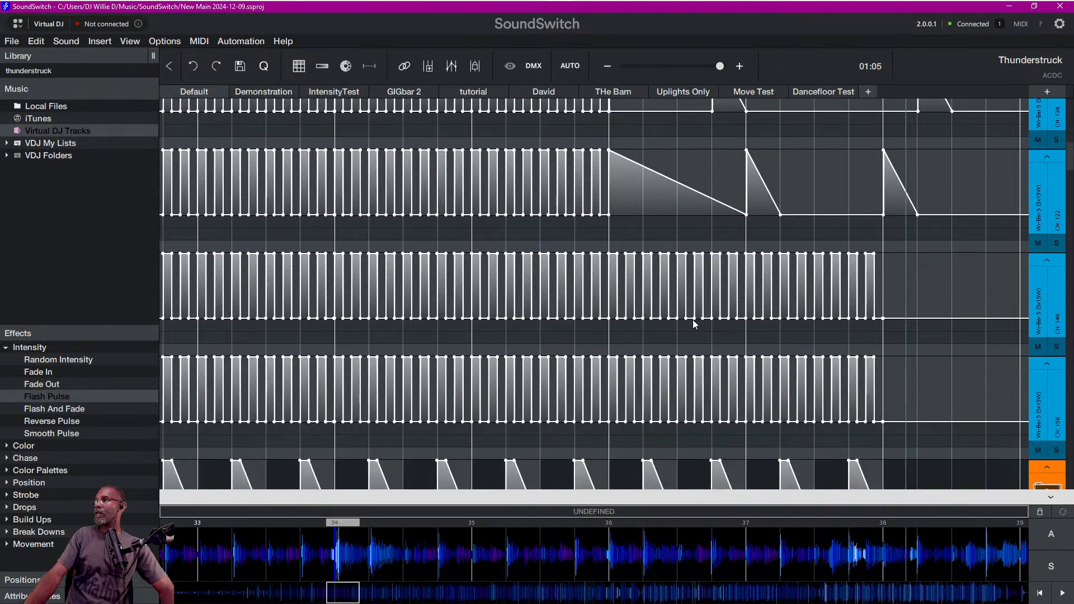
click(613, 191)
key(ctrl+v)
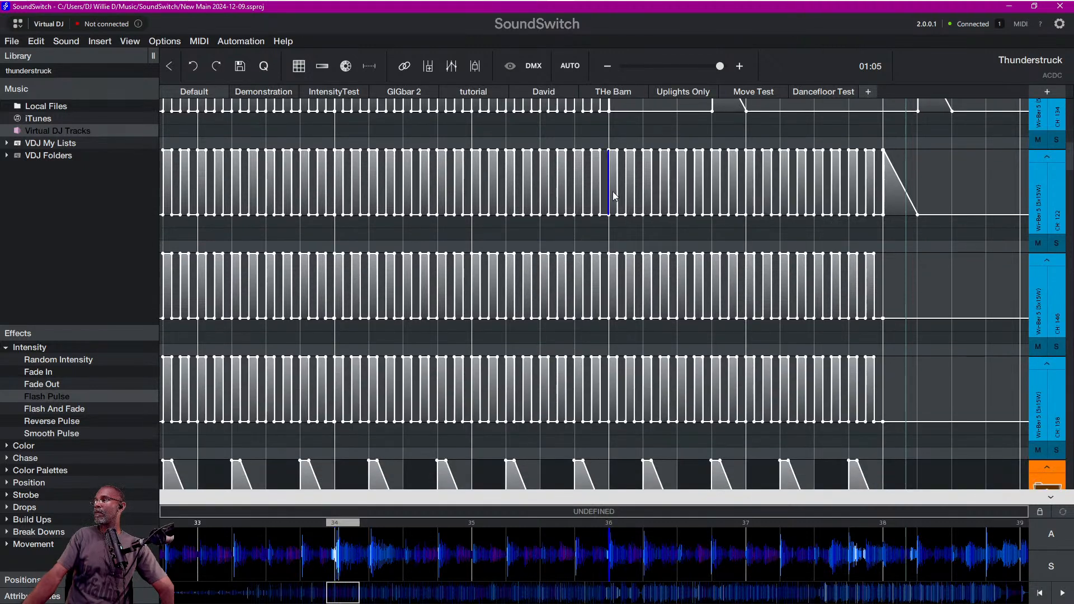
scroll(704, 304, up, 2)
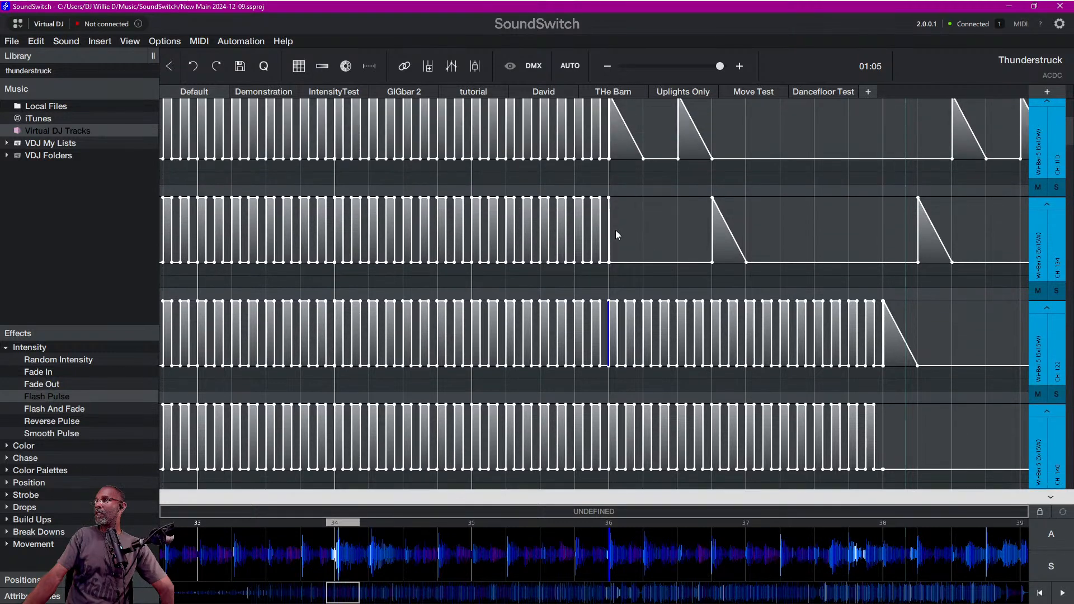
click(613, 237)
key(ctrl+v)
scroll(616, 246, up, 1)
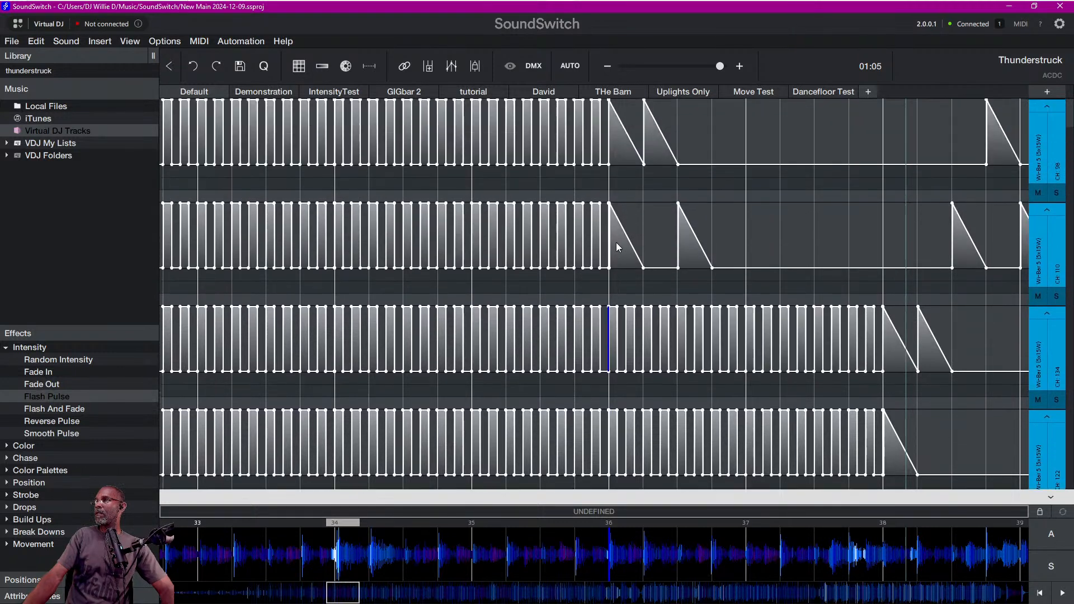
key(ctrl+v)
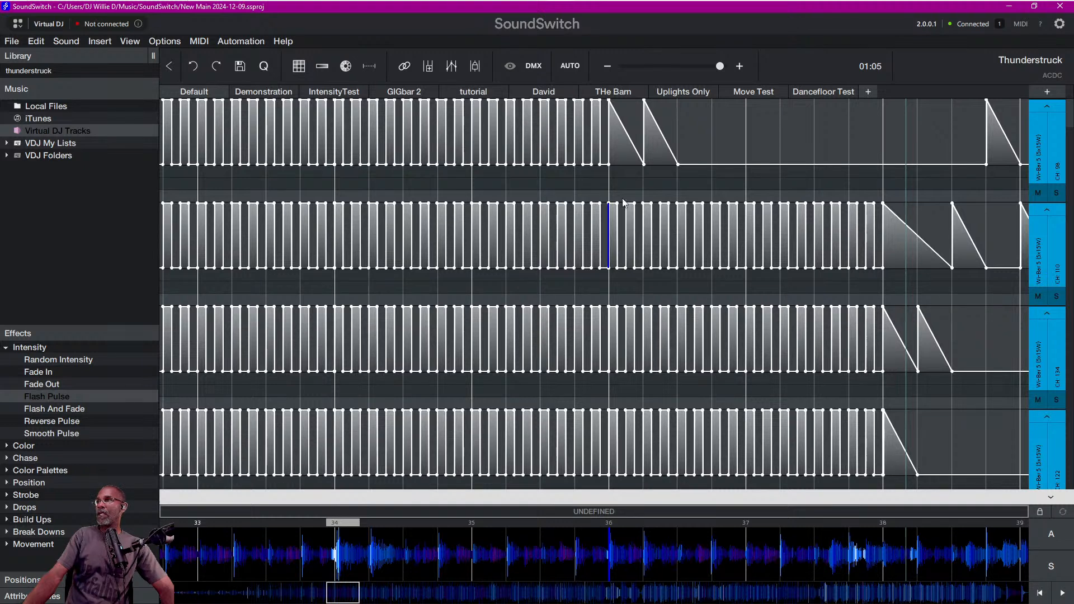
click(609, 142)
key(ctrl+v)
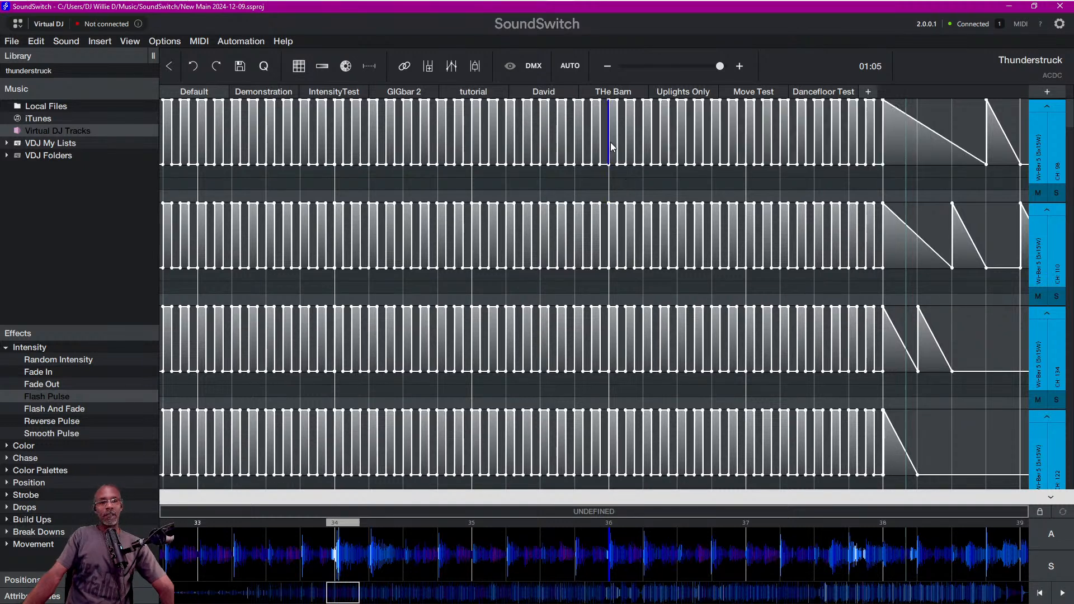
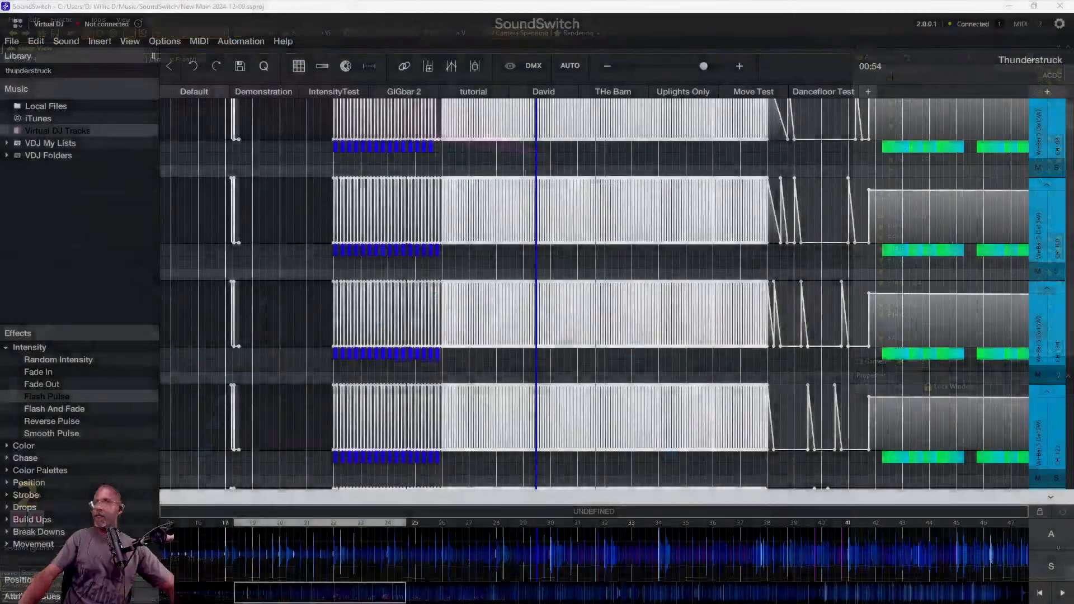
Review the programming on the bar, par and uplight tracks between measures 18 and 42.
scroll(558, 372, down, 5)
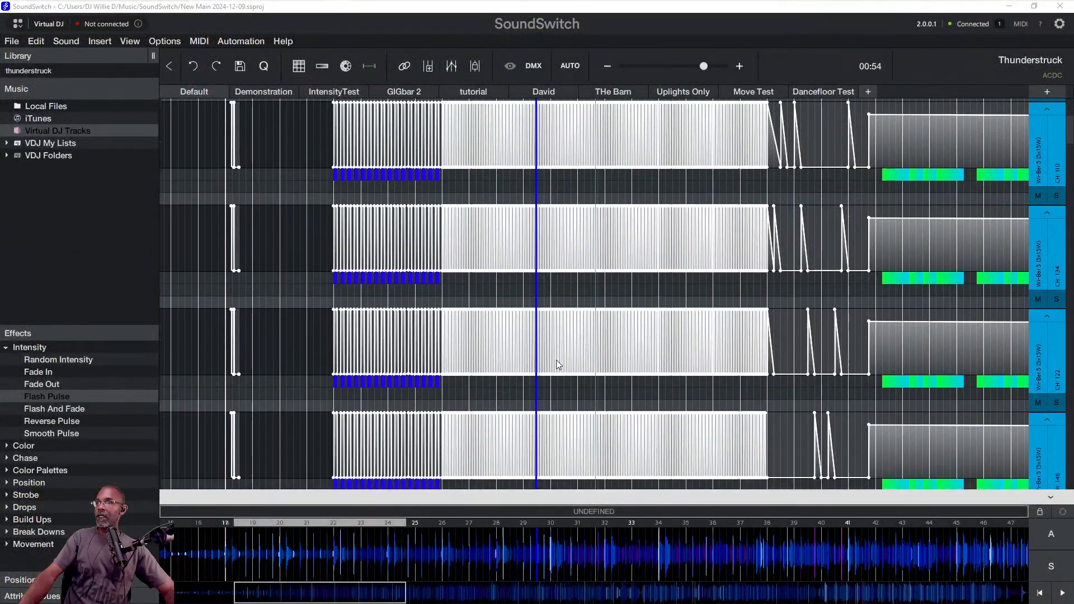
scroll(557, 364, down, 5)
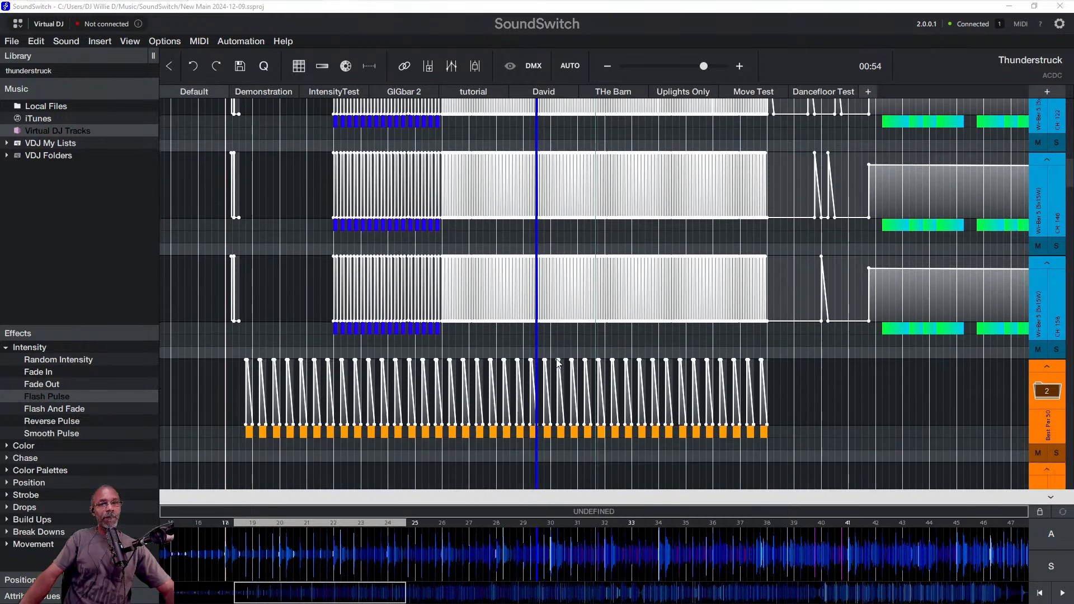
scroll(556, 364, down, 4)
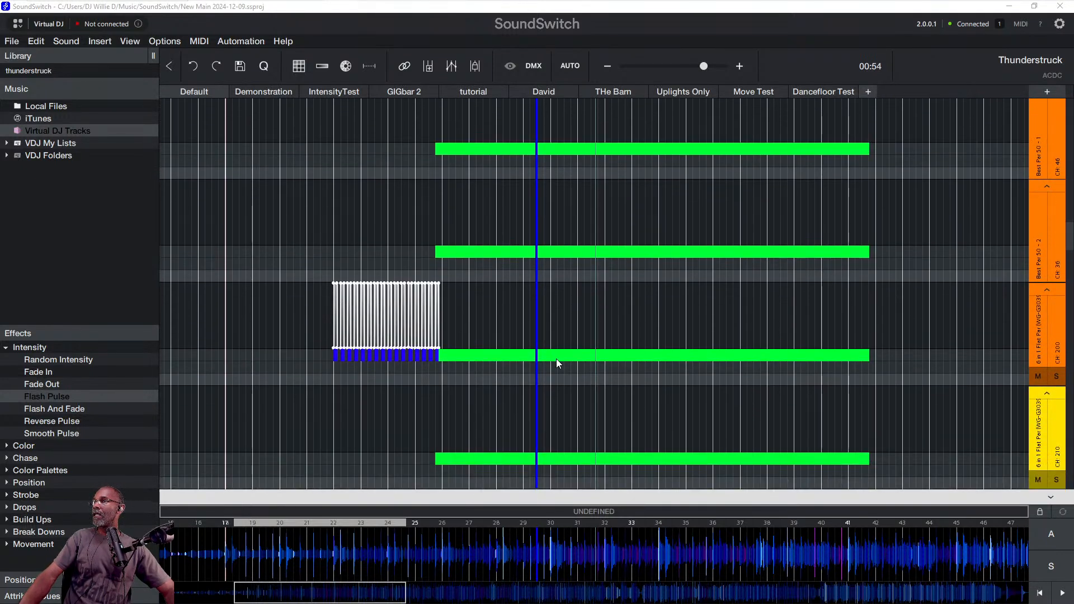
scroll(557, 361, up, 2)
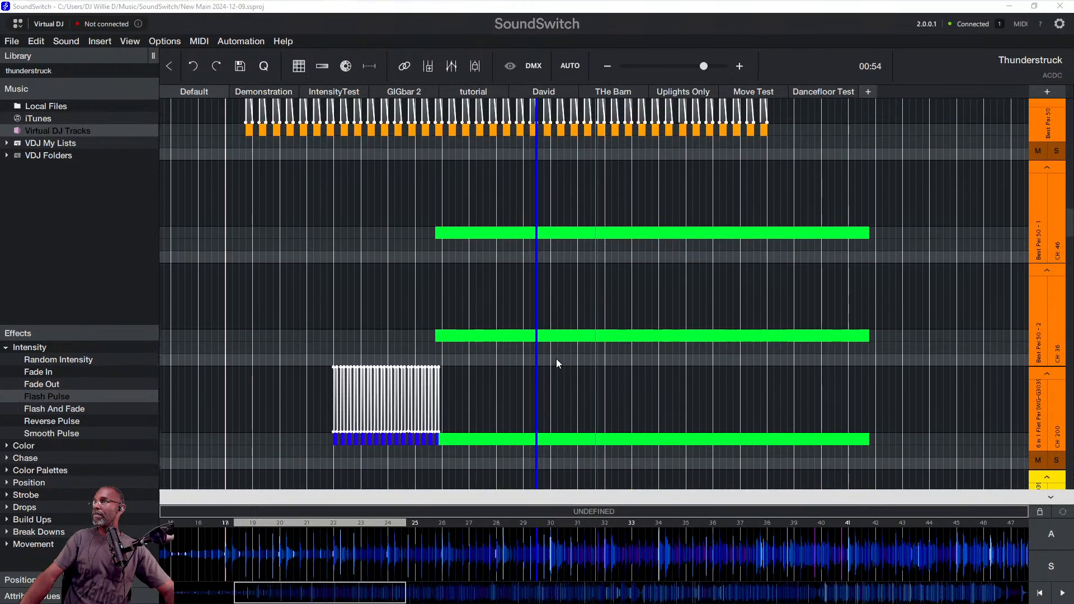
scroll(556, 362, up, 1)
scroll(556, 364, down, 1)
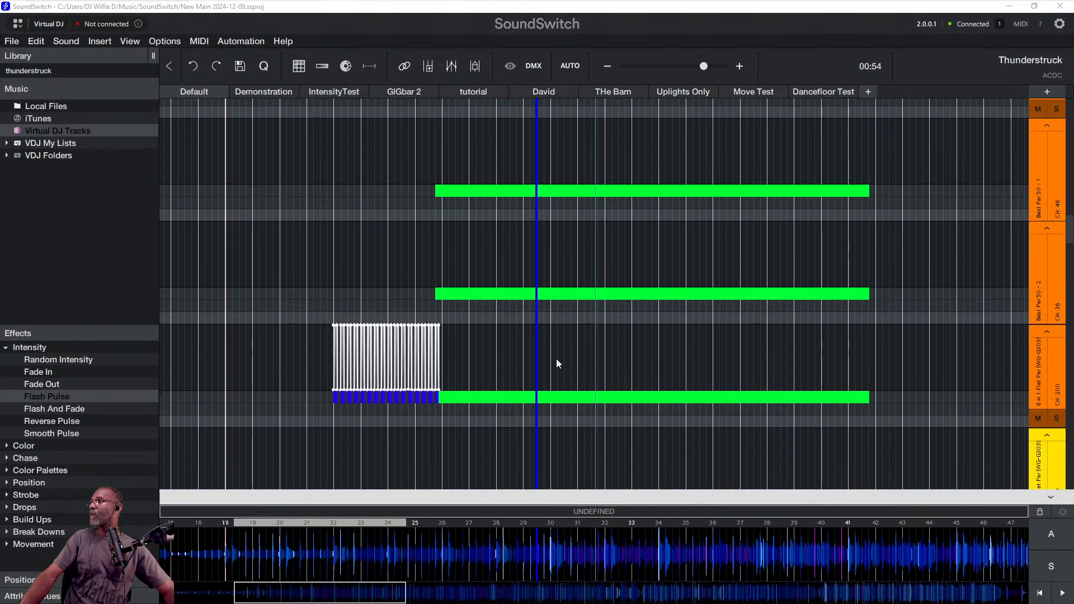
scroll(557, 364, up, 1)
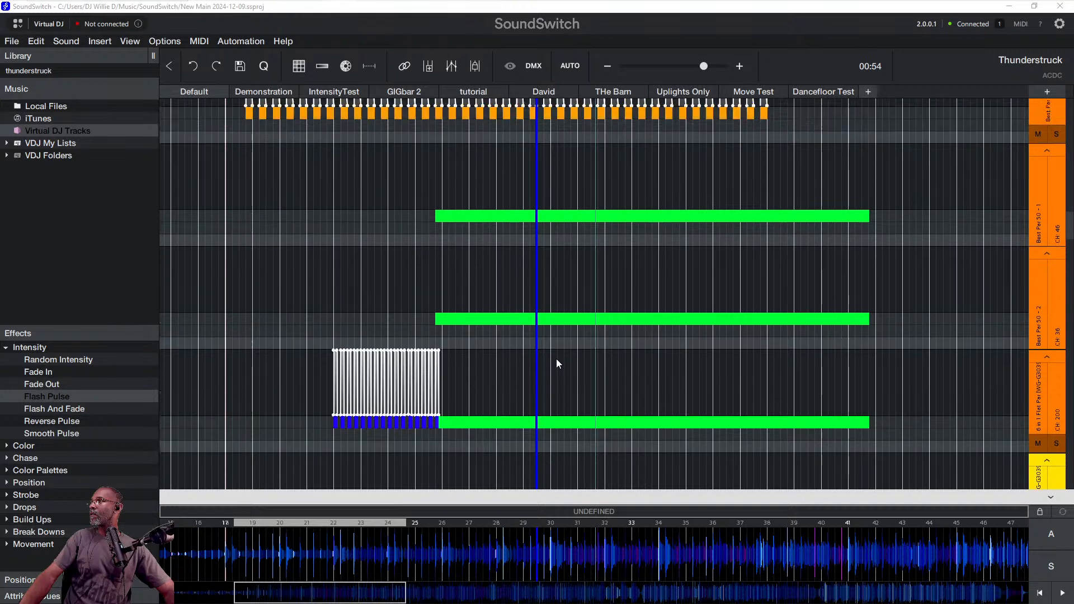
scroll(556, 363, down, 2)
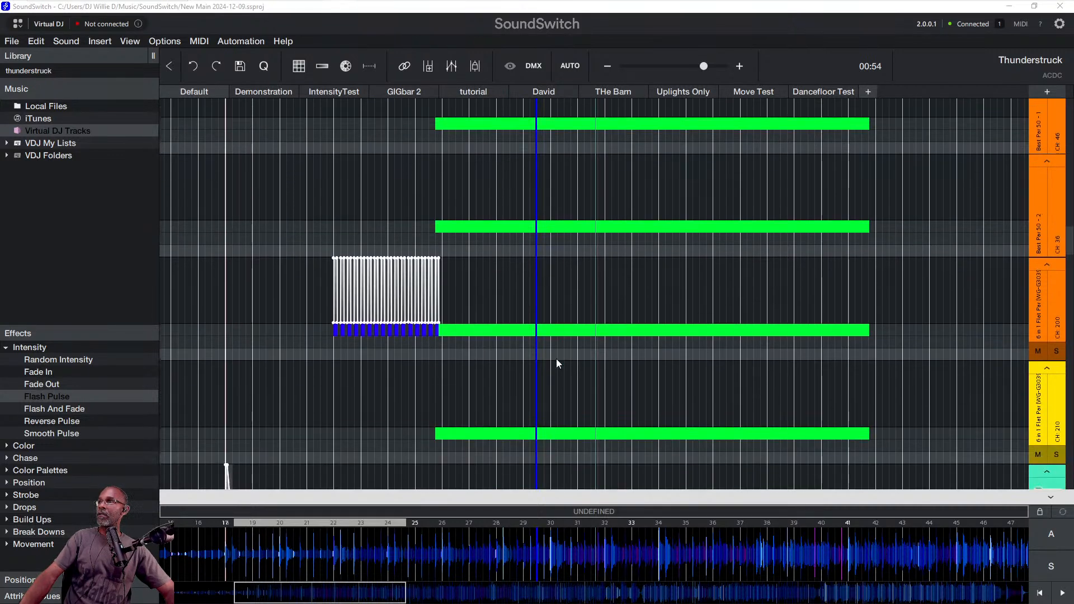
scroll(557, 360, down, 4)
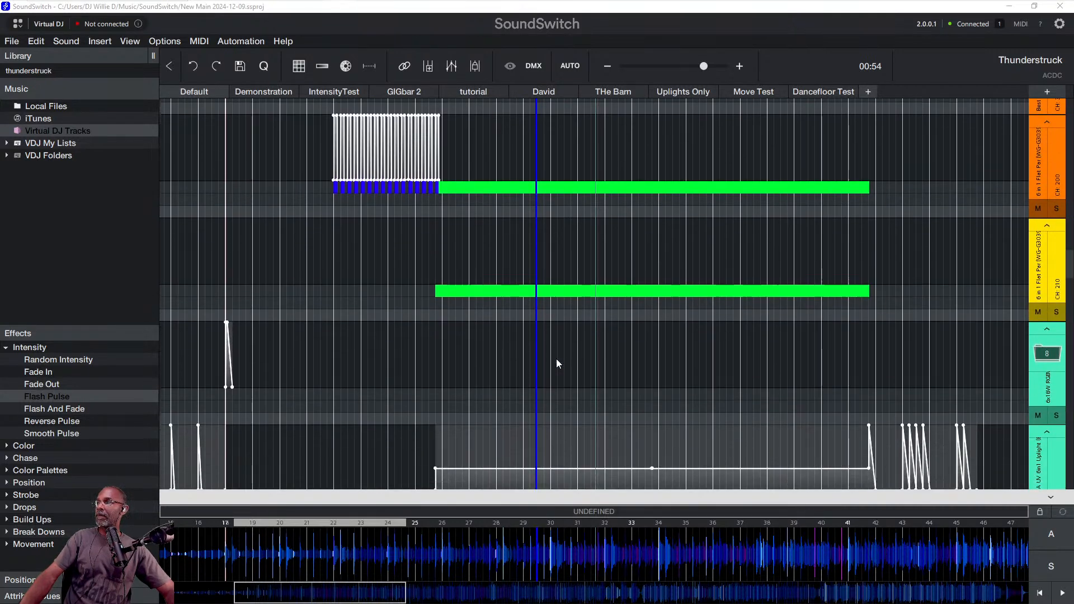
scroll(556, 363, down, 4)
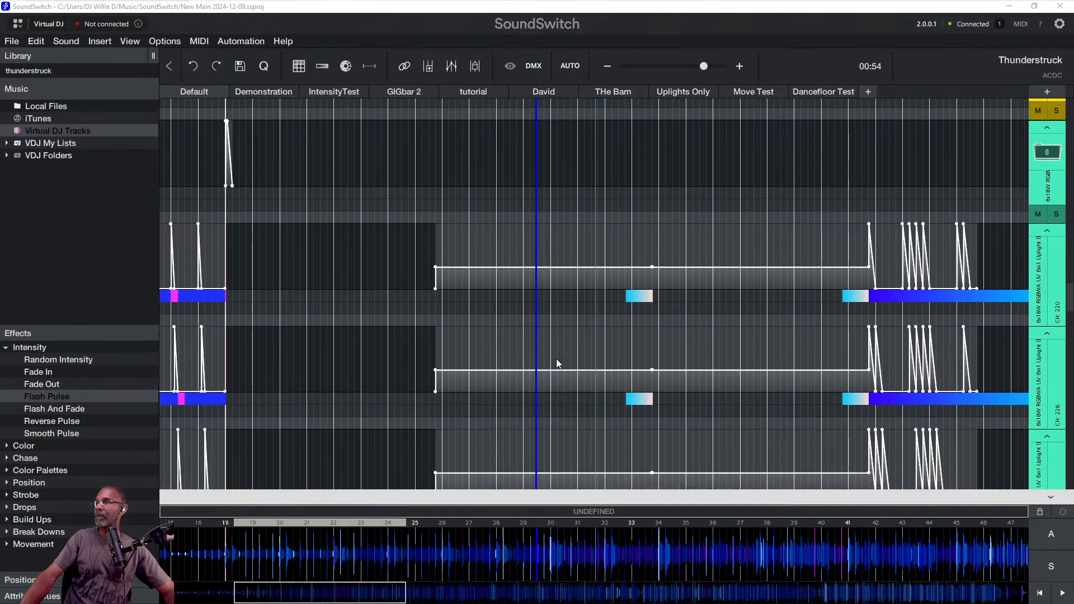
scroll(556, 364, up, 1)
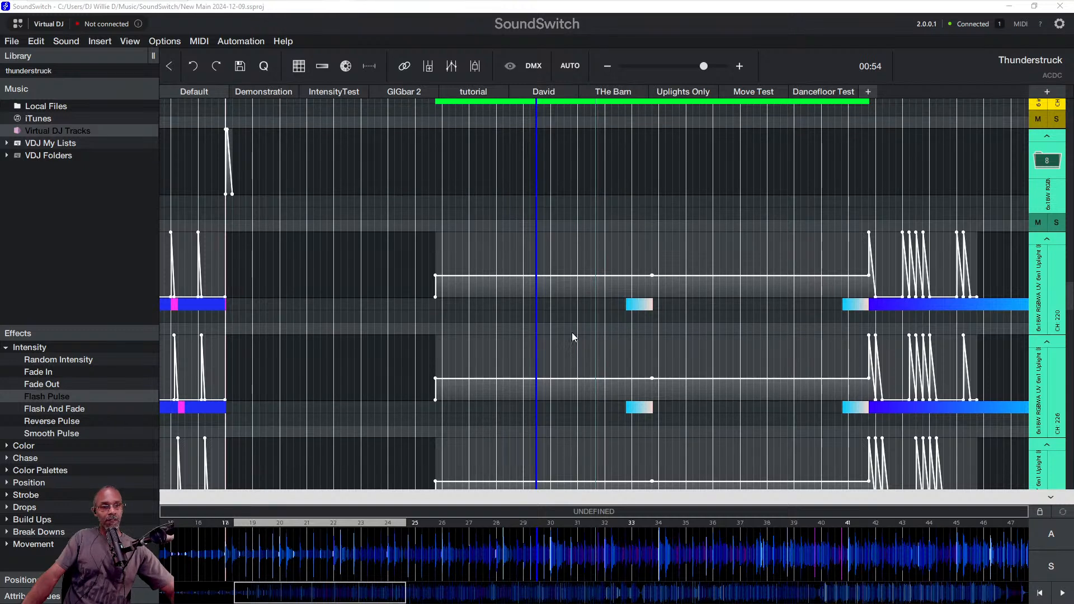
scroll(572, 336, down, 3)
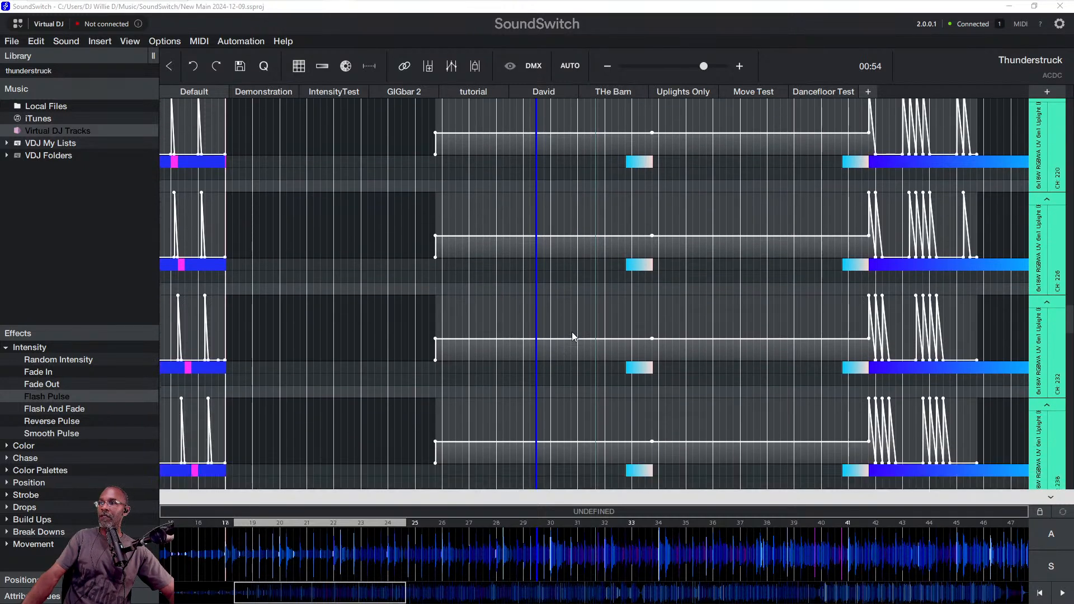
scroll(572, 335, down, 5)
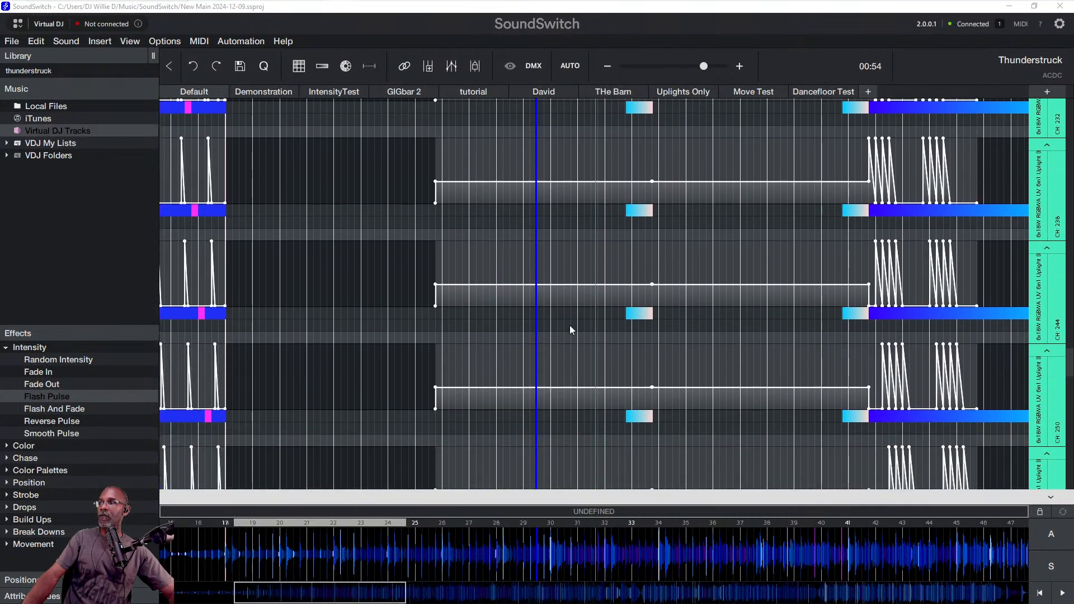
scroll(569, 324, up, 7)
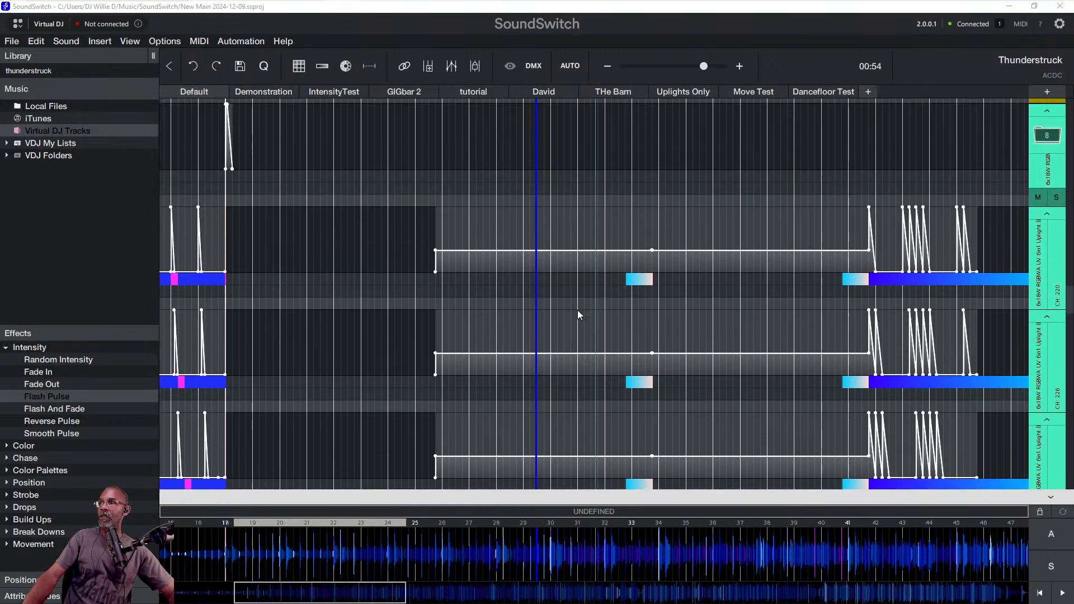
scroll(577, 315, up, 2)
Place the playhead at measure 30 and play the song briefly from there.
drag(530, 218, 580, 228)
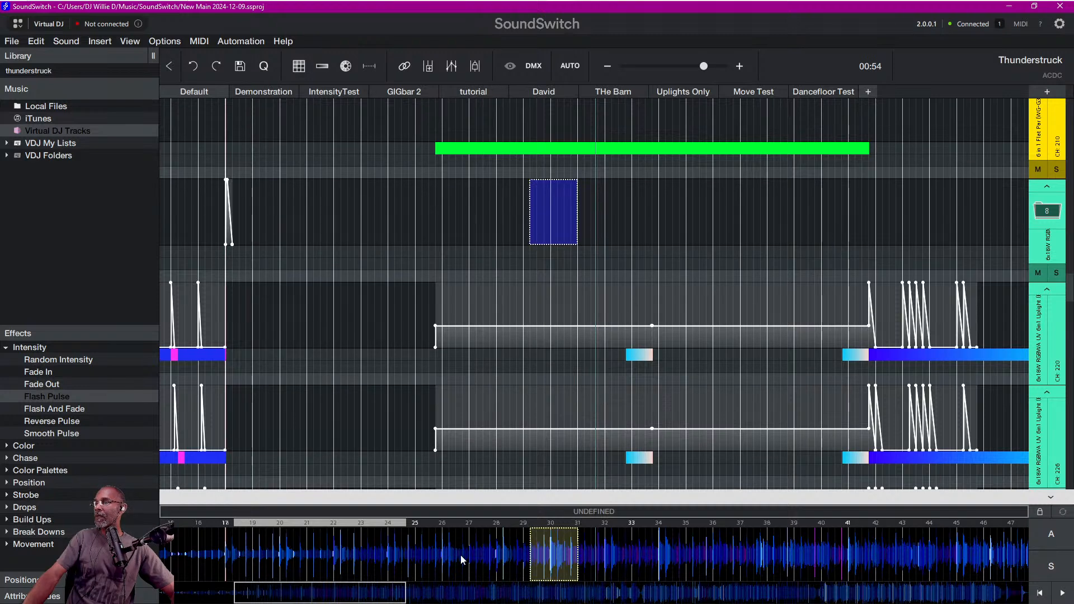
click(551, 551)
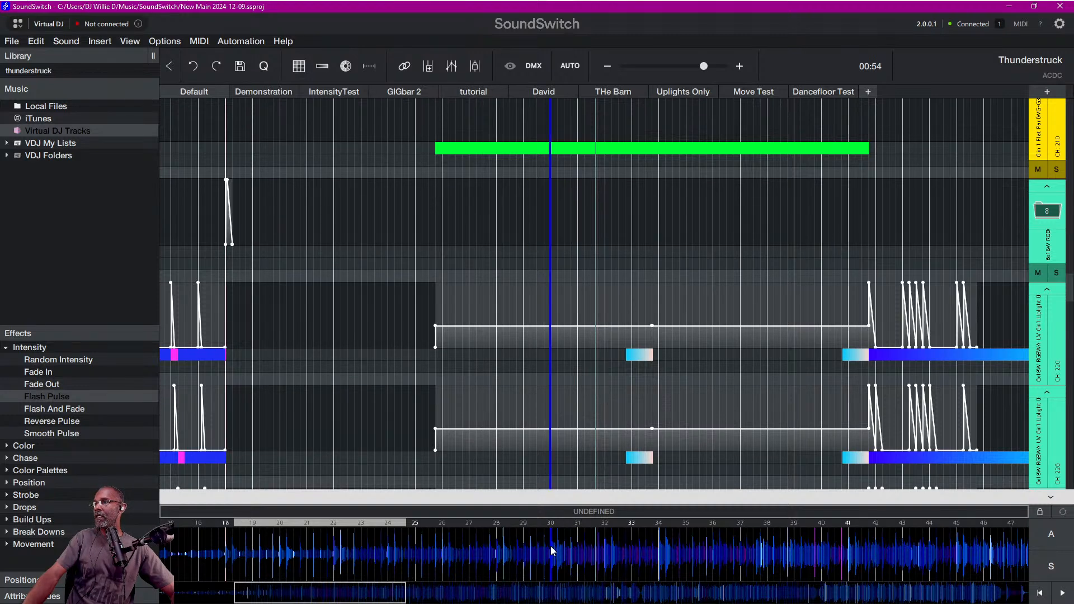
key(space)
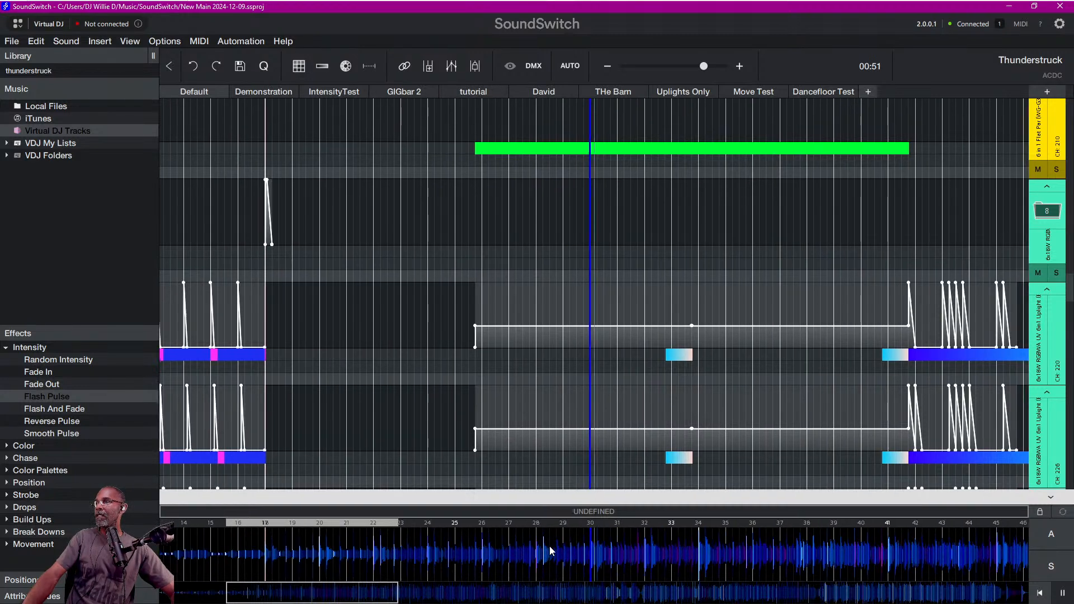
key(space)
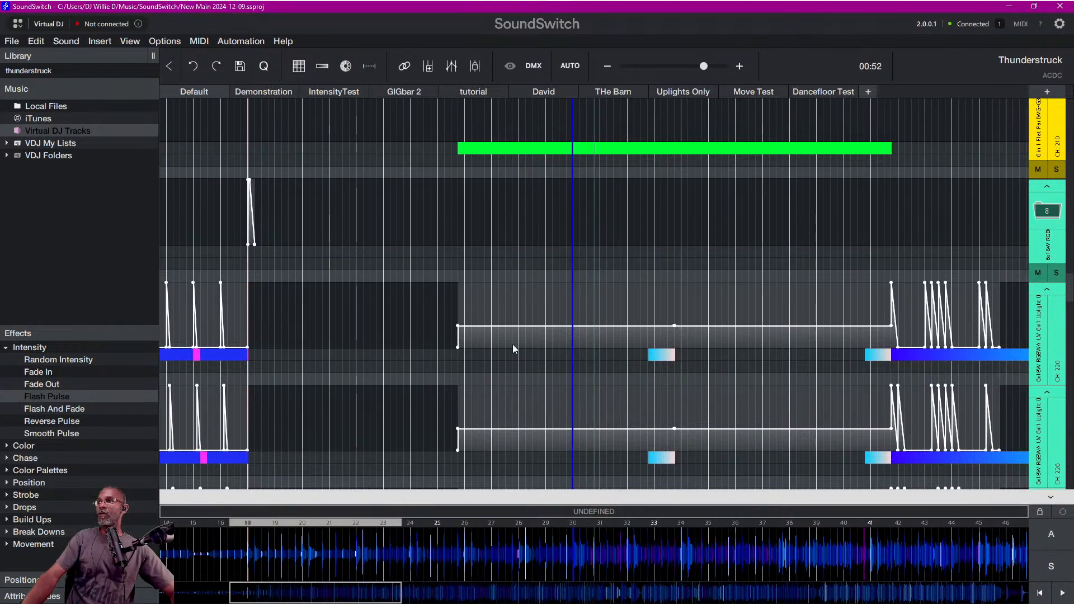
Apply a Flash Pulse at 100% with 1/2 beat length to the first three beats of measure 30 on the CH 220 uplight track.
scroll(367, 348, down, 3)
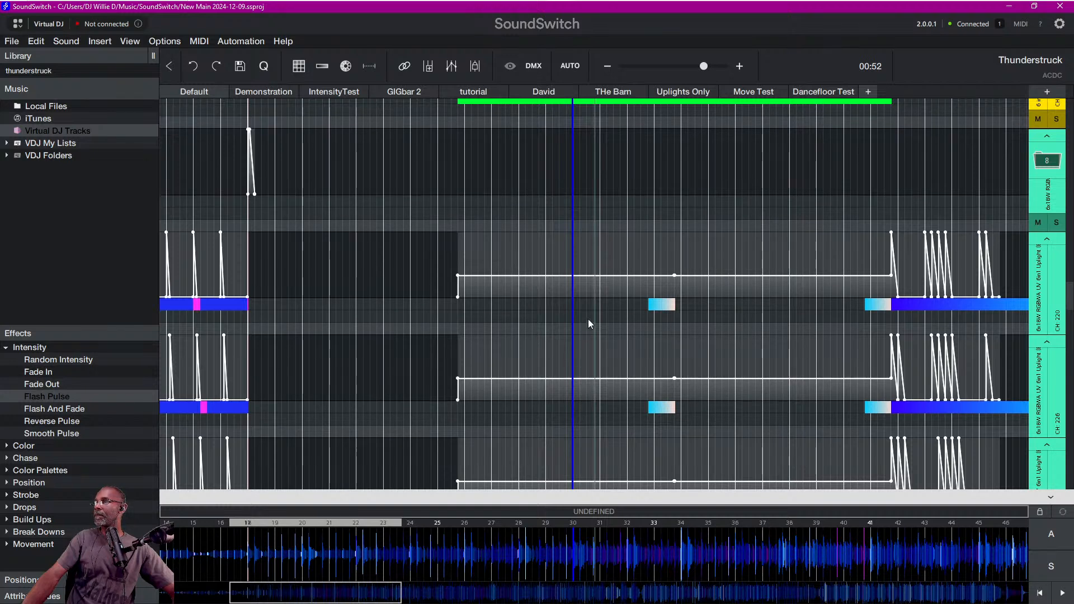
scroll(574, 536, up, 3)
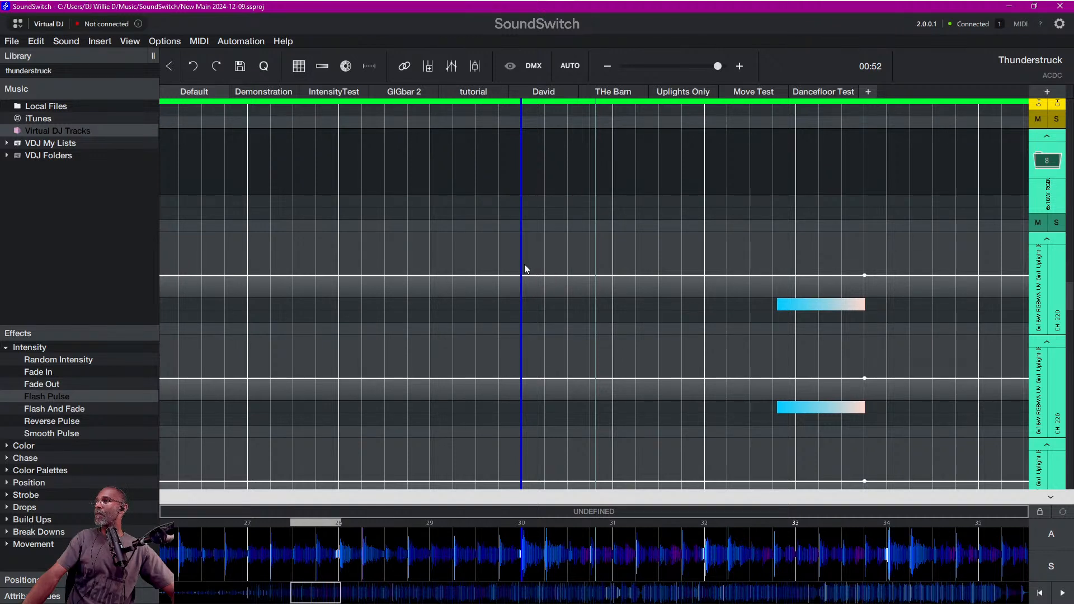
drag(523, 275, 565, 277)
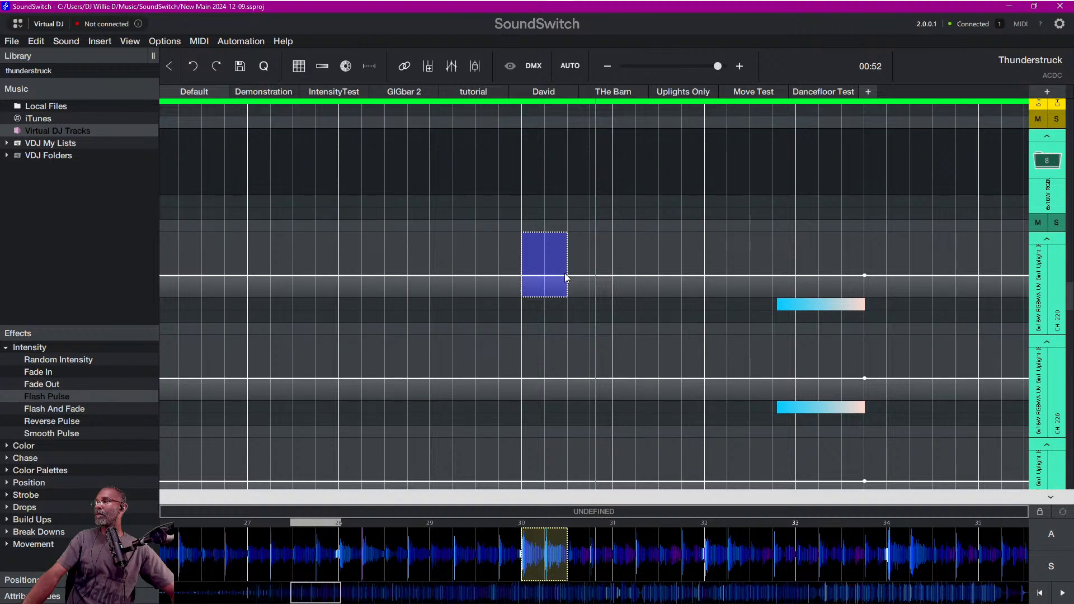
drag(566, 276, 581, 270)
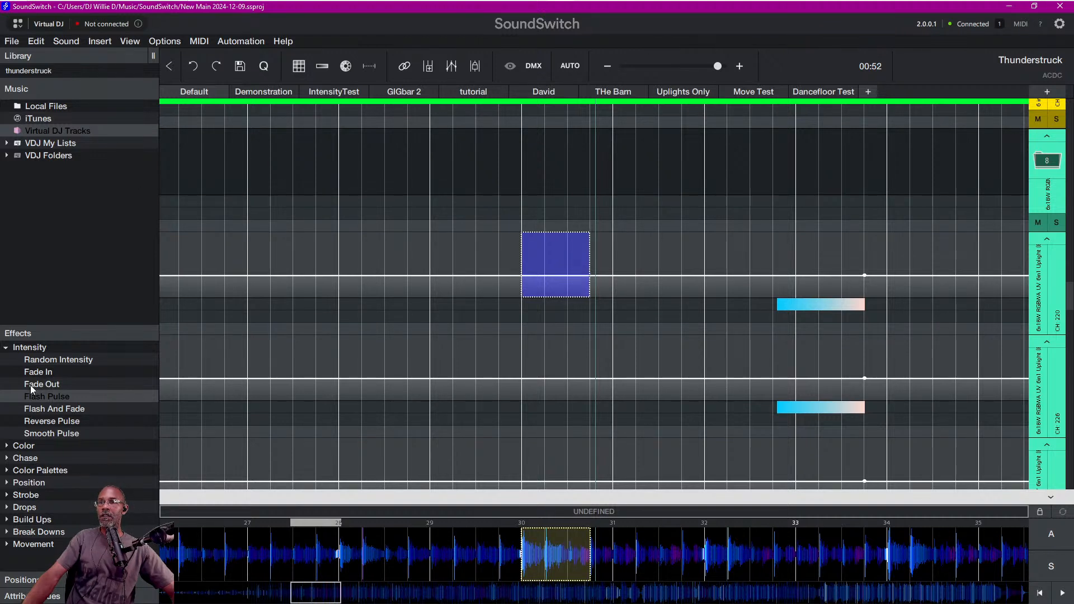
drag(39, 398, 528, 258)
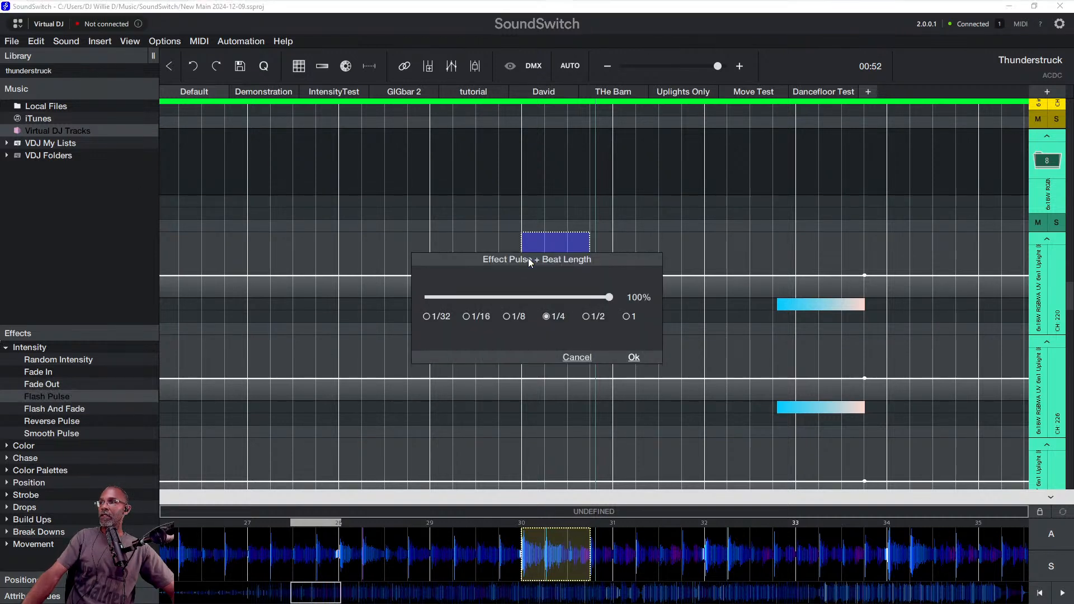
click(585, 316)
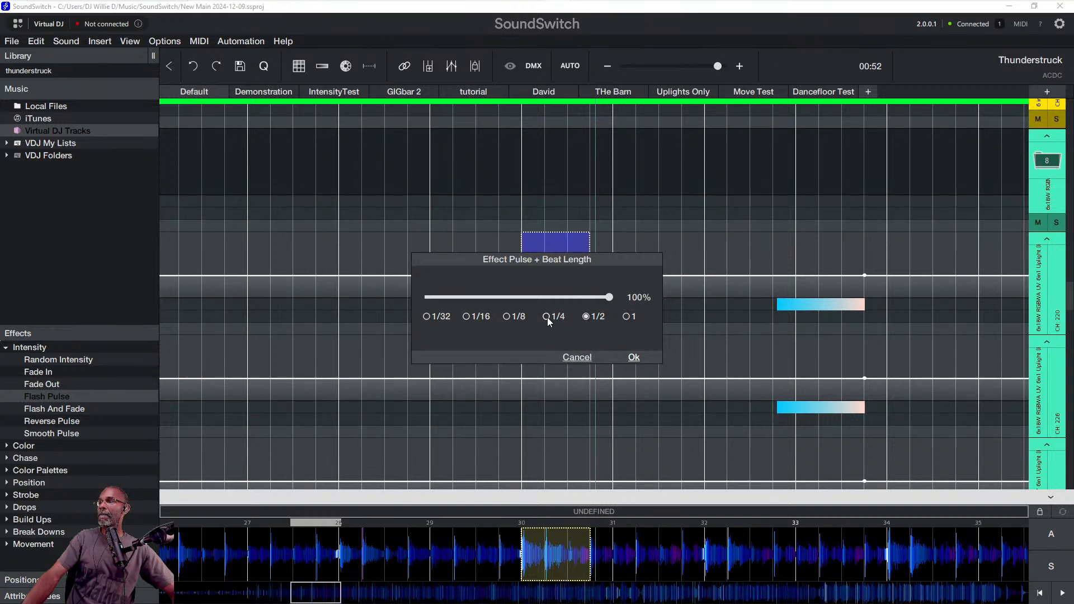
click(633, 358)
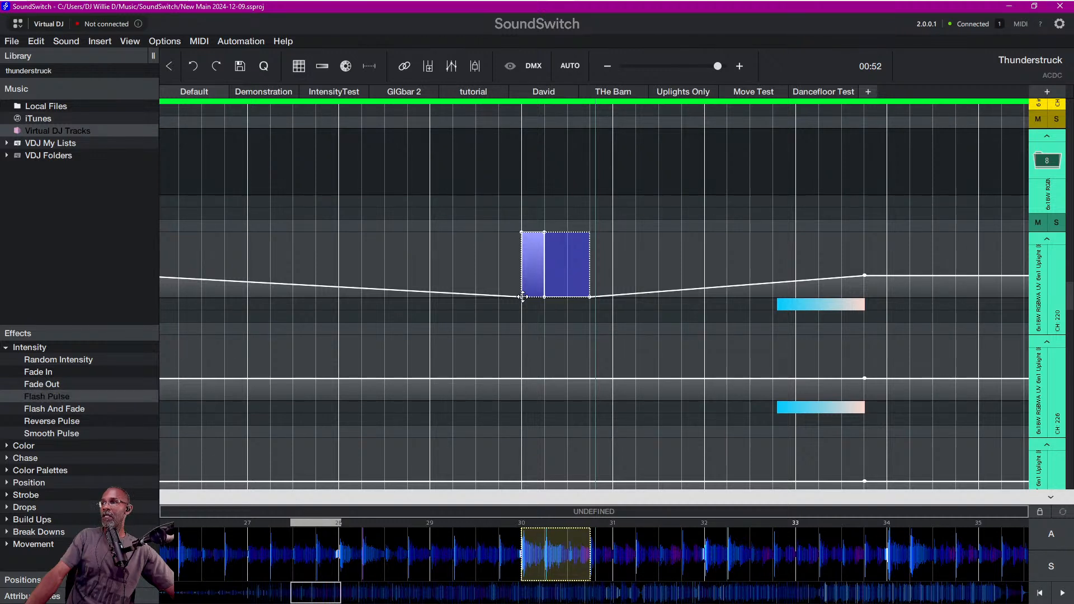
Raise the pulse's low points on CH 220 to the surrounding intensity level, and copy its first beat.
mouse_move(522, 296)
mouse_down()
mouse_move(522, 233)
mouse_move(523, 277)
mouse_up()
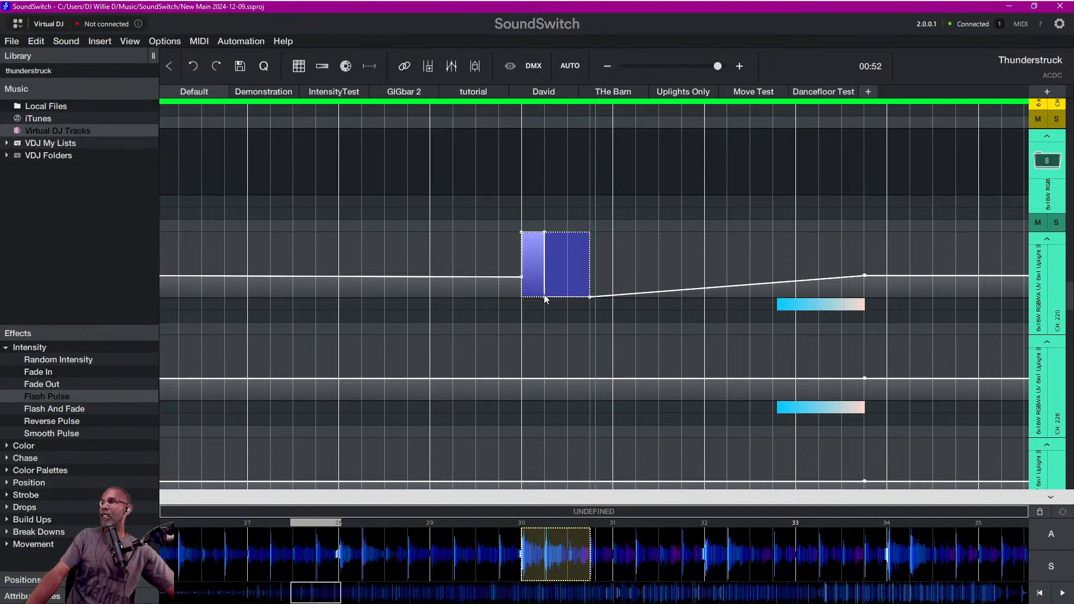
mouse_move(544, 295)
mouse_down()
mouse_move(548, 278)
mouse_move(543, 302)
mouse_move(590, 291)
mouse_move(545, 278)
mouse_up()
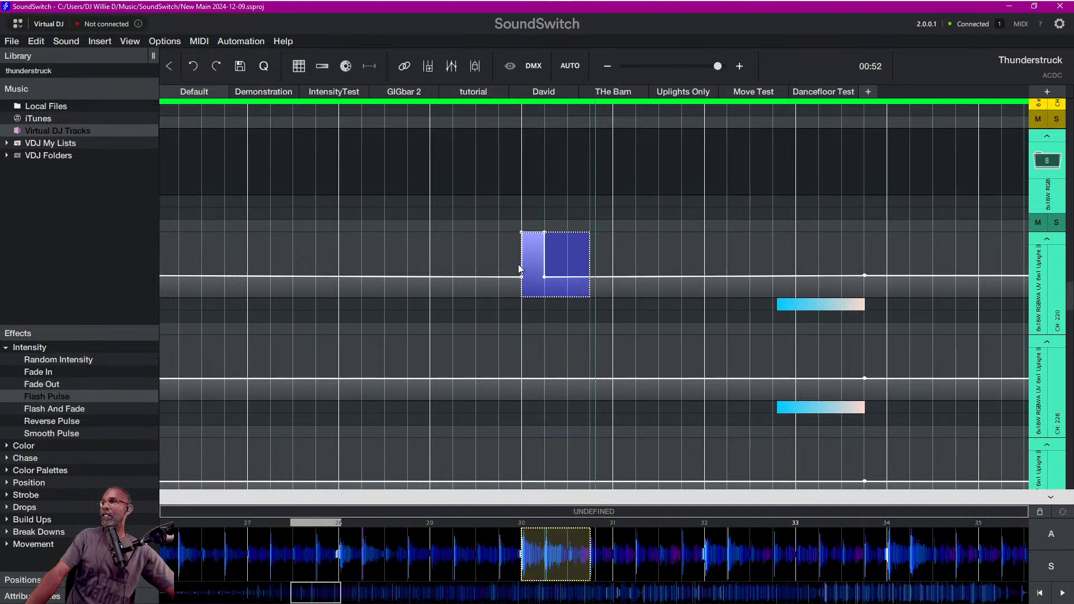
drag(525, 264, 538, 271)
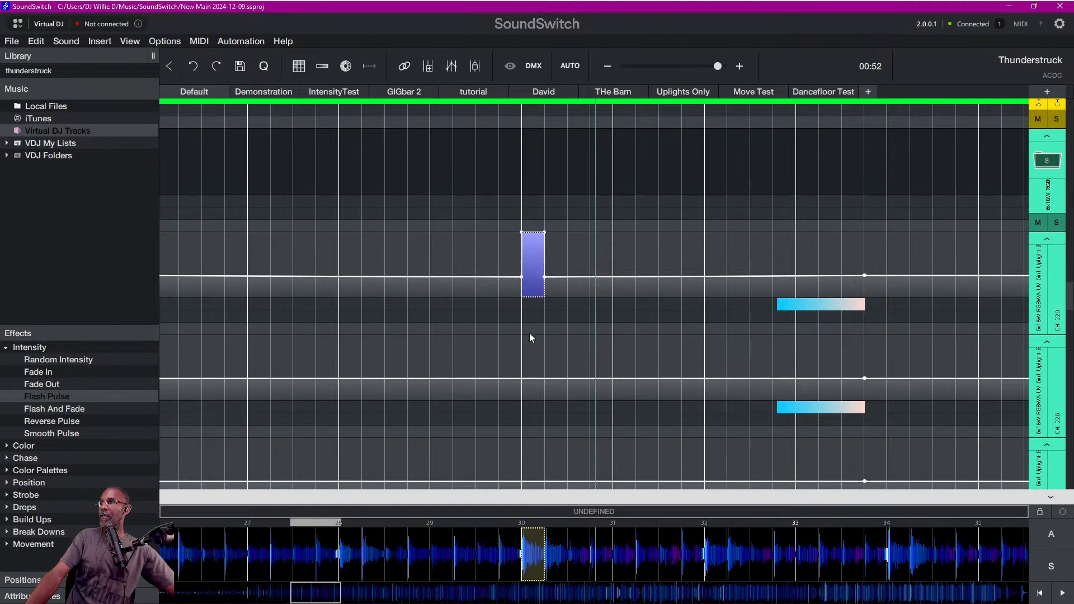
Paste the copied one-beat pulse at measure 30 on the CH 250 uplight track.
scroll(525, 360, down, 2)
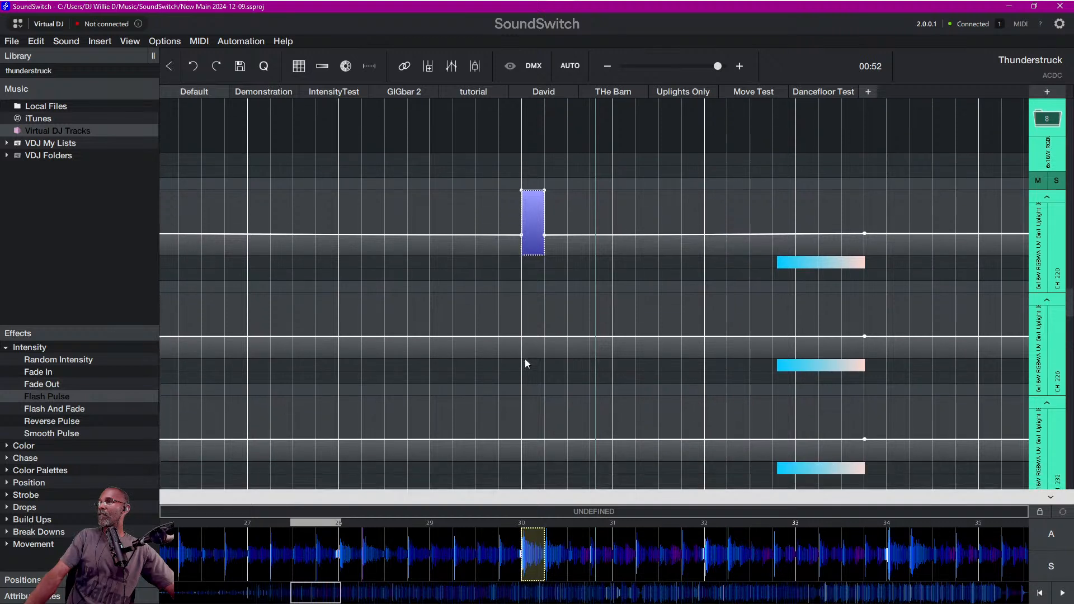
scroll(525, 363, down, 3)
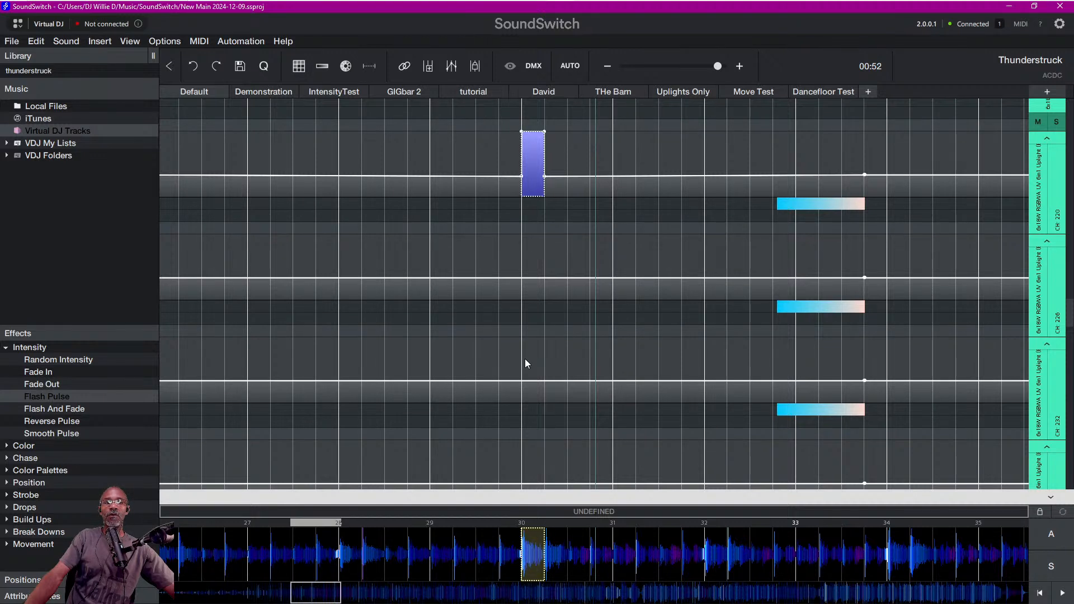
scroll(526, 360, down, 2)
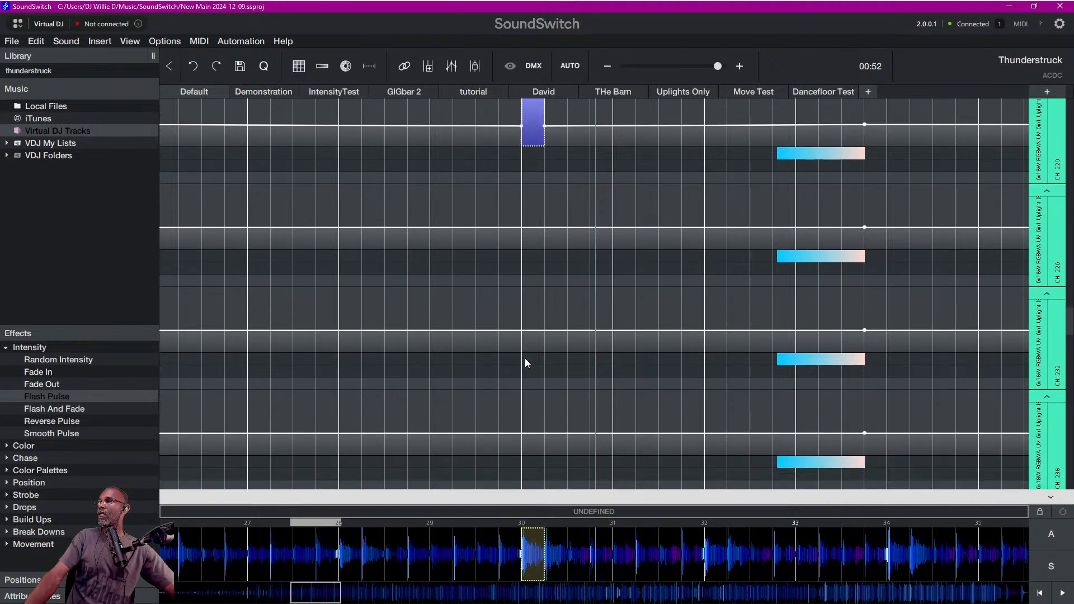
scroll(521, 308, down, 4)
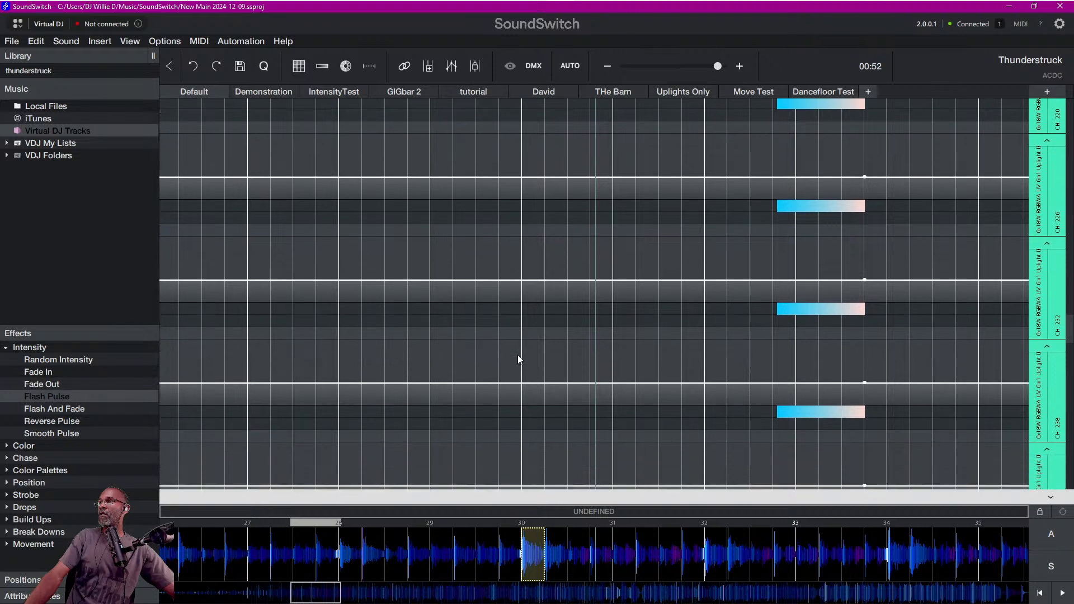
scroll(519, 364, down, 6)
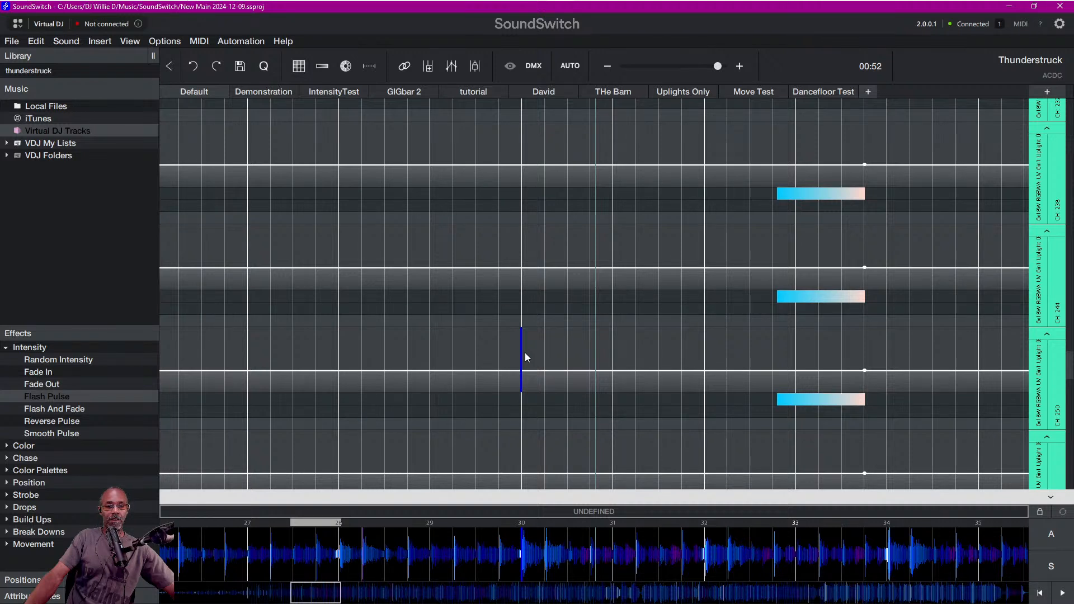
click(525, 353)
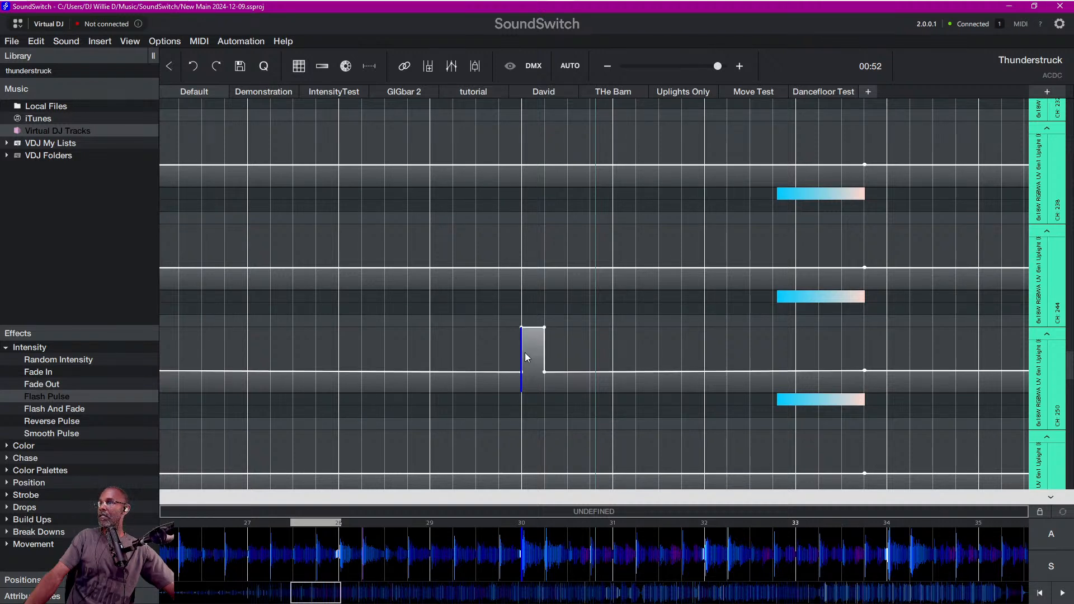
Review the uplight tracks from CH 220 to CH 262 around measure 30 to see which fixtures should carry the pulse.
scroll(525, 353, down, 3)
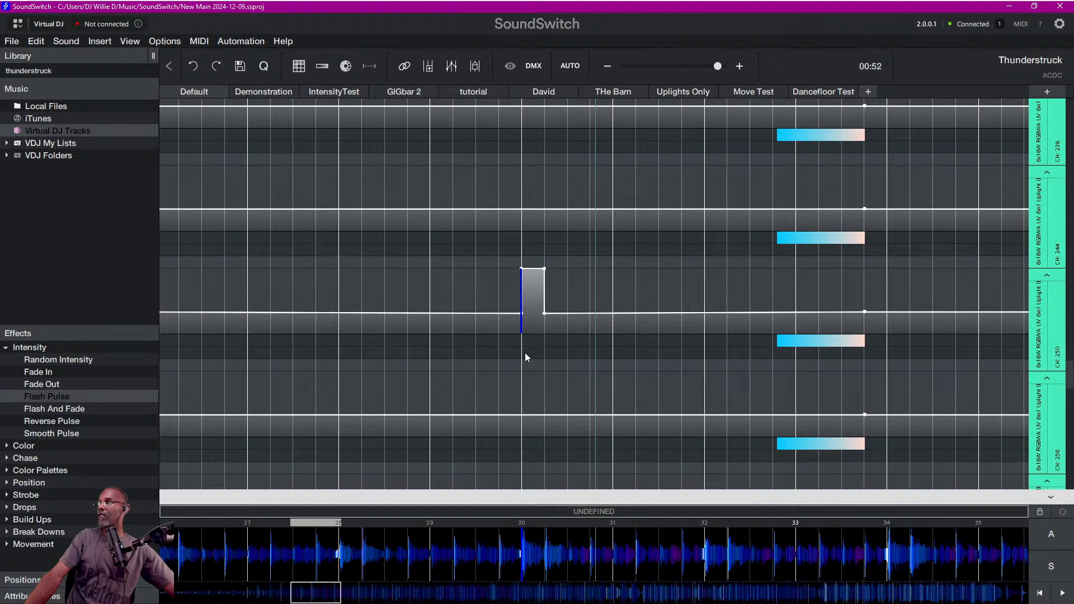
scroll(525, 352, down, 2)
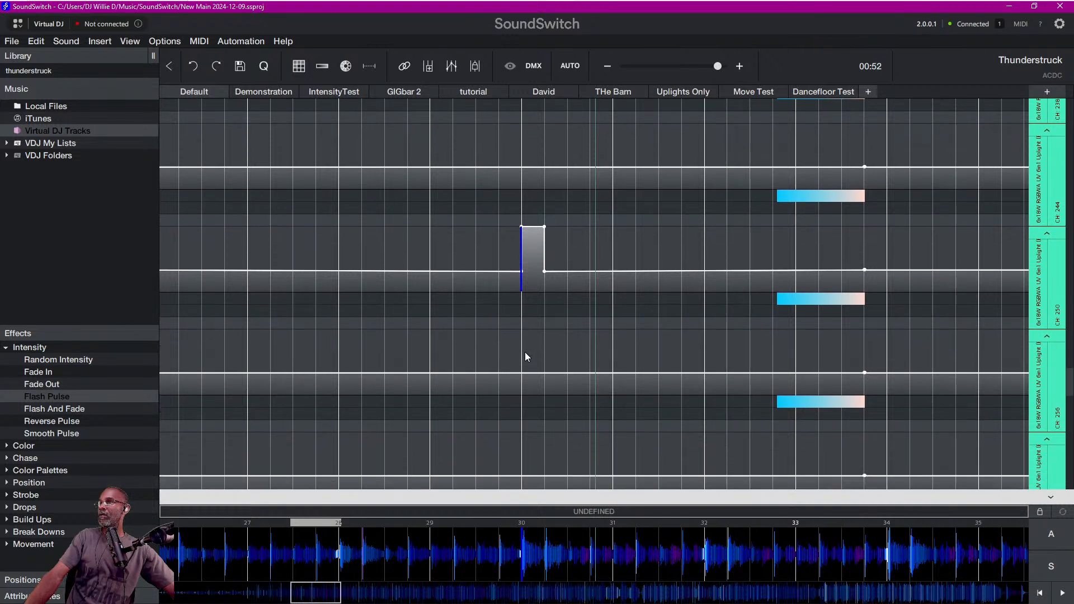
scroll(524, 351, down, 7)
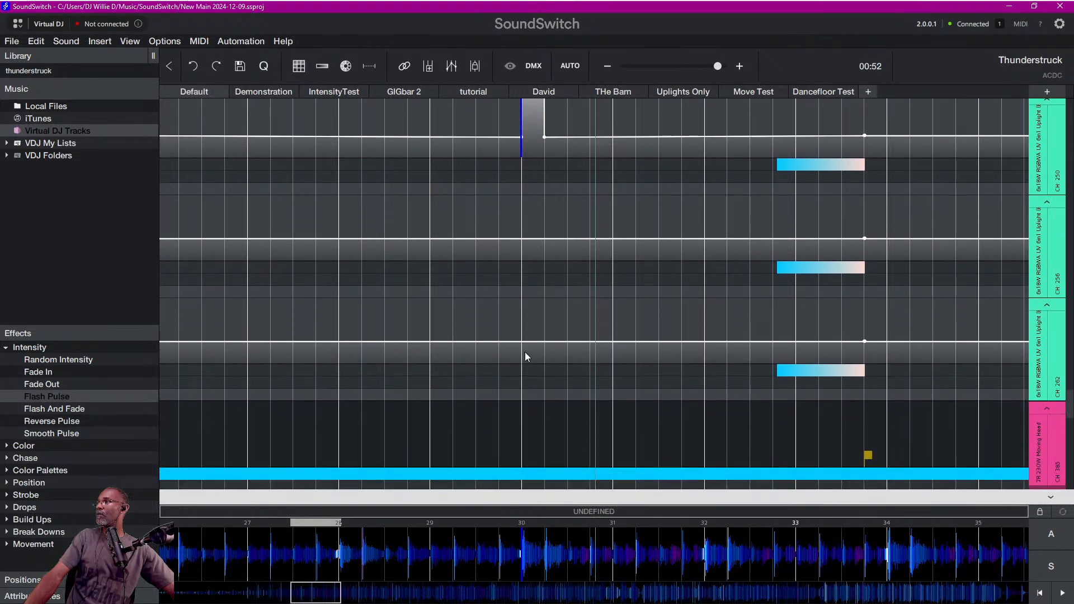
scroll(525, 351, up, 12)
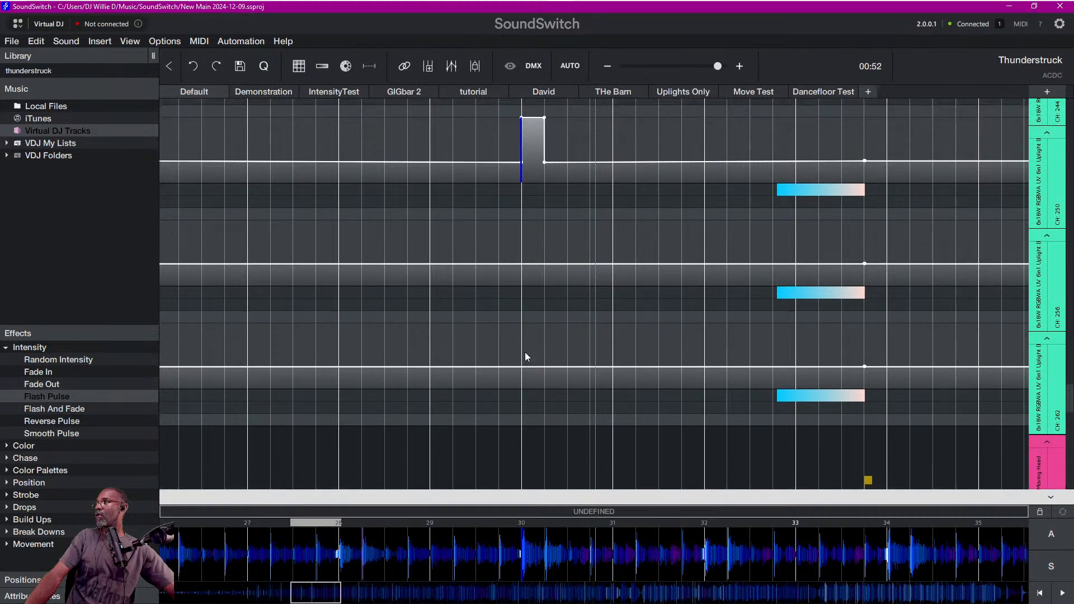
scroll(524, 352, up, 8)
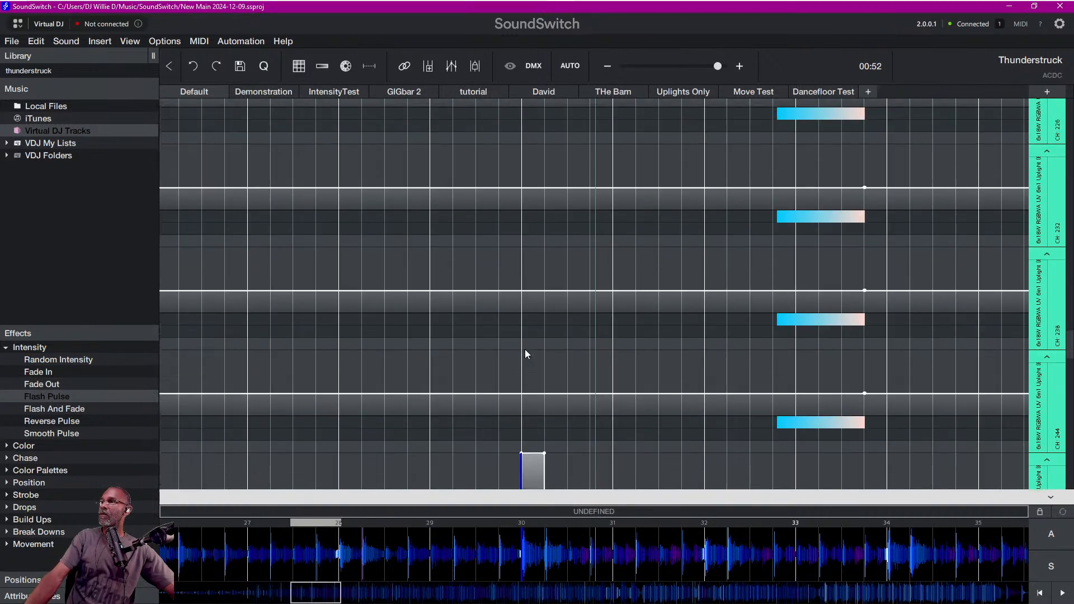
scroll(525, 352, down, 15)
scroll(524, 352, up, 4)
scroll(525, 353, up, 1)
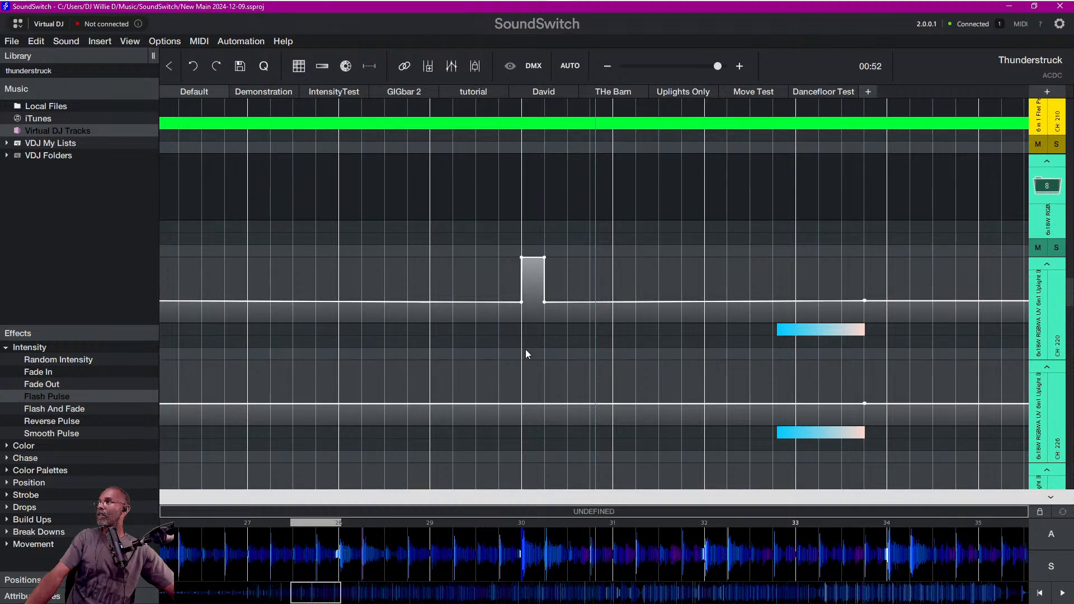
Remove the pasted pulse at measure 30 from the CH 250 uplight track.
scroll(524, 358, down, 3)
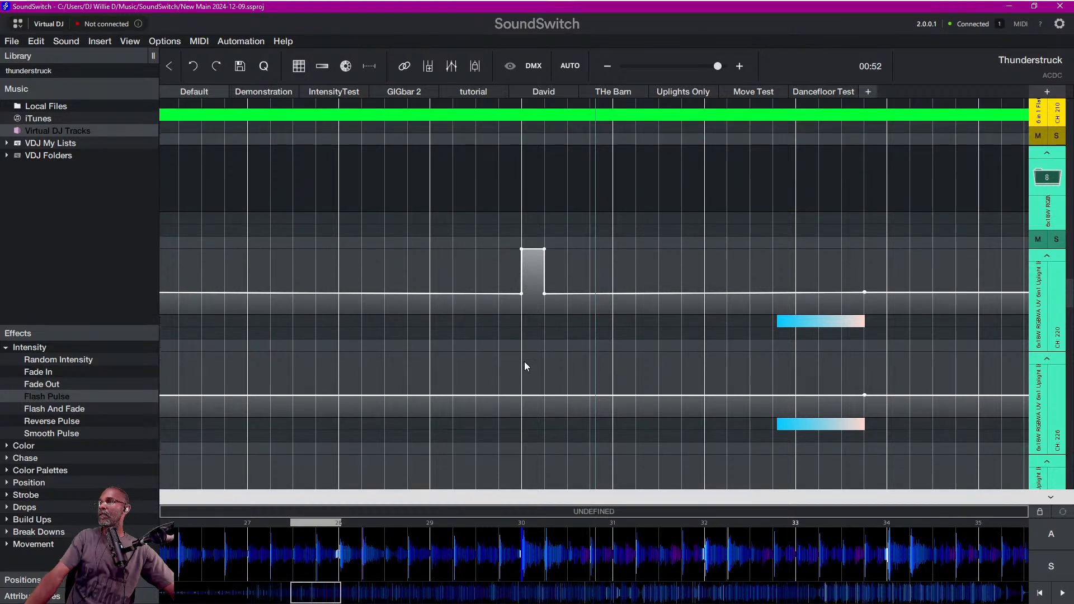
scroll(525, 347, down, 14)
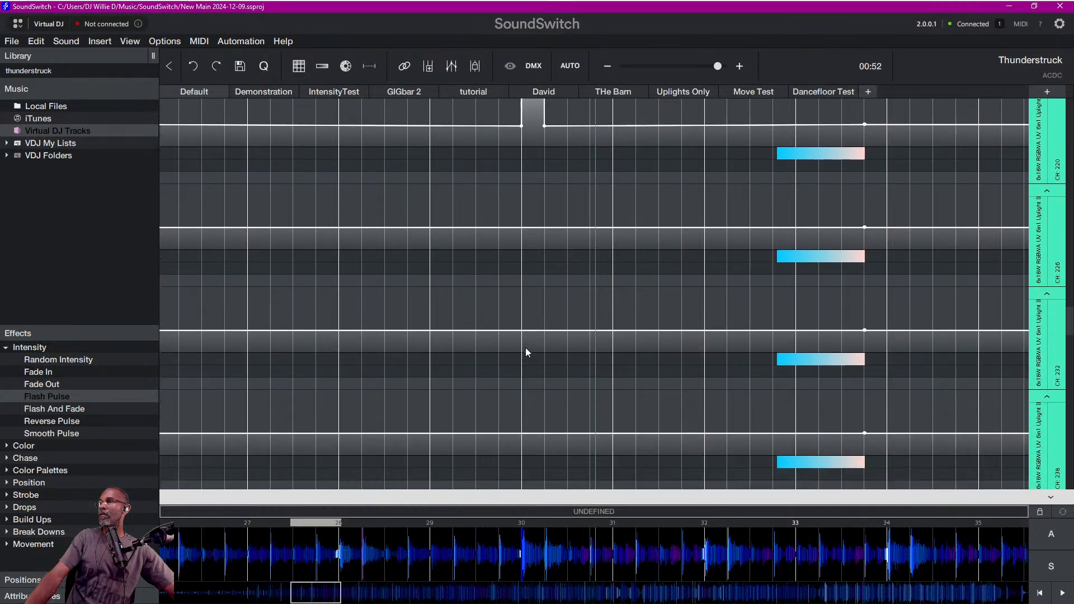
scroll(526, 351, down, 1)
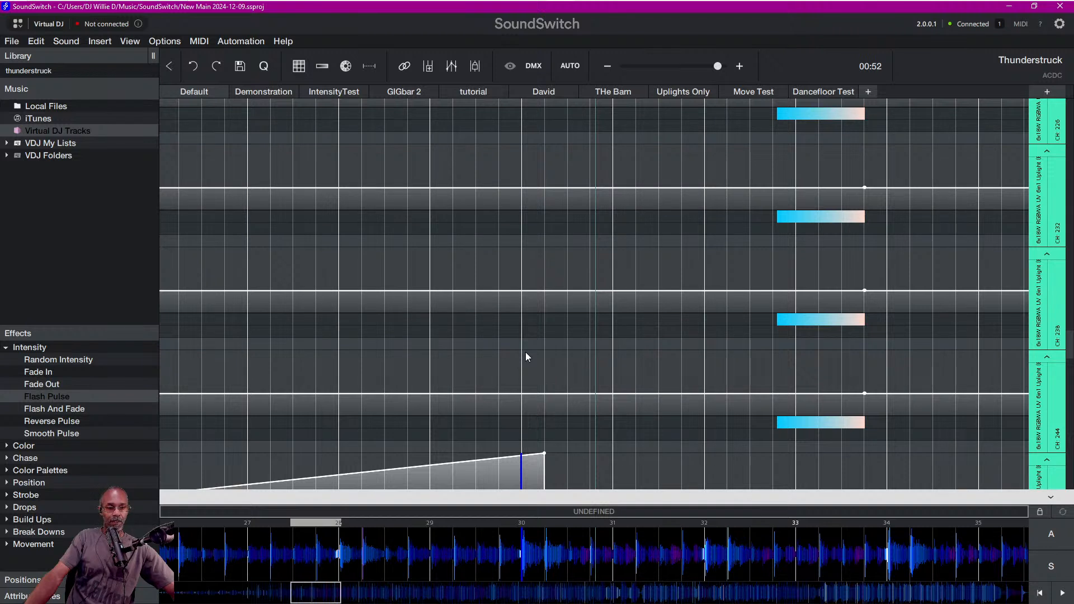
scroll(525, 357, down, 1)
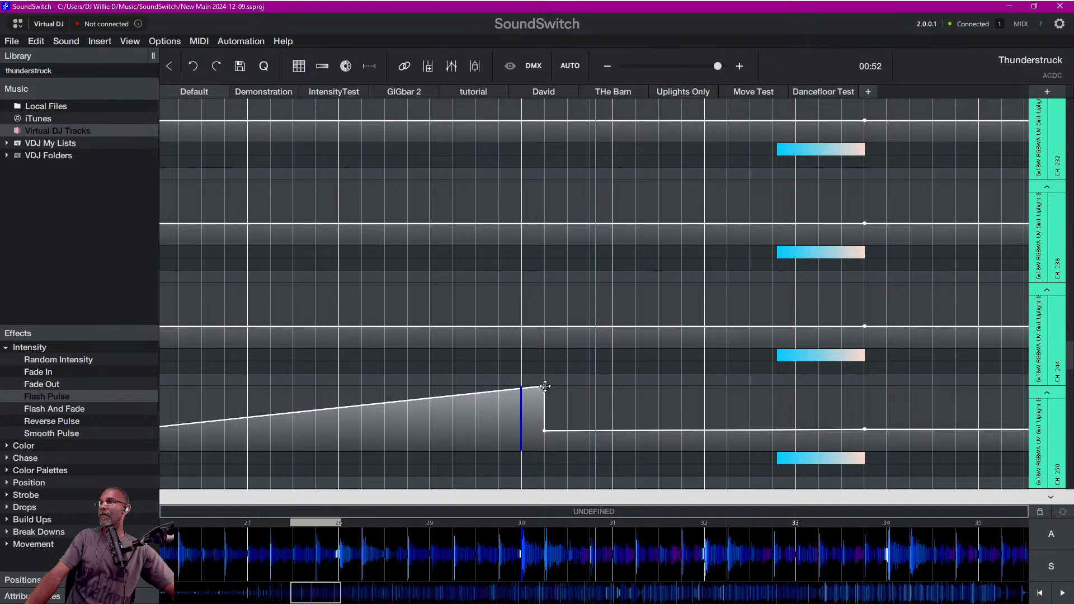
scroll(534, 358, up, 3)
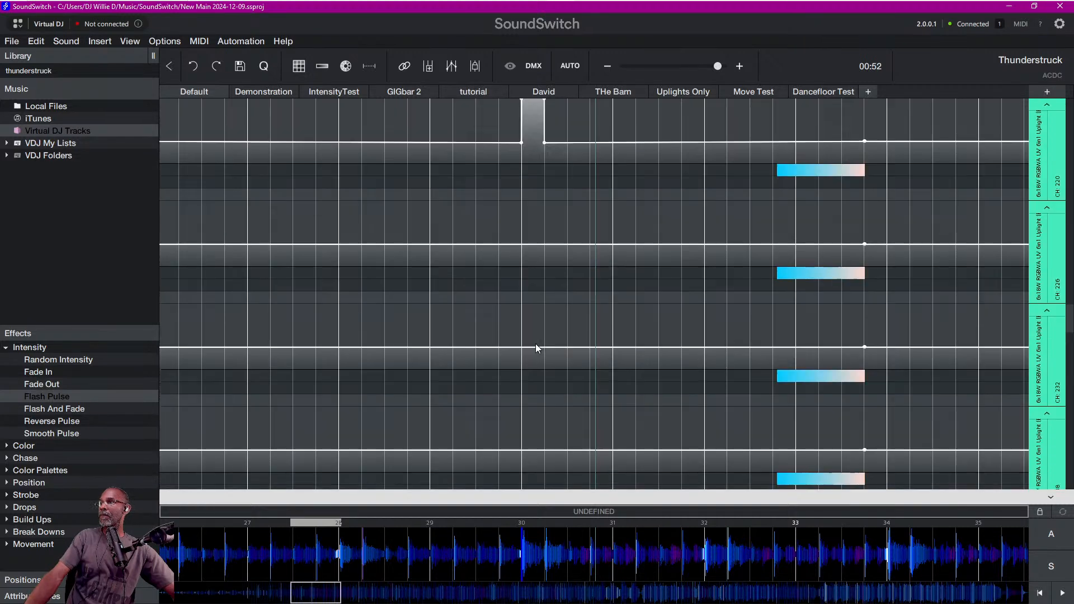
Paste the copied one-beat pulse at measure 30 on the CH 244 uplight track.
scroll(535, 347, up, 1)
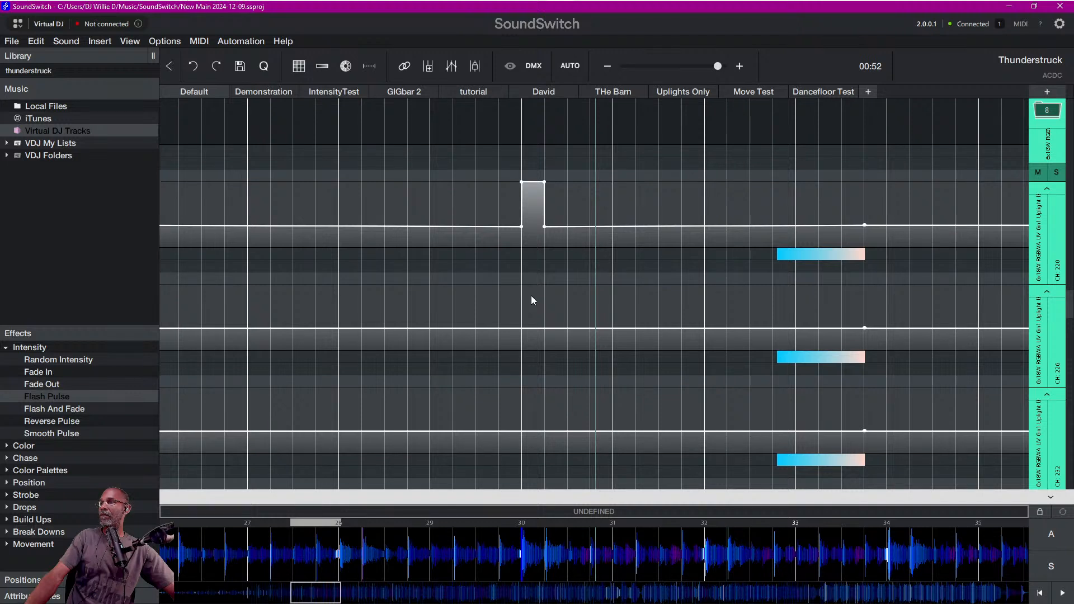
scroll(531, 296, down, 3)
scroll(530, 321, down, 1)
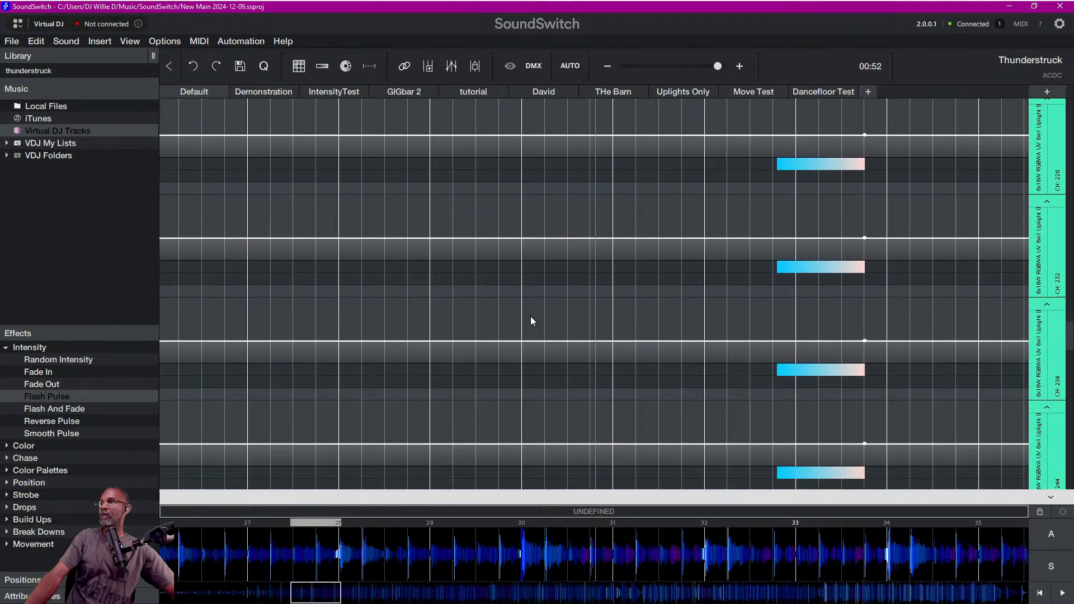
click(521, 385)
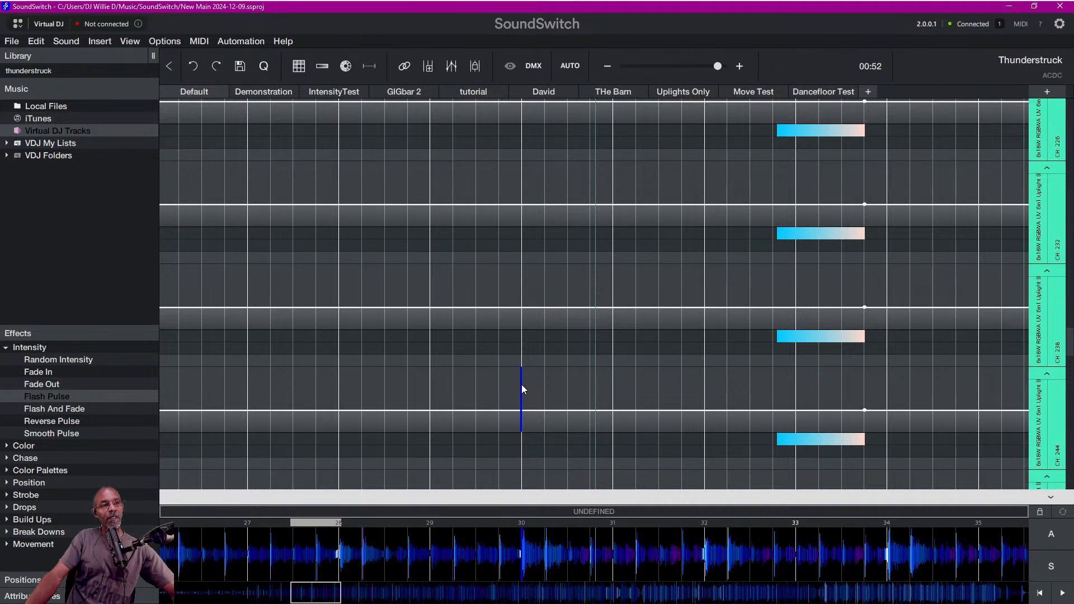
click(521, 384)
Paste the copied one-beat pulse at measure 30 on the CH 256 uplight track.
scroll(550, 432, down, 1)
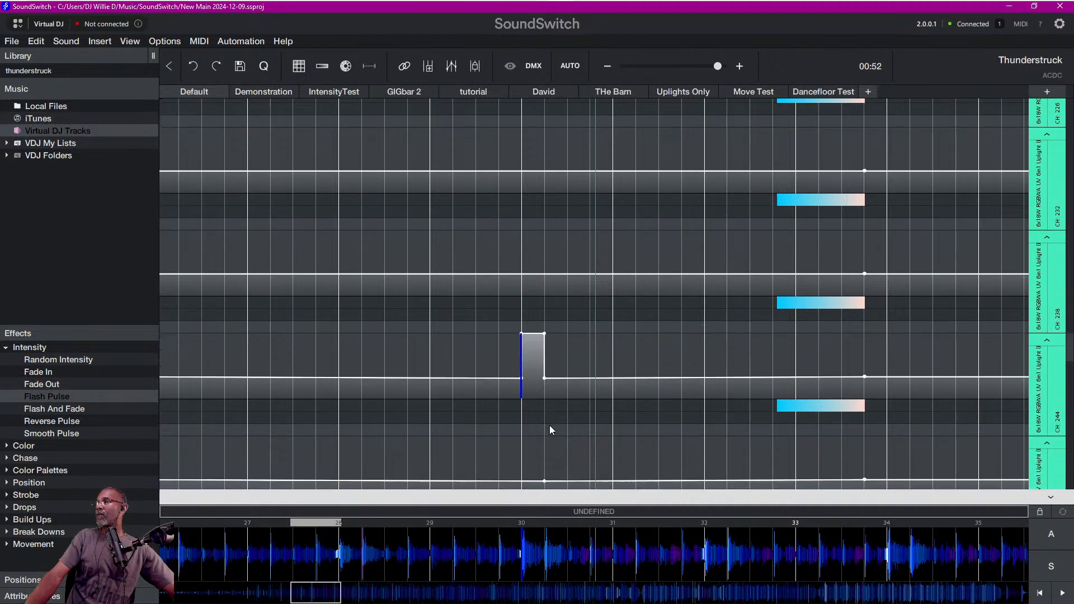
scroll(530, 389, down, 3)
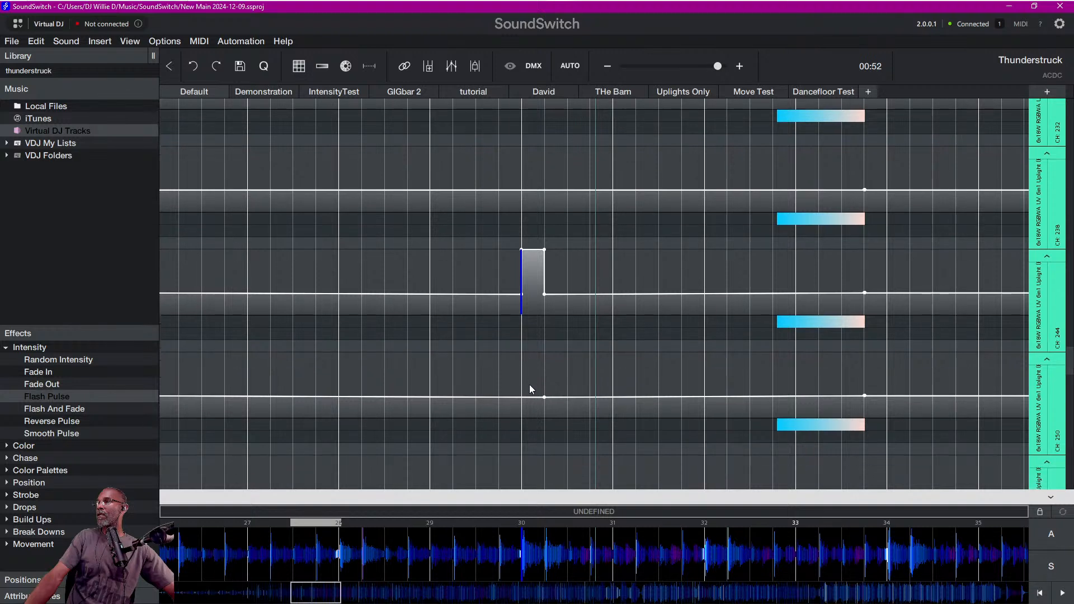
scroll(529, 376, down, 5)
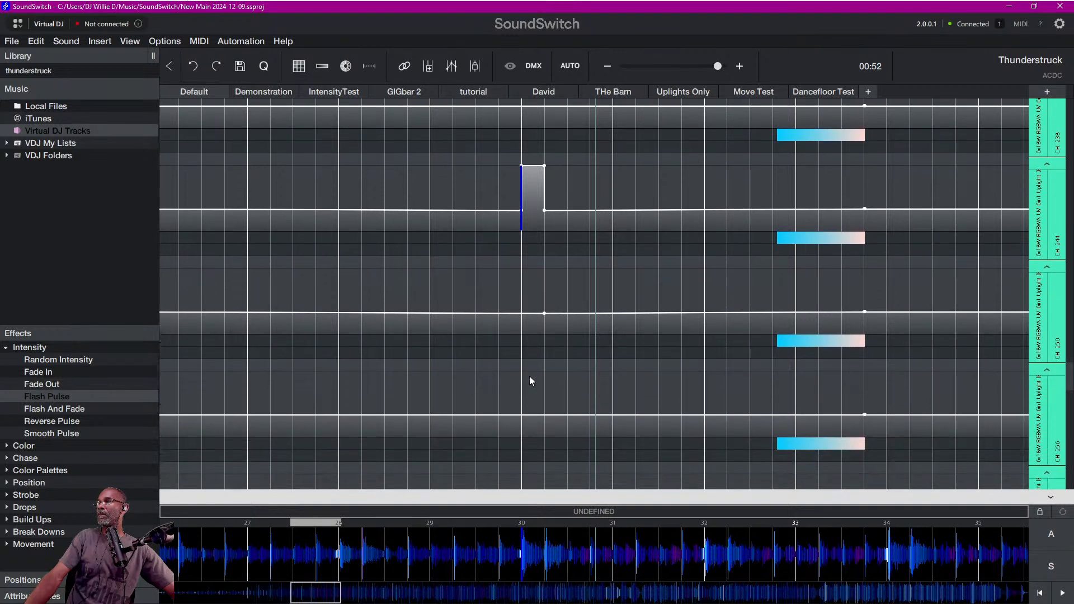
scroll(529, 378, up, 3)
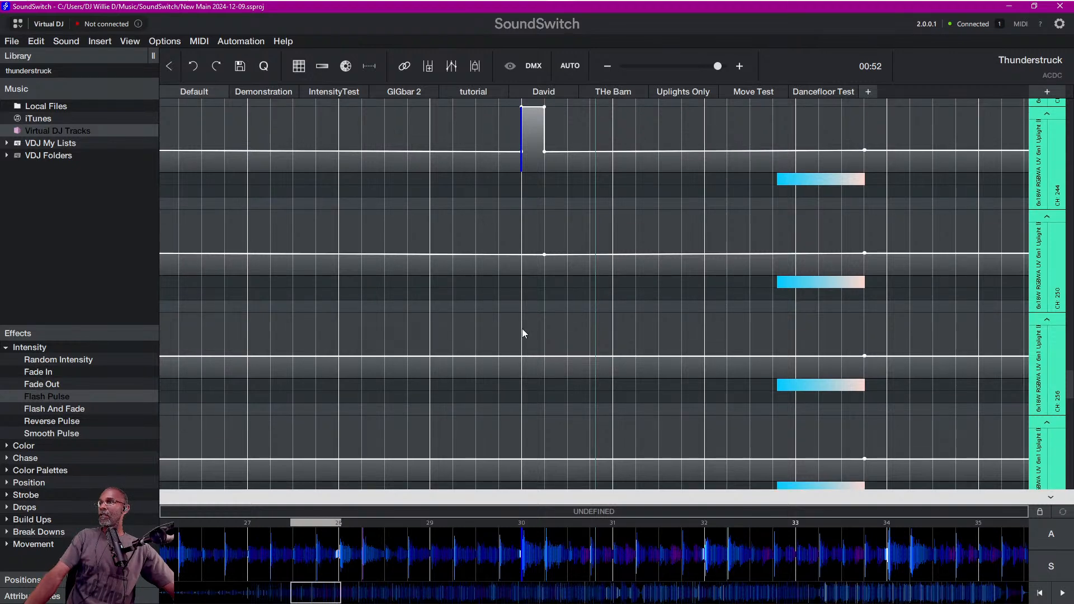
click(522, 328)
key(ctrl+v)
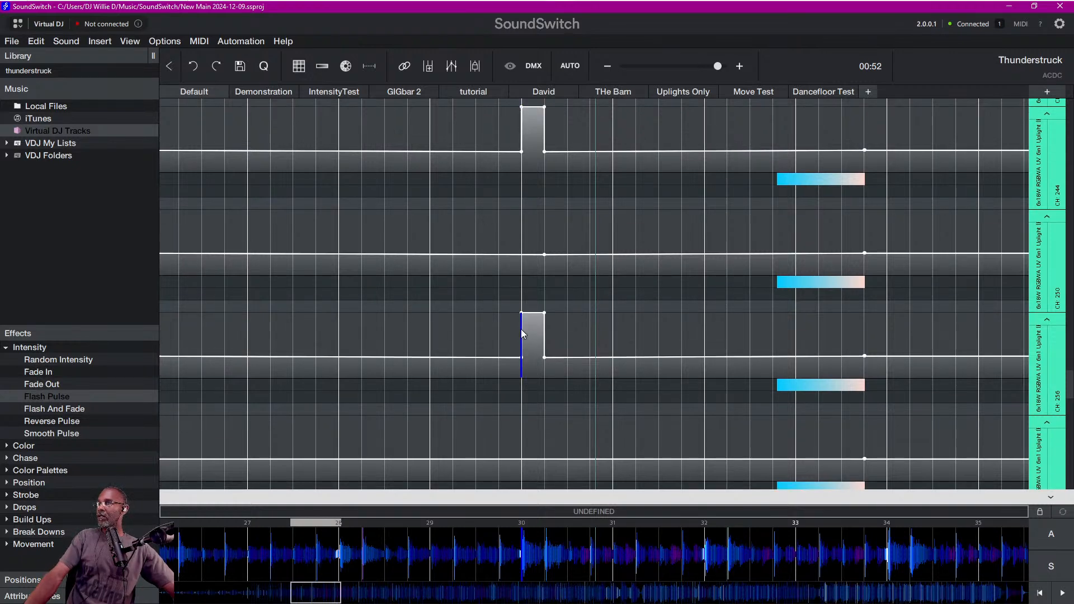
Paste the copied one-beat pulse at measure 30 on the CH 232 uplight track.
scroll(531, 359, up, 4)
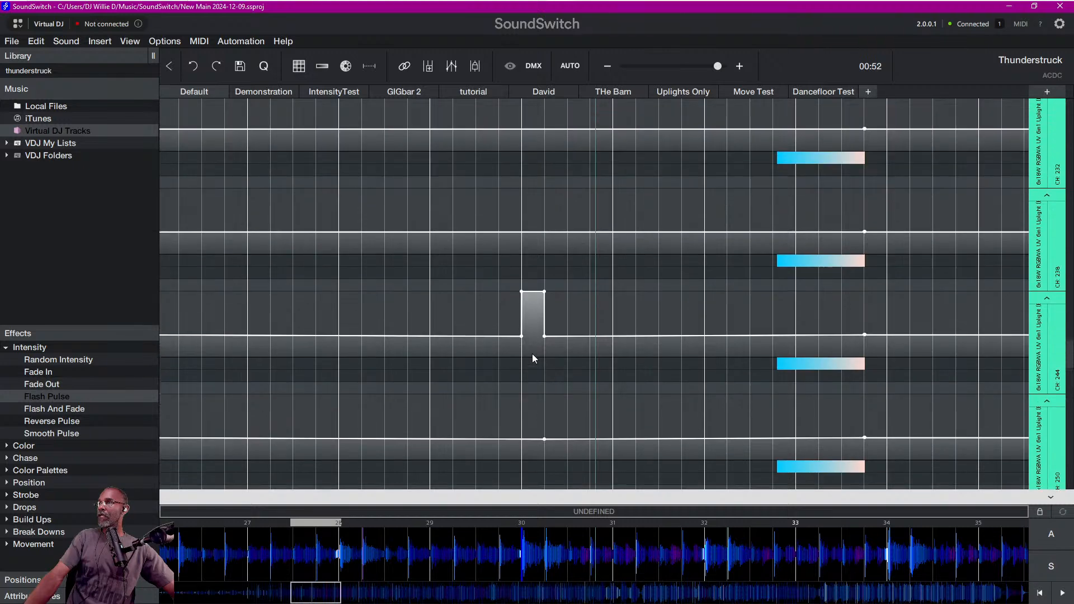
scroll(532, 356, up, 5)
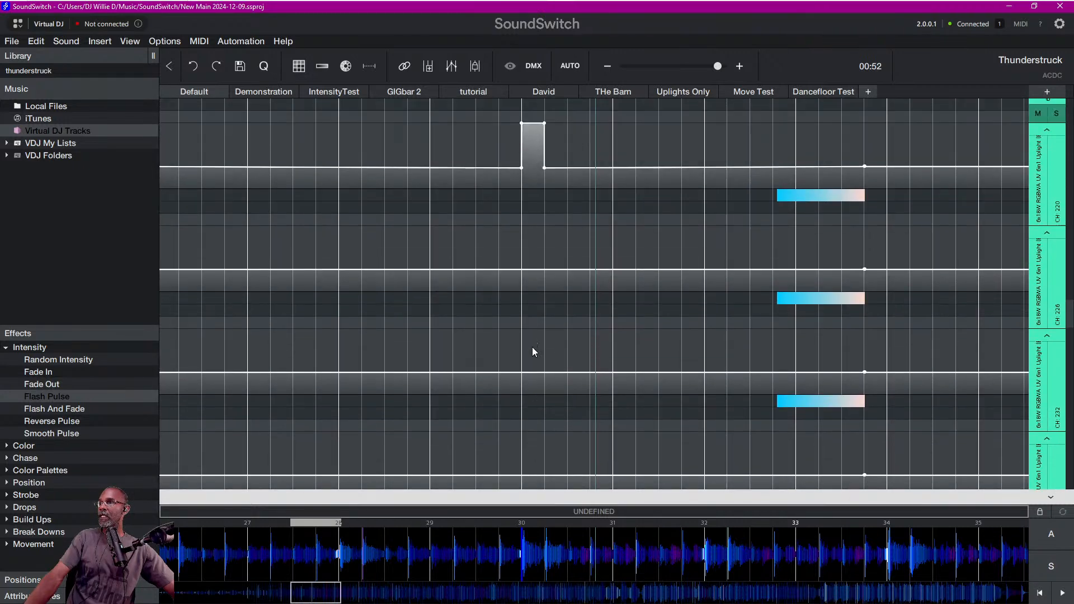
key(ctrl+v)
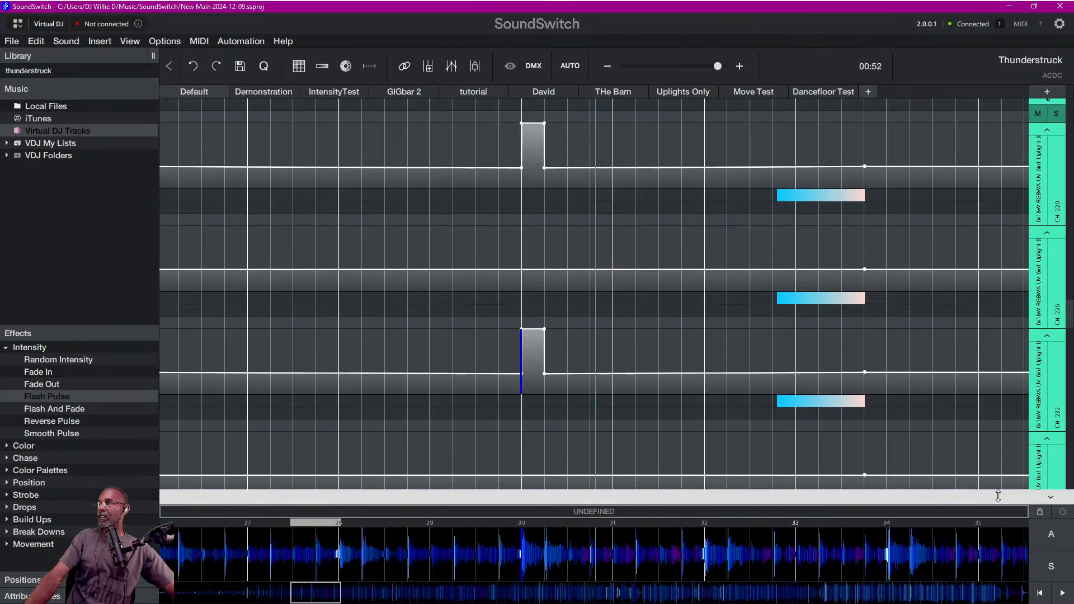
Show the Main Track and add a one-beat yellow colour block (R 248, G 255, B 0) under the CH 220 pulse at measure 30.
click(1051, 497)
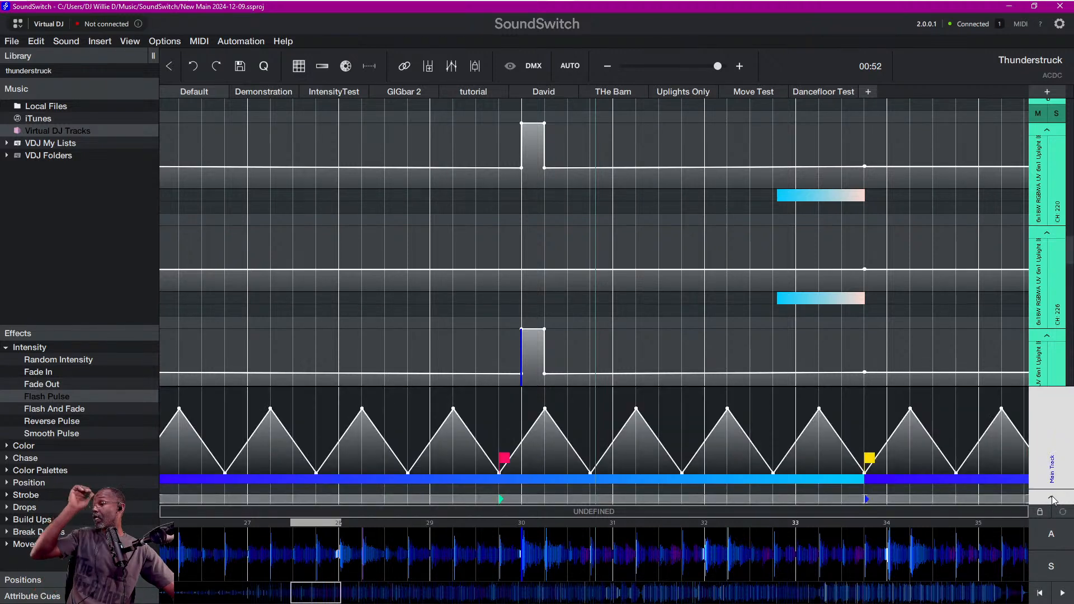
scroll(616, 303, up, 2)
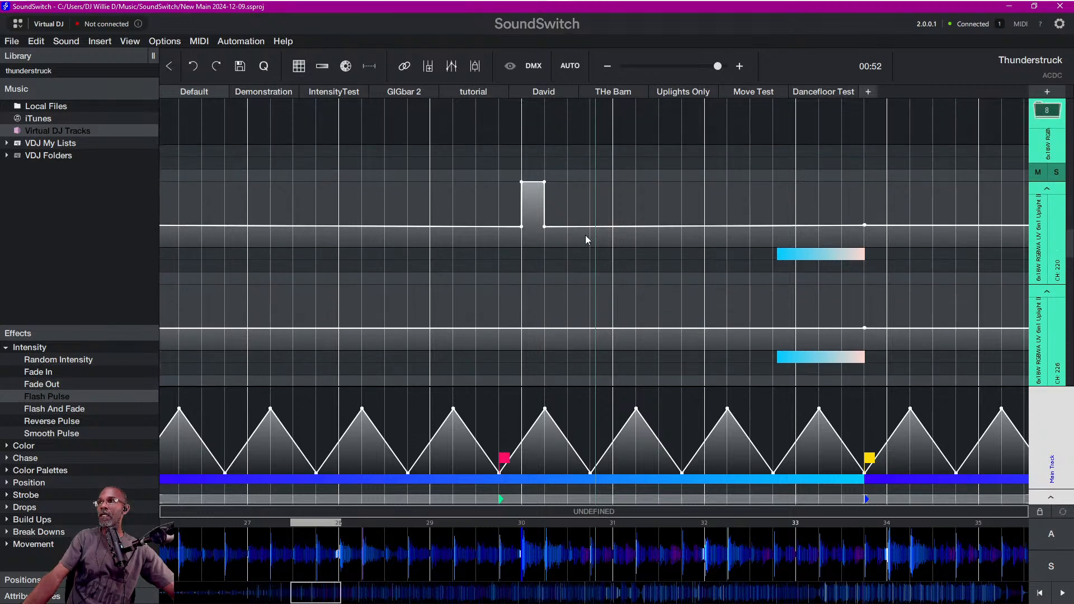
scroll(585, 238, up, 2)
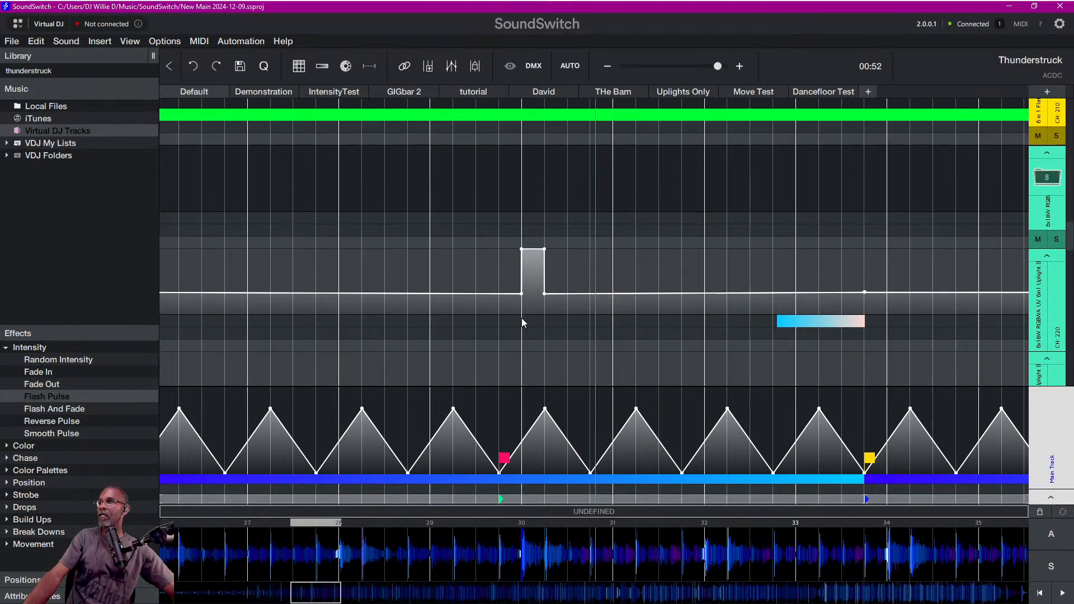
drag(521, 318, 542, 323)
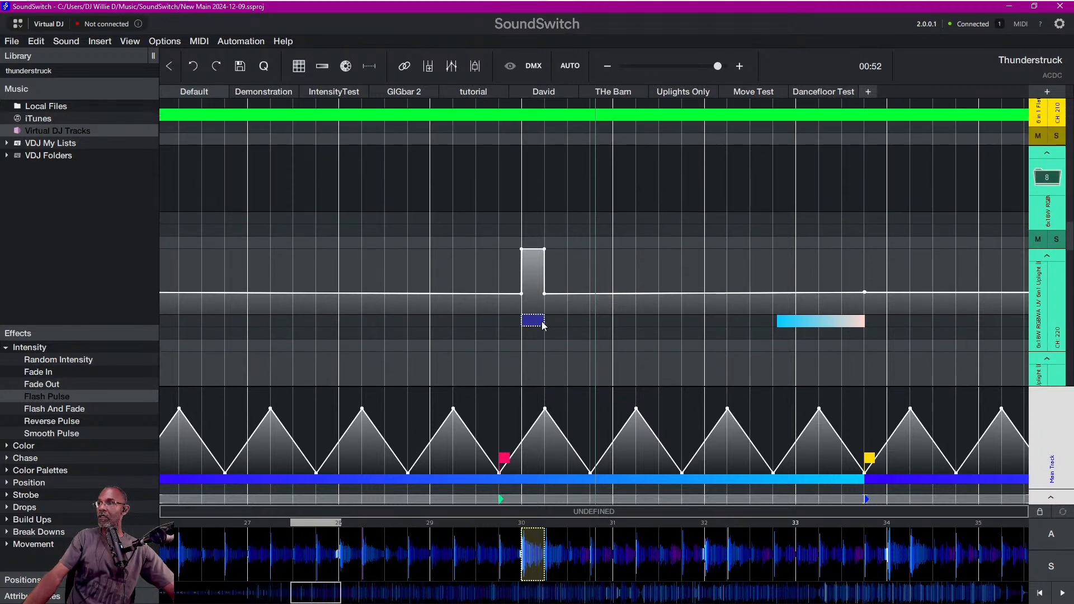
right_click(542, 326)
click(565, 330)
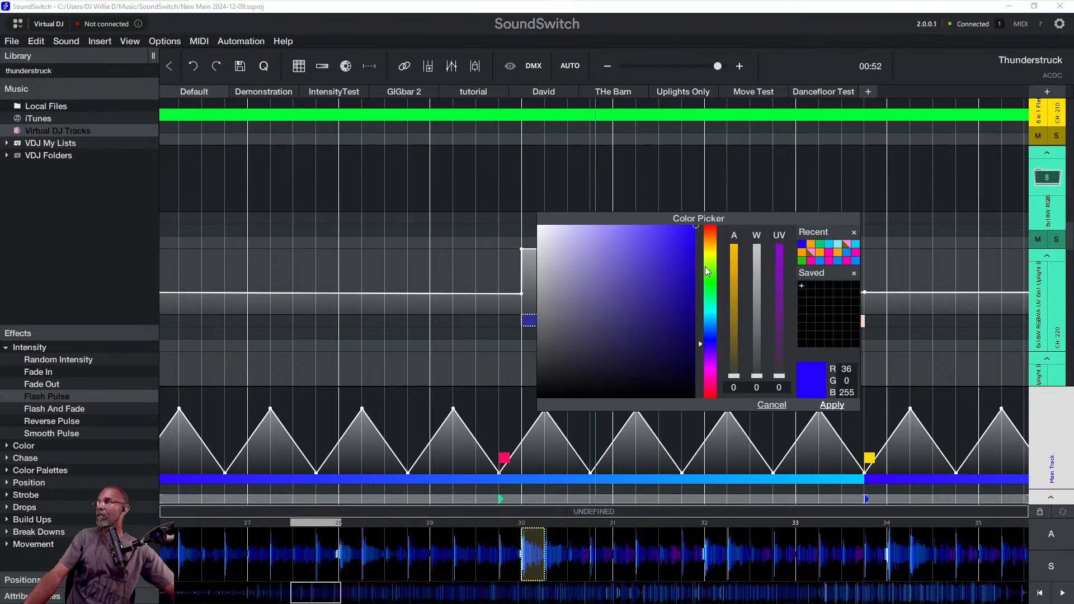
click(708, 250)
drag(707, 251, 706, 254)
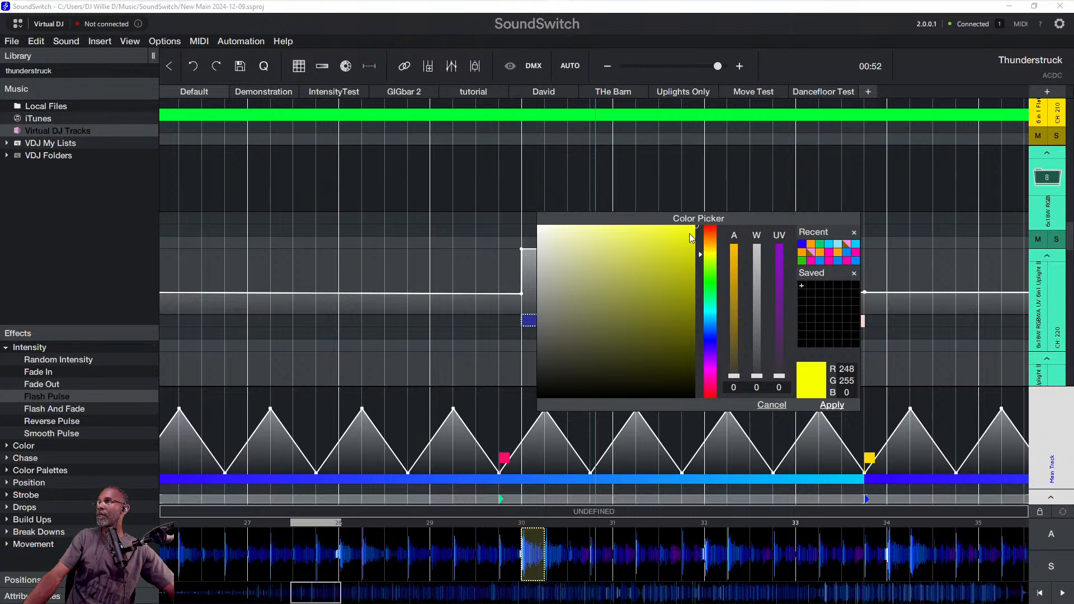
click(827, 405)
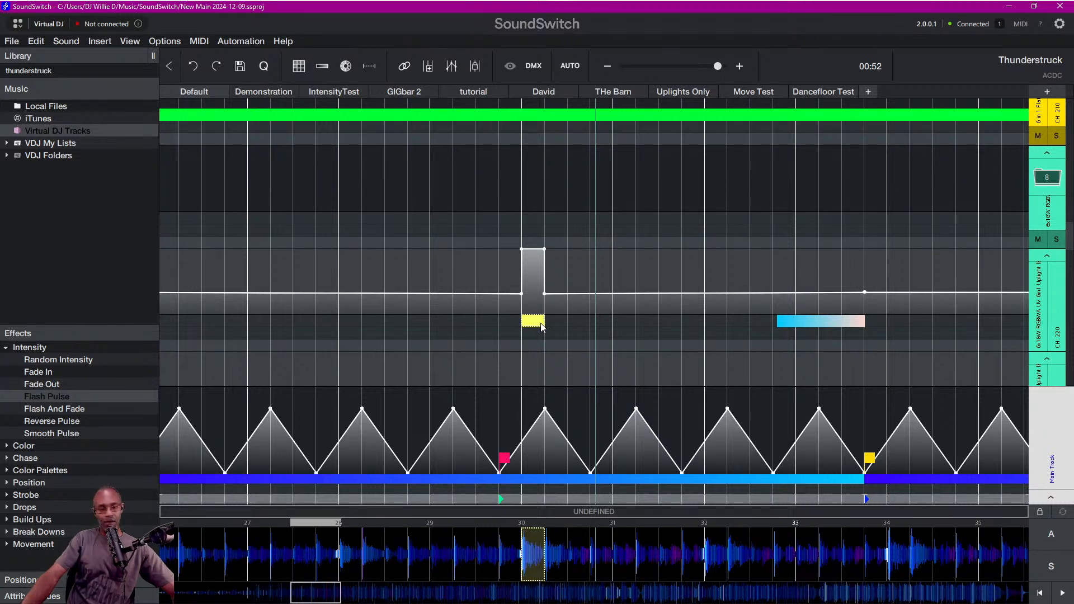
Copy the yellow colour block under the measure 30 pulses on the CH 232, CH 244 and CH 256 uplight tracks.
scroll(537, 334, down, 3)
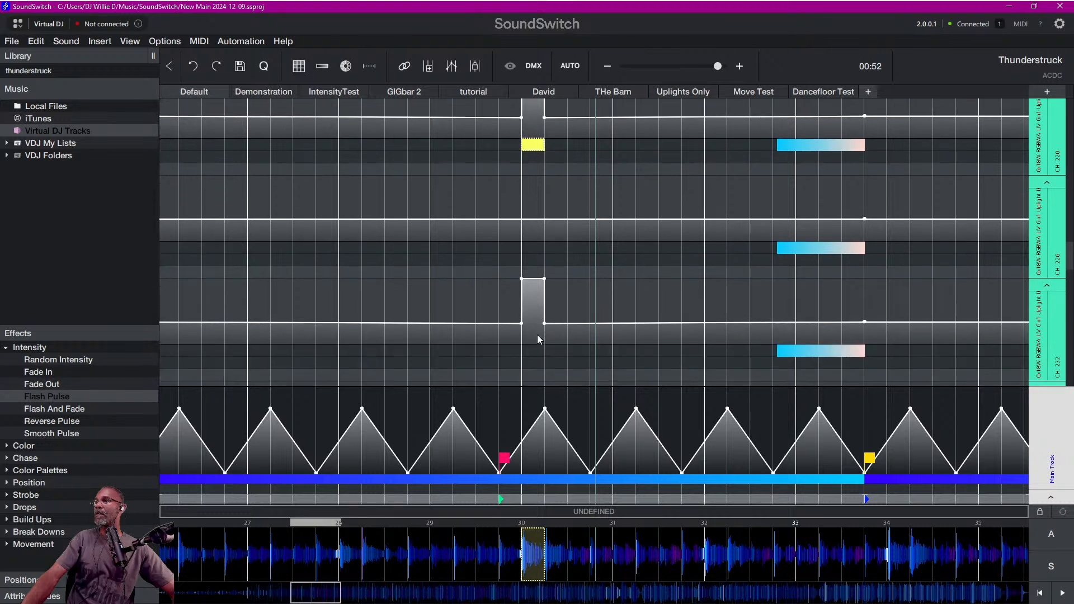
click(526, 338)
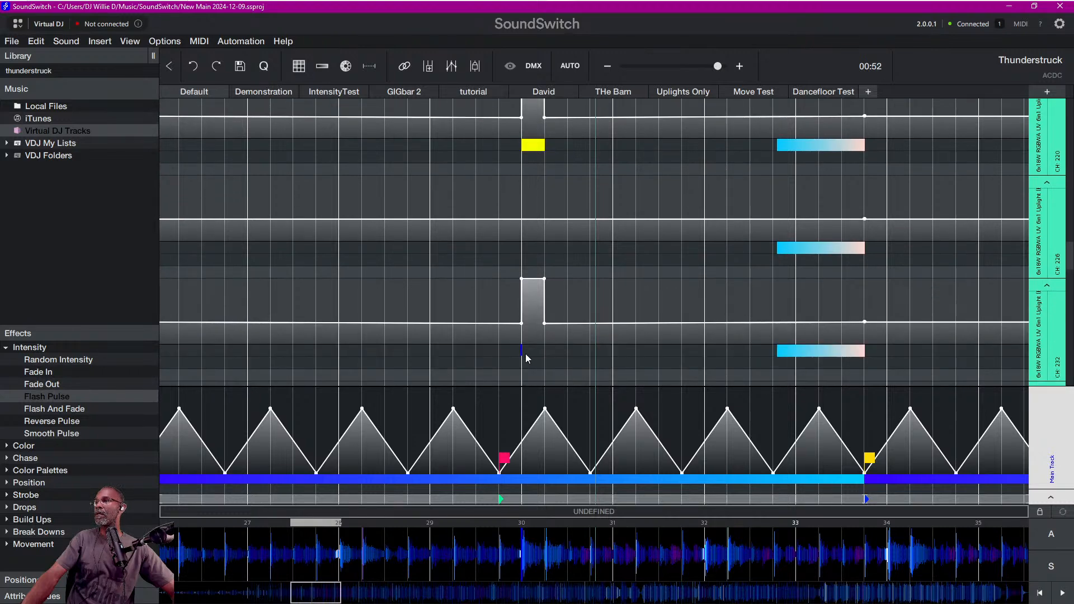
key(ctrl+v)
scroll(526, 354, down, 2)
scroll(527, 355, down, 3)
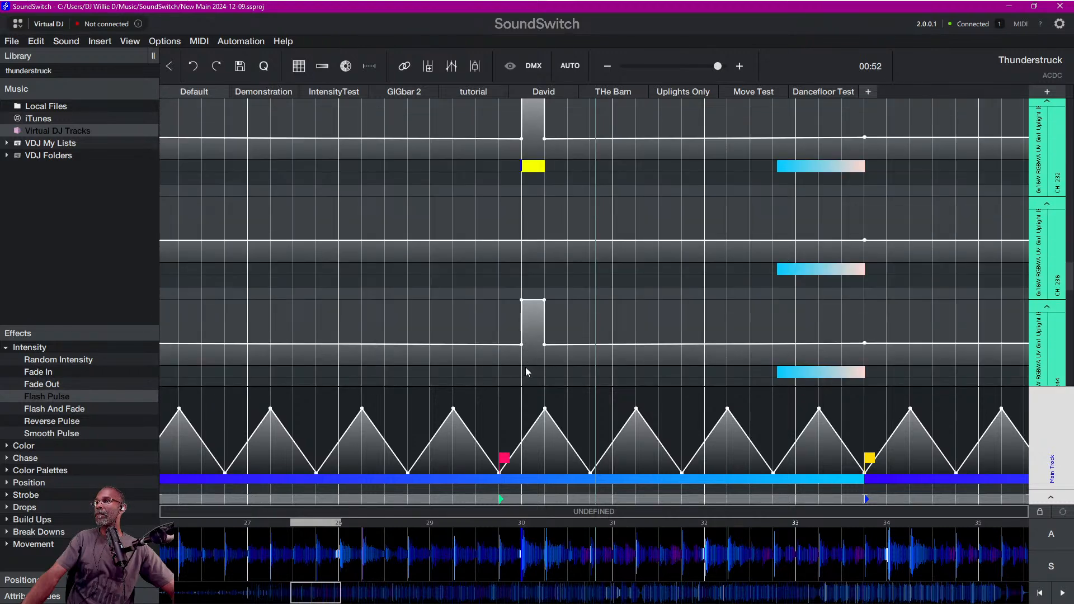
key(ctrl+v)
scroll(523, 370, down, 3)
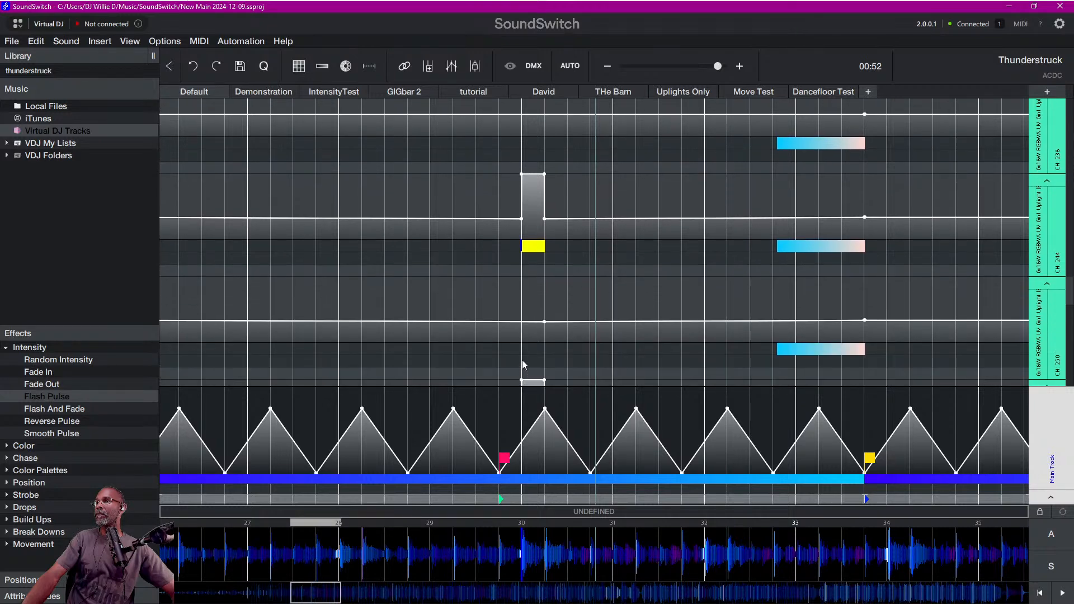
scroll(521, 370, down, 1)
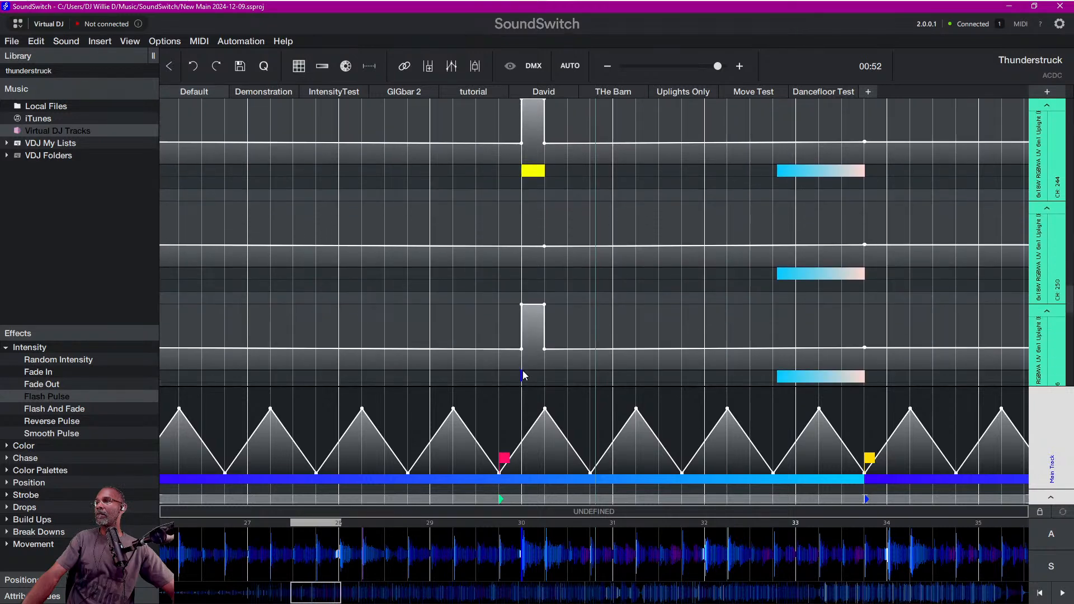
scroll(522, 371, down, 4)
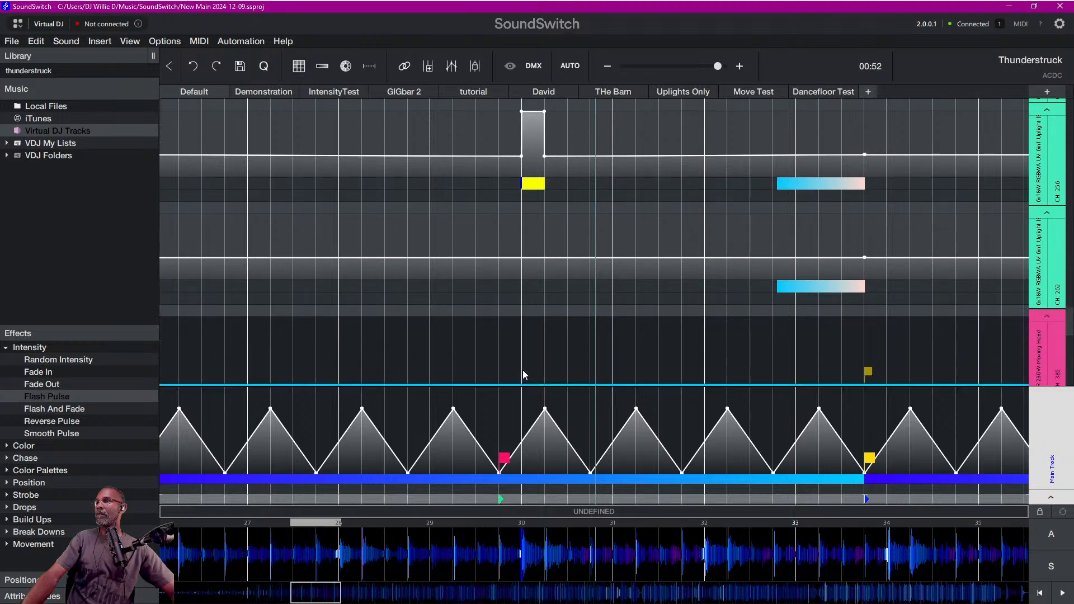
Play the song around measure 30 to preview the yellow uplight flashes.
scroll(558, 257, up, 4)
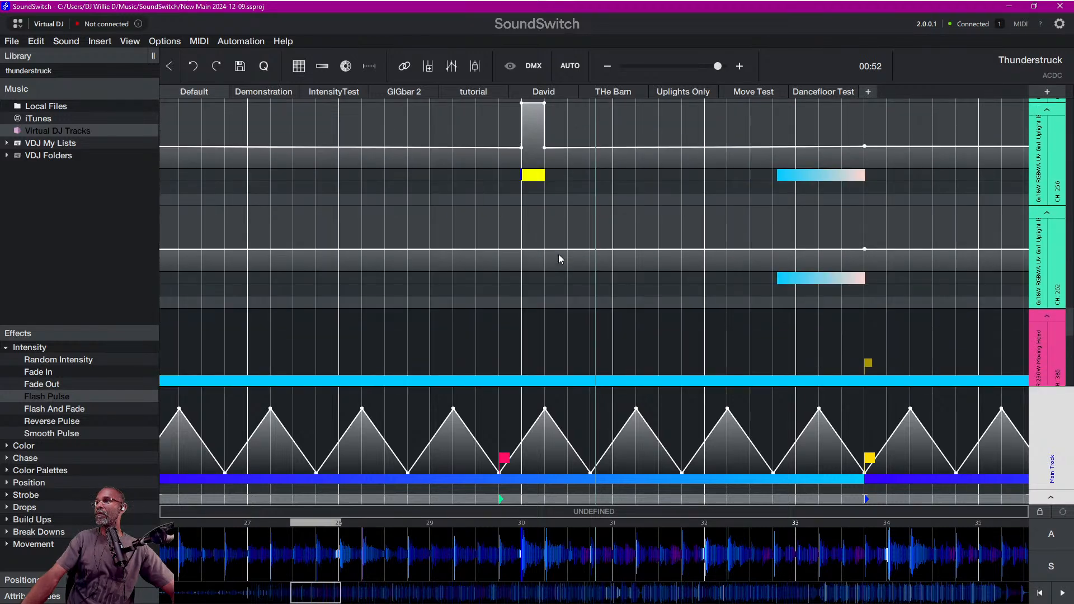
scroll(560, 259, up, 1)
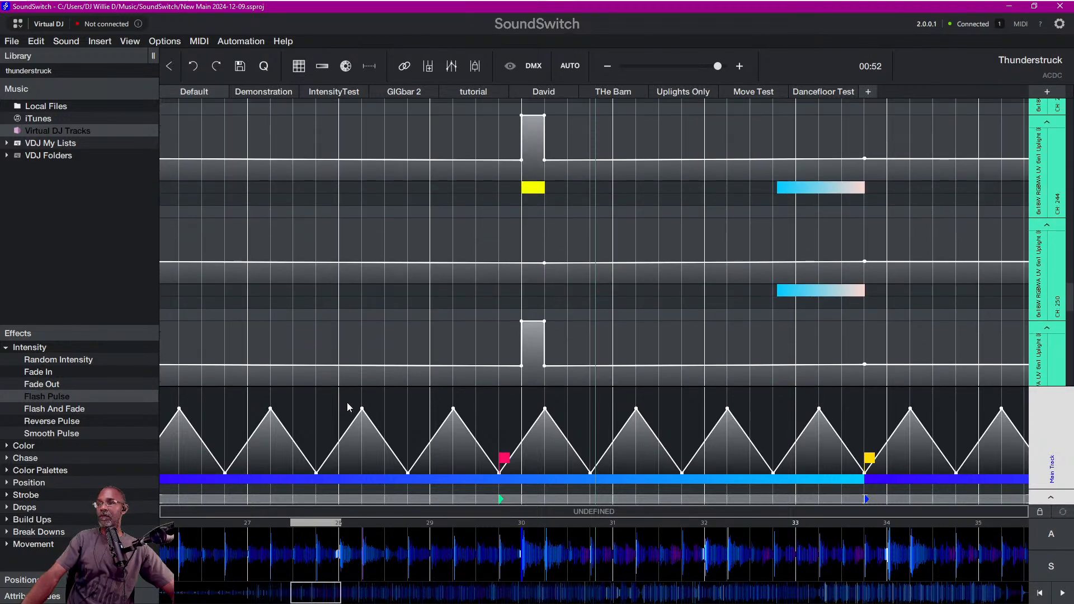
click(235, 561)
key(space)
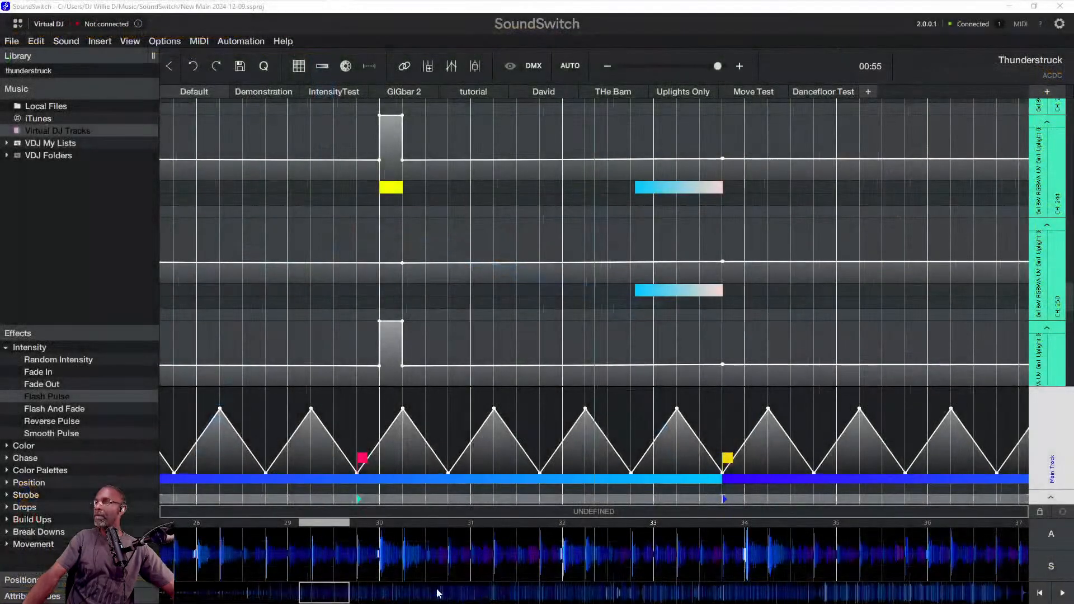
click(378, 550)
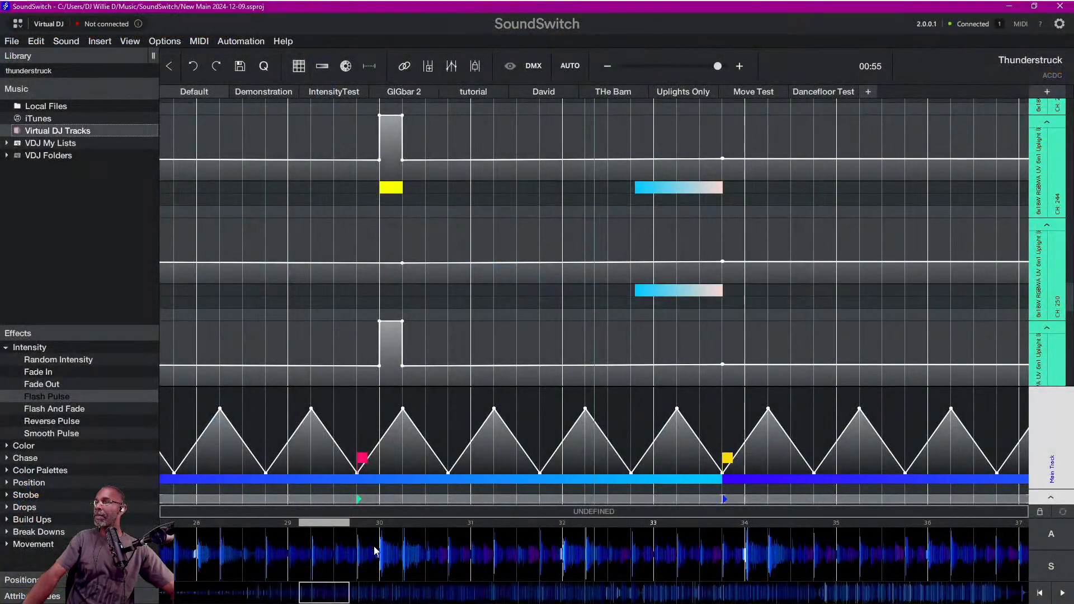
key(space)
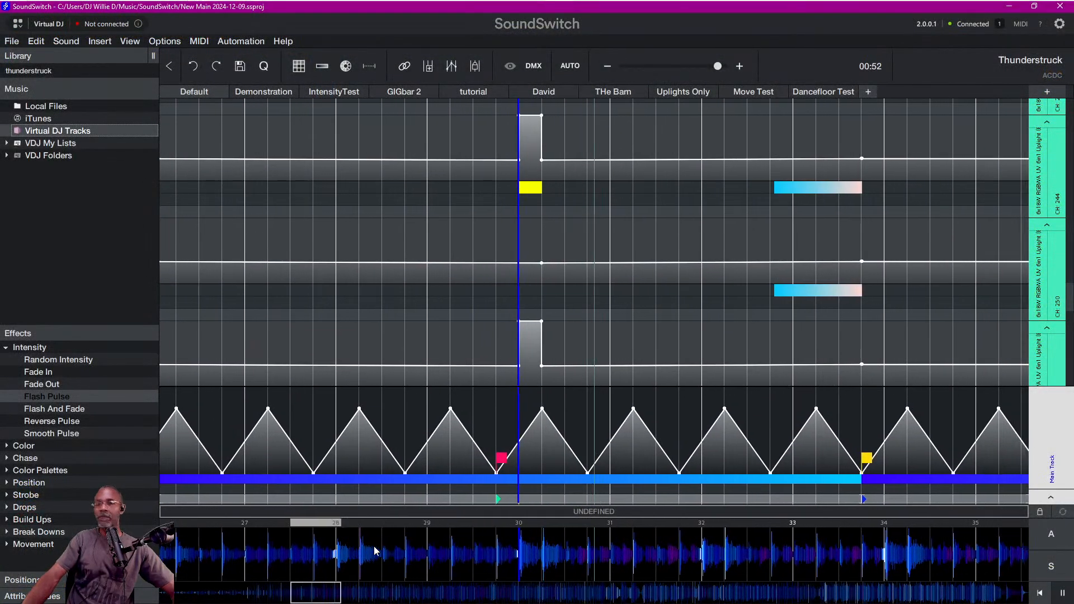
click(374, 546)
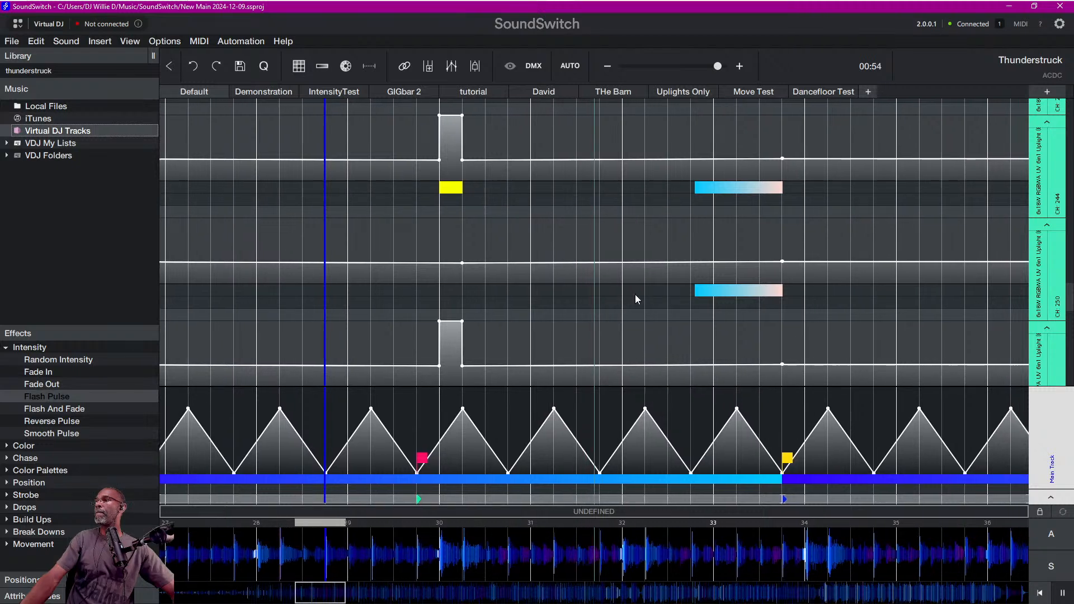
key(space)
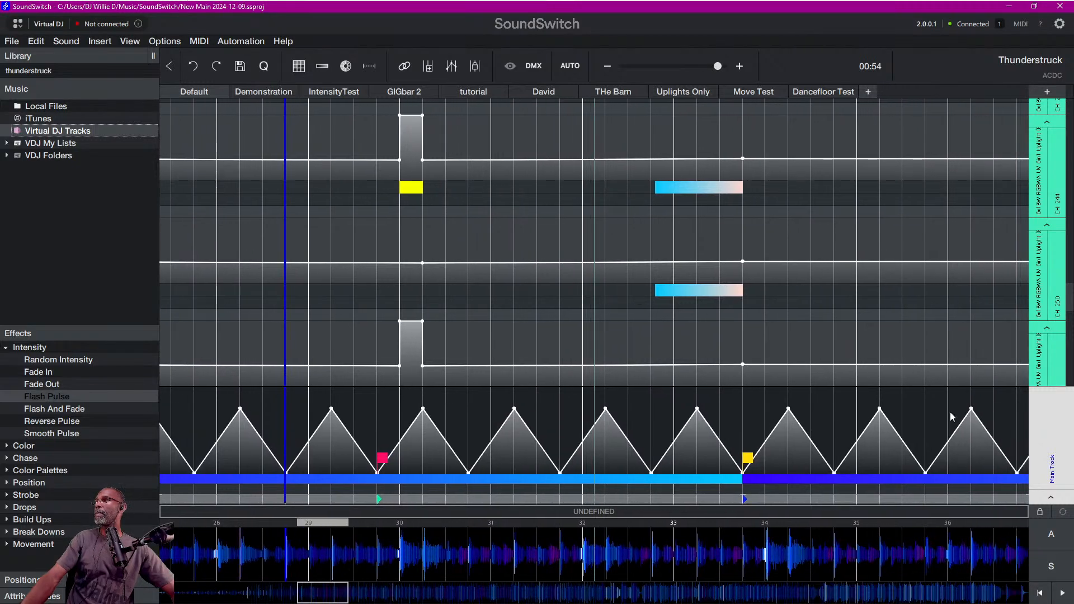
Collapse the Main Track and copy the one-beat range at measure 30 across the uplight tracks from CH 220 to CH 262.
click(1050, 498)
scroll(672, 249, up, 3)
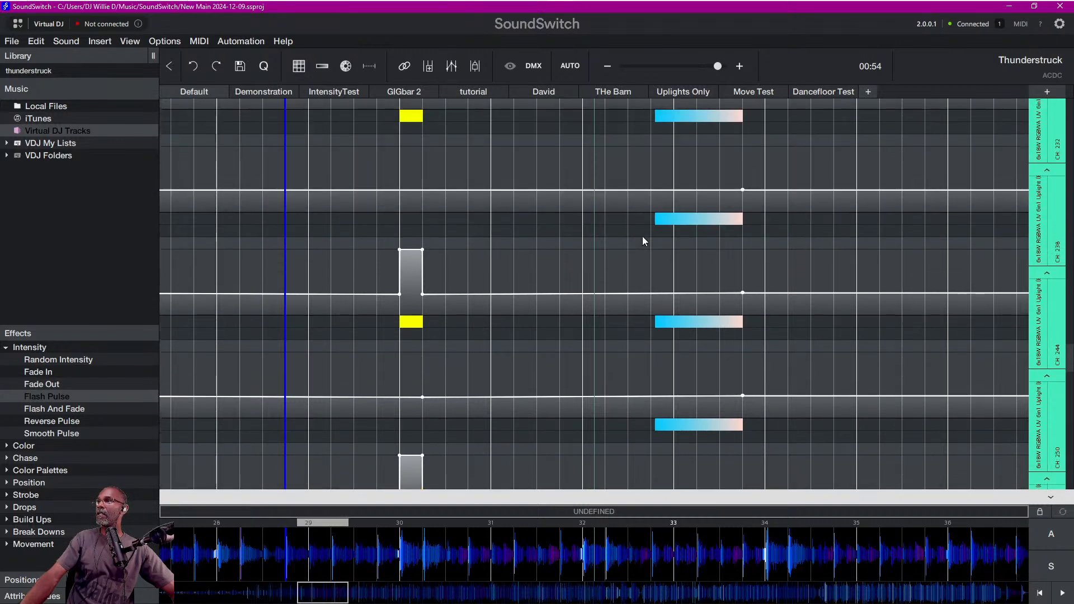
scroll(642, 241, down, 3)
click(401, 150)
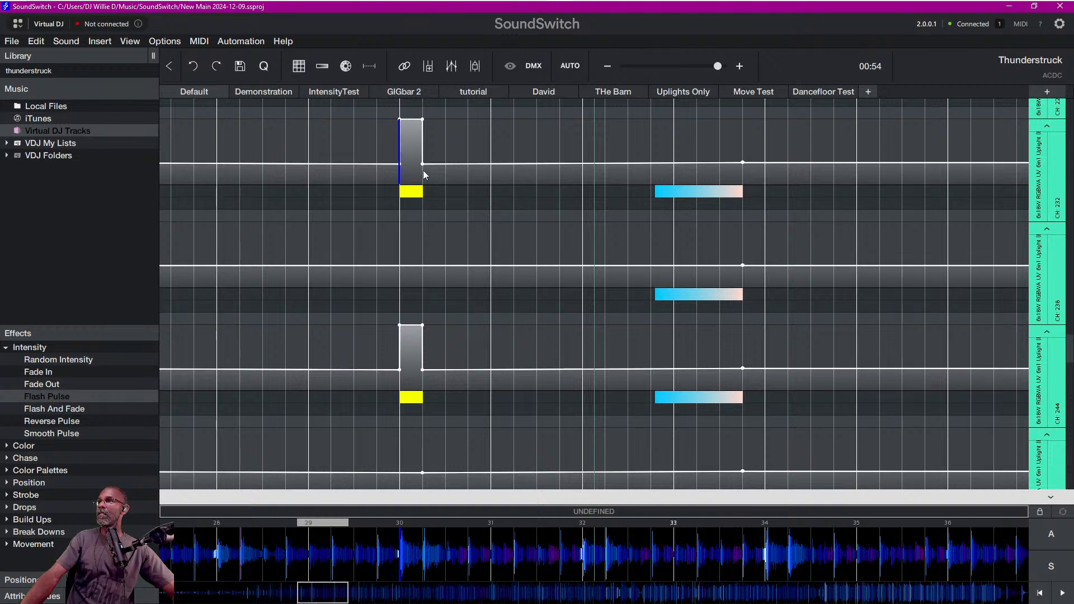
scroll(422, 171, up, 5)
scroll(421, 177, up, 1)
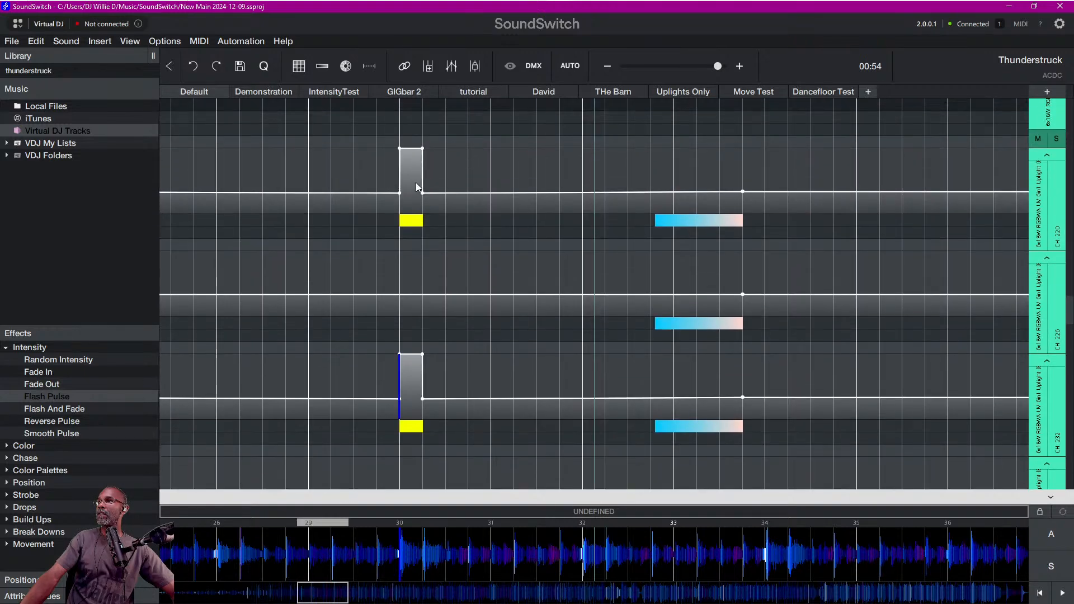
drag(403, 174, 417, 471)
scroll(417, 471, down, 4)
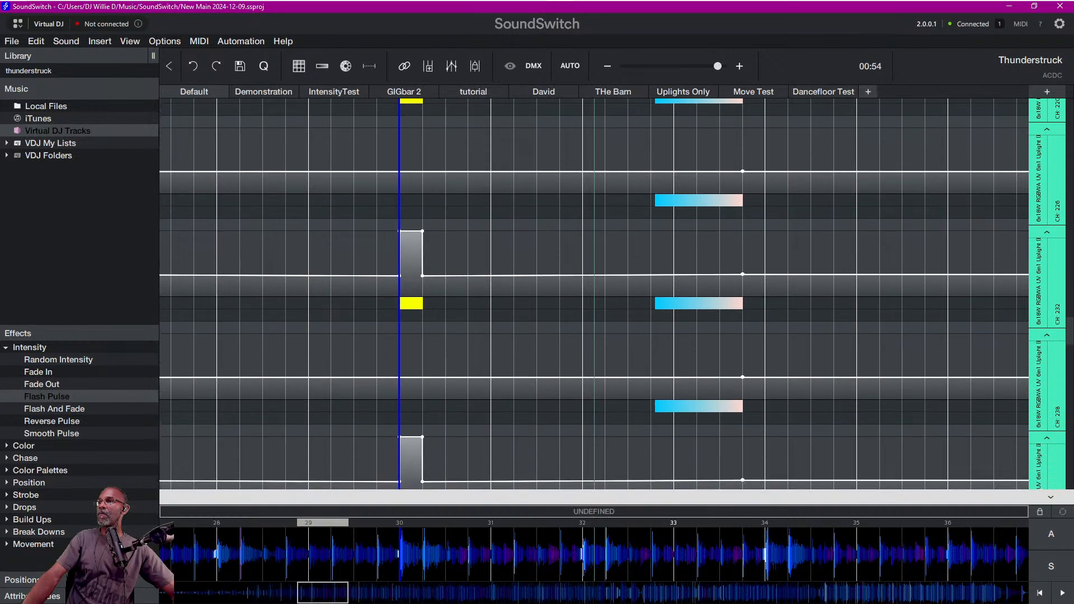
scroll(594, 294, down, 4)
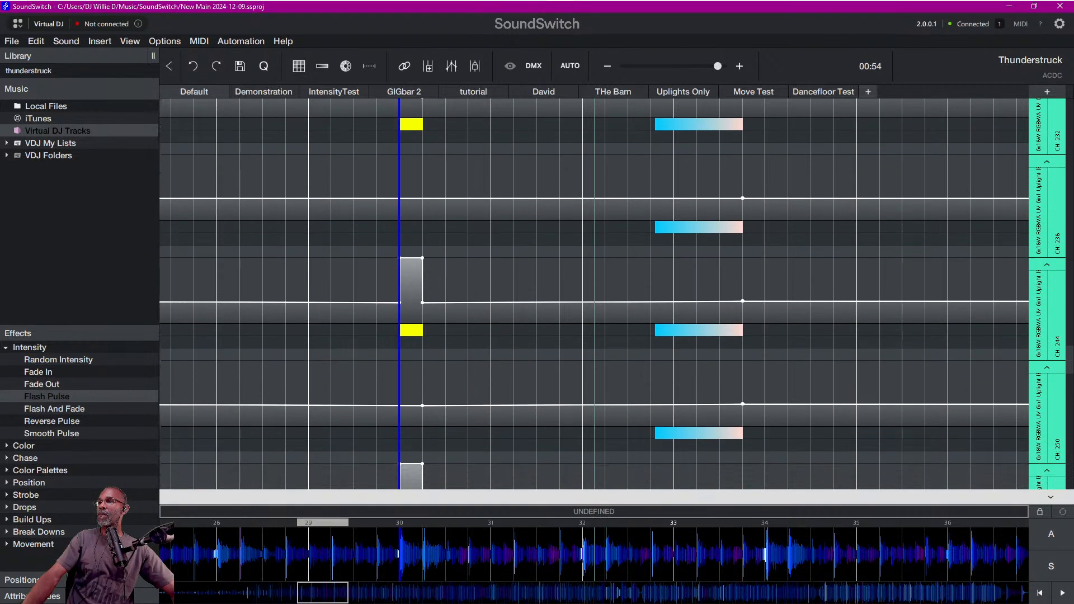
scroll(408, 335, down, 4)
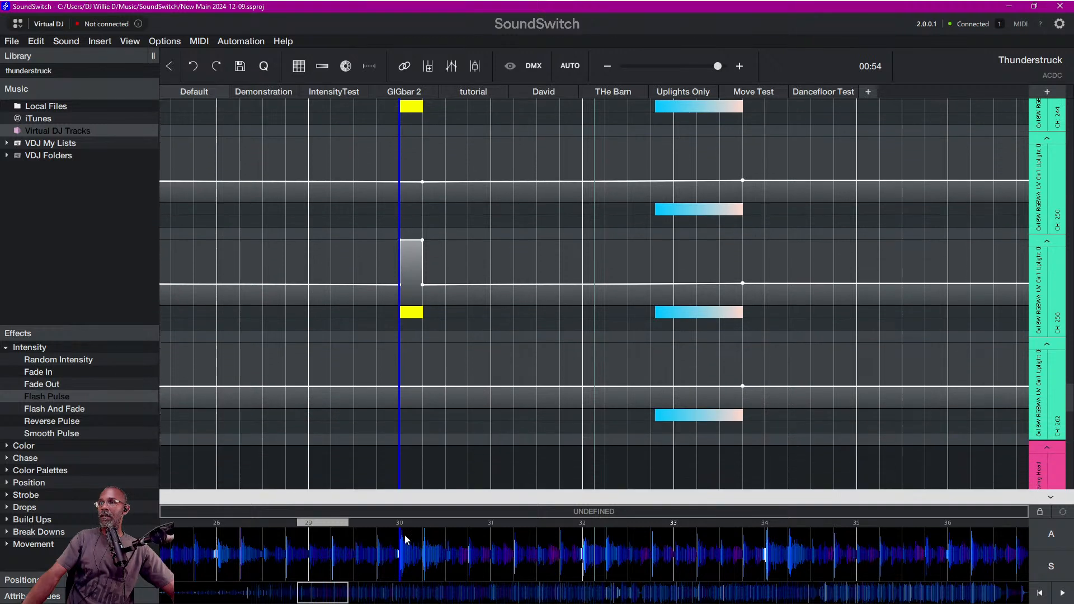
click(415, 432)
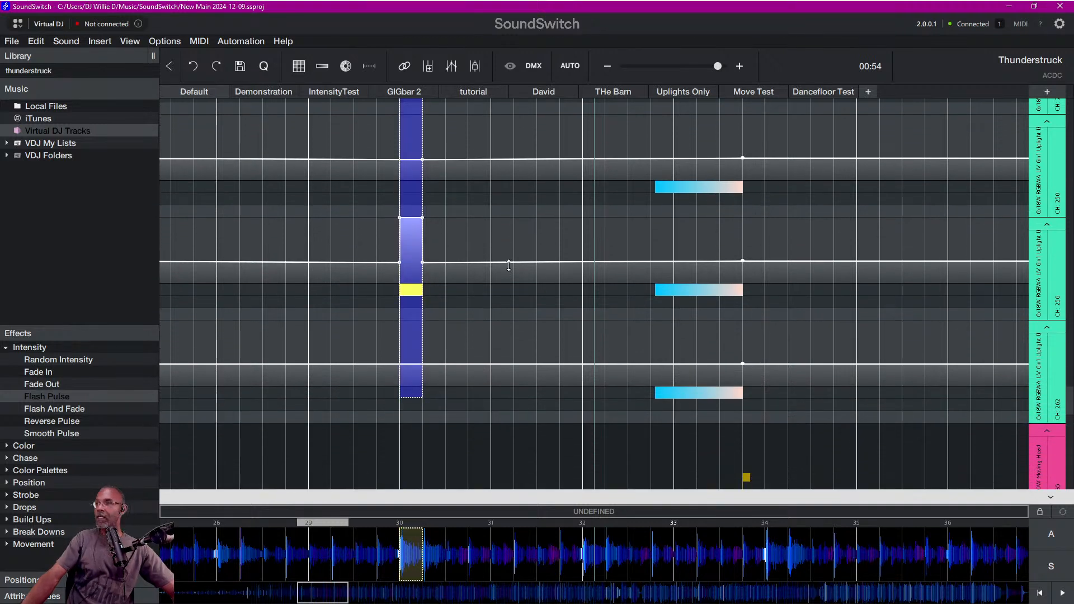
Paste the copied one-beat uplight range at measures 32 and 34, starting on the CH 220 track.
scroll(531, 240, up, 5)
scroll(554, 264, up, 6)
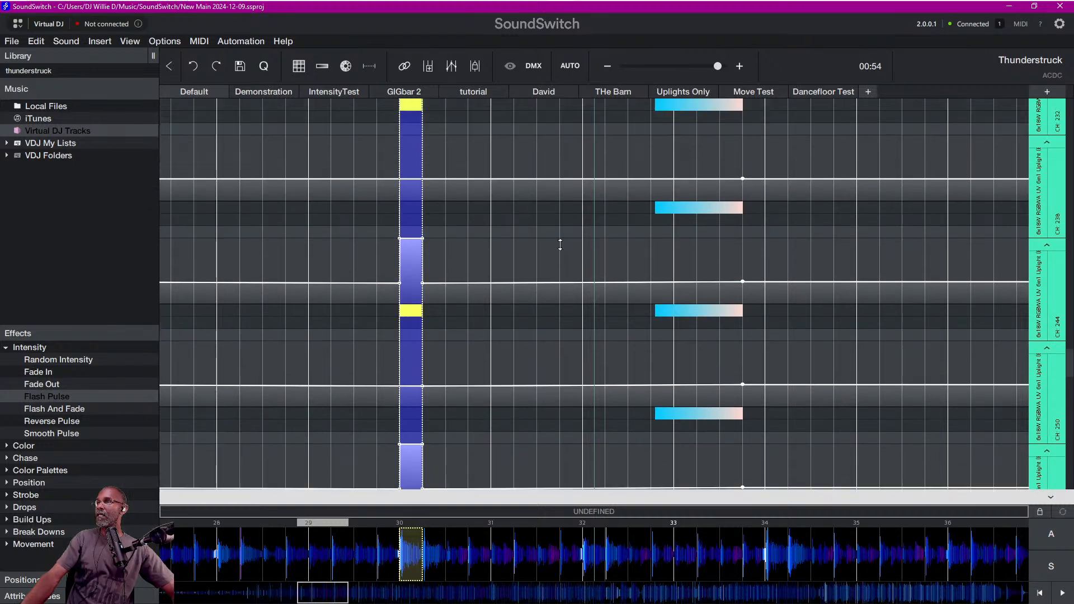
scroll(569, 236, up, 3)
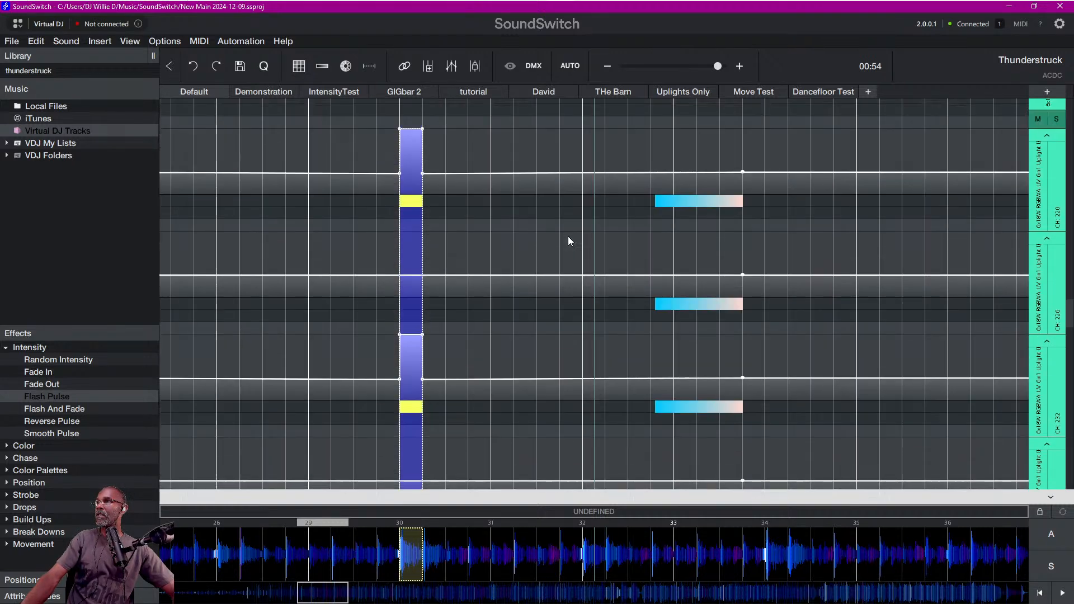
click(582, 228)
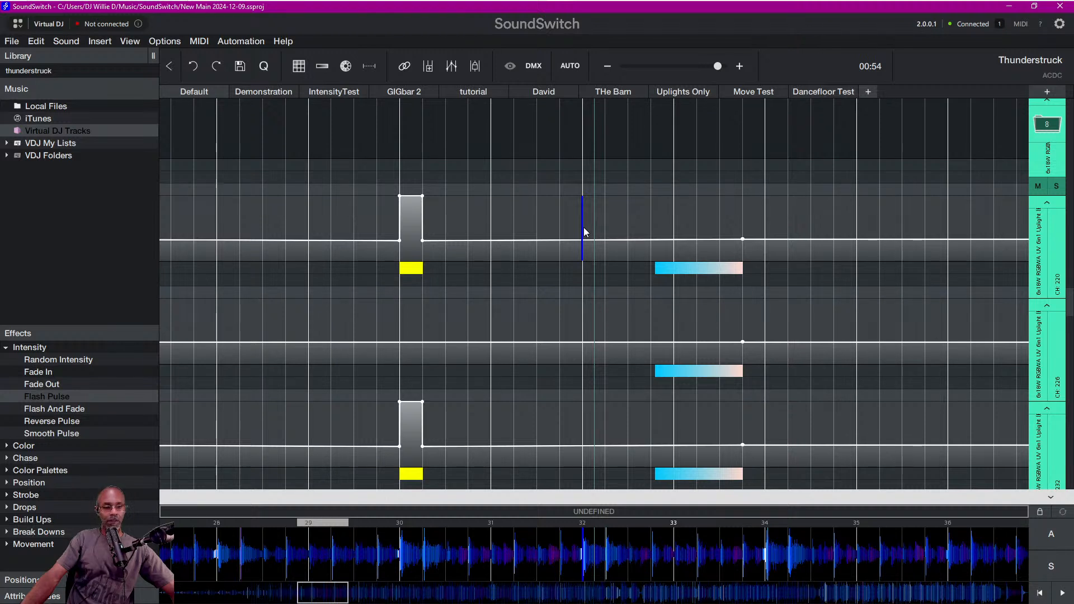
drag(583, 227, 604, 227)
scroll(619, 323, down, 2)
scroll(618, 324, down, 2)
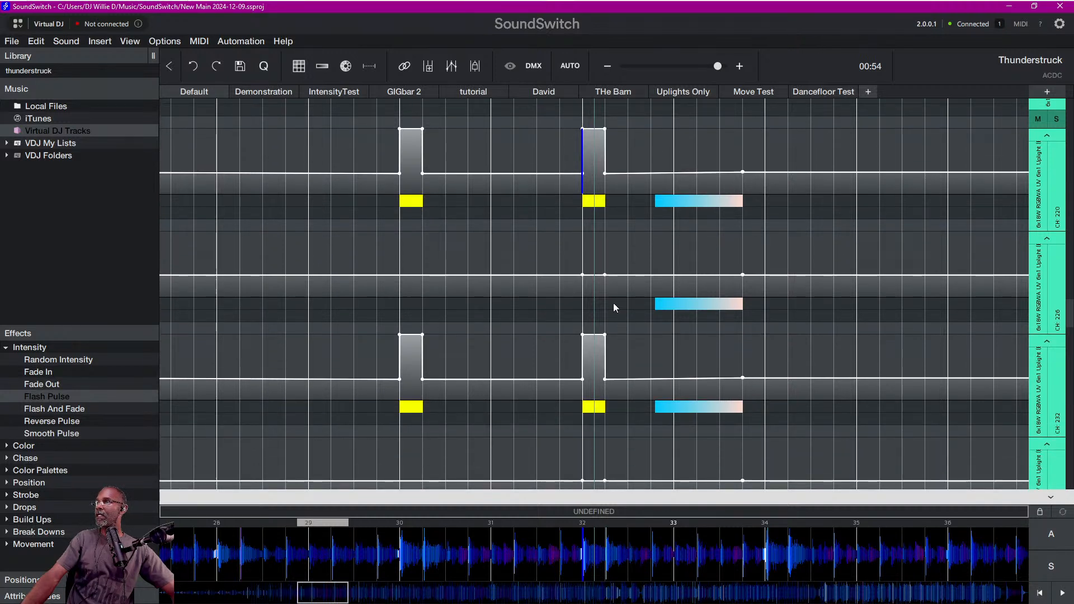
click(767, 155)
key(ctrl+v)
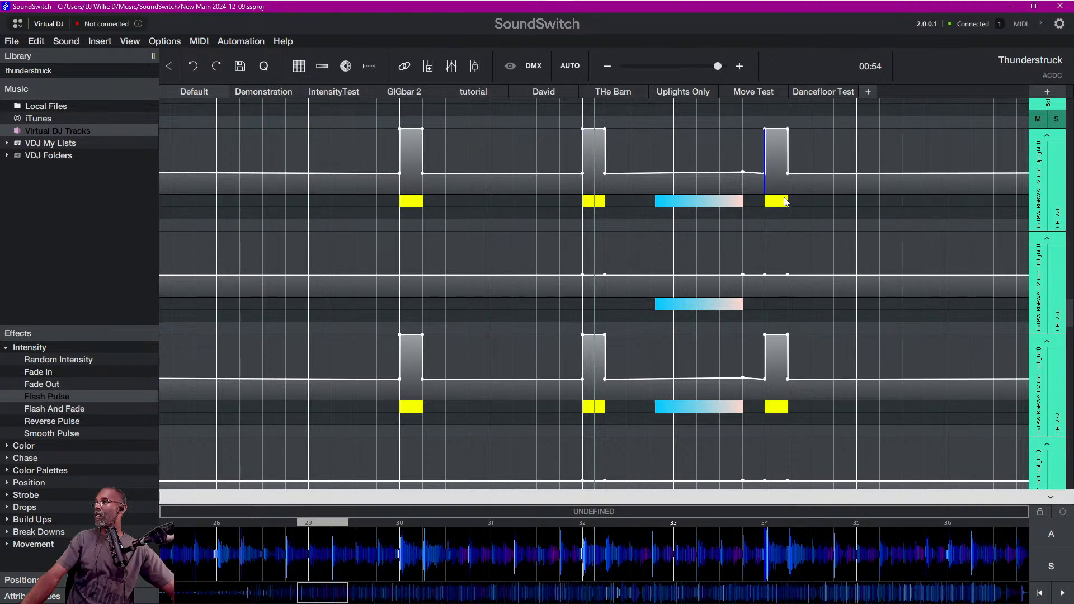
Level the intensity line leading into the measure 34 pulses on the CH 220 and CH 232 tracks by removing the stray nodes.
double_click(764, 174)
drag(746, 172, 746, 174)
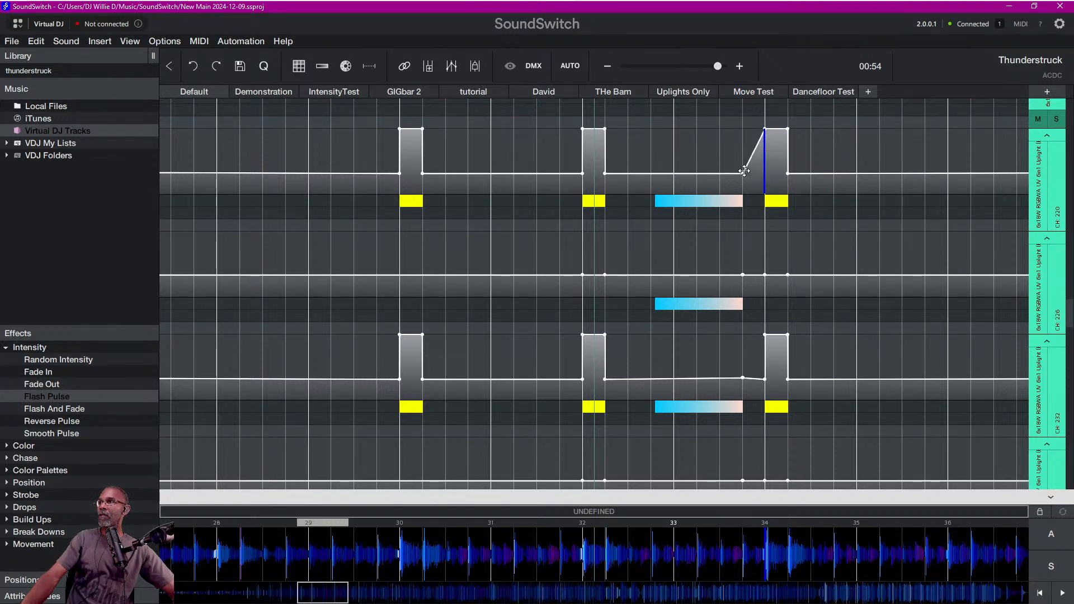
drag(744, 172, 767, 173)
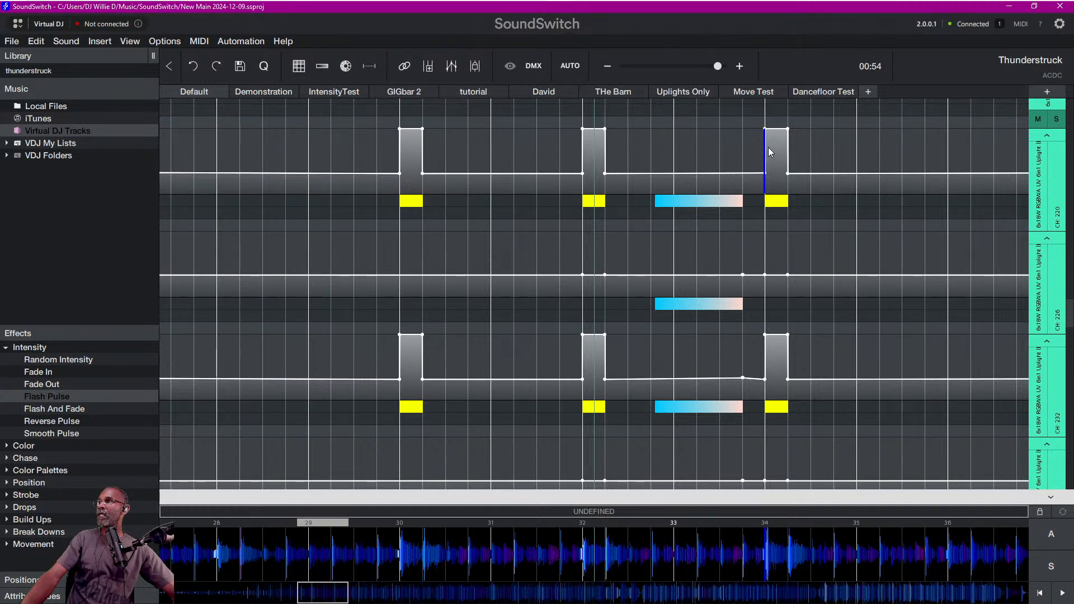
drag(769, 147, 786, 220)
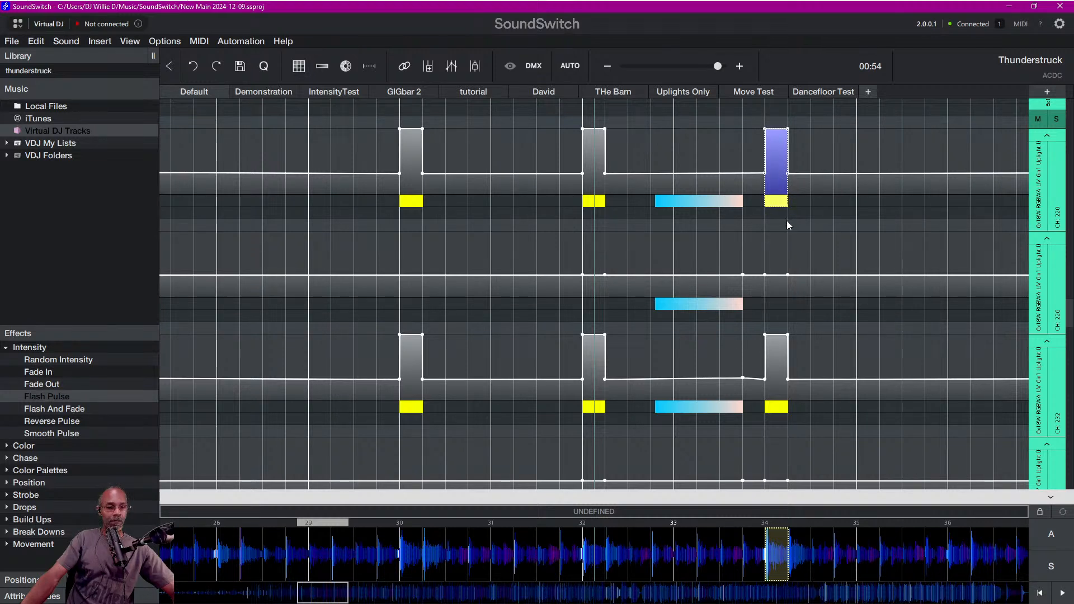
click(767, 361)
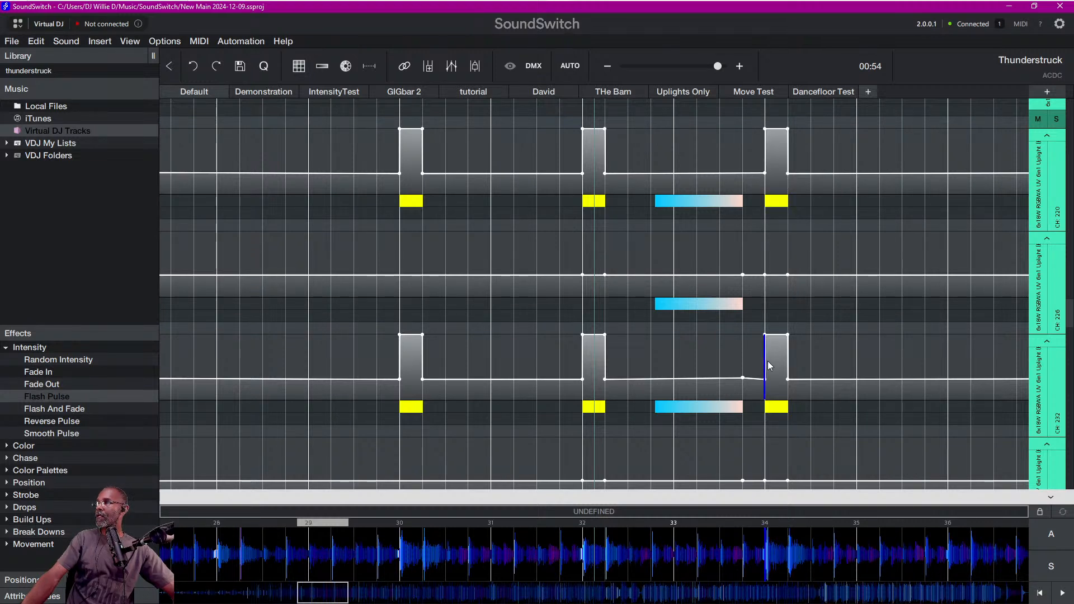
scroll(768, 361, down, 1)
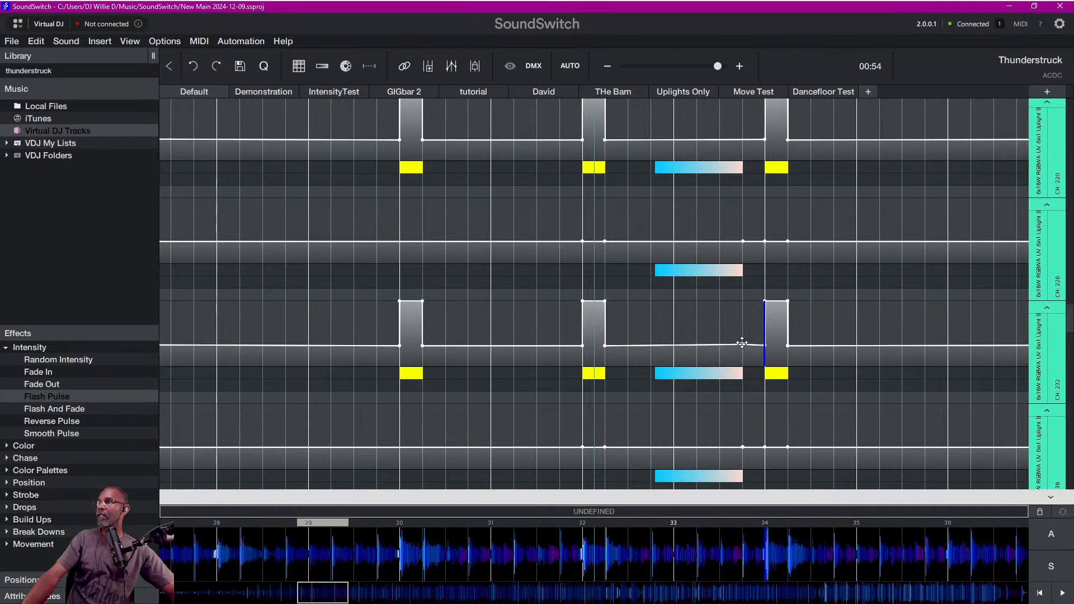
drag(741, 343, 743, 355)
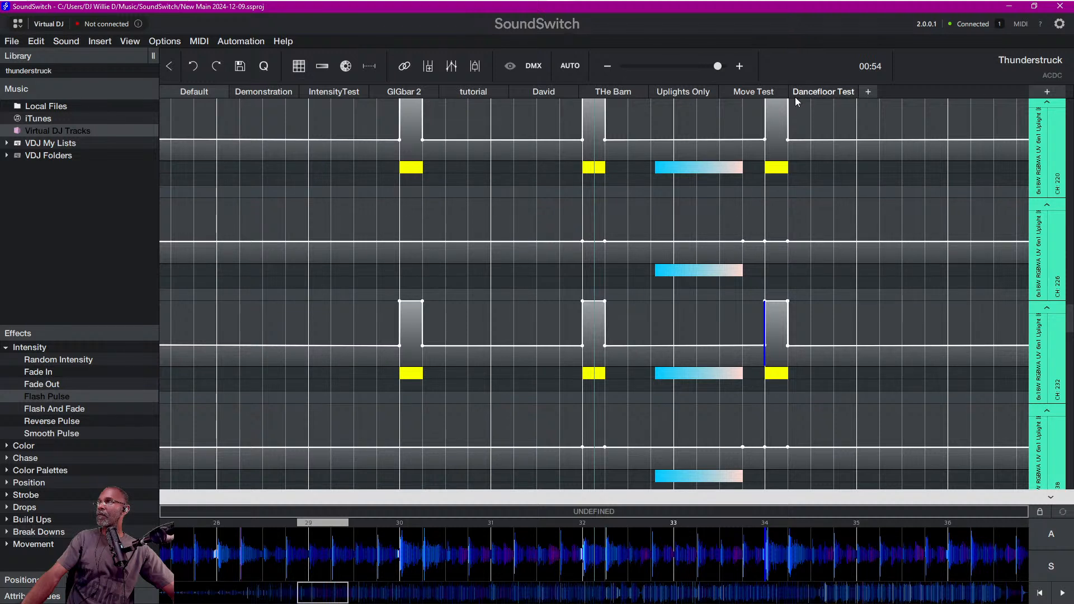
click(766, 314)
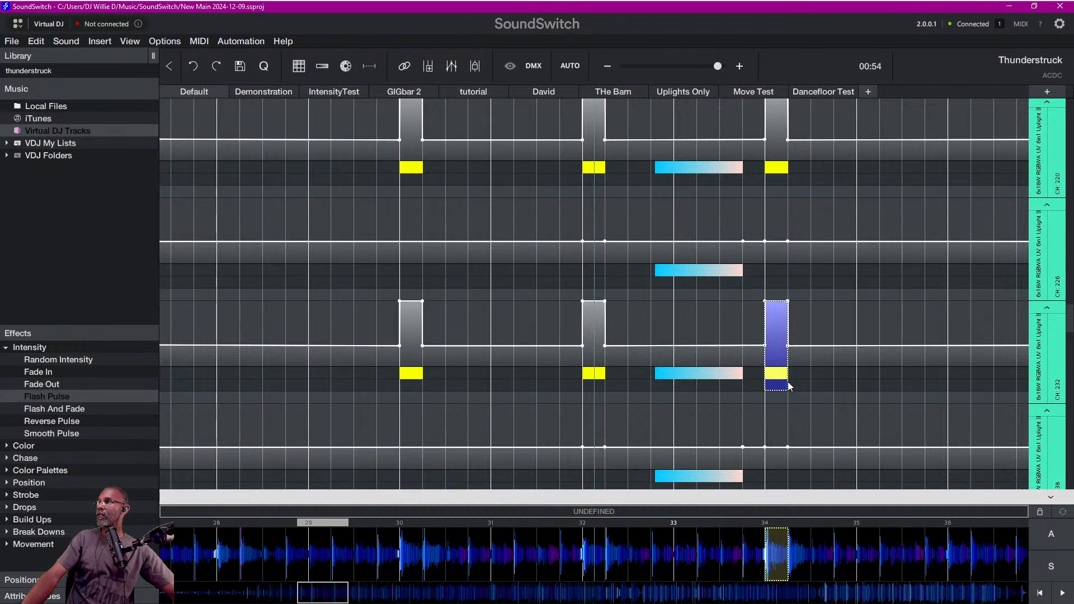
Clear the stray intensity nodes just before measure 34 on the CH 244, CH 250 and CH 256 uplight tracks.
scroll(776, 401, down, 2)
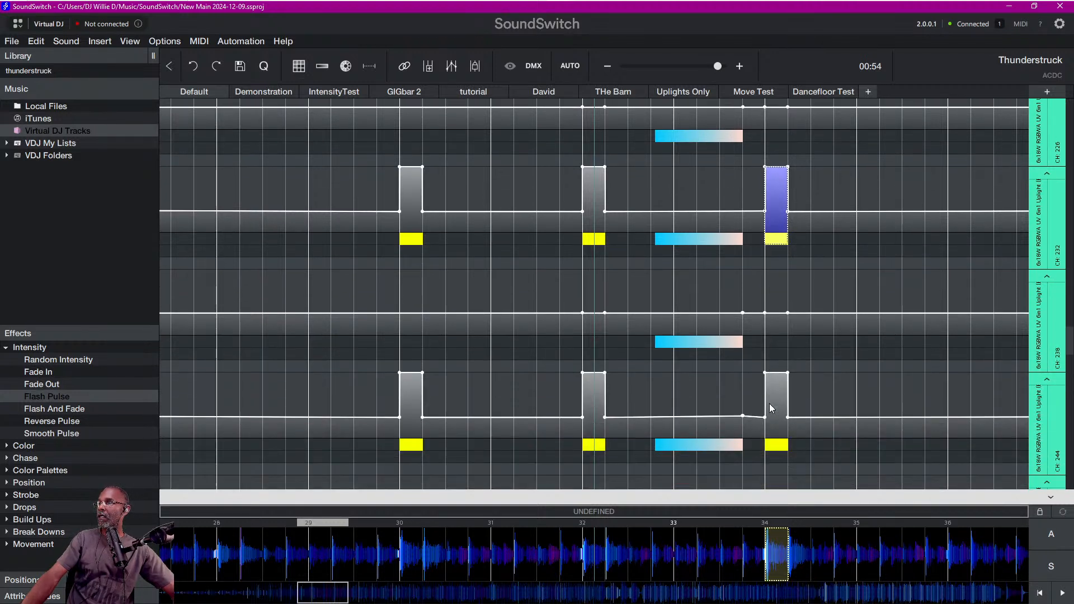
click(768, 402)
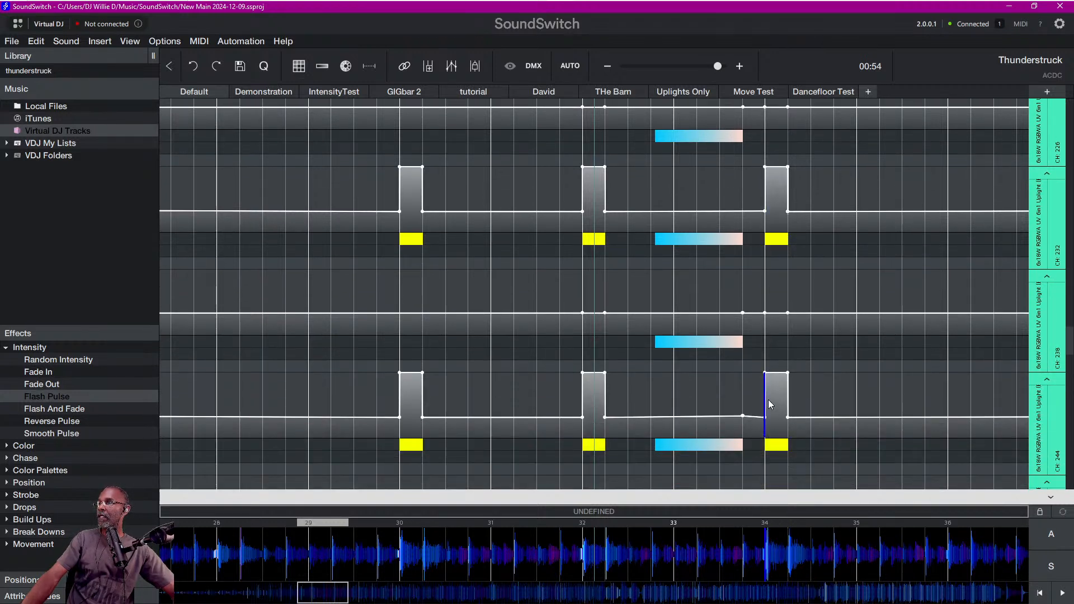
click(742, 414)
scroll(749, 425, down, 3)
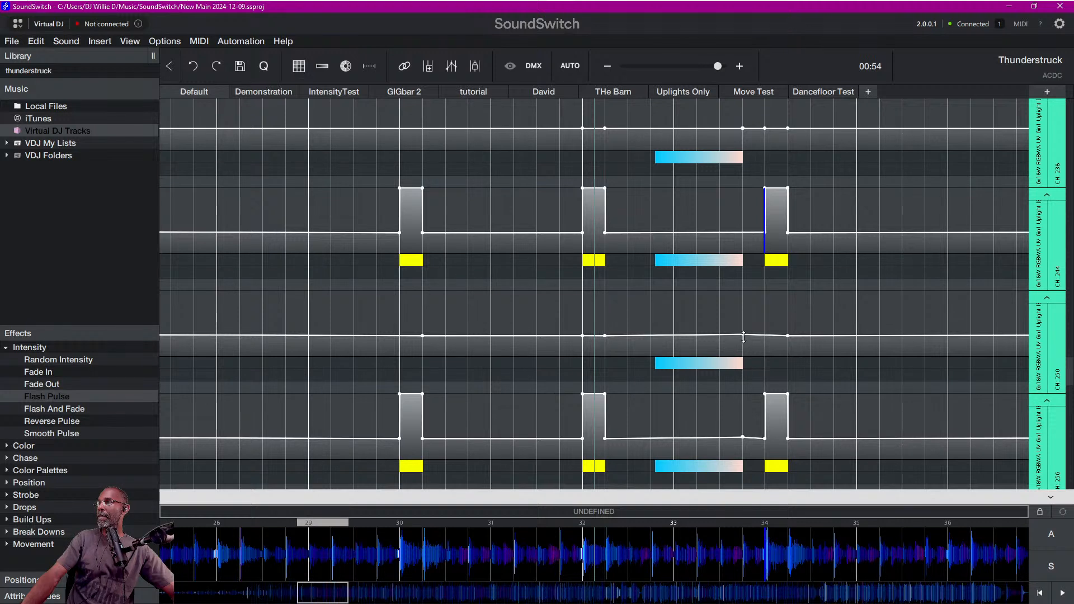
double_click(742, 336)
scroll(765, 402, down, 1)
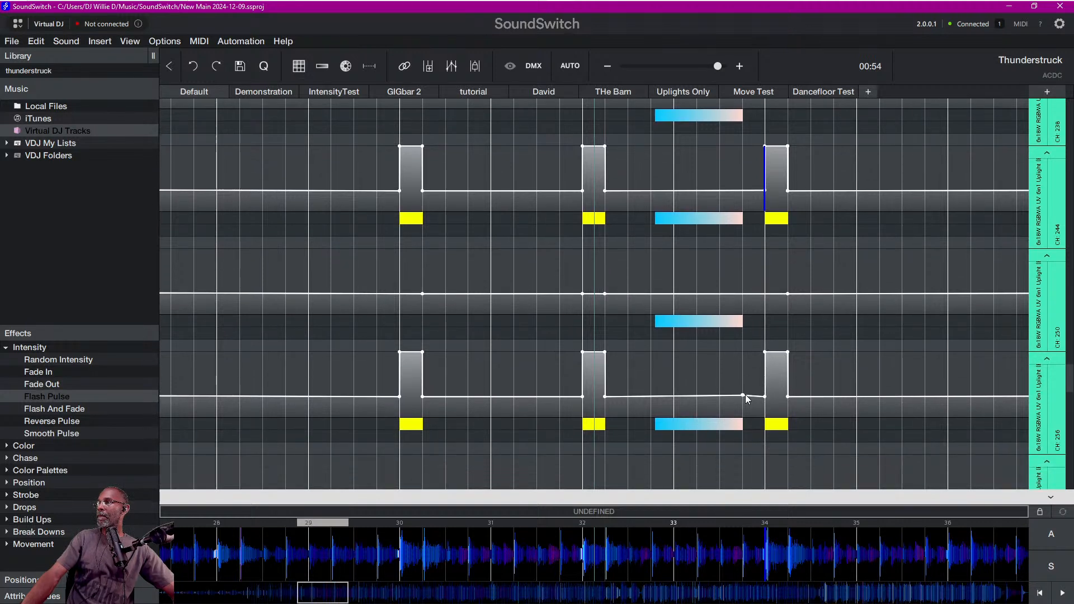
click(742, 397)
double_click(764, 394)
drag(764, 393, 769, 342)
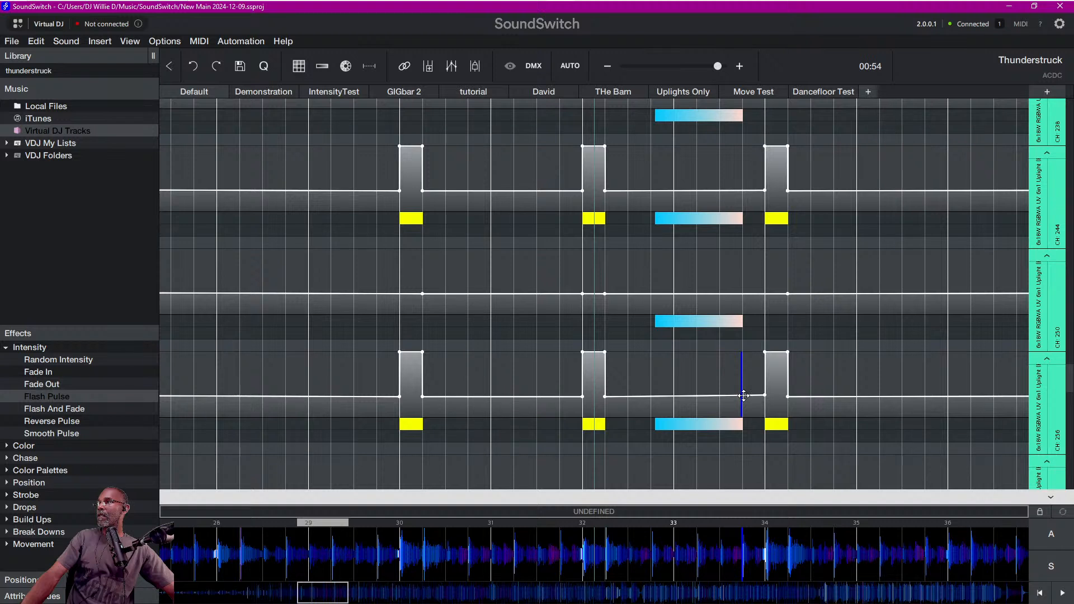
Copy the one-beat yellow pulse at measure 30 on the CH 256 track and paste it at measure 36.
click(403, 378)
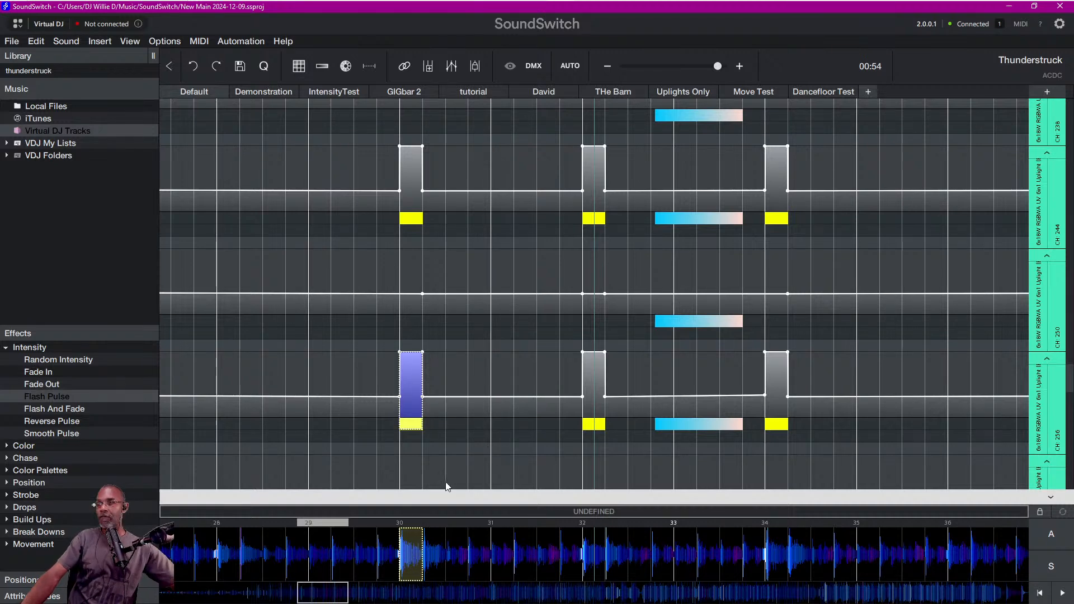
scroll(861, 291, down, 1)
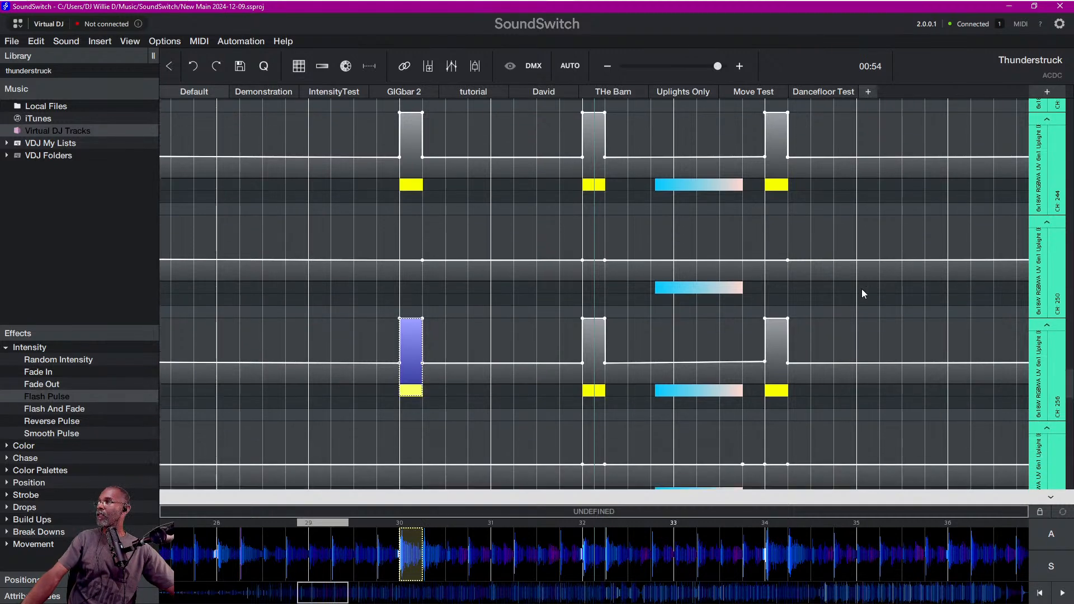
scroll(861, 292, down, 3)
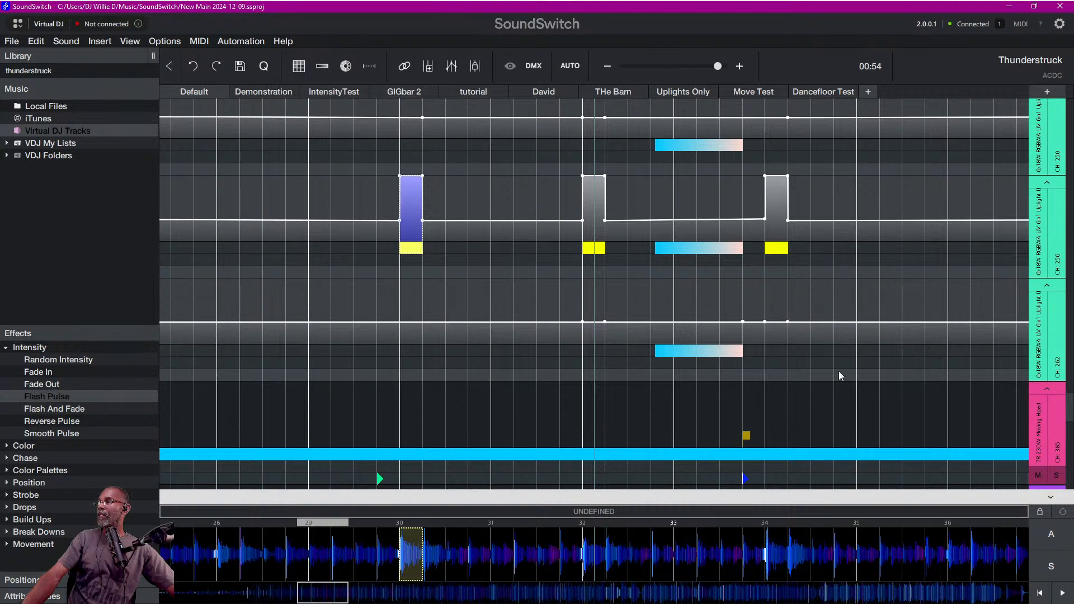
scroll(951, 341, up, 1)
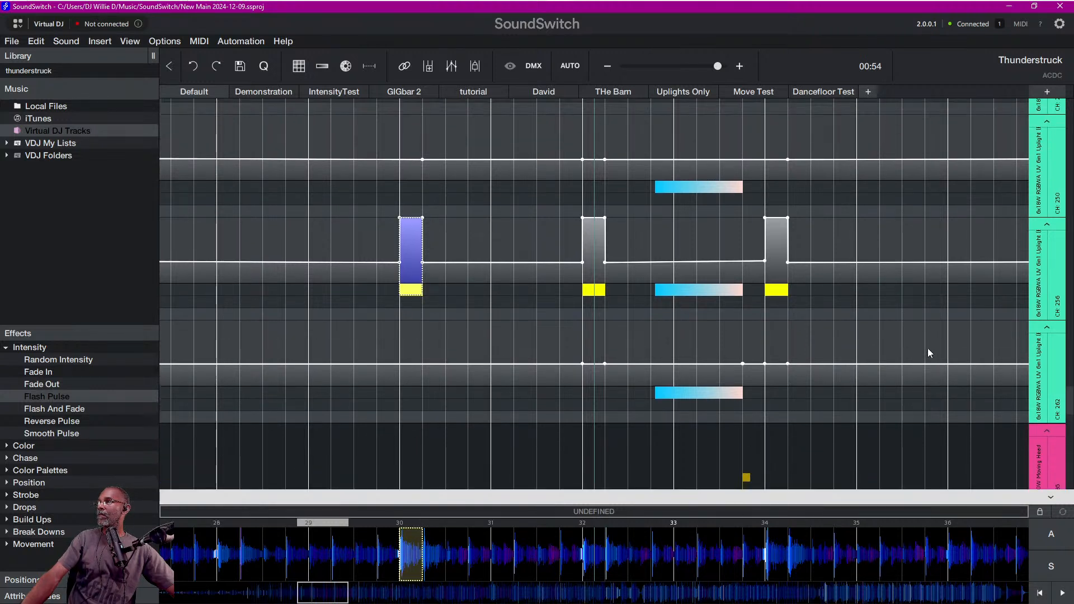
scroll(917, 351, up, 2)
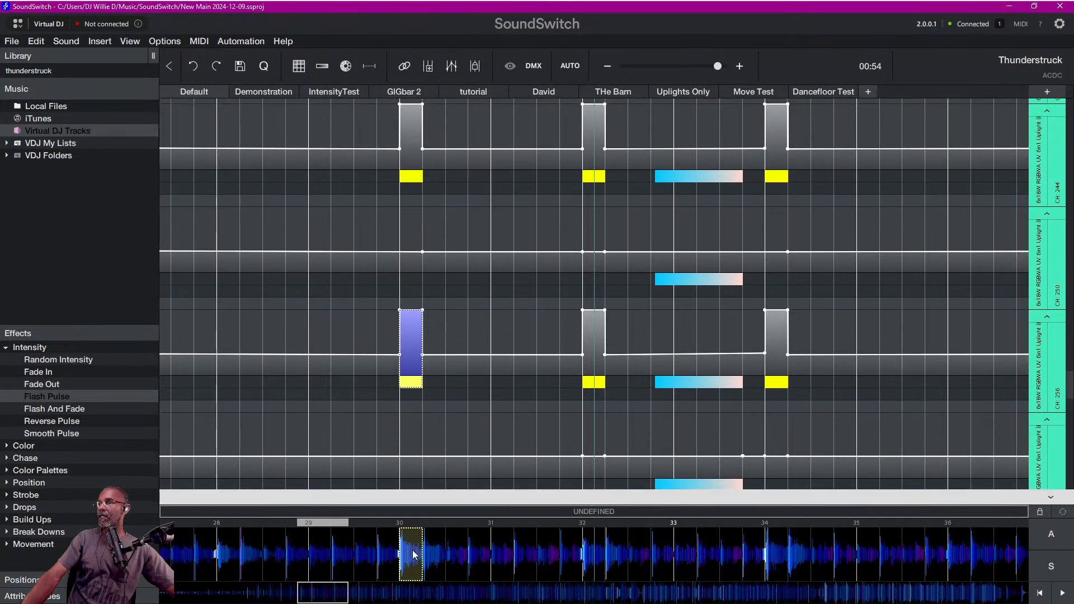
drag(341, 523, 359, 524)
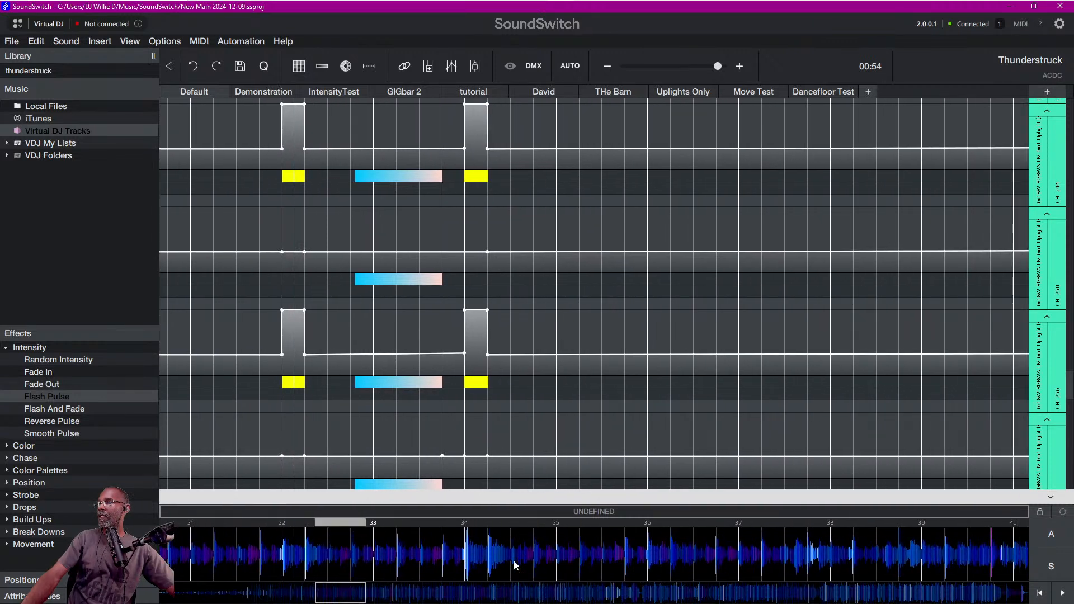
click(640, 551)
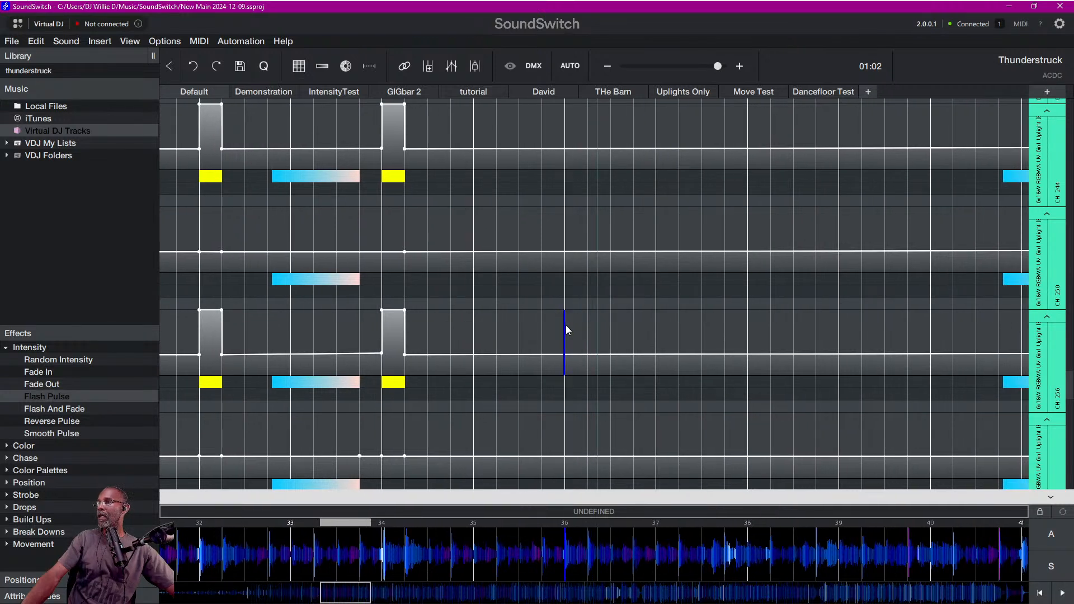
click(565, 324)
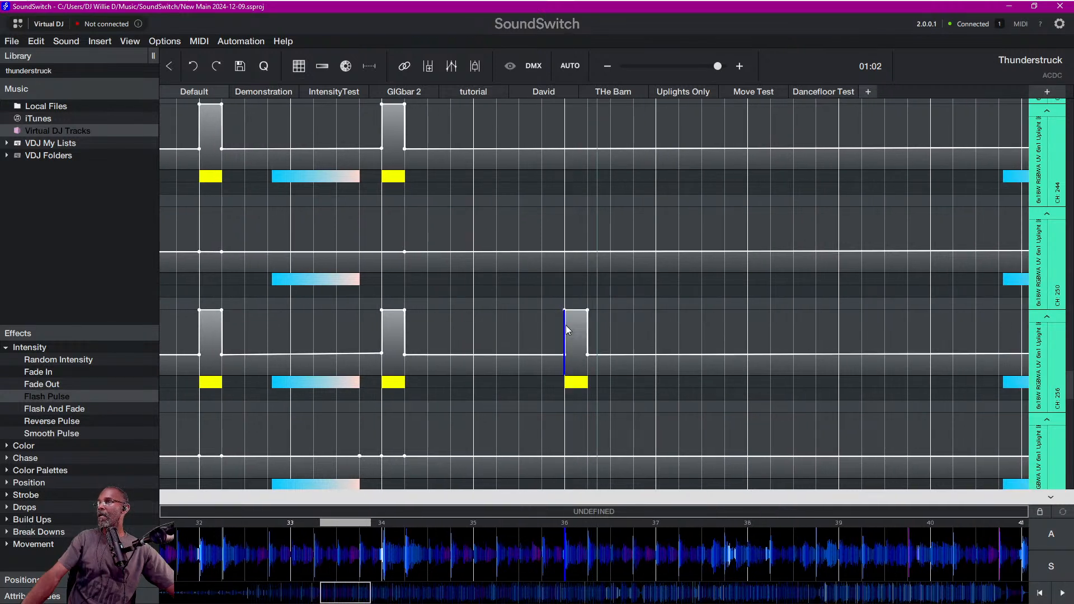
click(568, 235)
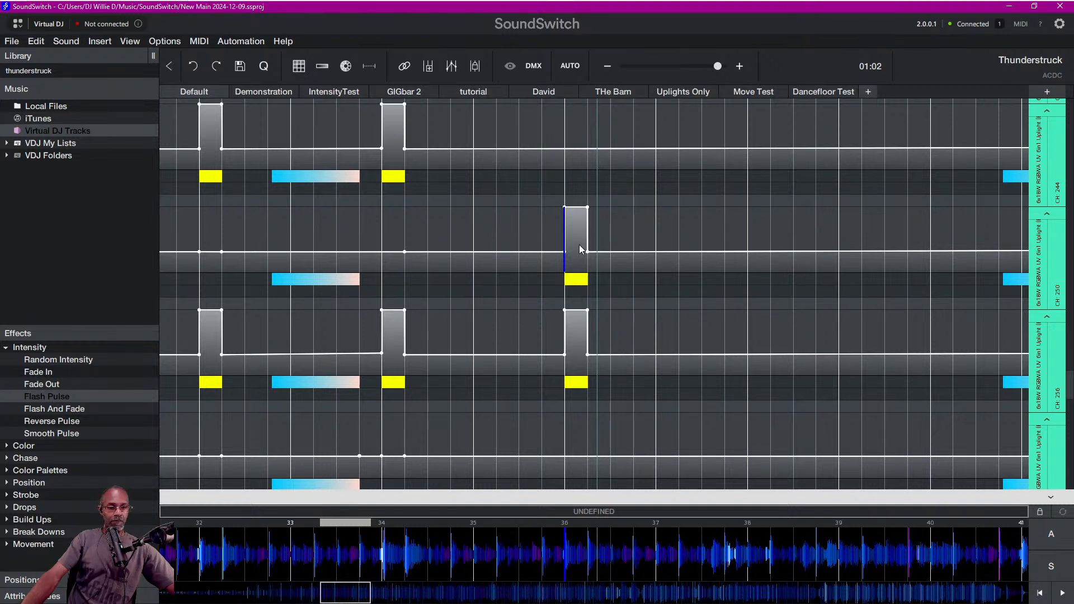
key(Delete)
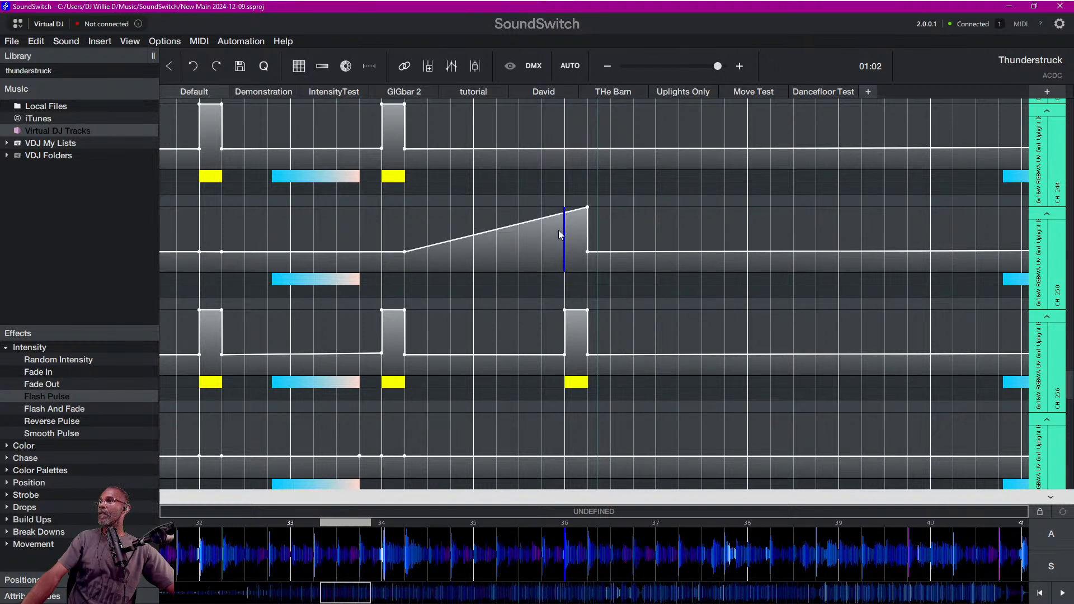
key(Delete)
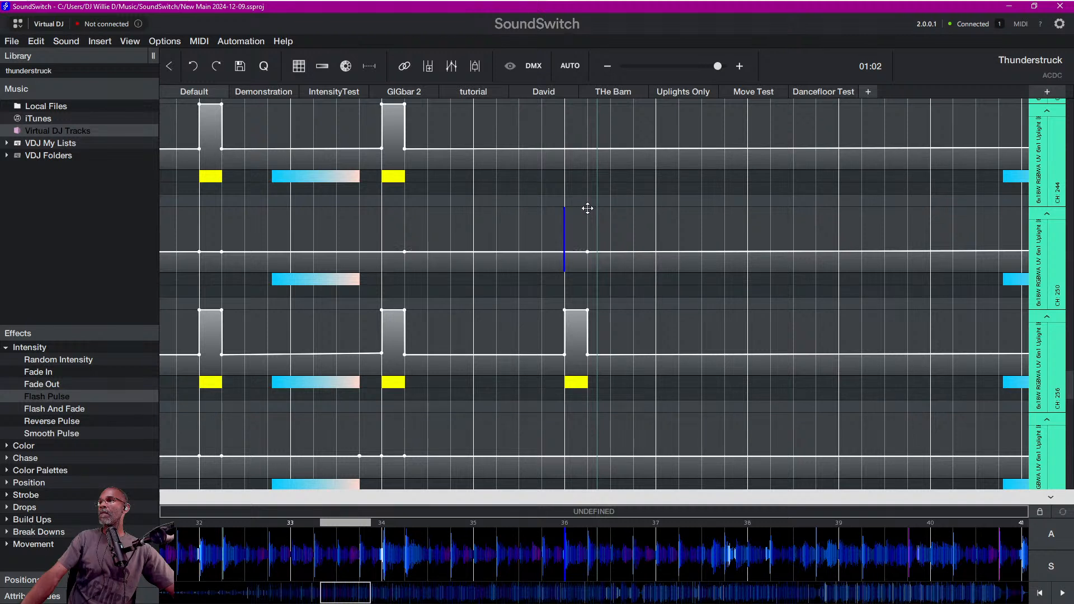
Paste the copied yellow pulse at measure 36 on the CH 244, CH 232 and CH 220 uplight tracks.
scroll(565, 269, up, 3)
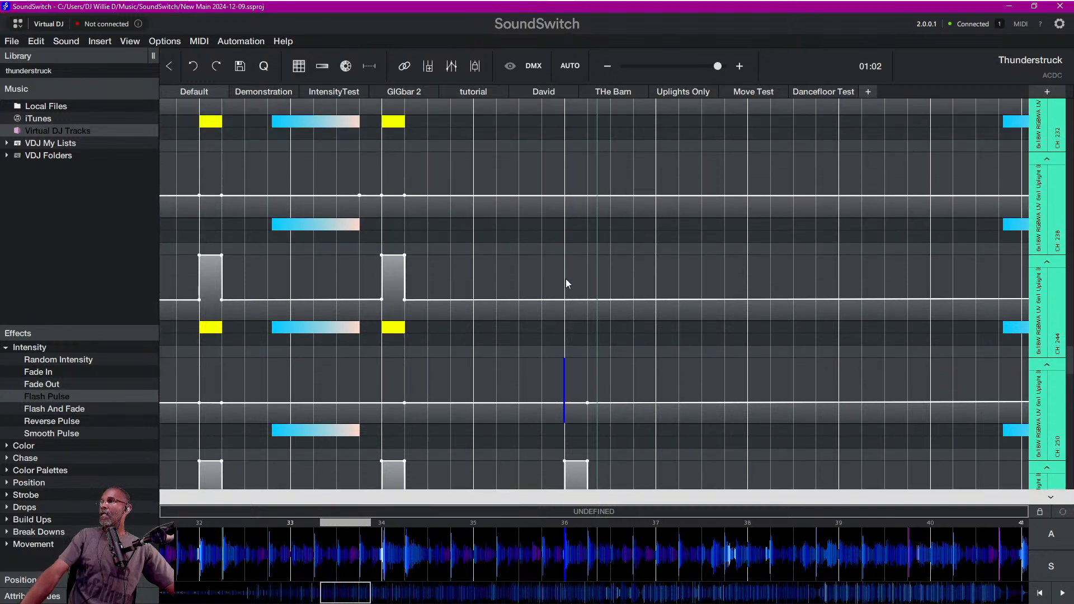
click(566, 278)
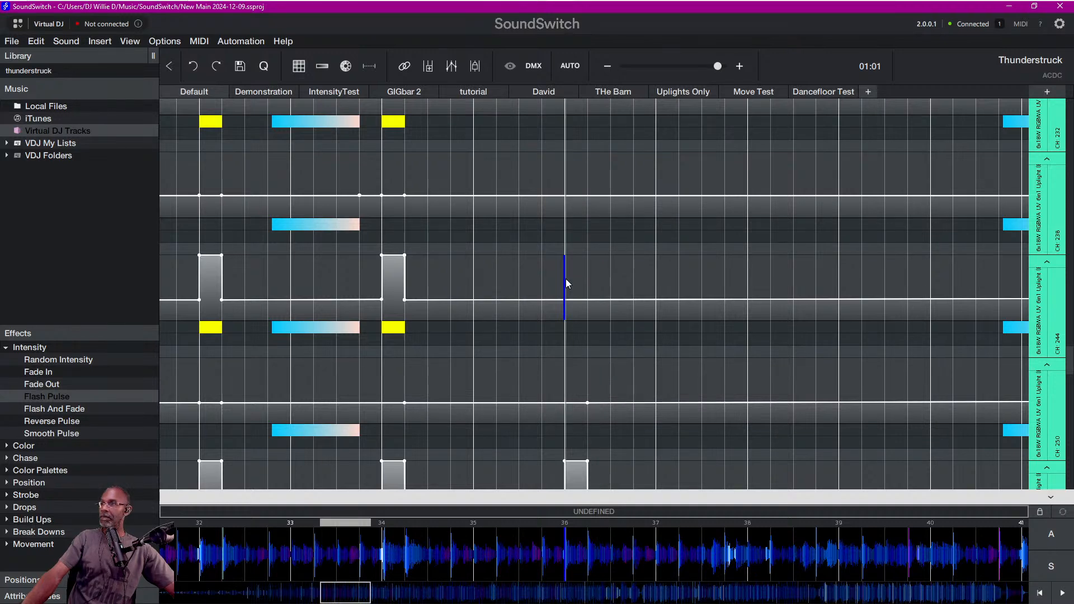
double_click(565, 278)
scroll(570, 203, up, 1)
scroll(572, 206, up, 2)
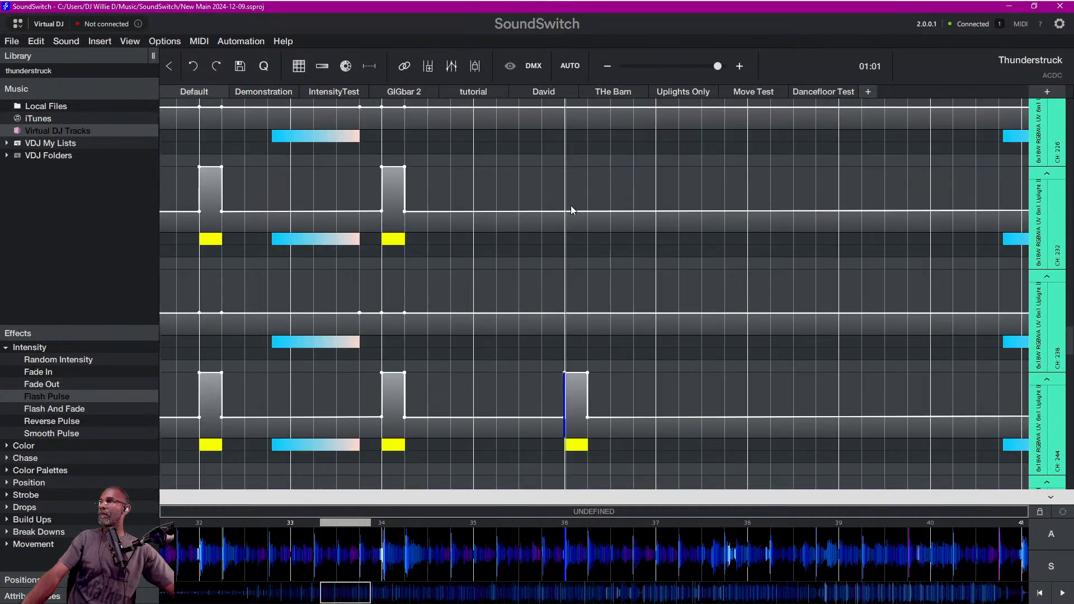
double_click(568, 194)
scroll(576, 243, up, 5)
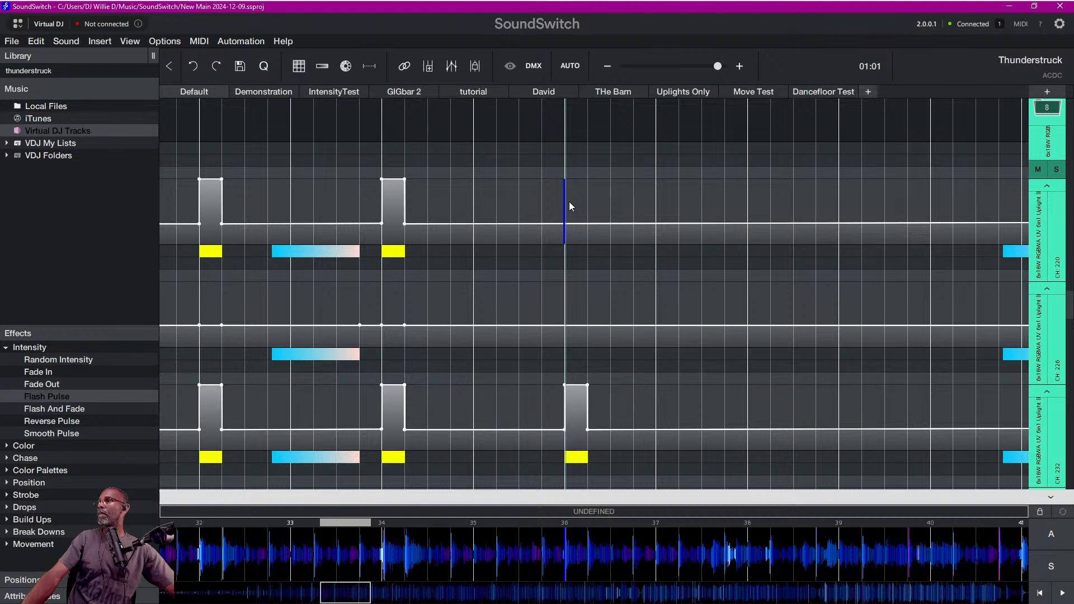
double_click(569, 206)
Play the song from measure 34 to preview the yellow uplight pulses.
click(389, 558)
key(space)
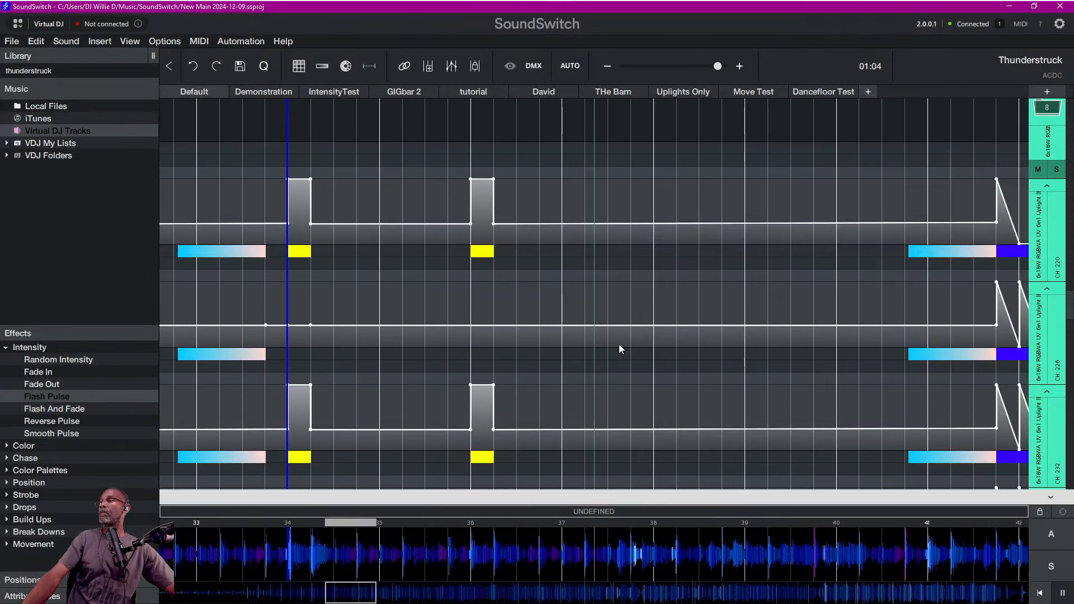
key(space)
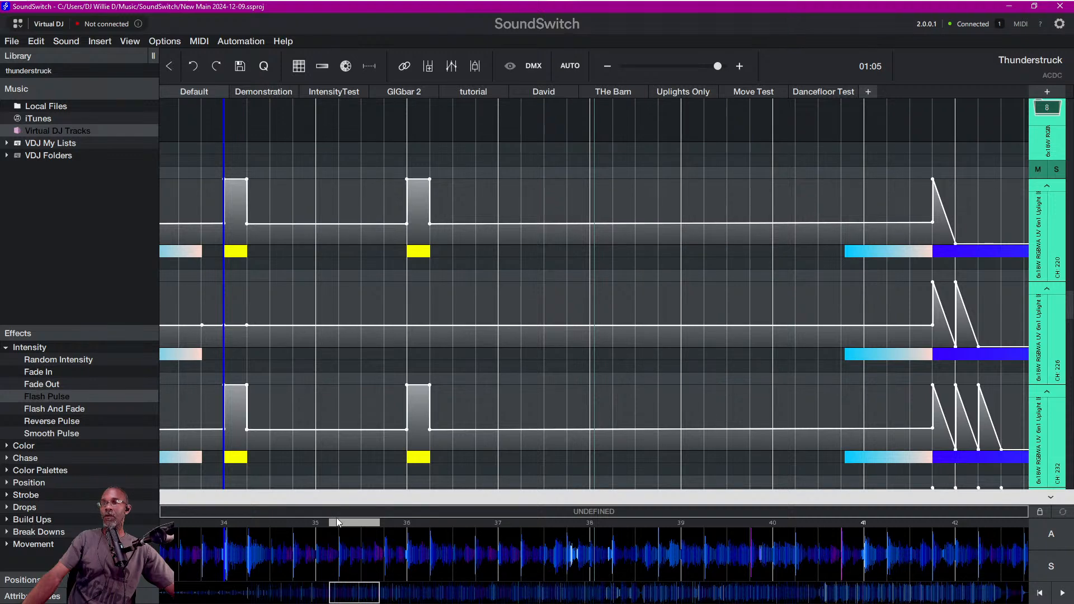
Return to the start of the song and look over the opening flash pattern on the uplight tracks from CH 220 to CH 256.
drag(336, 592, 268, 587)
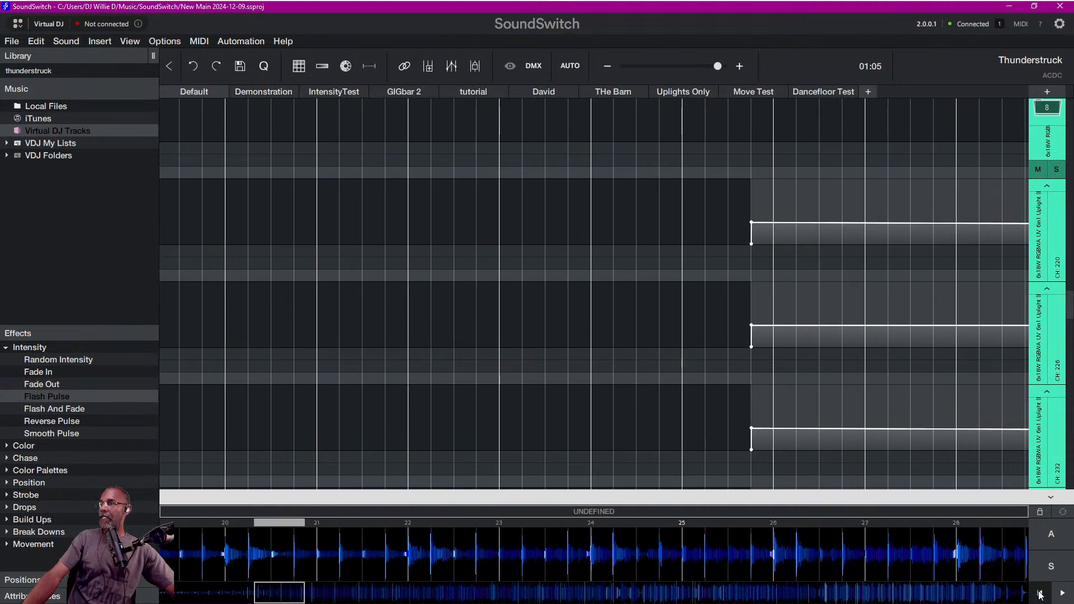
click(1039, 593)
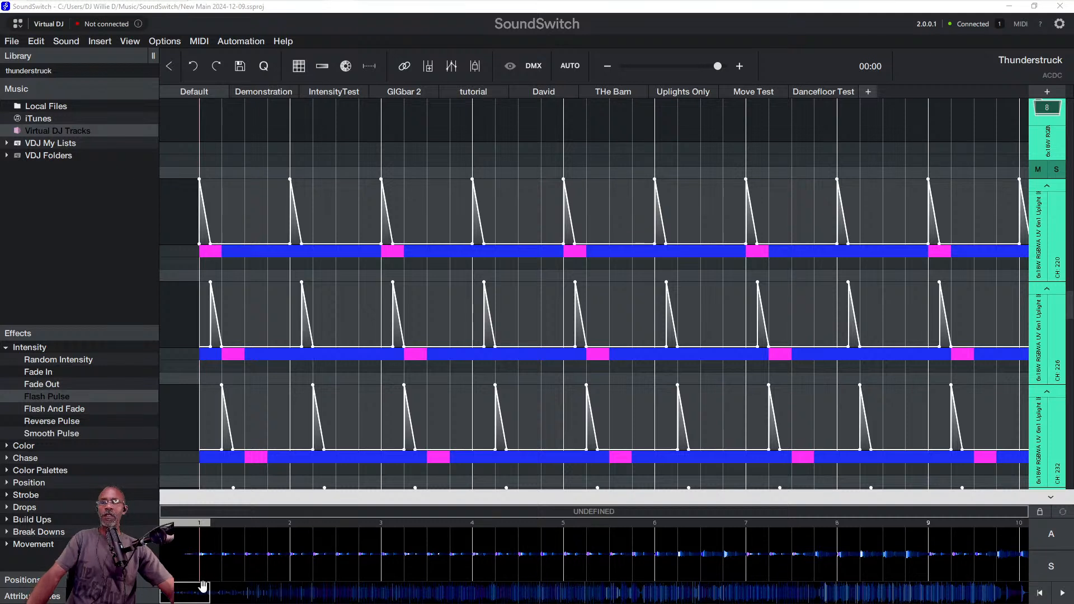
scroll(201, 355, down, 3)
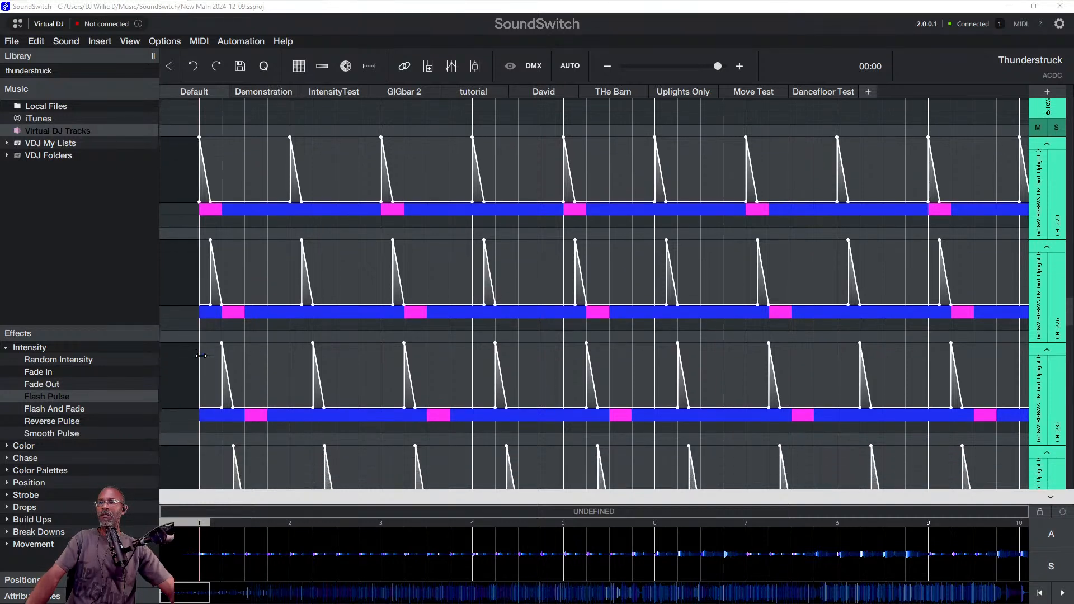
scroll(201, 356, down, 7)
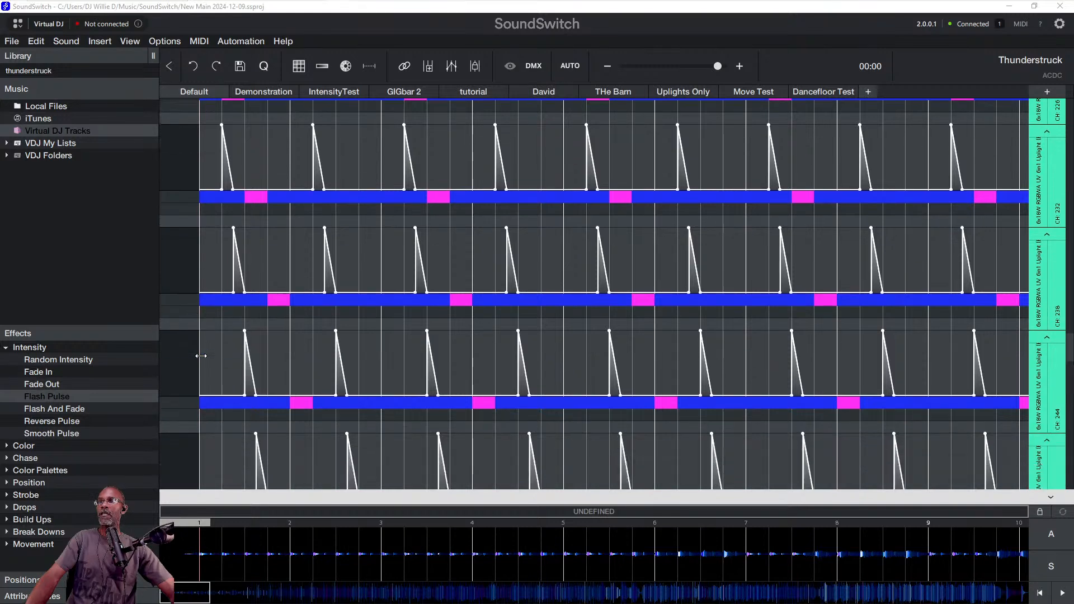
scroll(201, 355, down, 3)
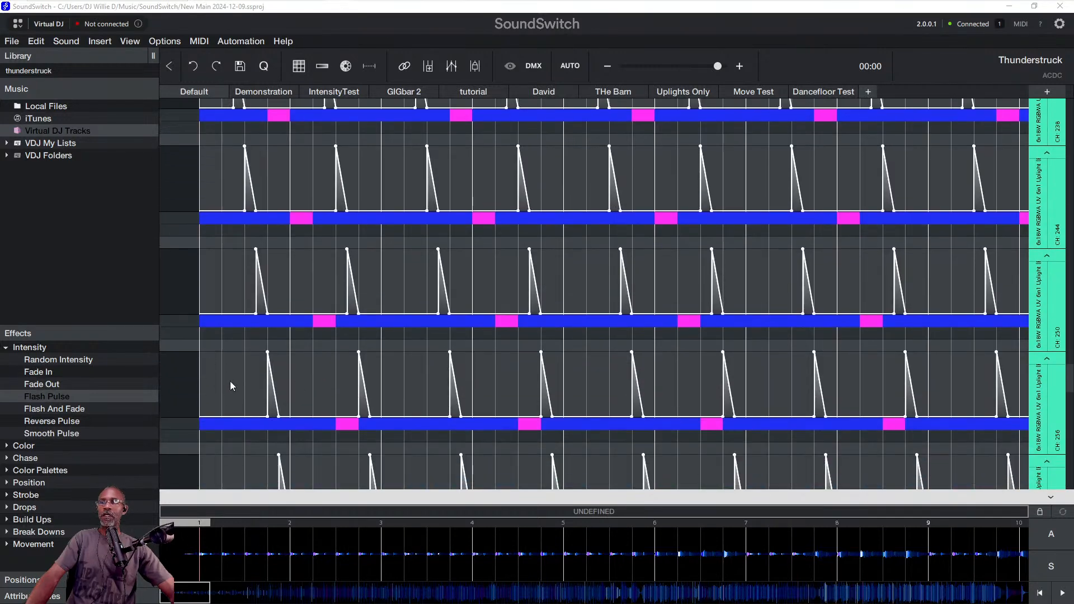
click(188, 592)
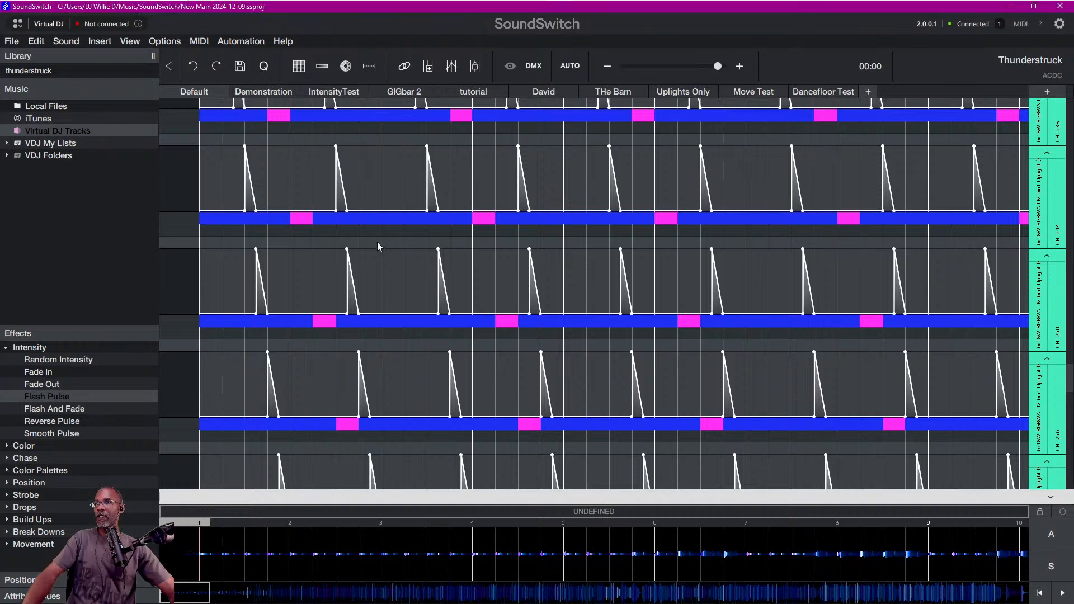
Play Thunderstruck from the start through the opening uplight flash pattern to measure 17.
click(190, 277)
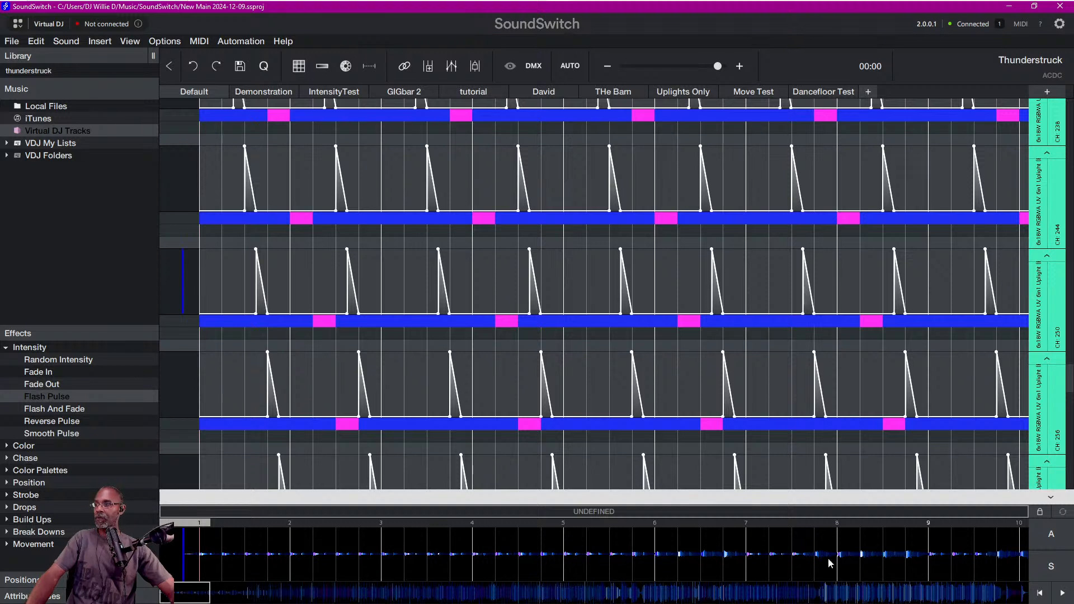
click(1062, 592)
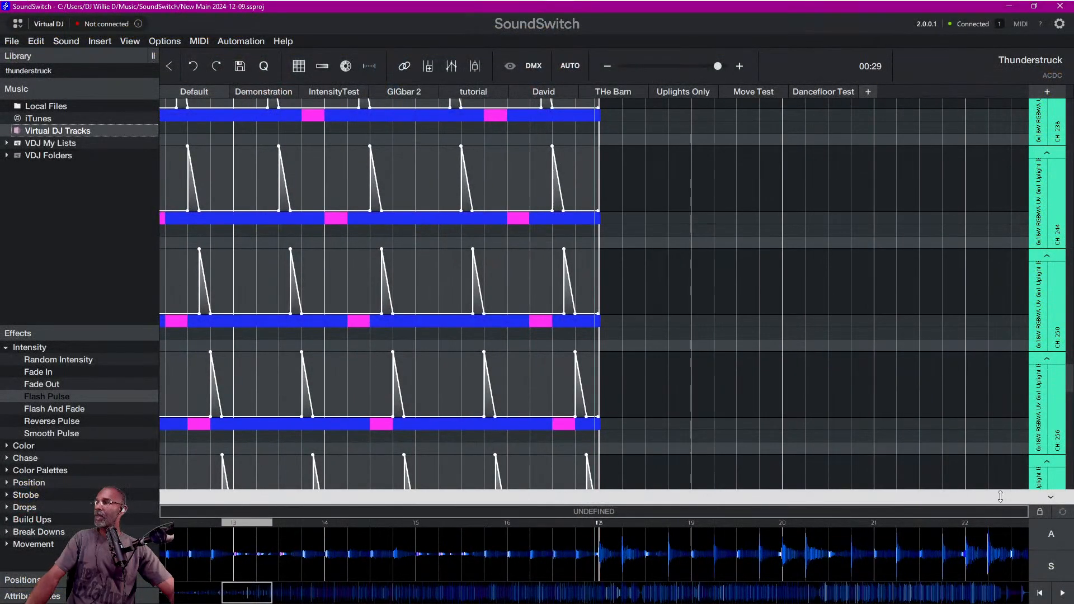
drag(243, 597, 251, 598)
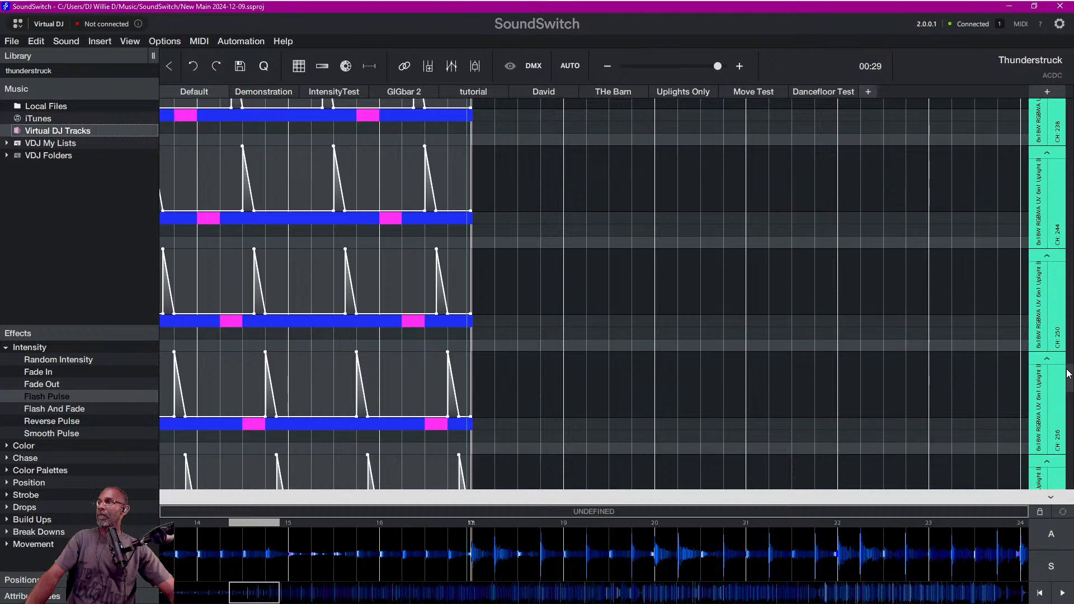
Look over the Wi-Bar, Best Par 50, Flat Par and uplight group tracks between measures 17 and 24.
drag(1067, 374, 1064, 248)
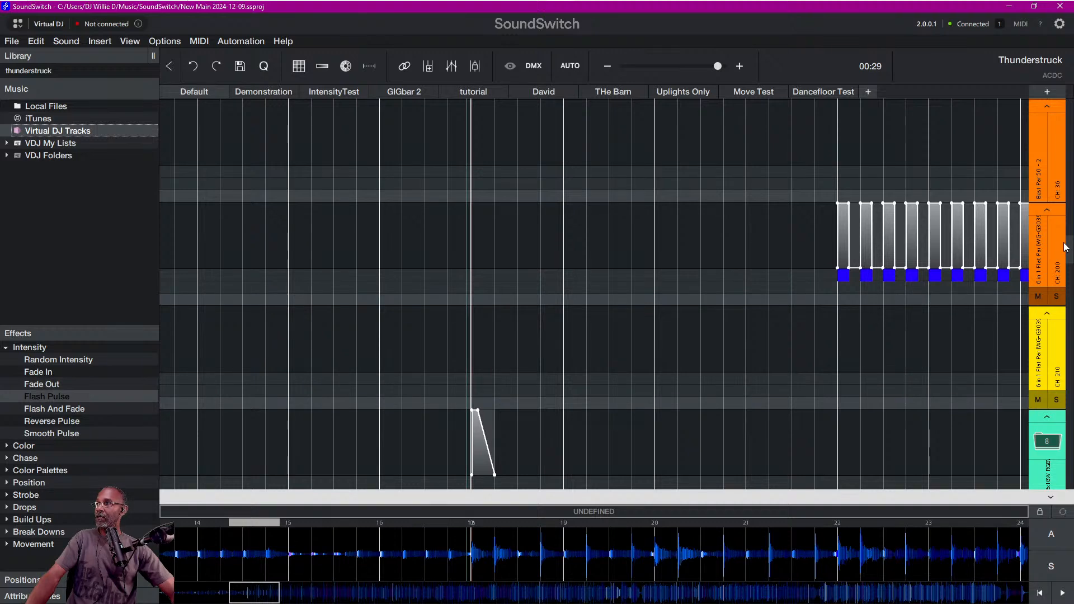
scroll(1065, 246, up, 3)
drag(1070, 235, 1070, 208)
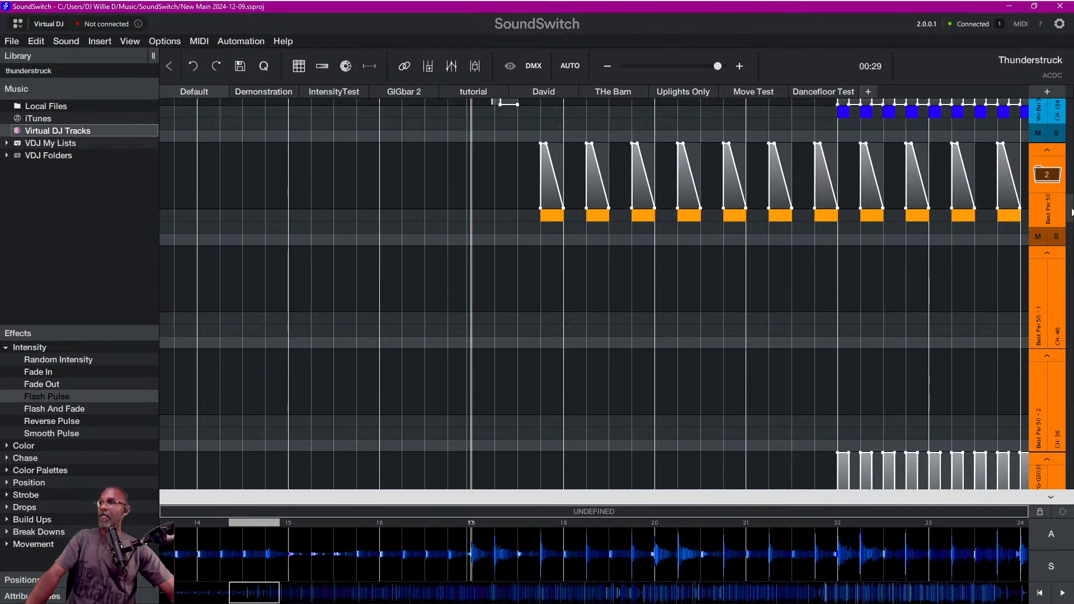
scroll(1071, 212, up, 1)
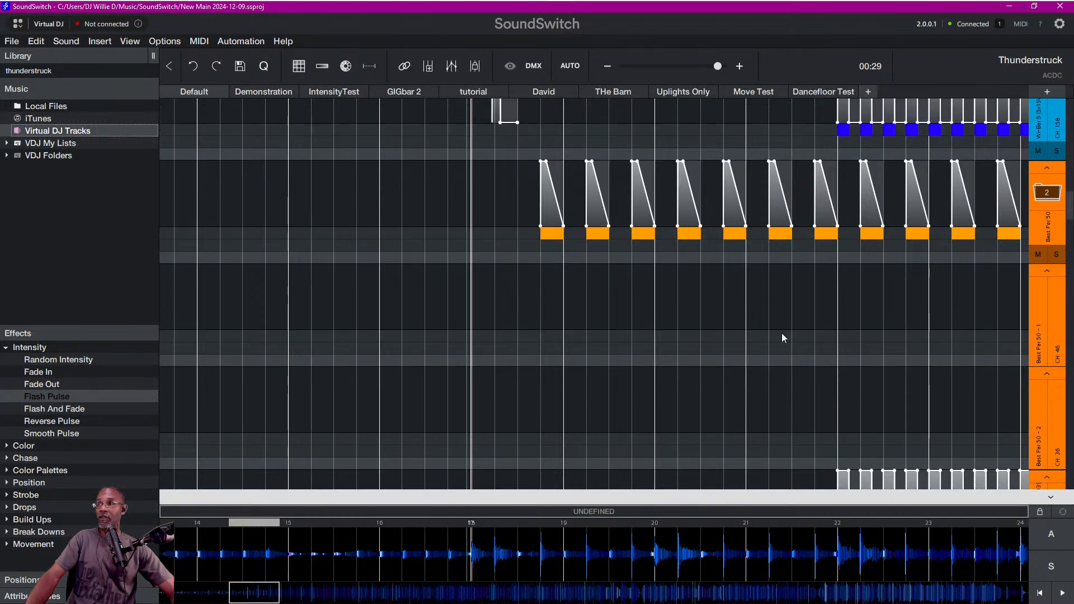
drag(1071, 218, 1064, 299)
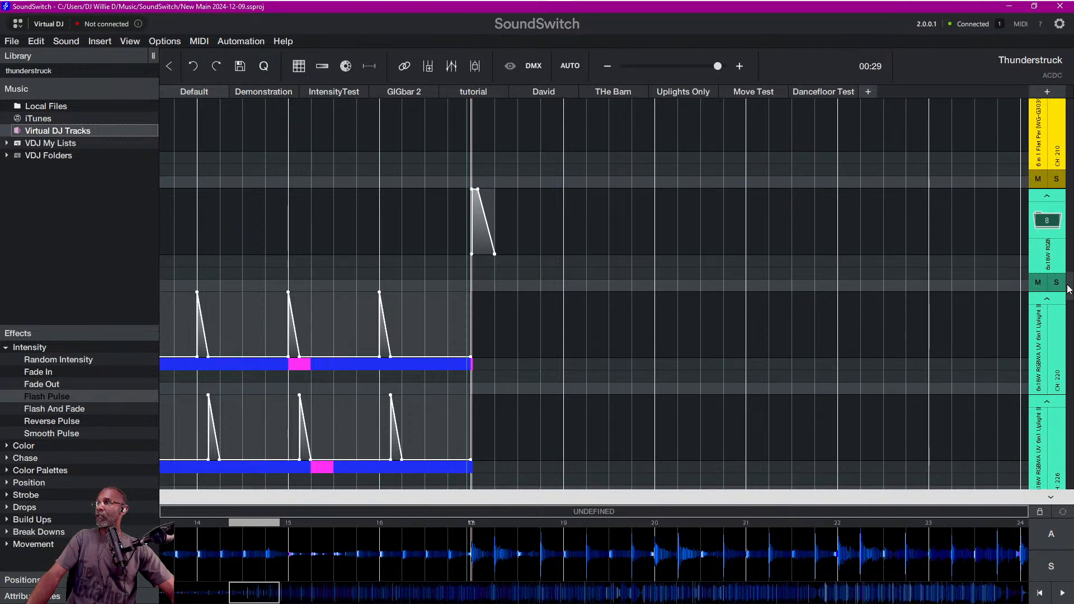
drag(1070, 289, 1070, 102)
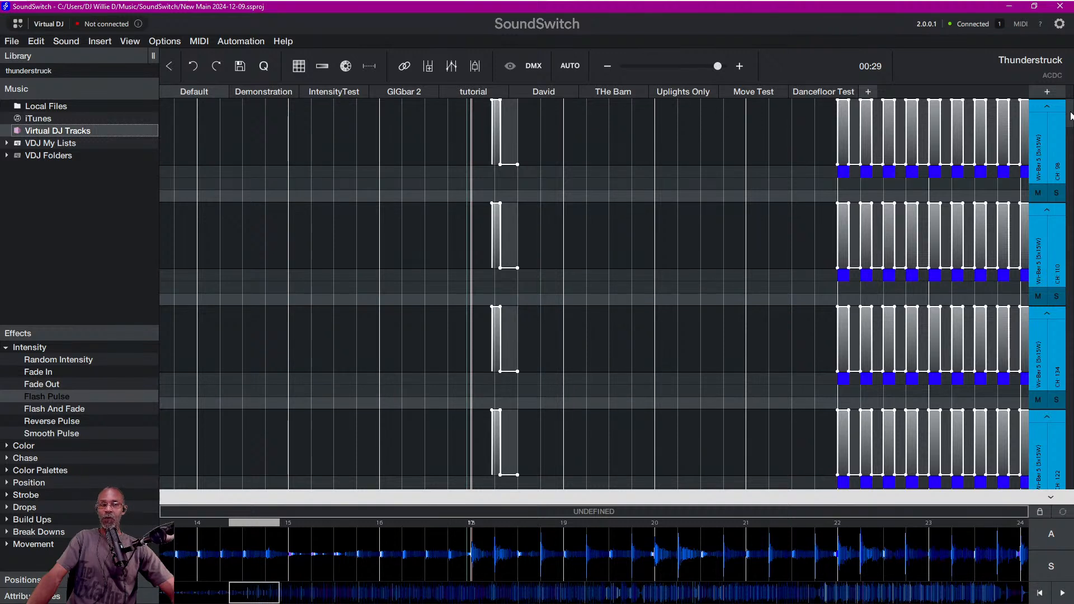
drag(1070, 116, 1071, 155)
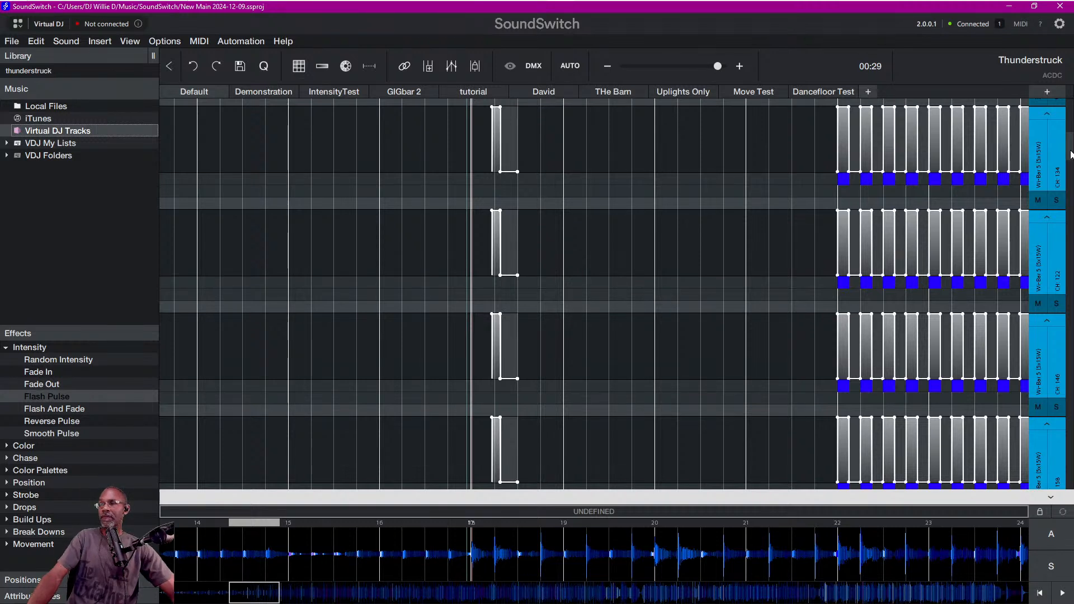
drag(1072, 154, 1070, 211)
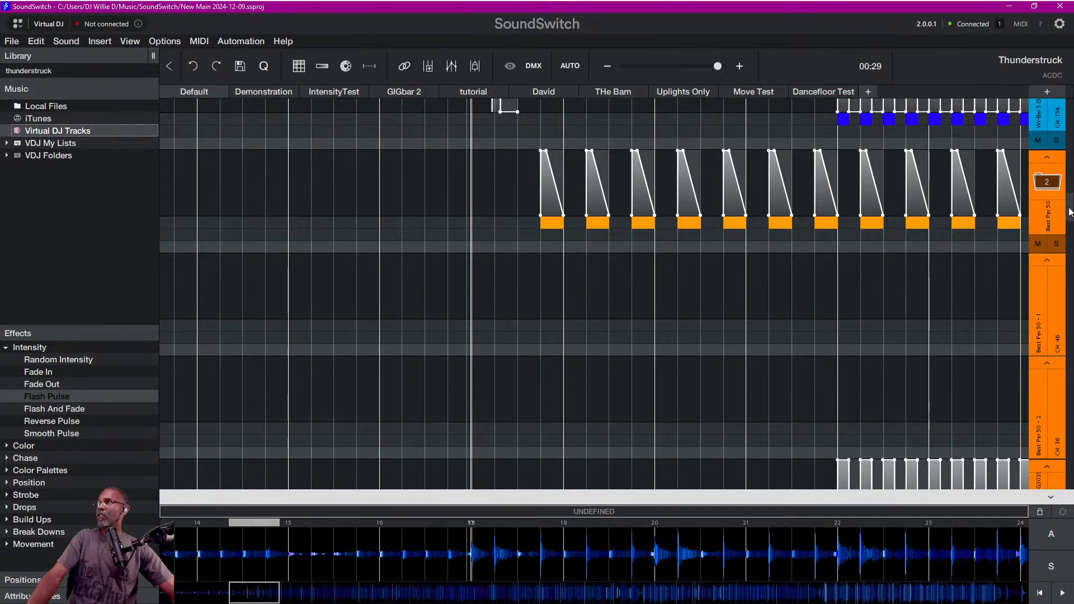
Play the song from just before measure 14 with the Wi-Bar and Best Par 50 tracks in view.
mouse_move(1070, 212)
mouse_down()
mouse_move(1069, 180)
mouse_move(1069, 199)
mouse_up()
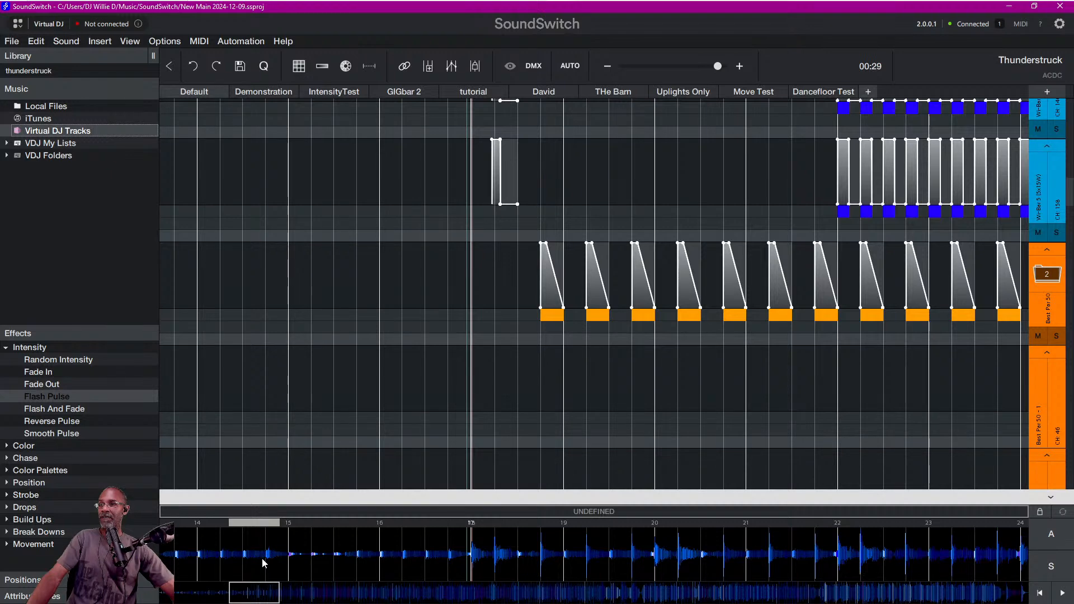
scroll(261, 558, down, 2)
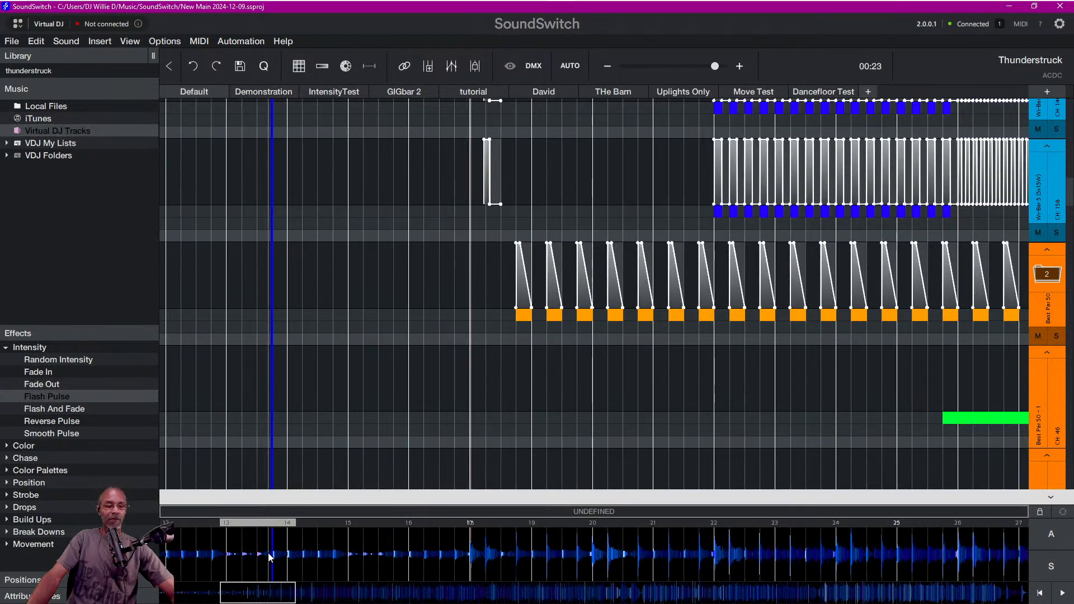
key(space)
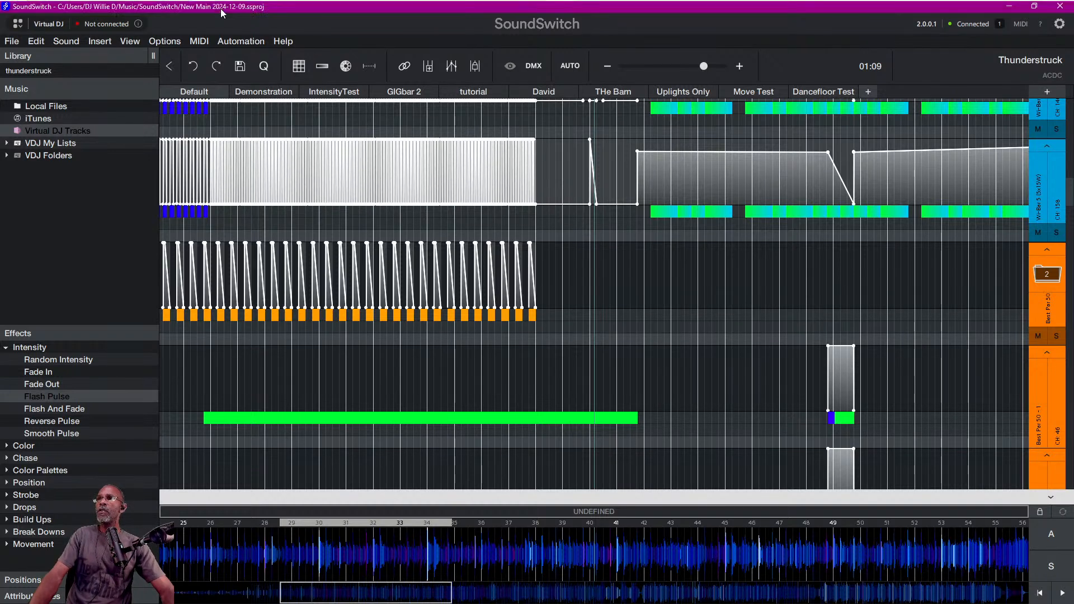
Open the existing project 12-20-24 Light Show.ssproj.
mouse_move(320, 11)
click(12, 42)
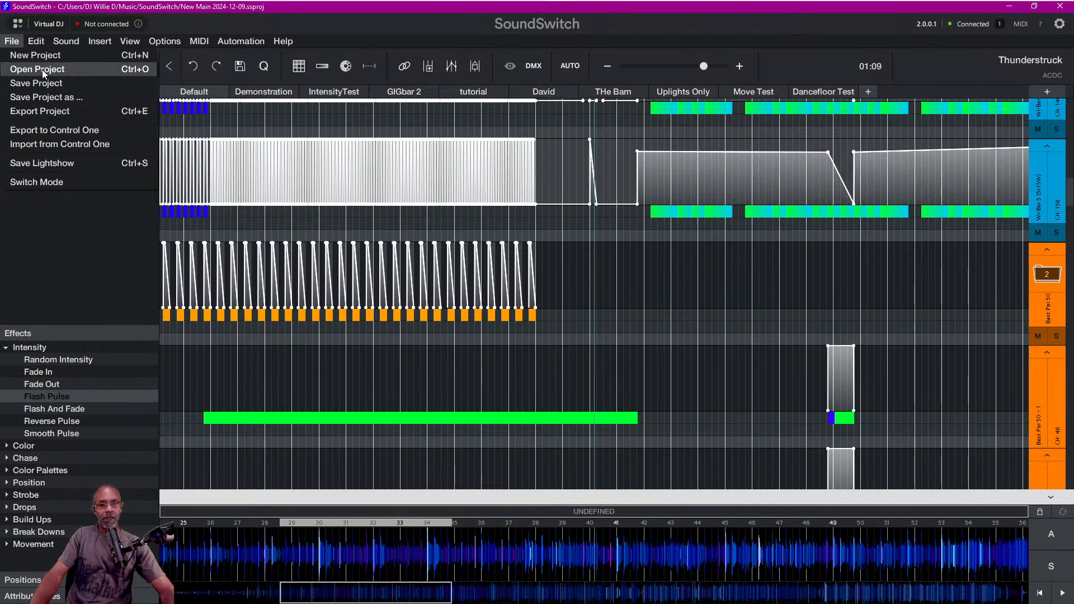
click(42, 70)
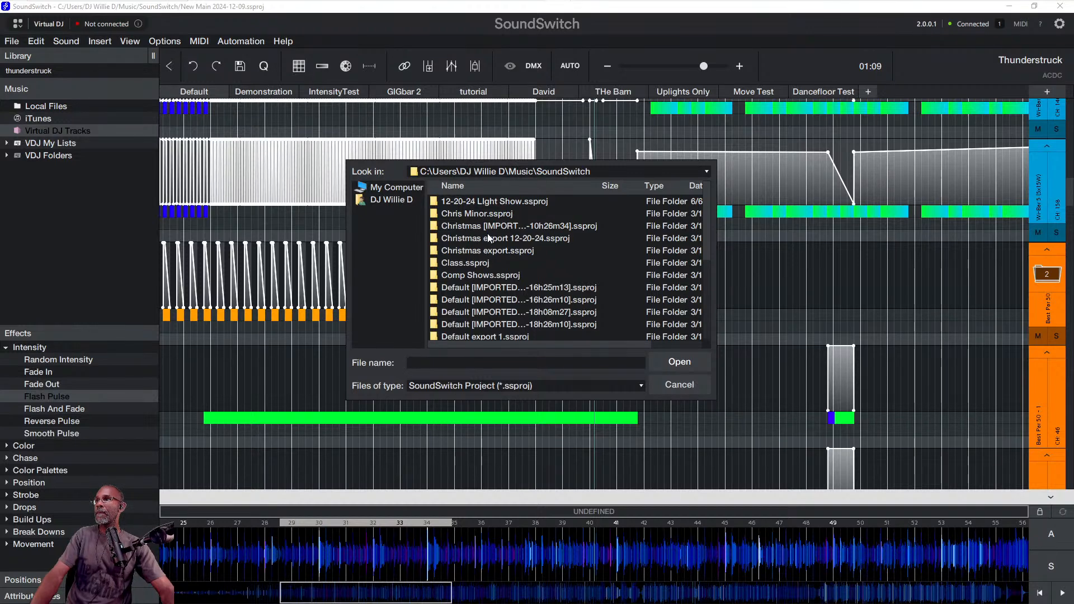
key(Escape)
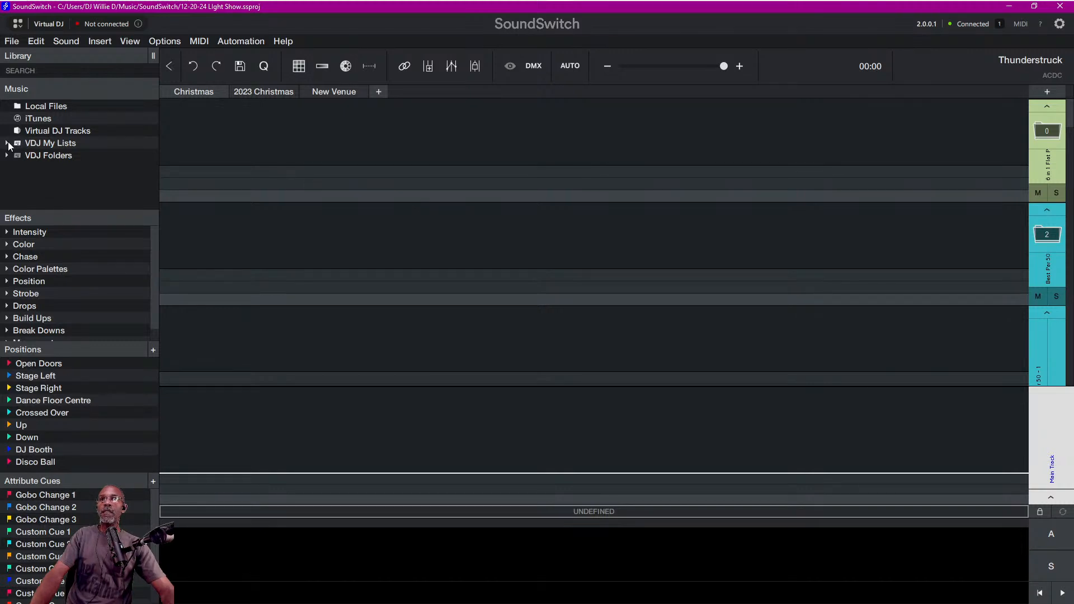
Load the track You're A Mean One, Mr. Grinch (Clean) from the 2024 Official Light Show list in VDJ My Lists.
click(11, 145)
click(11, 144)
click(11, 147)
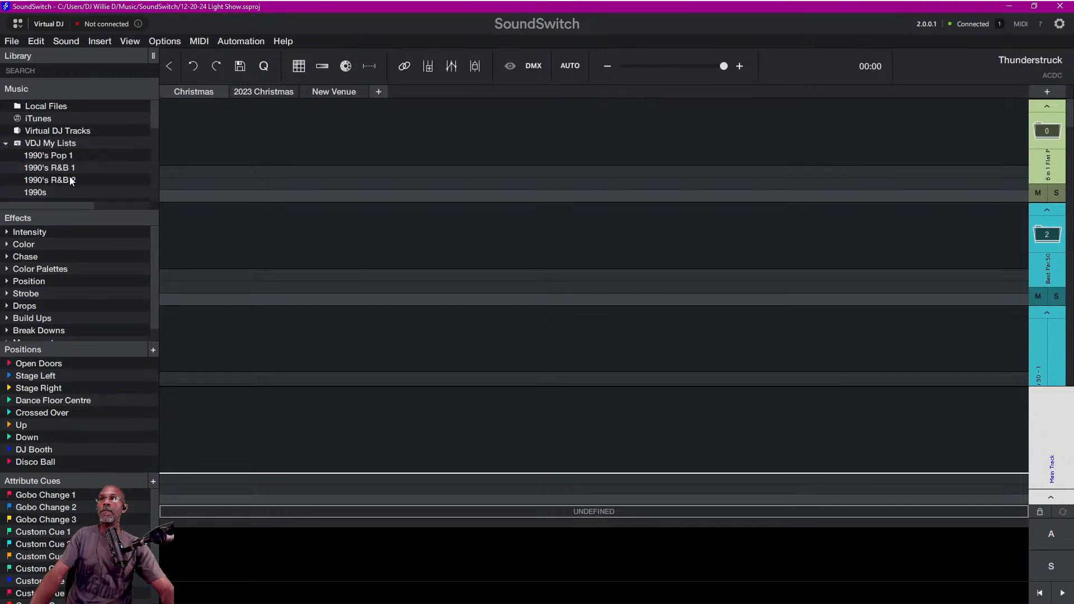
scroll(71, 179, down, 5)
click(78, 136)
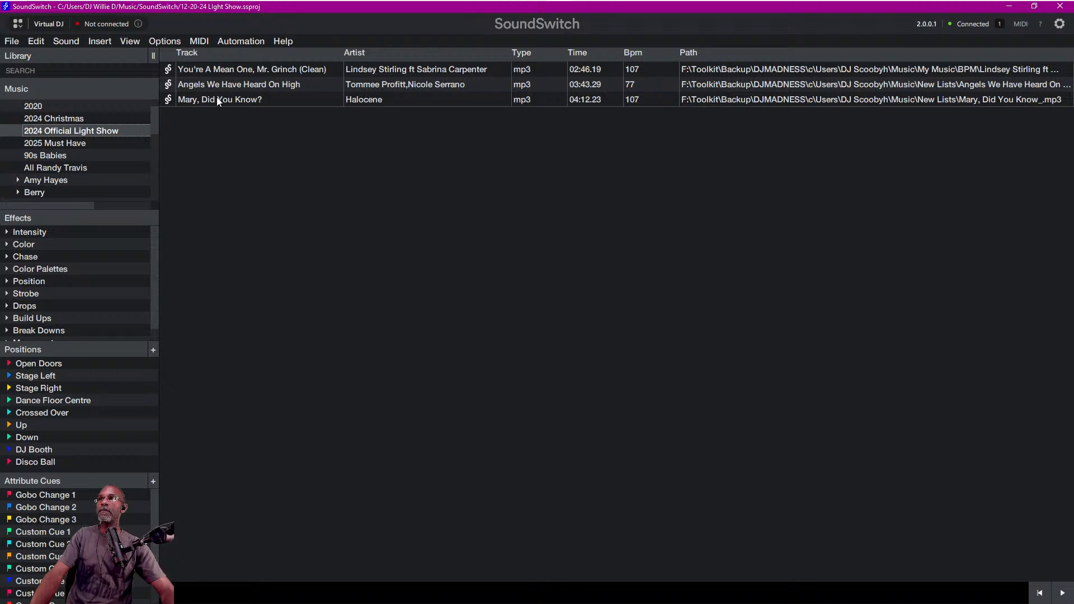
click(219, 72)
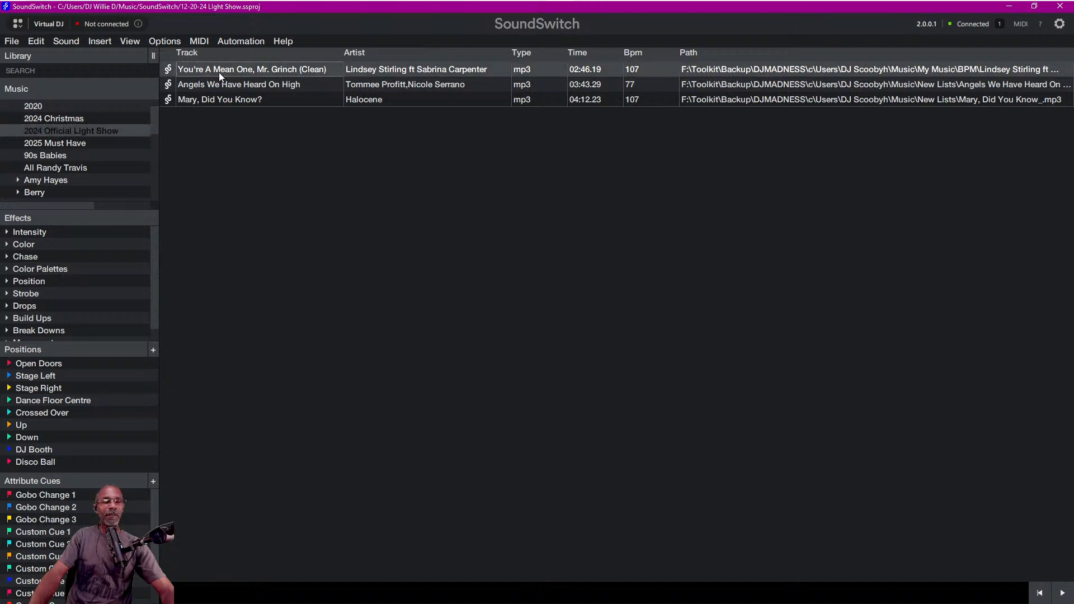
double_click(219, 72)
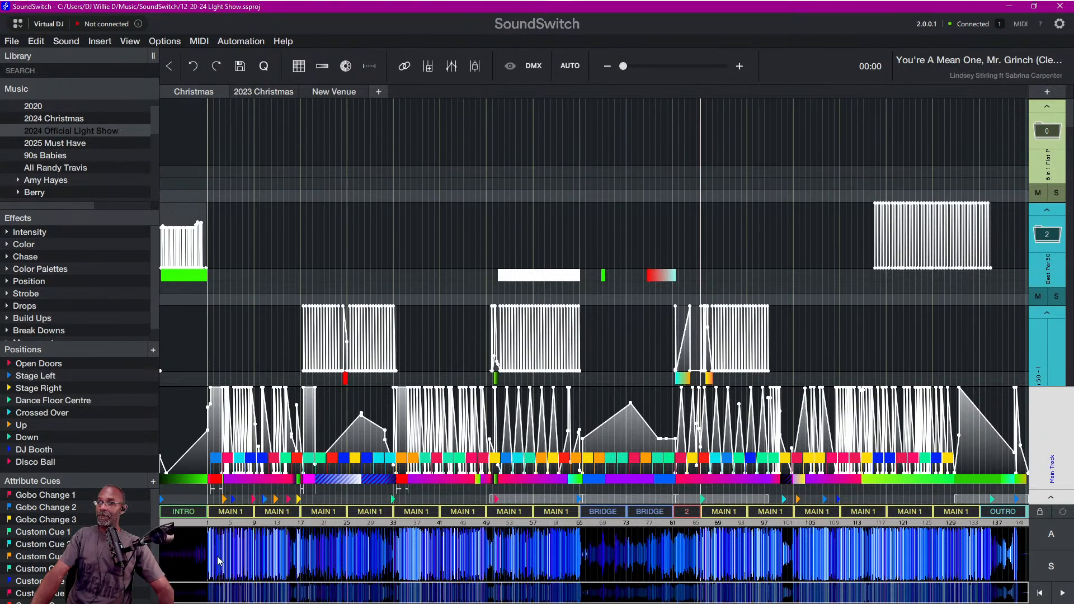
Examine the intro section of the Mr. Grinch light show up close, including the green flashes on the Best Par 50 group track.
scroll(217, 556, up, 5)
drag(231, 589, 202, 559)
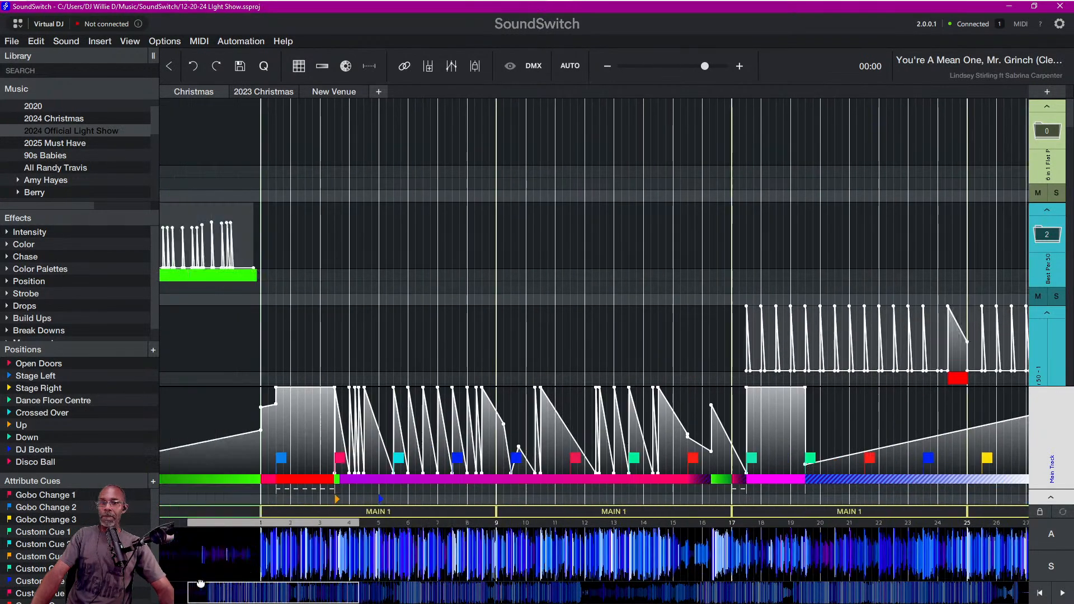
scroll(203, 556, up, 3)
scroll(203, 548, up, 3)
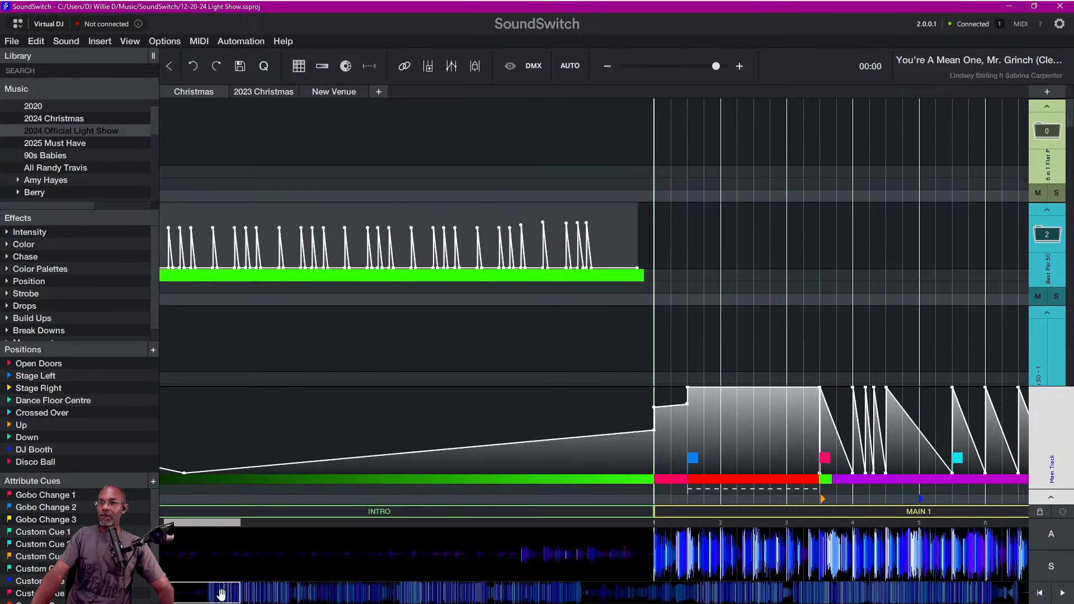
click(201, 590)
scroll(237, 553, up, 1)
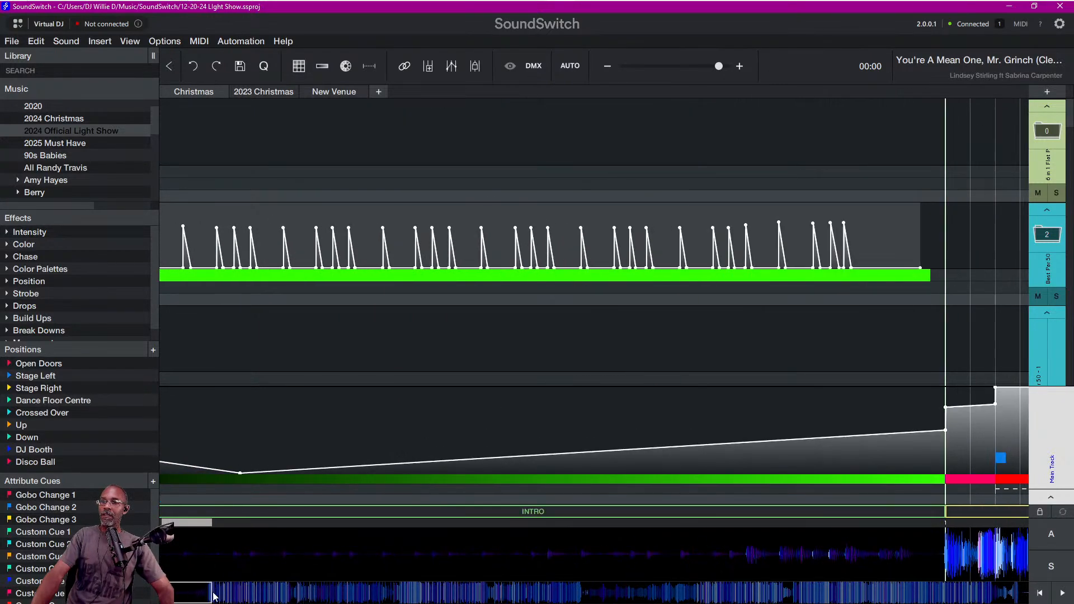
scroll(193, 590, up, 1)
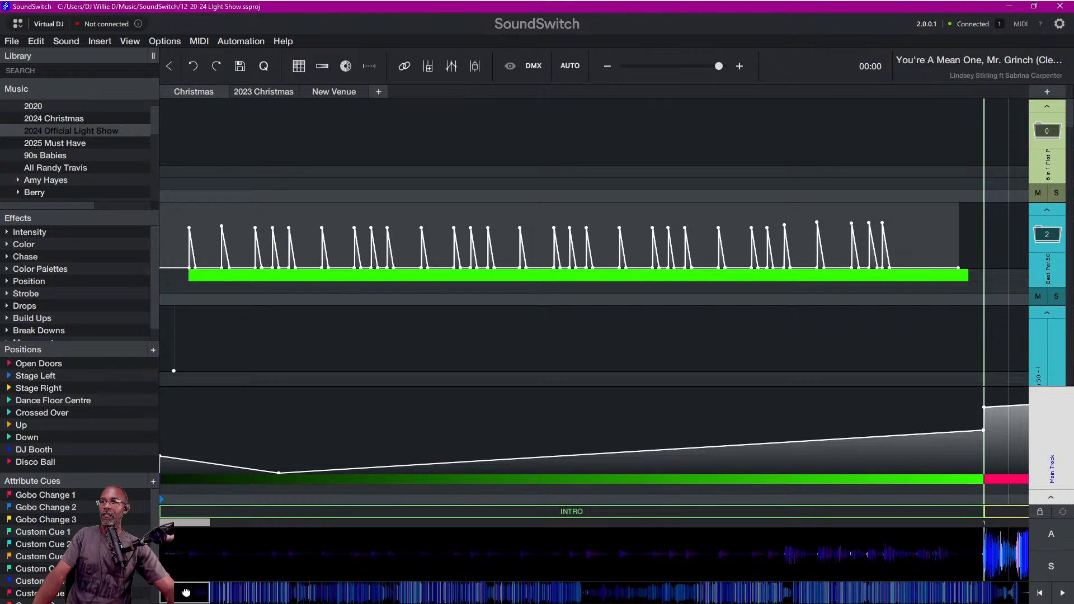
mouse_move(186, 590)
mouse_down()
mouse_move(202, 591)
mouse_move(180, 590)
mouse_up()
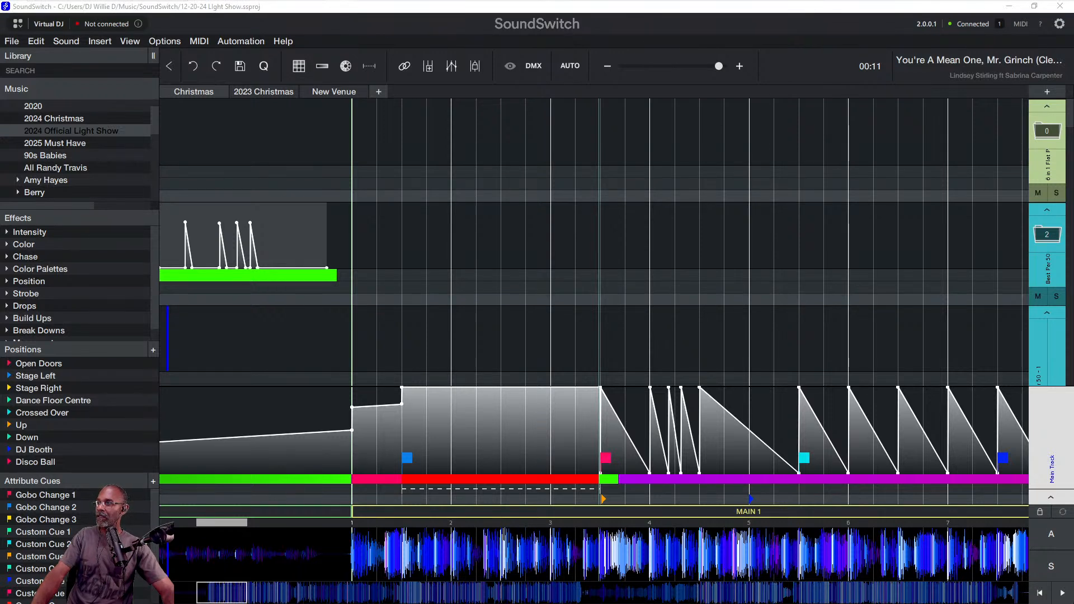
Play the Mr. Grinch show from the start and pause it midway through the intro.
click(1039, 594)
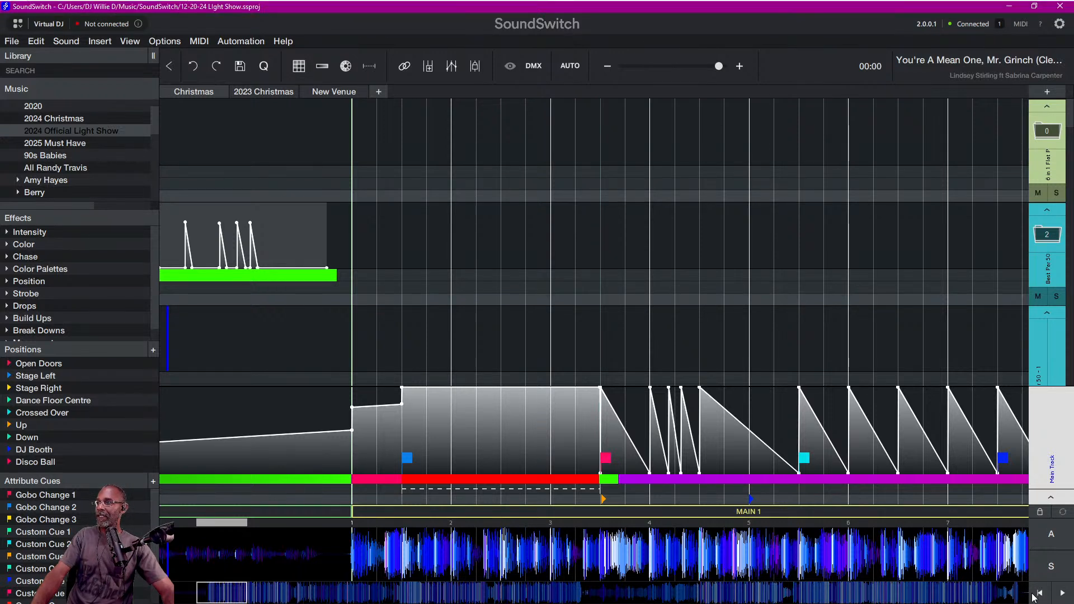
click(1062, 593)
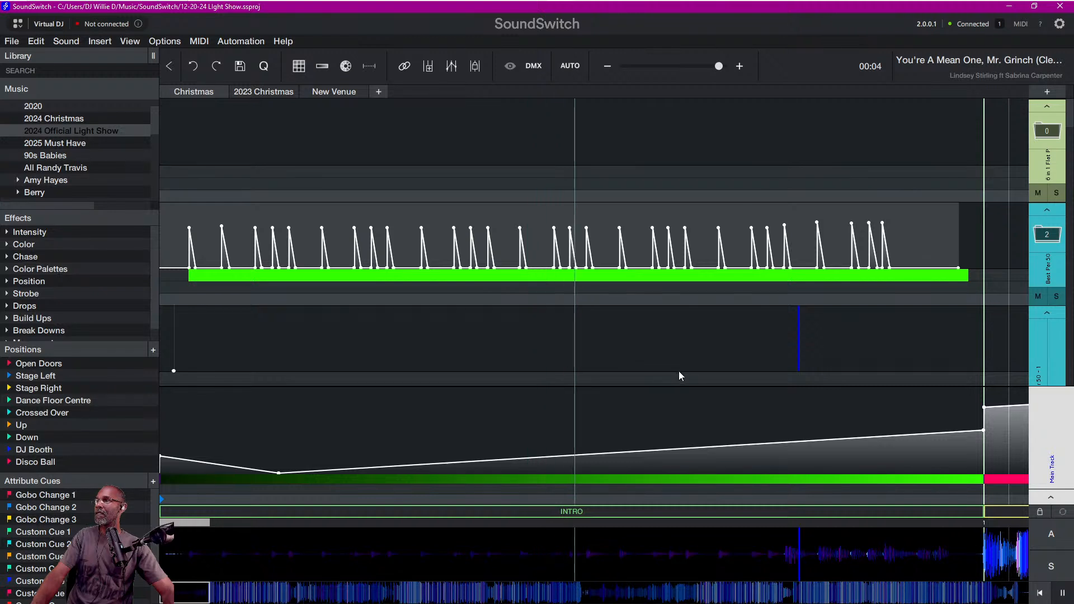
key(space)
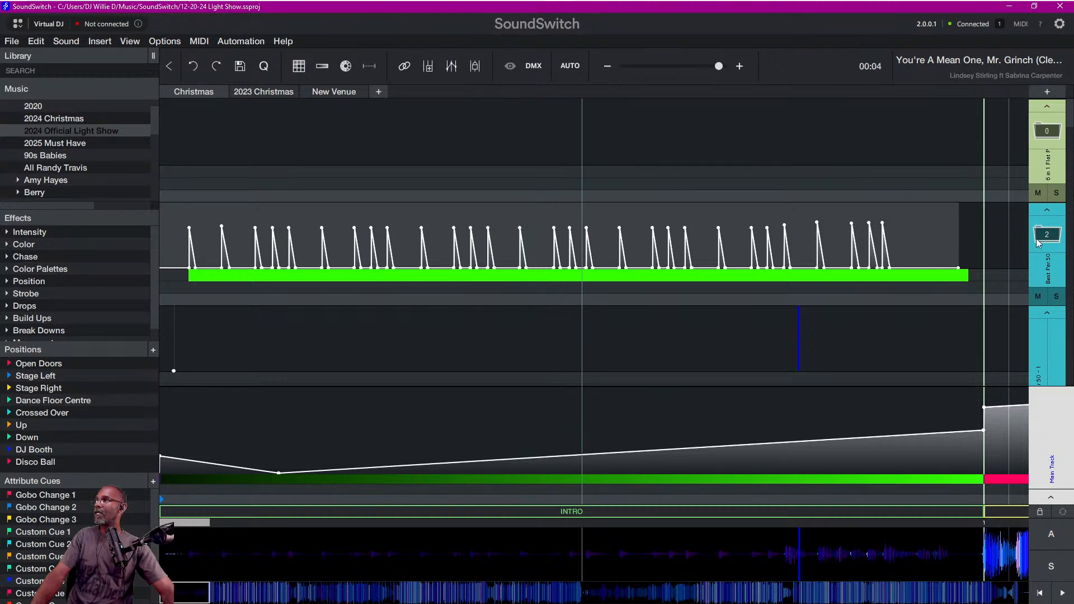
Collapse the main track and look over the intro flashes on the Best Par 50 and 6 in 1 Flat Par group tracks.
click(1051, 497)
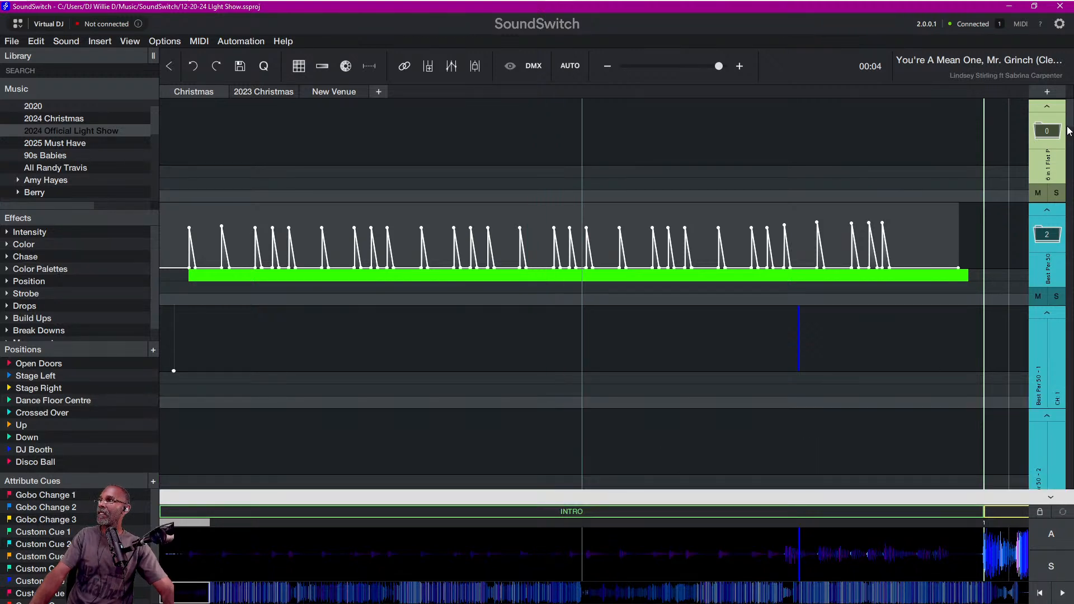
mouse_move(1069, 124)
mouse_down()
mouse_move(1069, 186)
mouse_move(1069, 117)
mouse_move(1068, 134)
mouse_up()
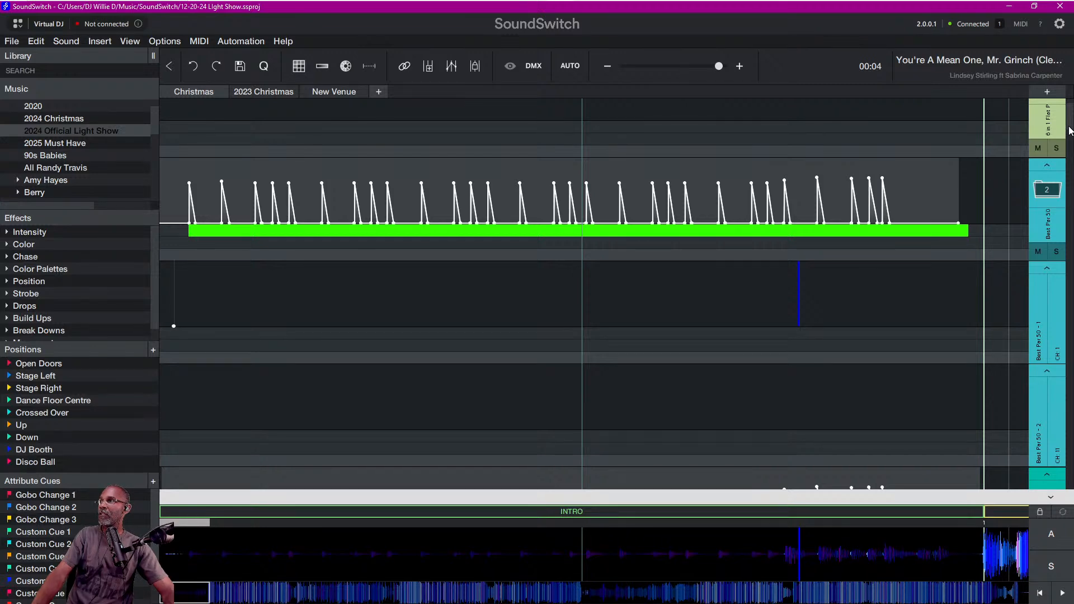
drag(1069, 130, 1072, 227)
scroll(938, 308, up, 5)
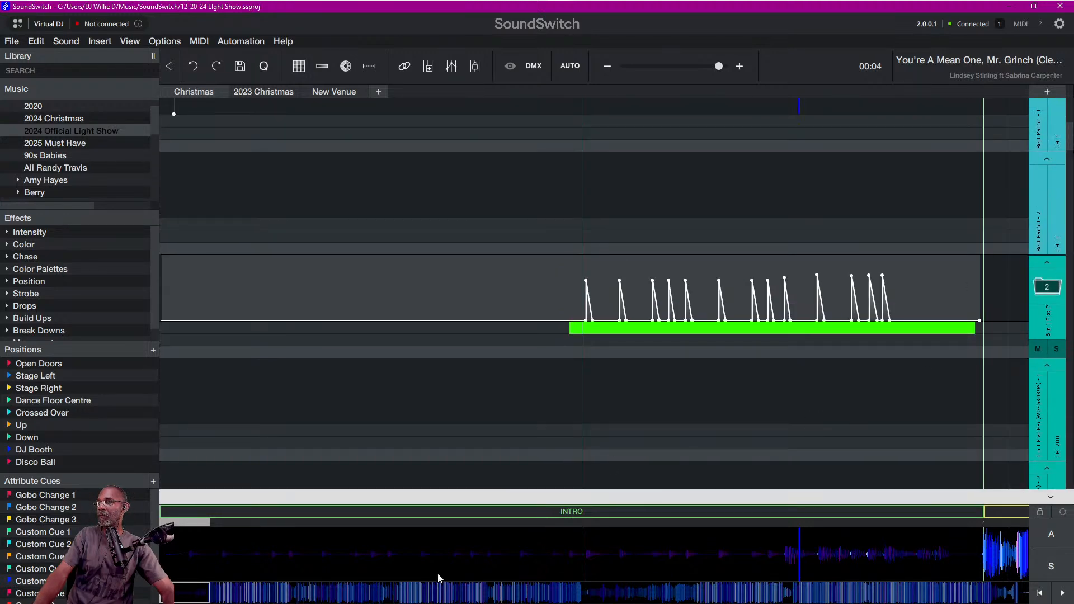
Play the show from the middle of the intro into the Main 1 section while viewing the individual uplight tracks.
click(445, 565)
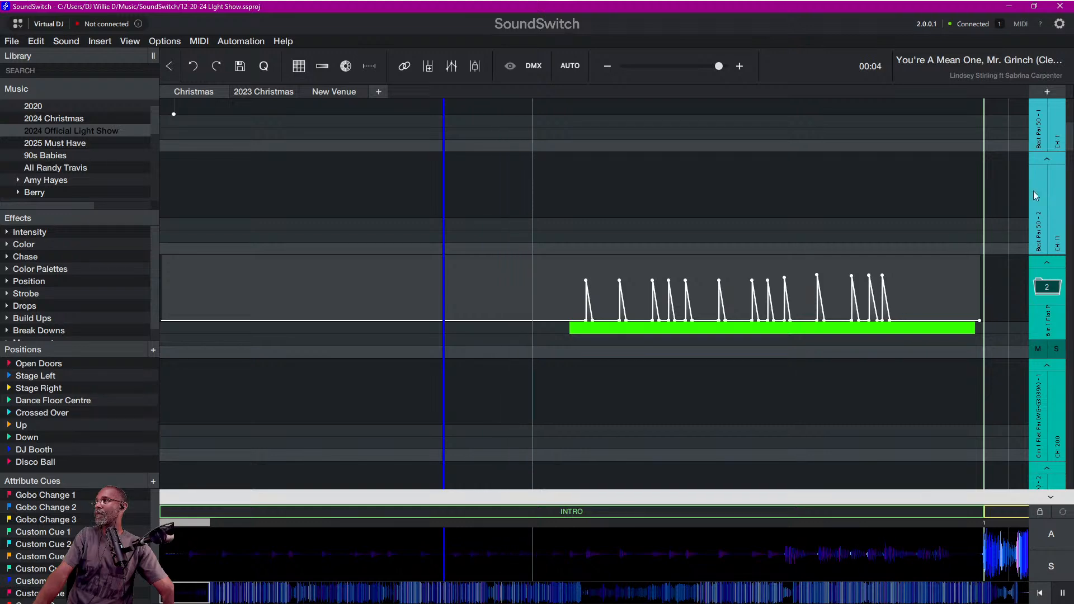
drag(1070, 142, 1070, 297)
key(space)
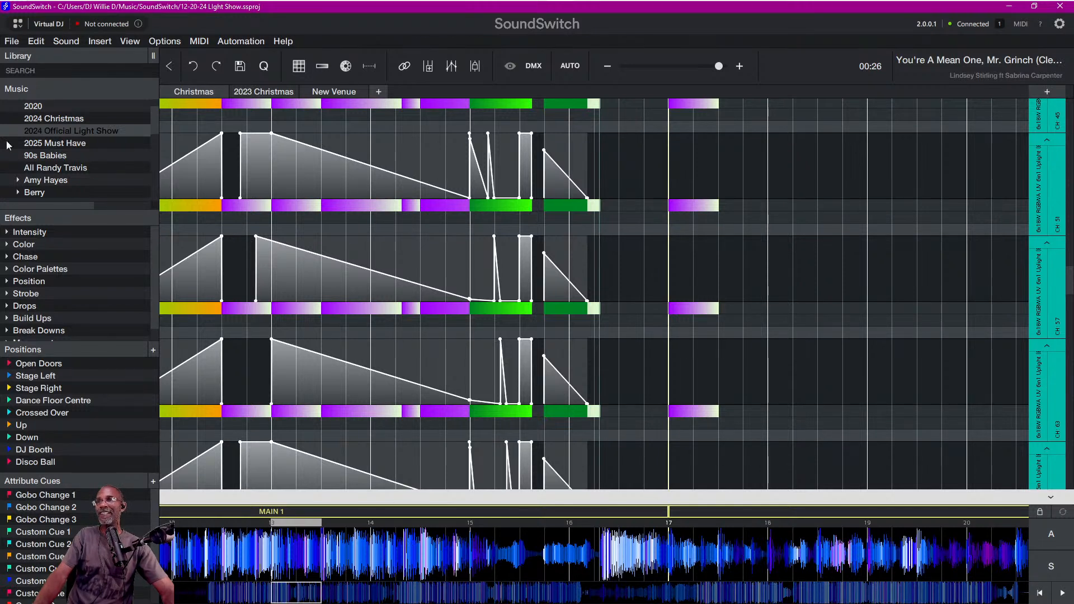
Save the current project.
click(11, 41)
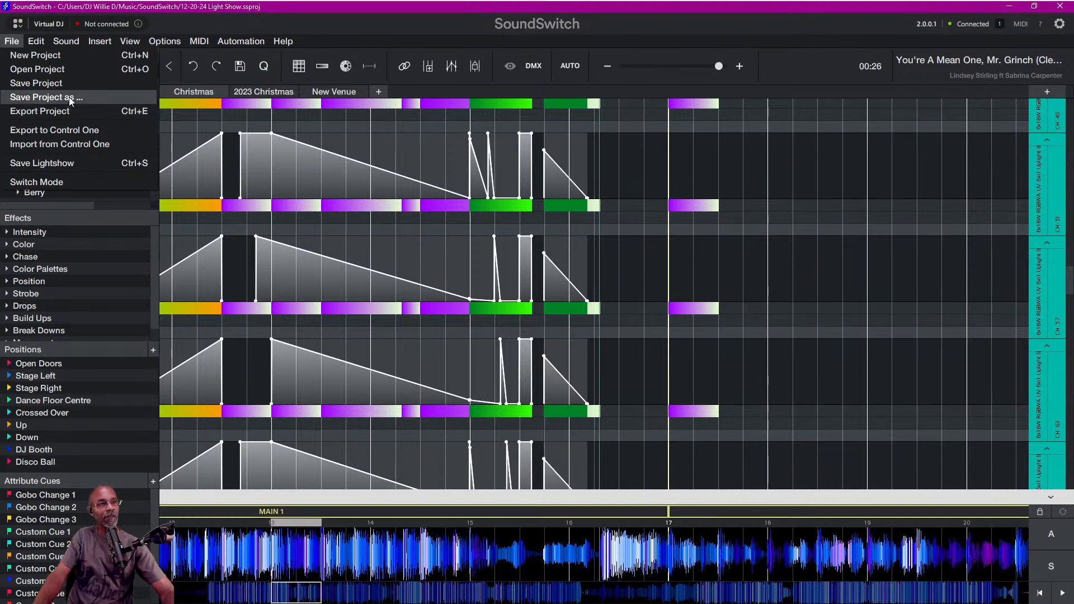
click(60, 83)
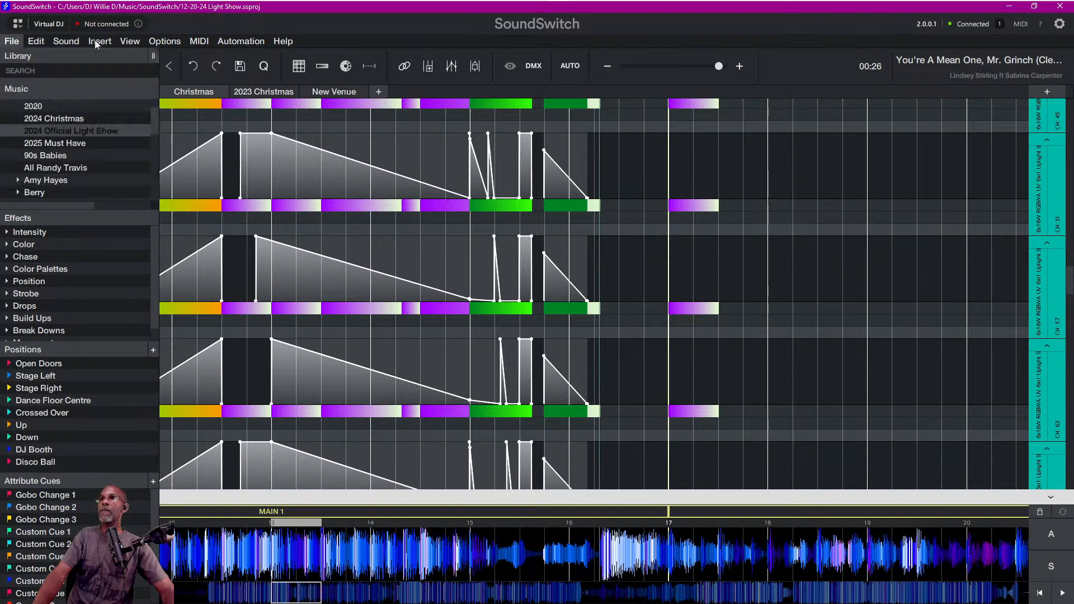
click(98, 41)
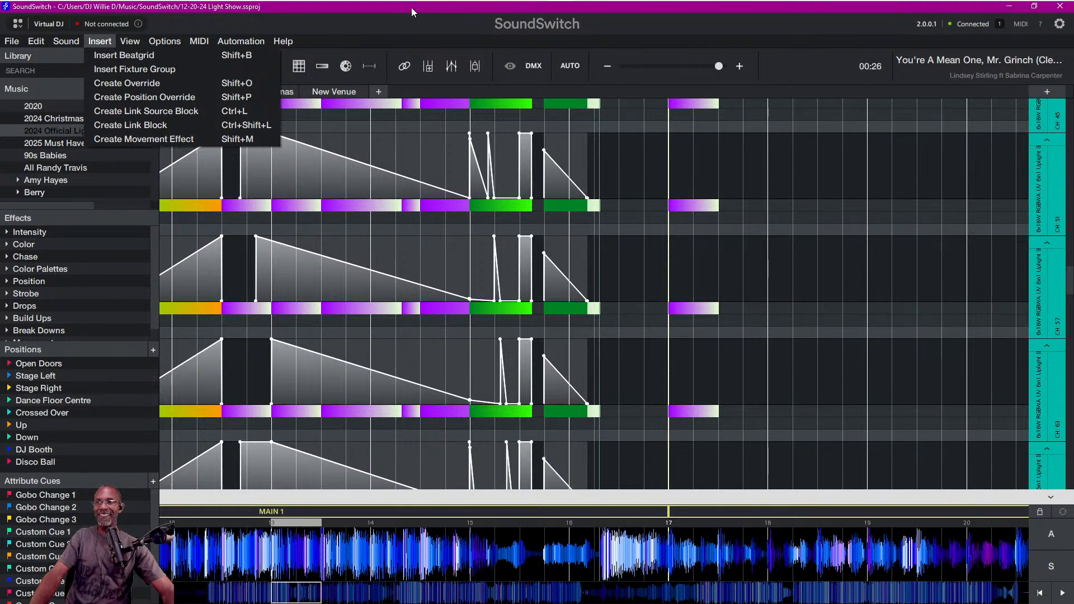
click(385, 26)
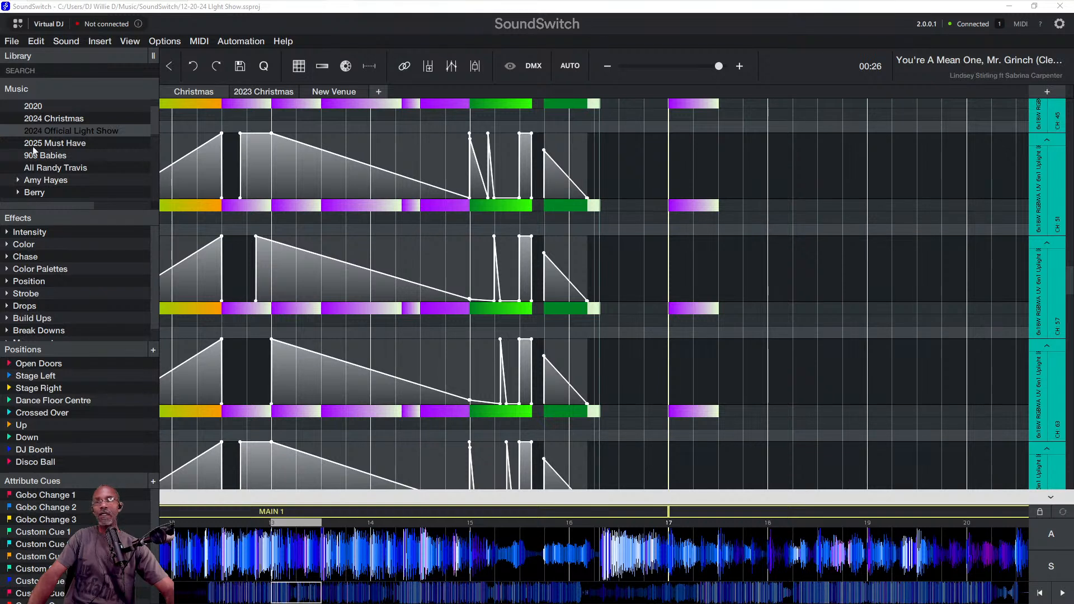
Open the project New Main 2024-12-09.ssproj from the SoundSwitch folder.
click(18, 41)
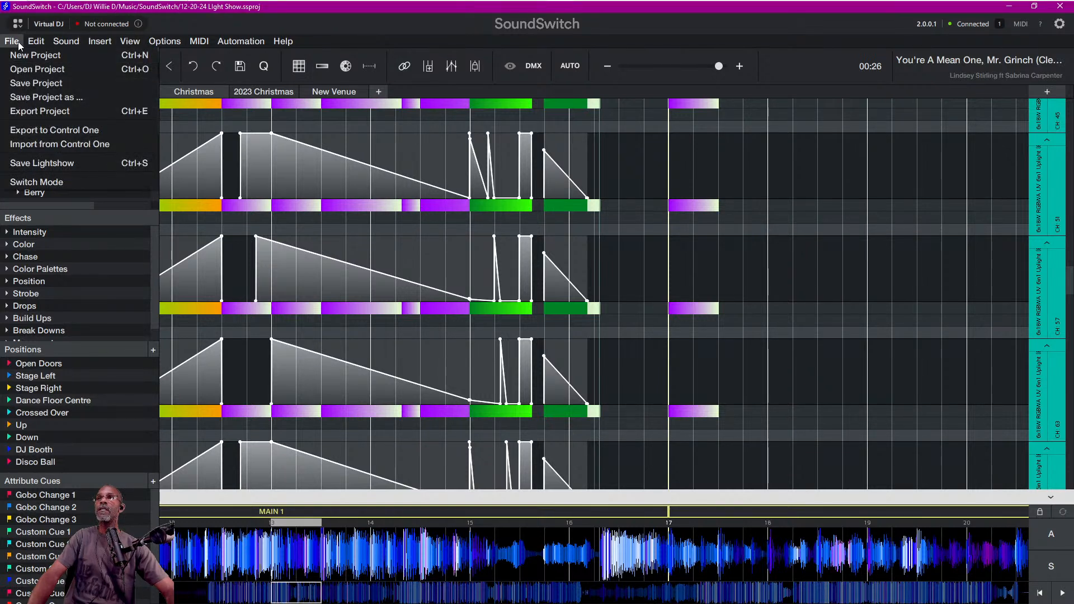
click(41, 72)
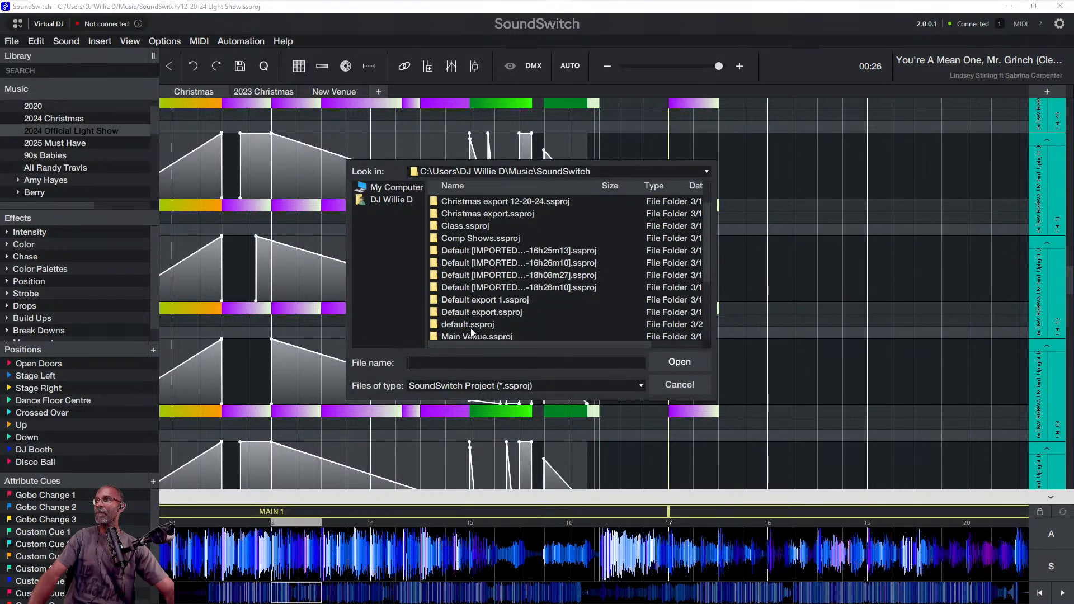
scroll(475, 274, down, 3)
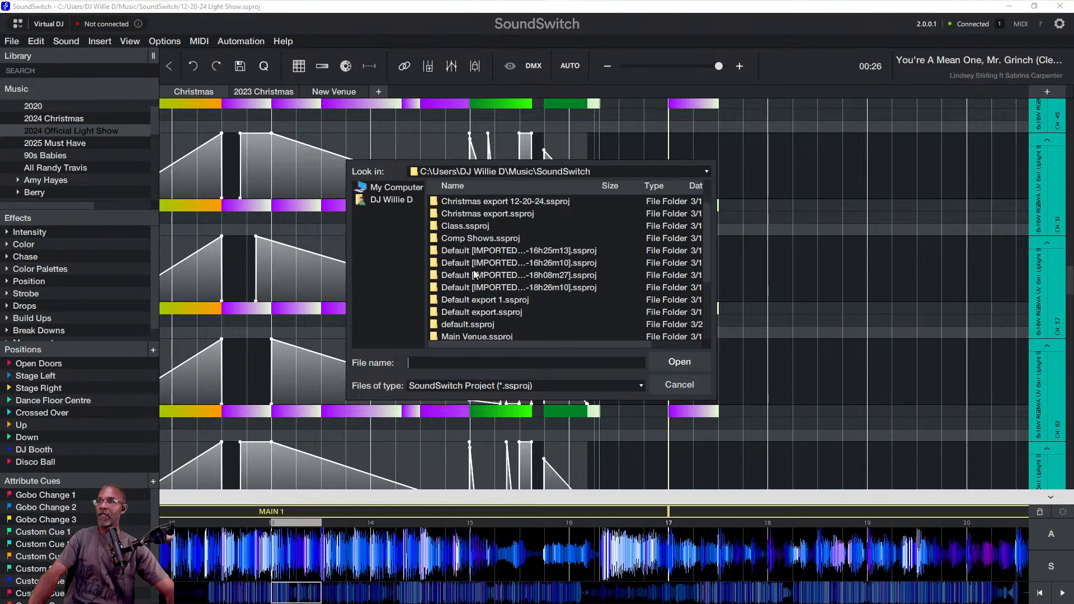
scroll(475, 274, down, 1)
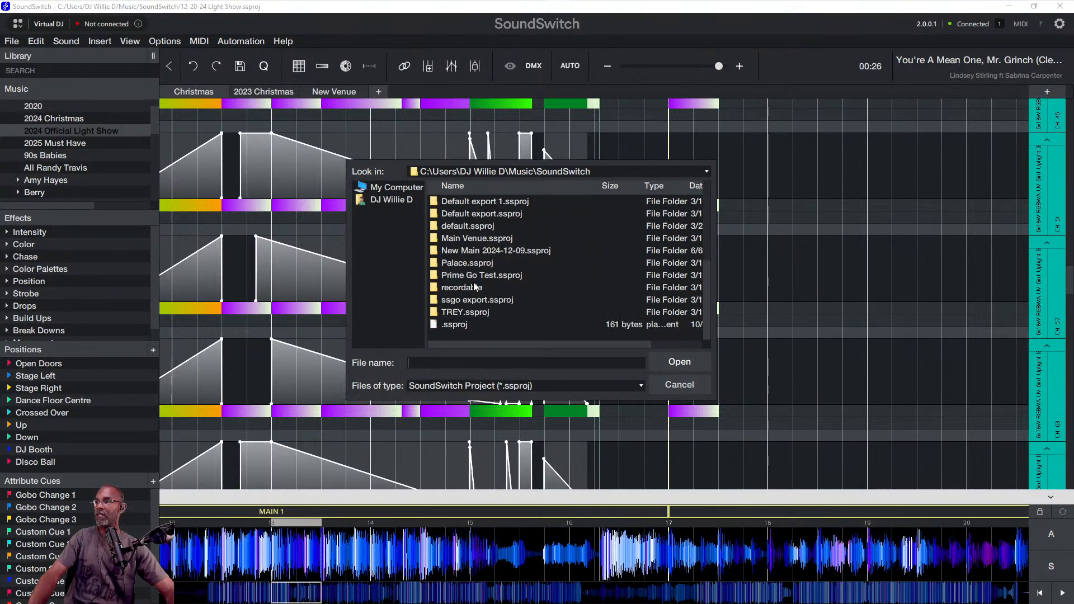
double_click(480, 250)
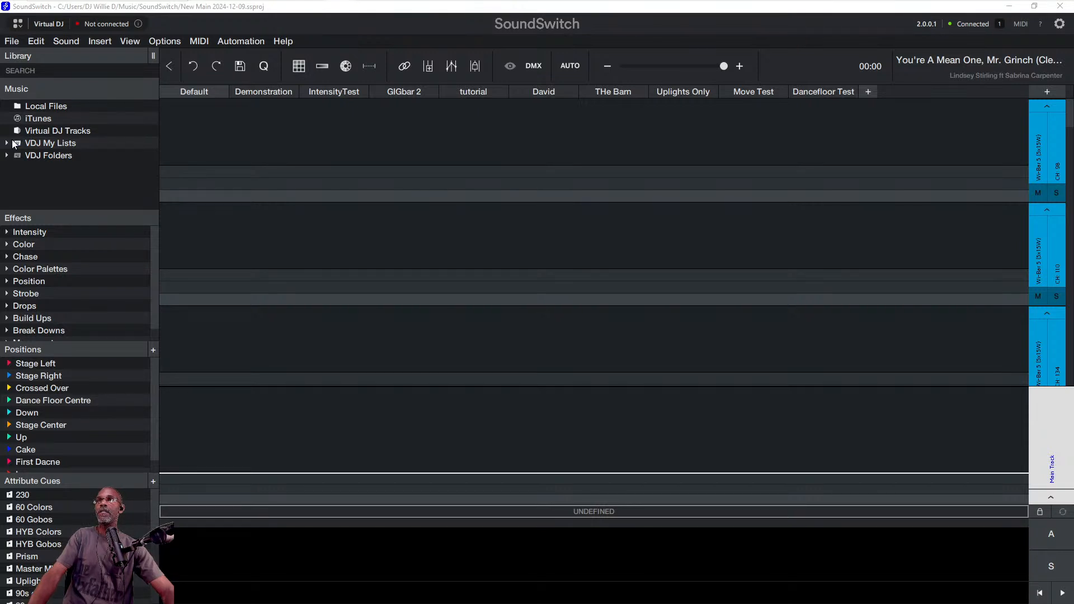
Search the Virtual DJ Tracks for "thunderstruck" and load the 04:52.09 ACDC track marked as having a light show.
click(40, 69)
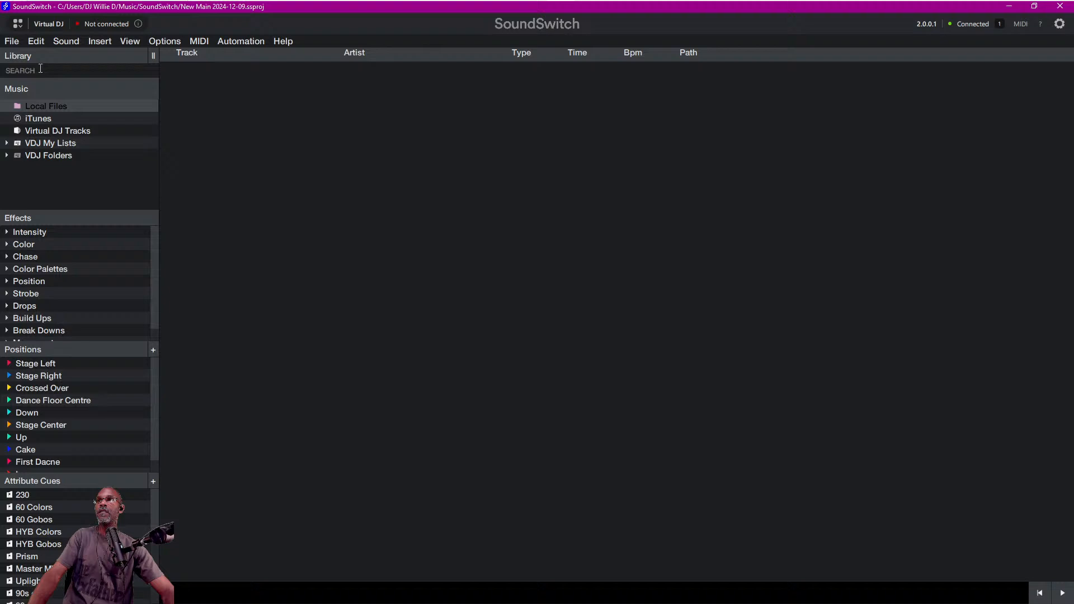
click(31, 132)
click(43, 73)
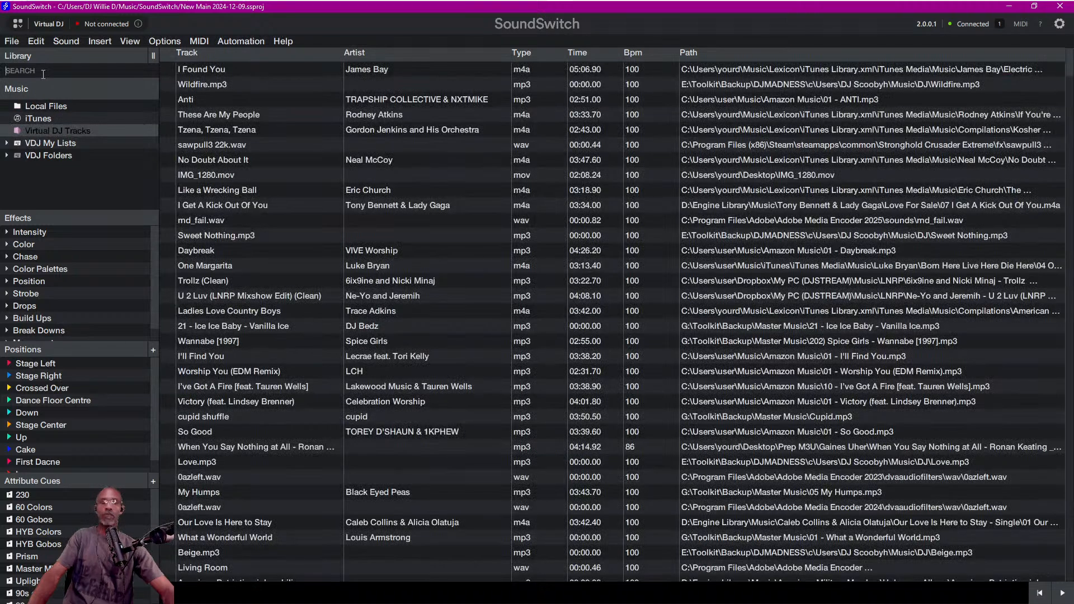
text(t)
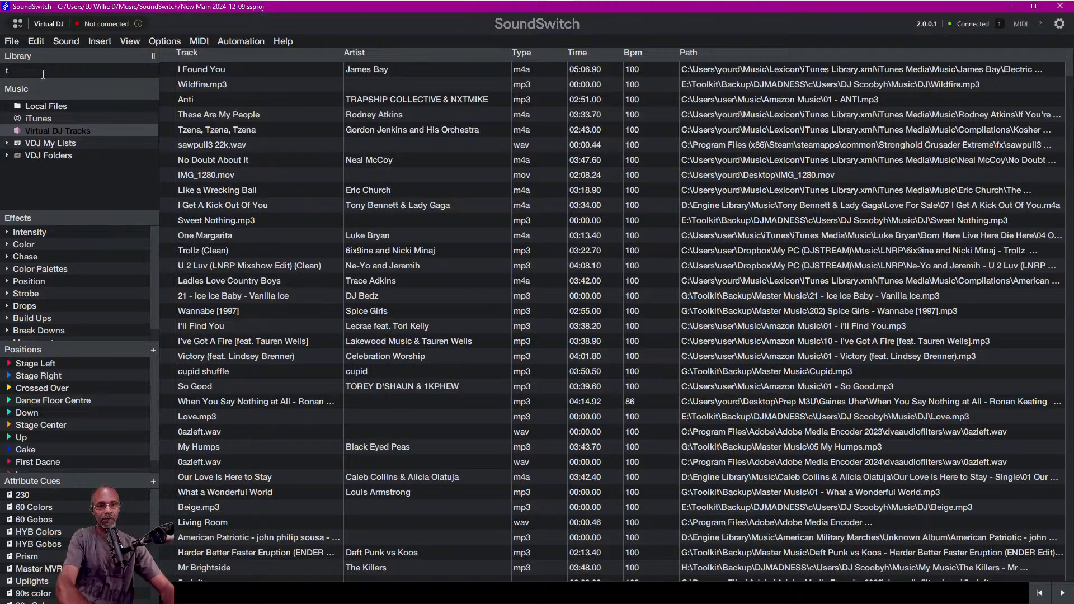
text(hun)
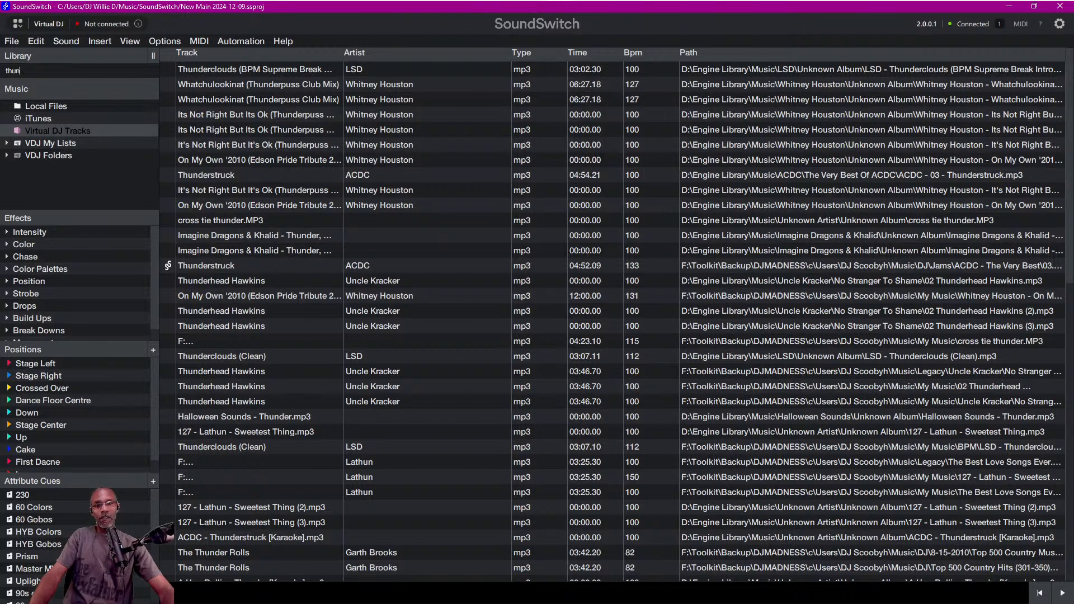
text(derstruck)
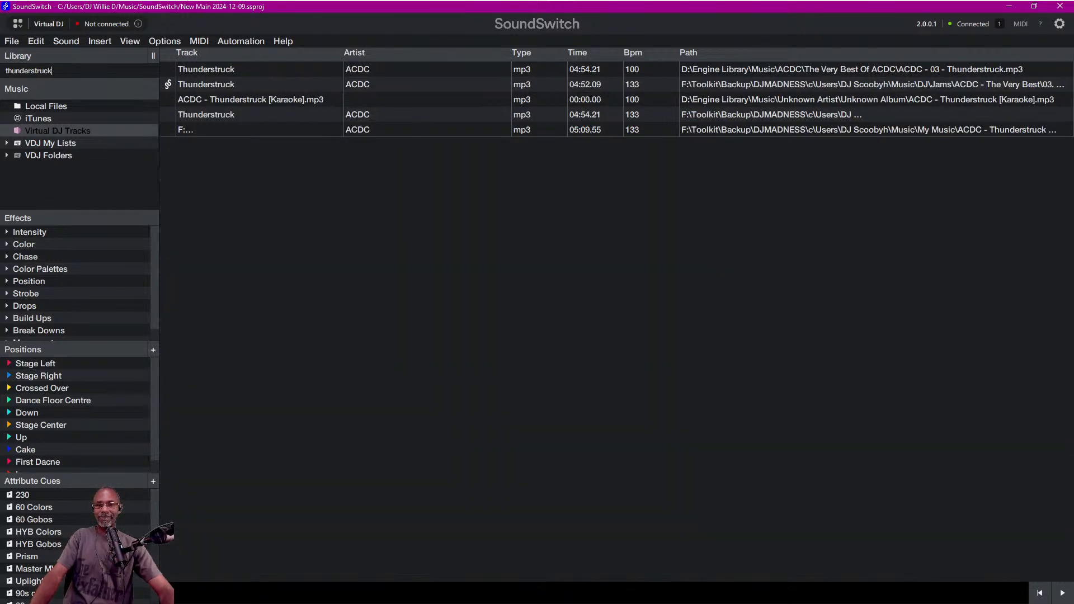
click(192, 84)
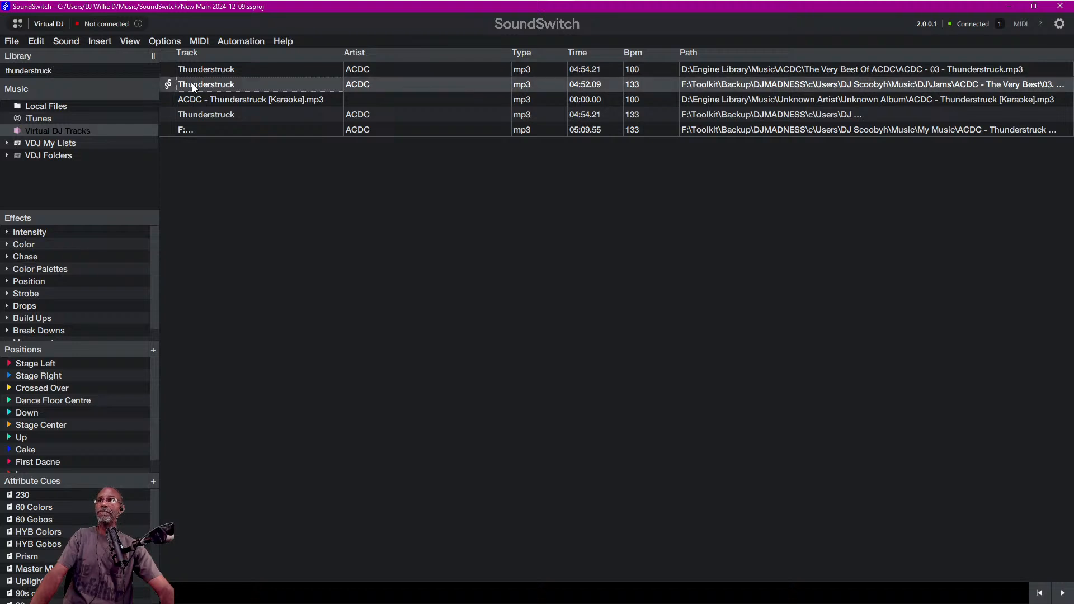
double_click(192, 84)
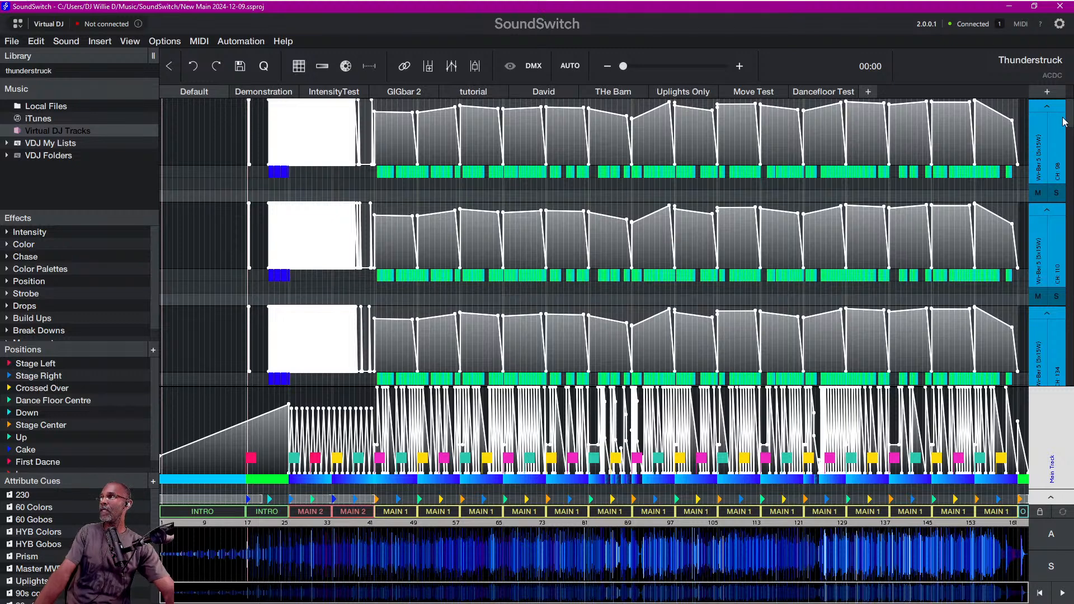
Collapse the main track and look over the Thunderstruck scripting on the 7R 230W Moving Head and 250W LED BSW tracks.
drag(1069, 122, 1069, 360)
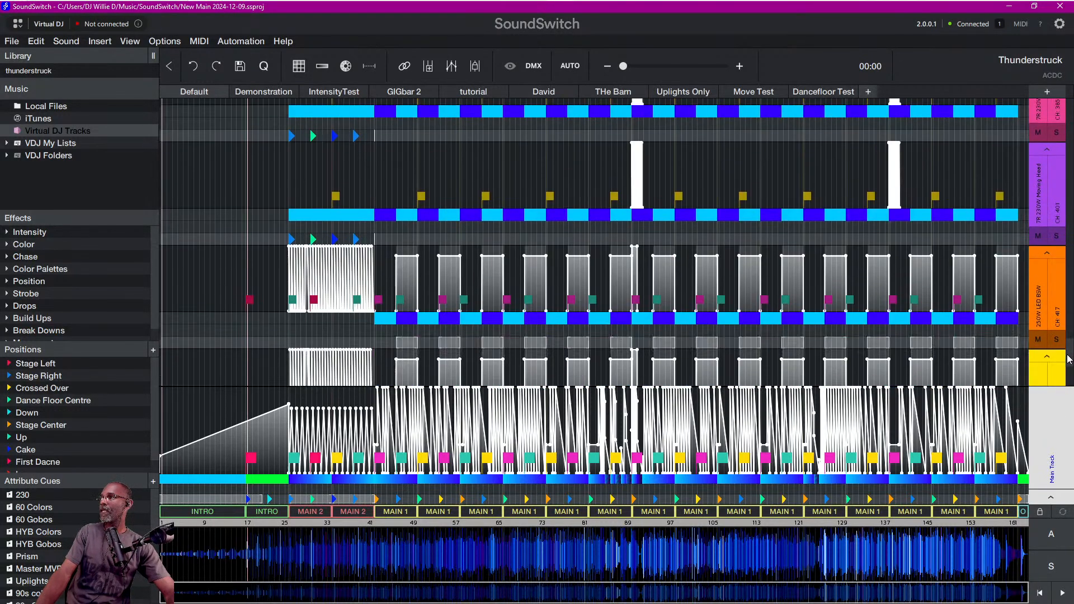
click(1053, 497)
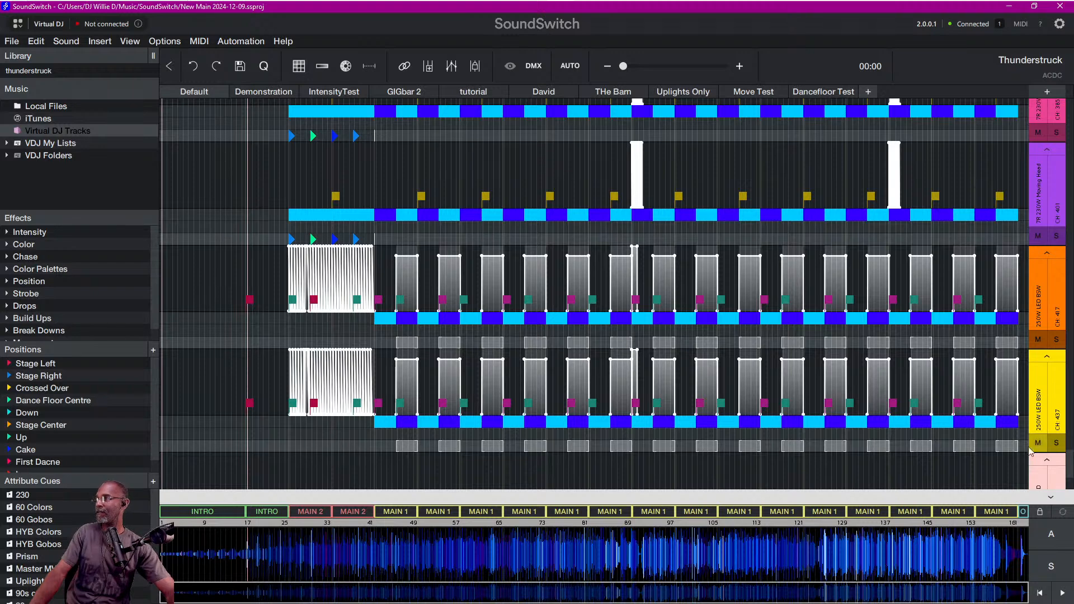
mouse_move(1065, 465)
mouse_down()
mouse_move(1065, 419)
mouse_move(1061, 452)
mouse_up()
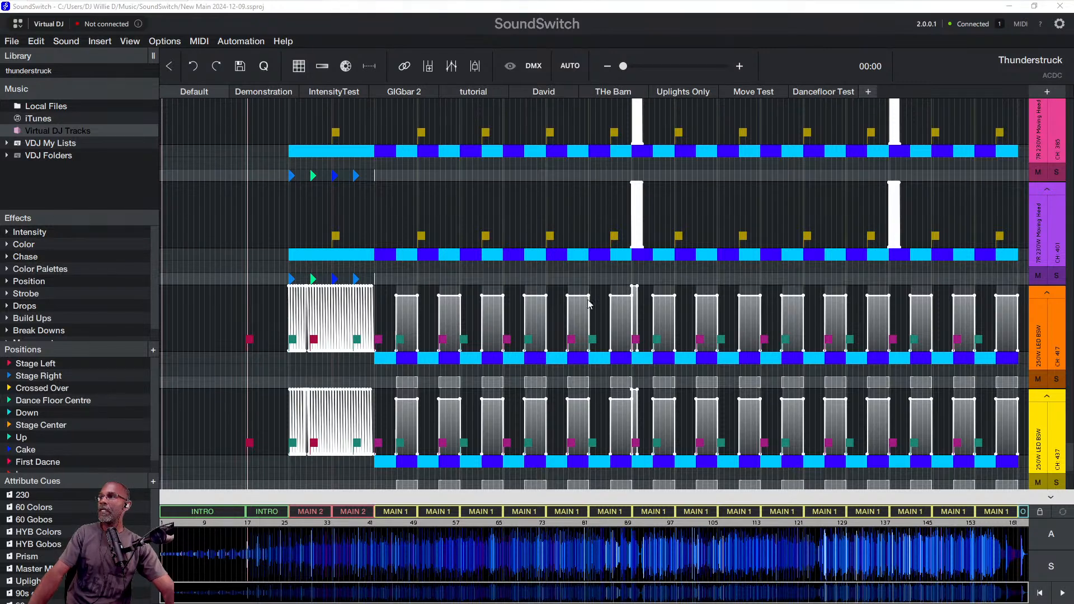
click(1068, 455)
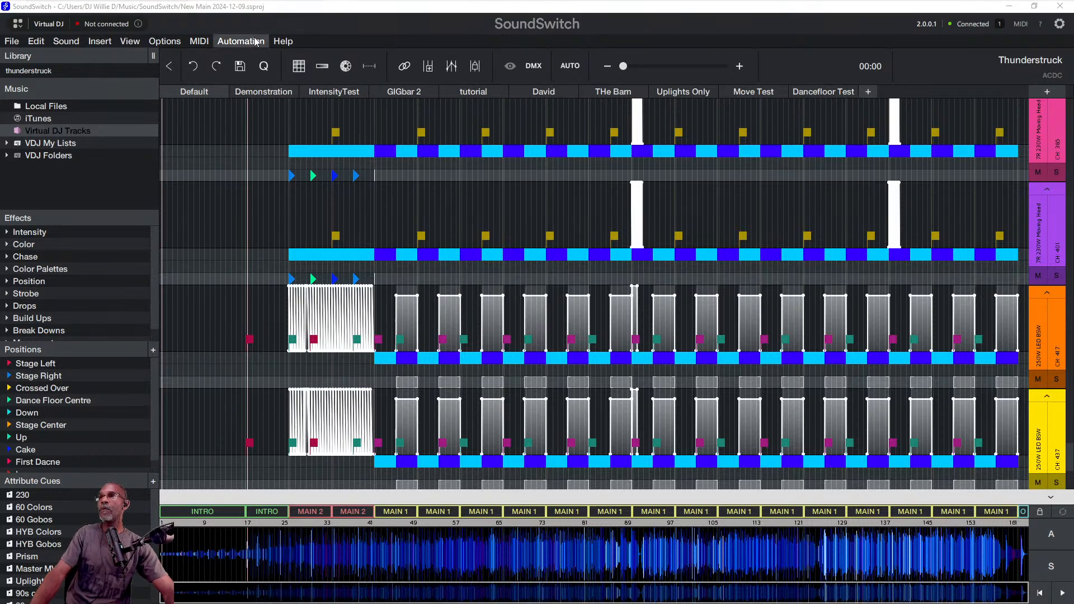
click(299, 18)
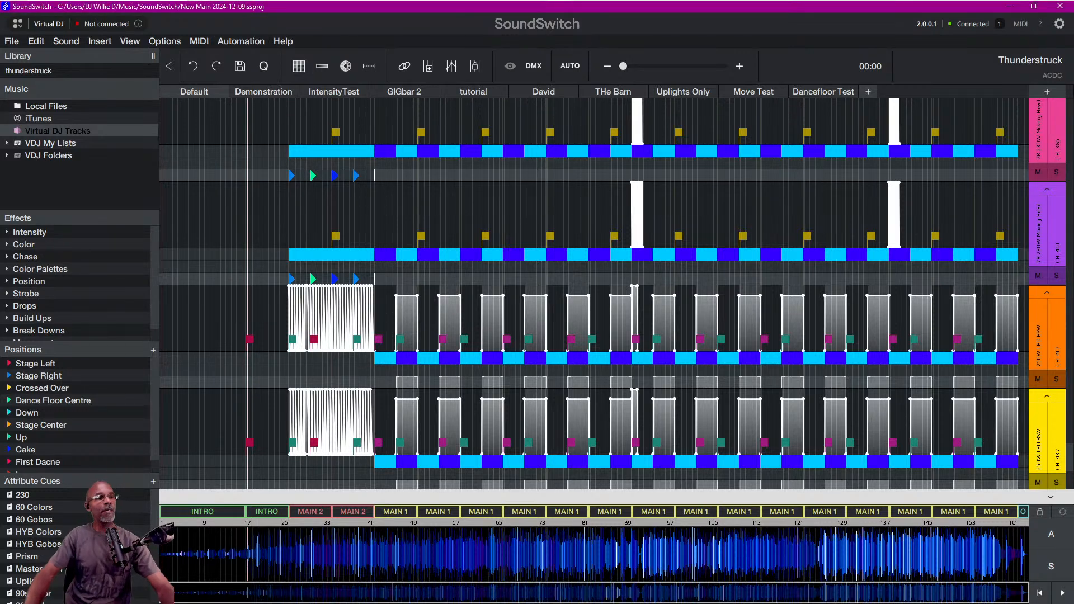